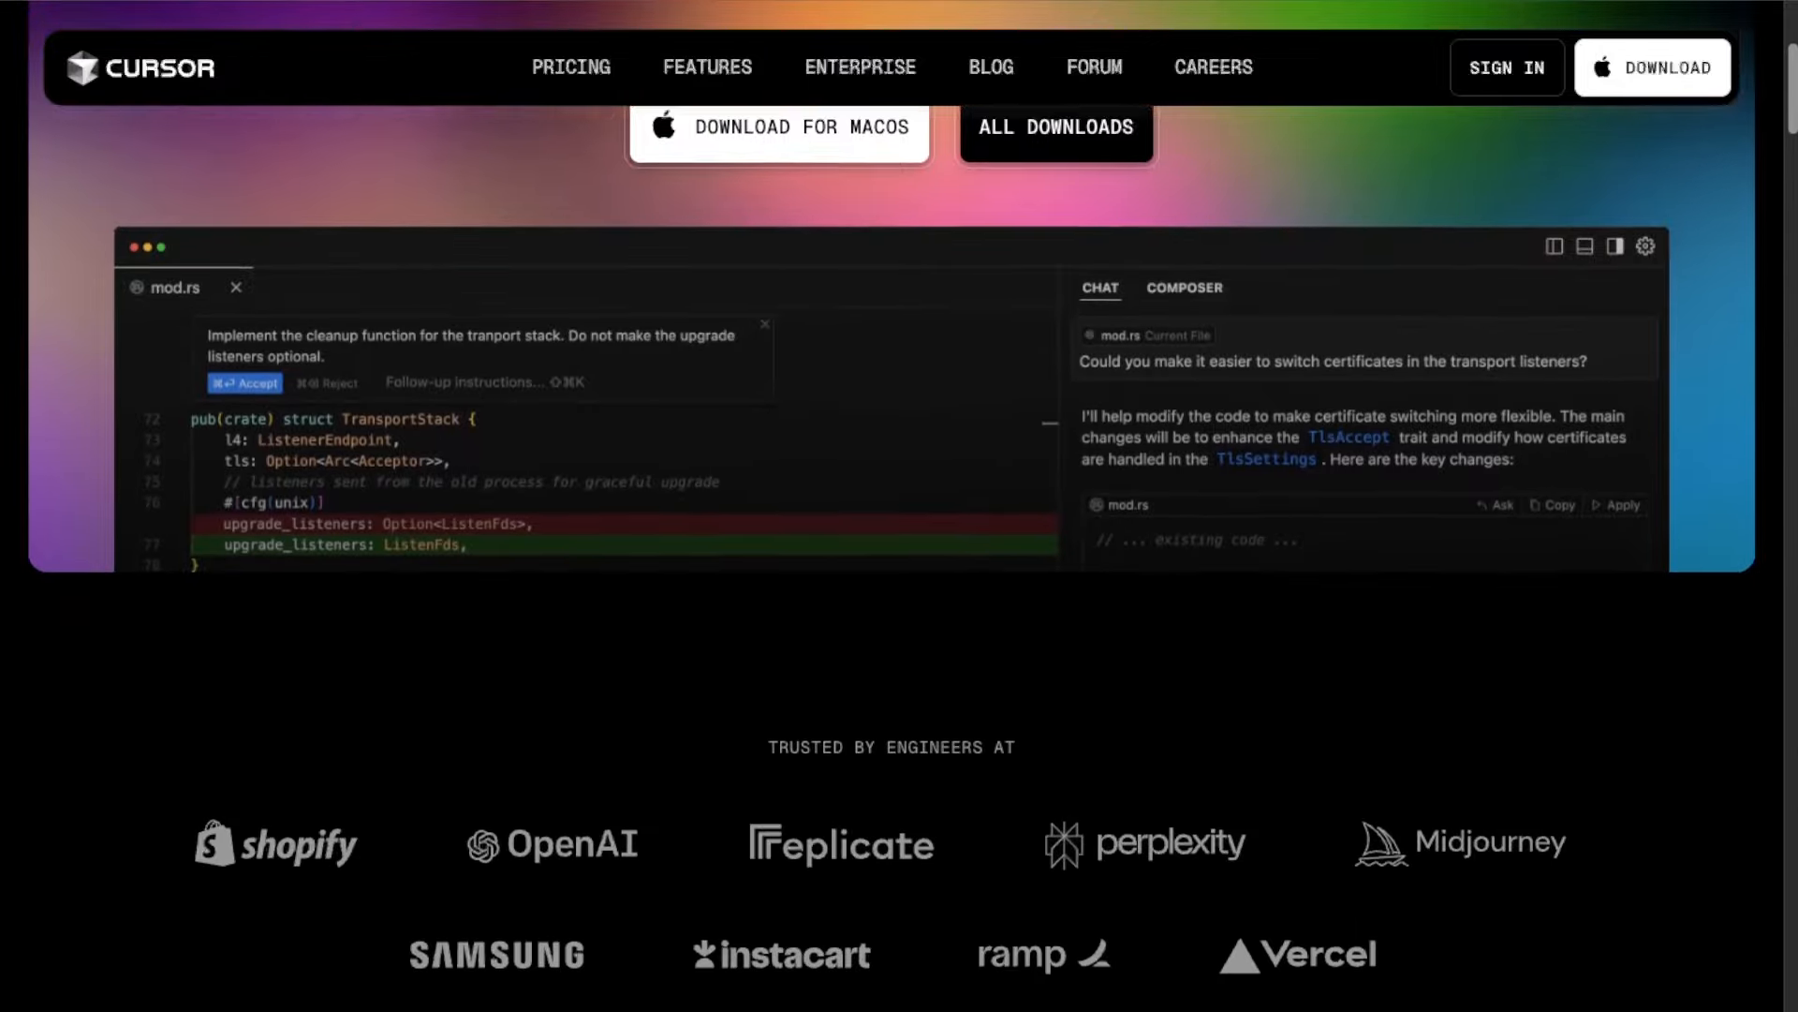
scroll(900, 506, "down", 5)
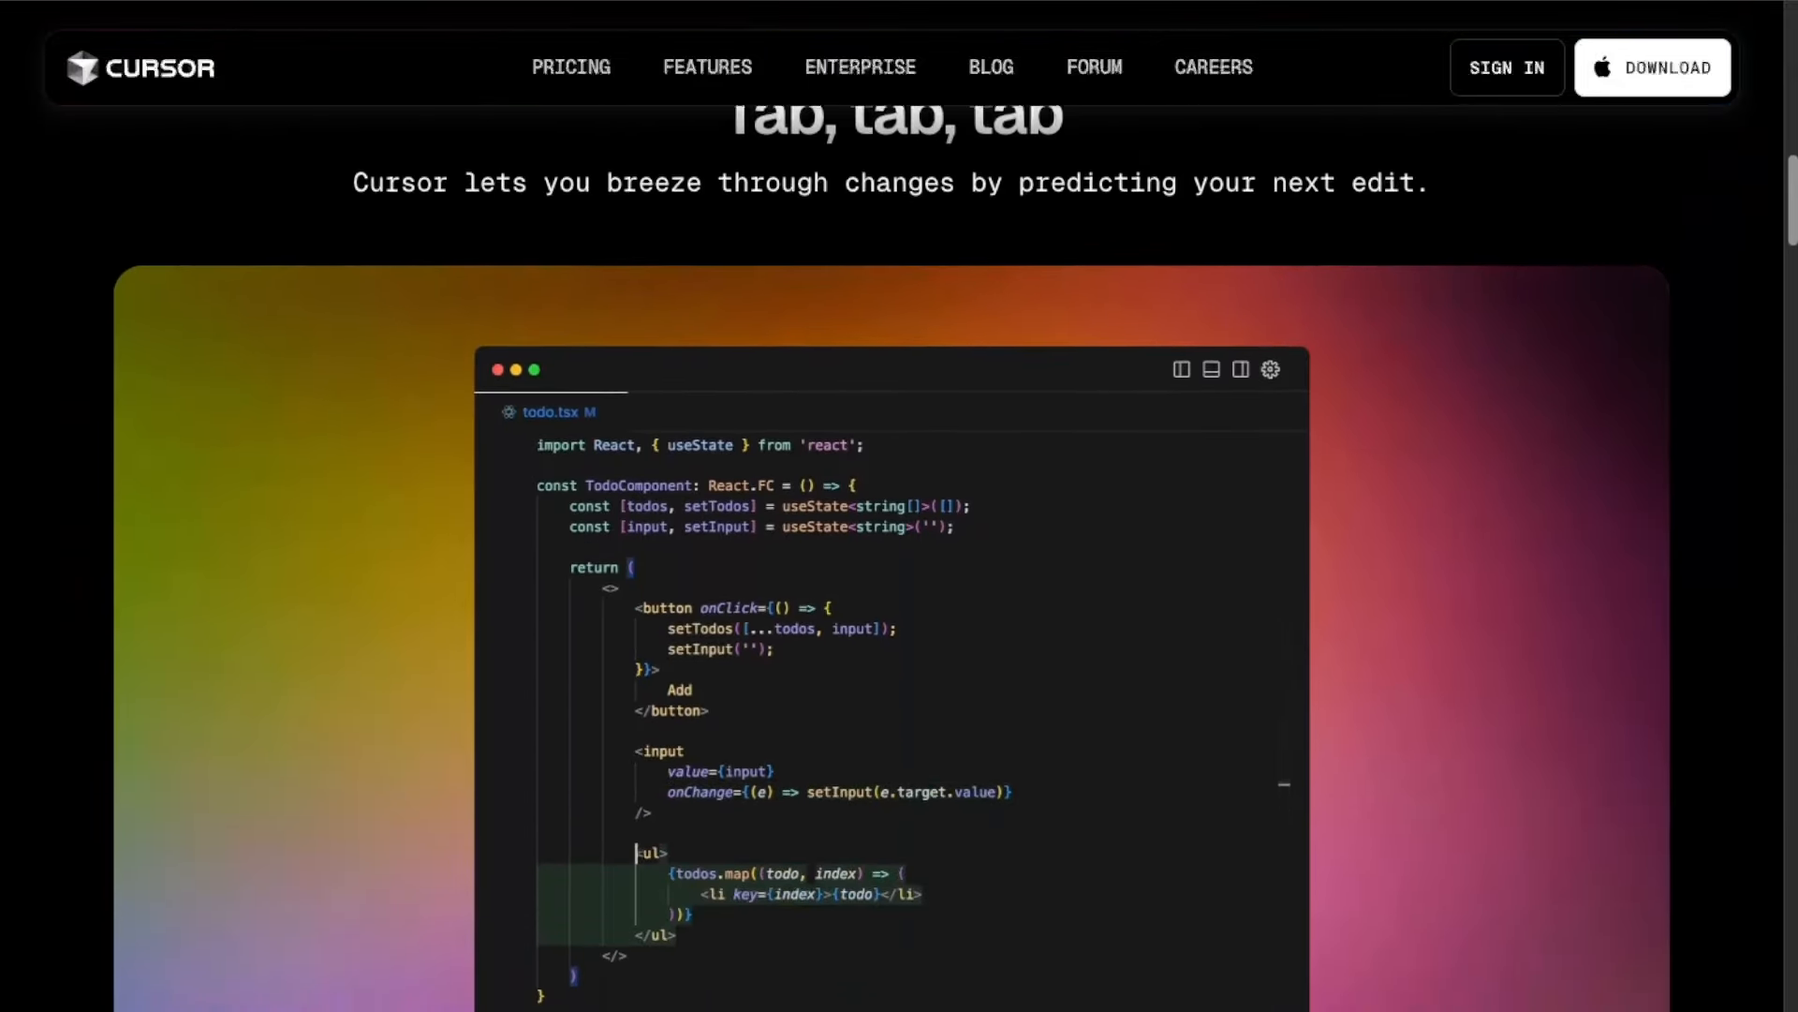
scroll(900, 506, "down", 15)
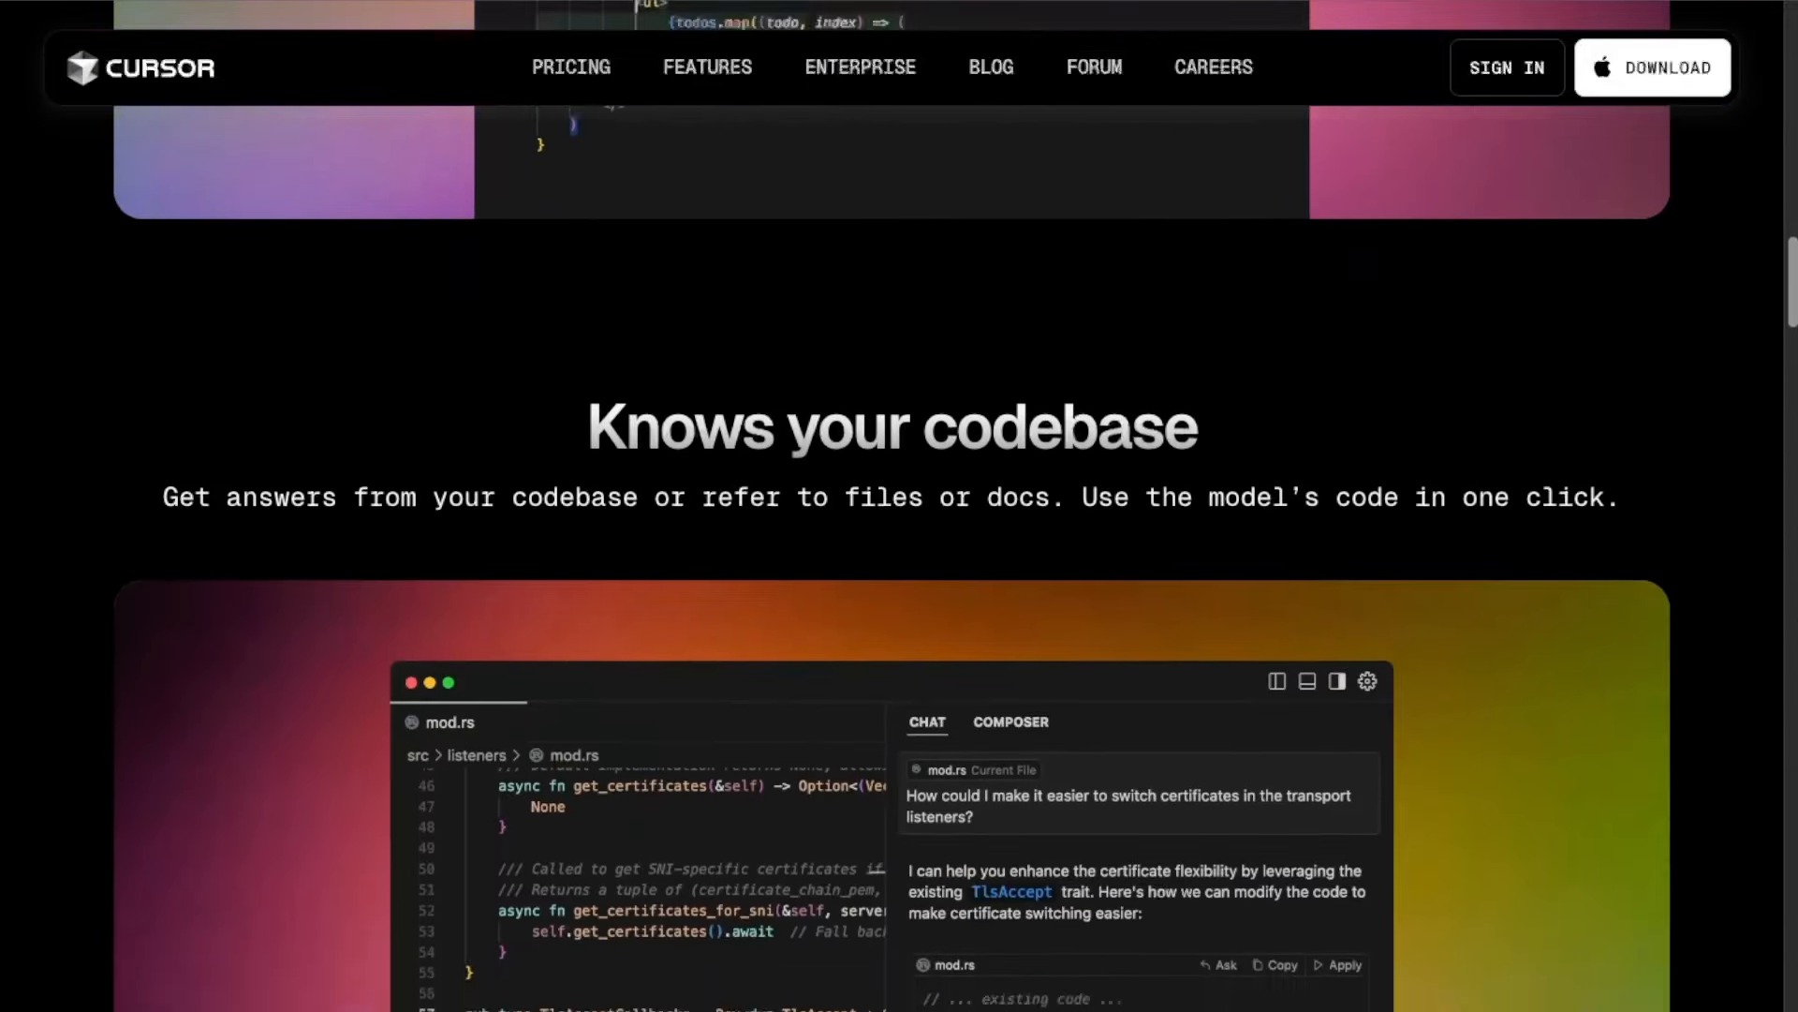
scroll(899, 506, "down", 20)
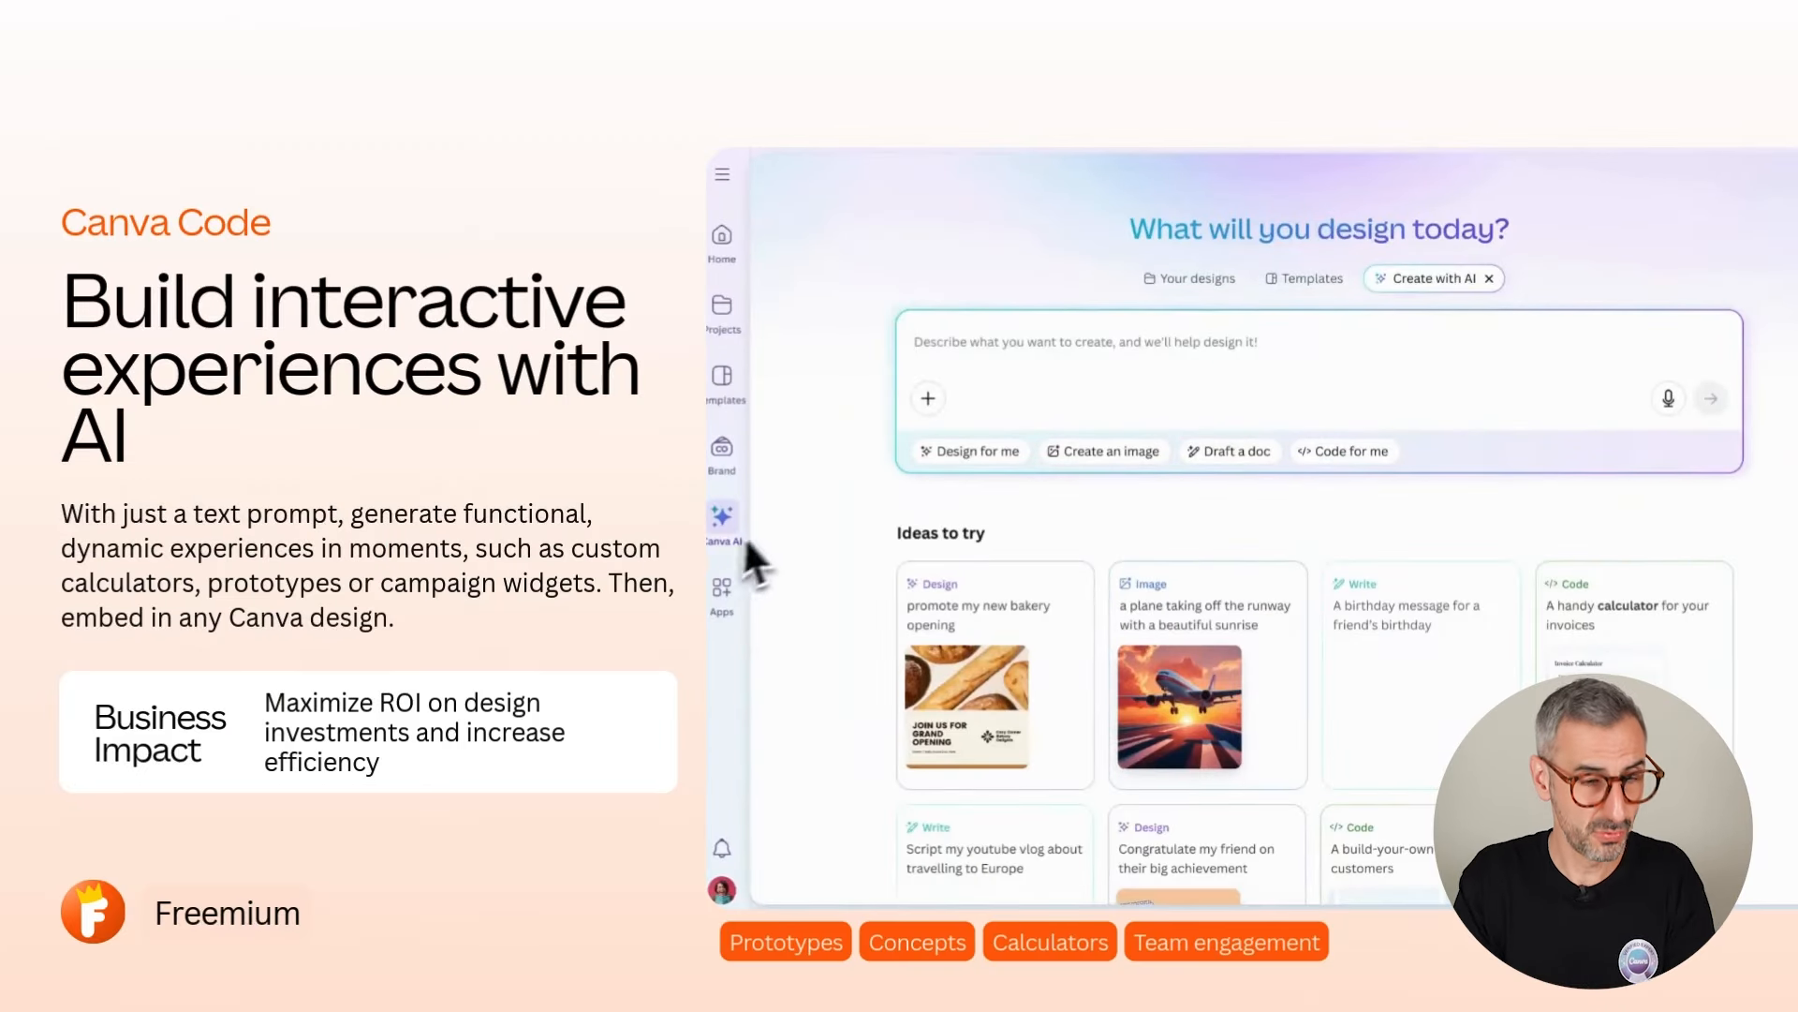
Step: In Canva AI's Code for me mode, submit "I need to make a custom calculator to show my clients the varied pricing for my illustration services"
left_click(1347, 450)
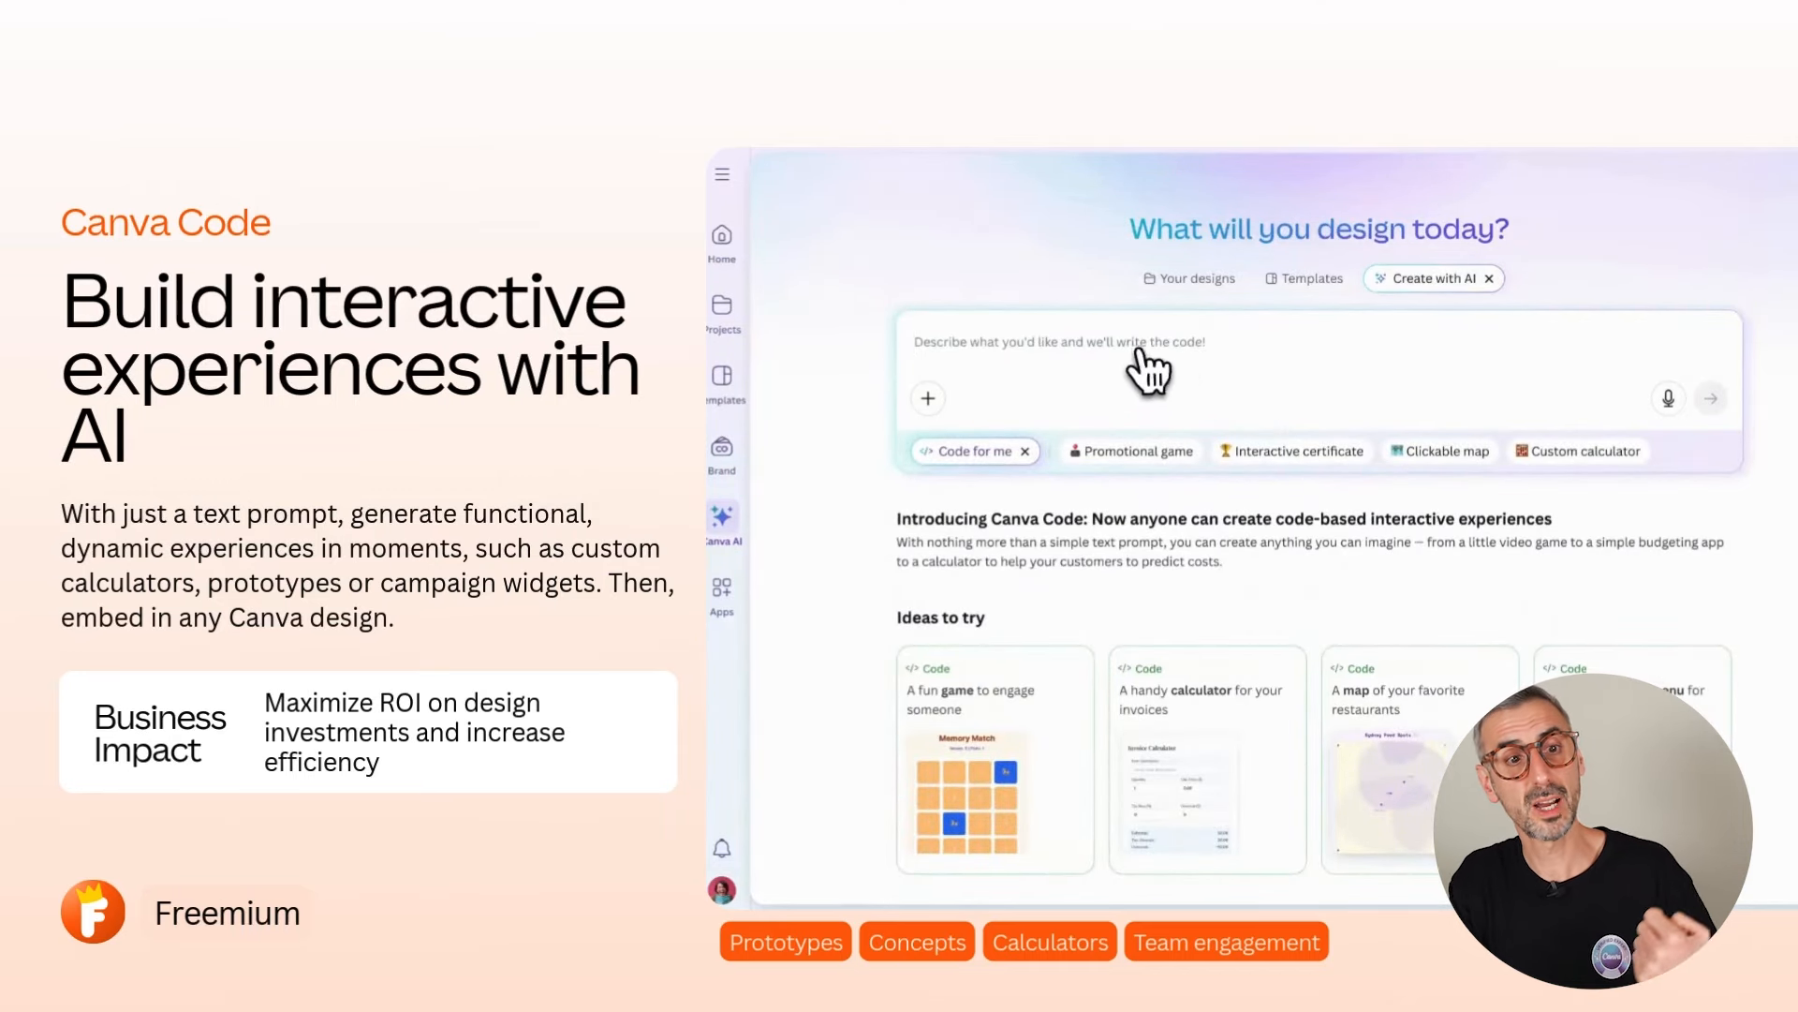
type("I need to make a custom calculator to show my clients the varied pricing for my illustration services")
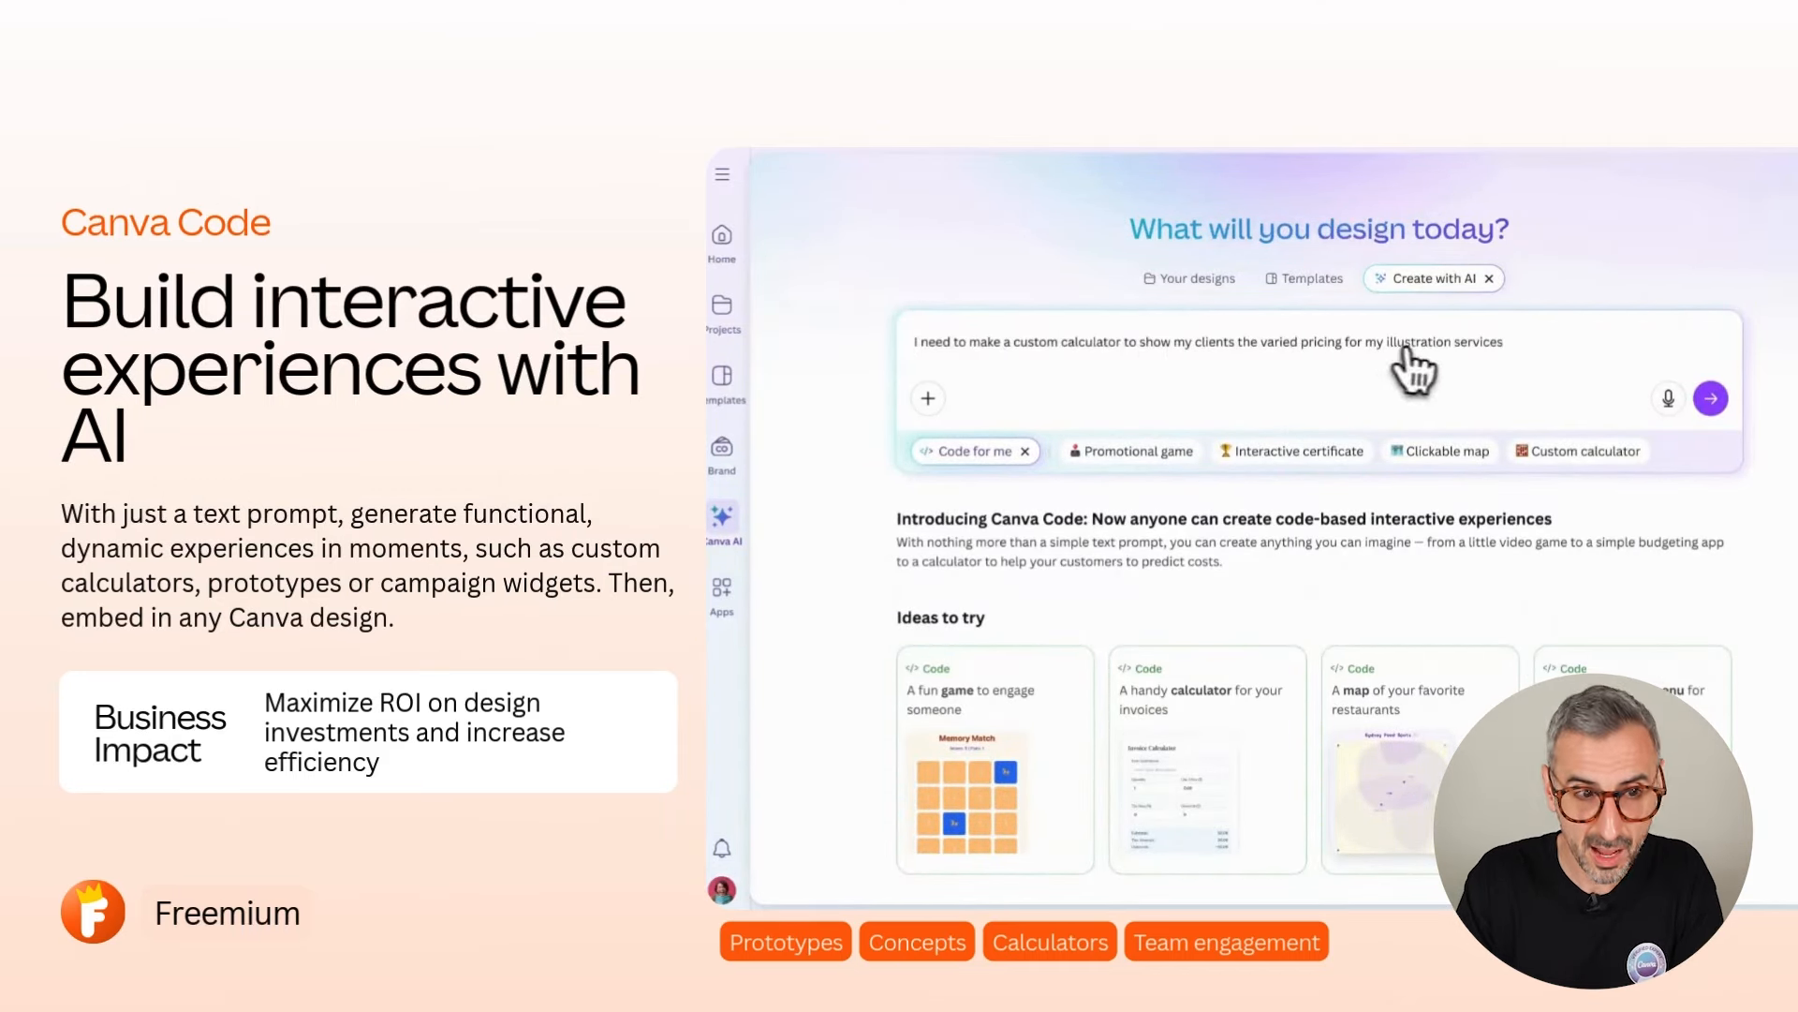
left_click(1711, 398)
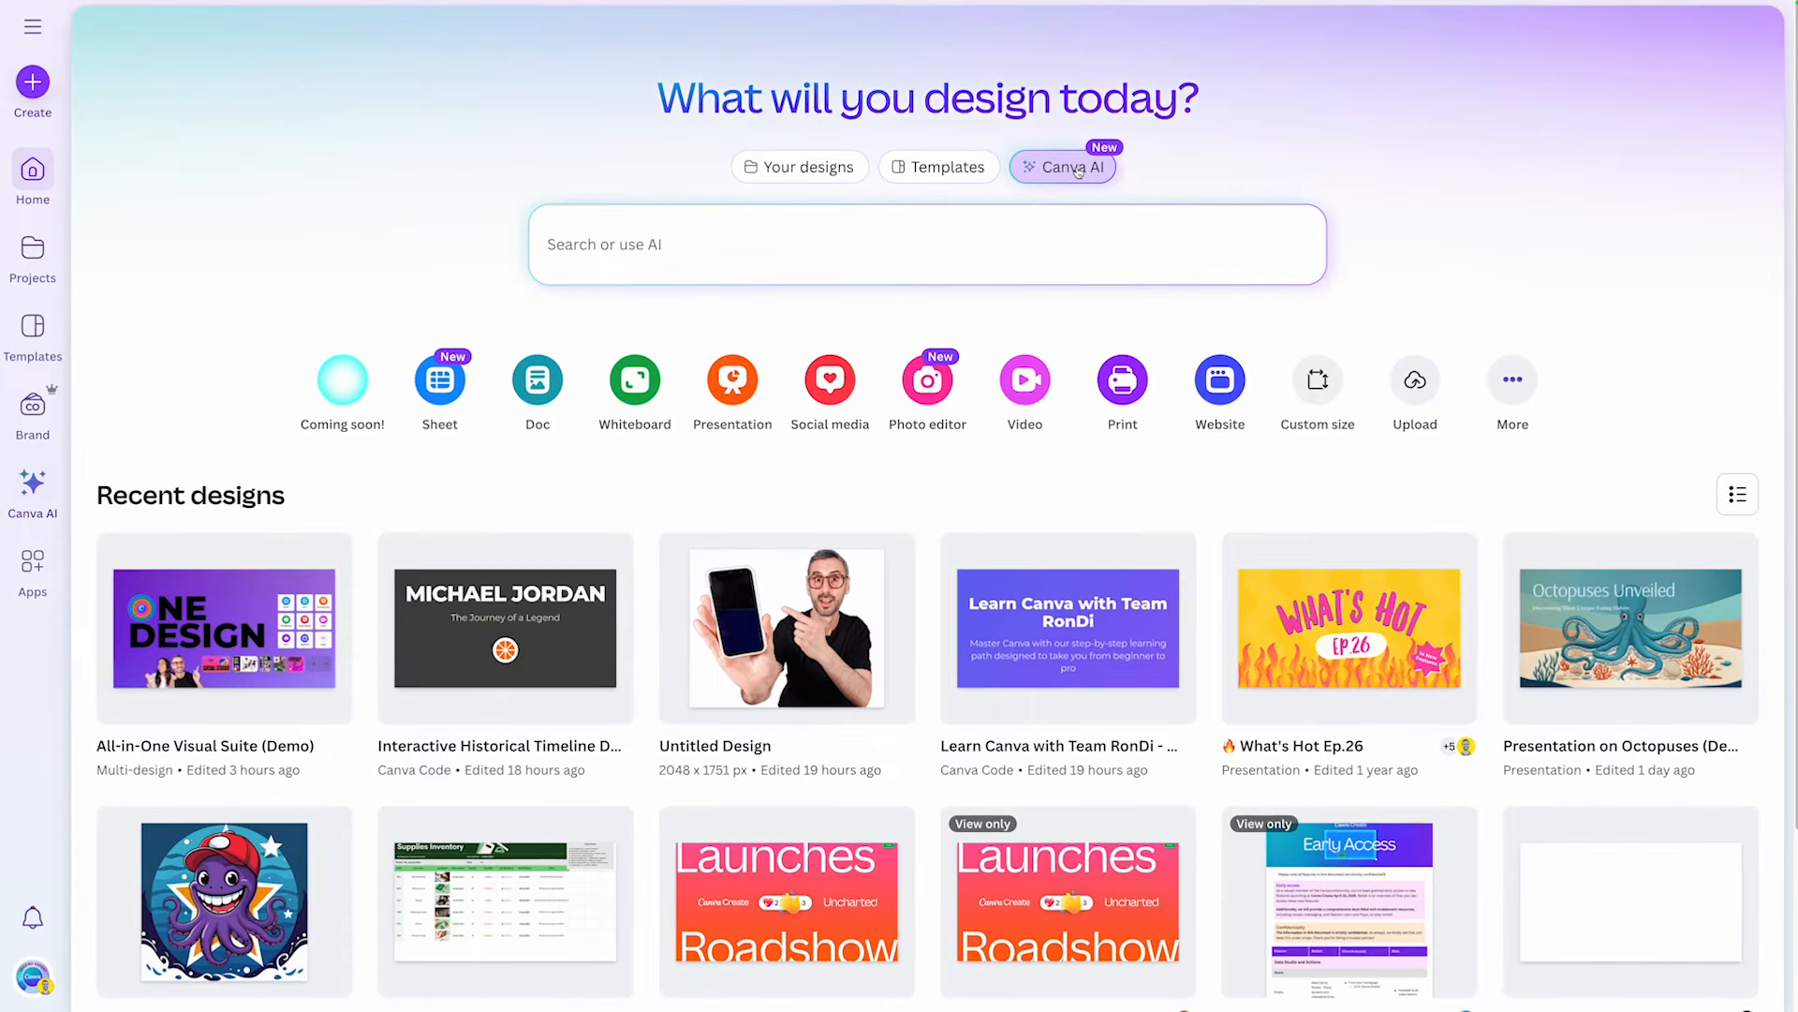
Step: Open Canva AI from the Canva home page in Code for me mode and reduce the page zoom
left_click(1092, 174)
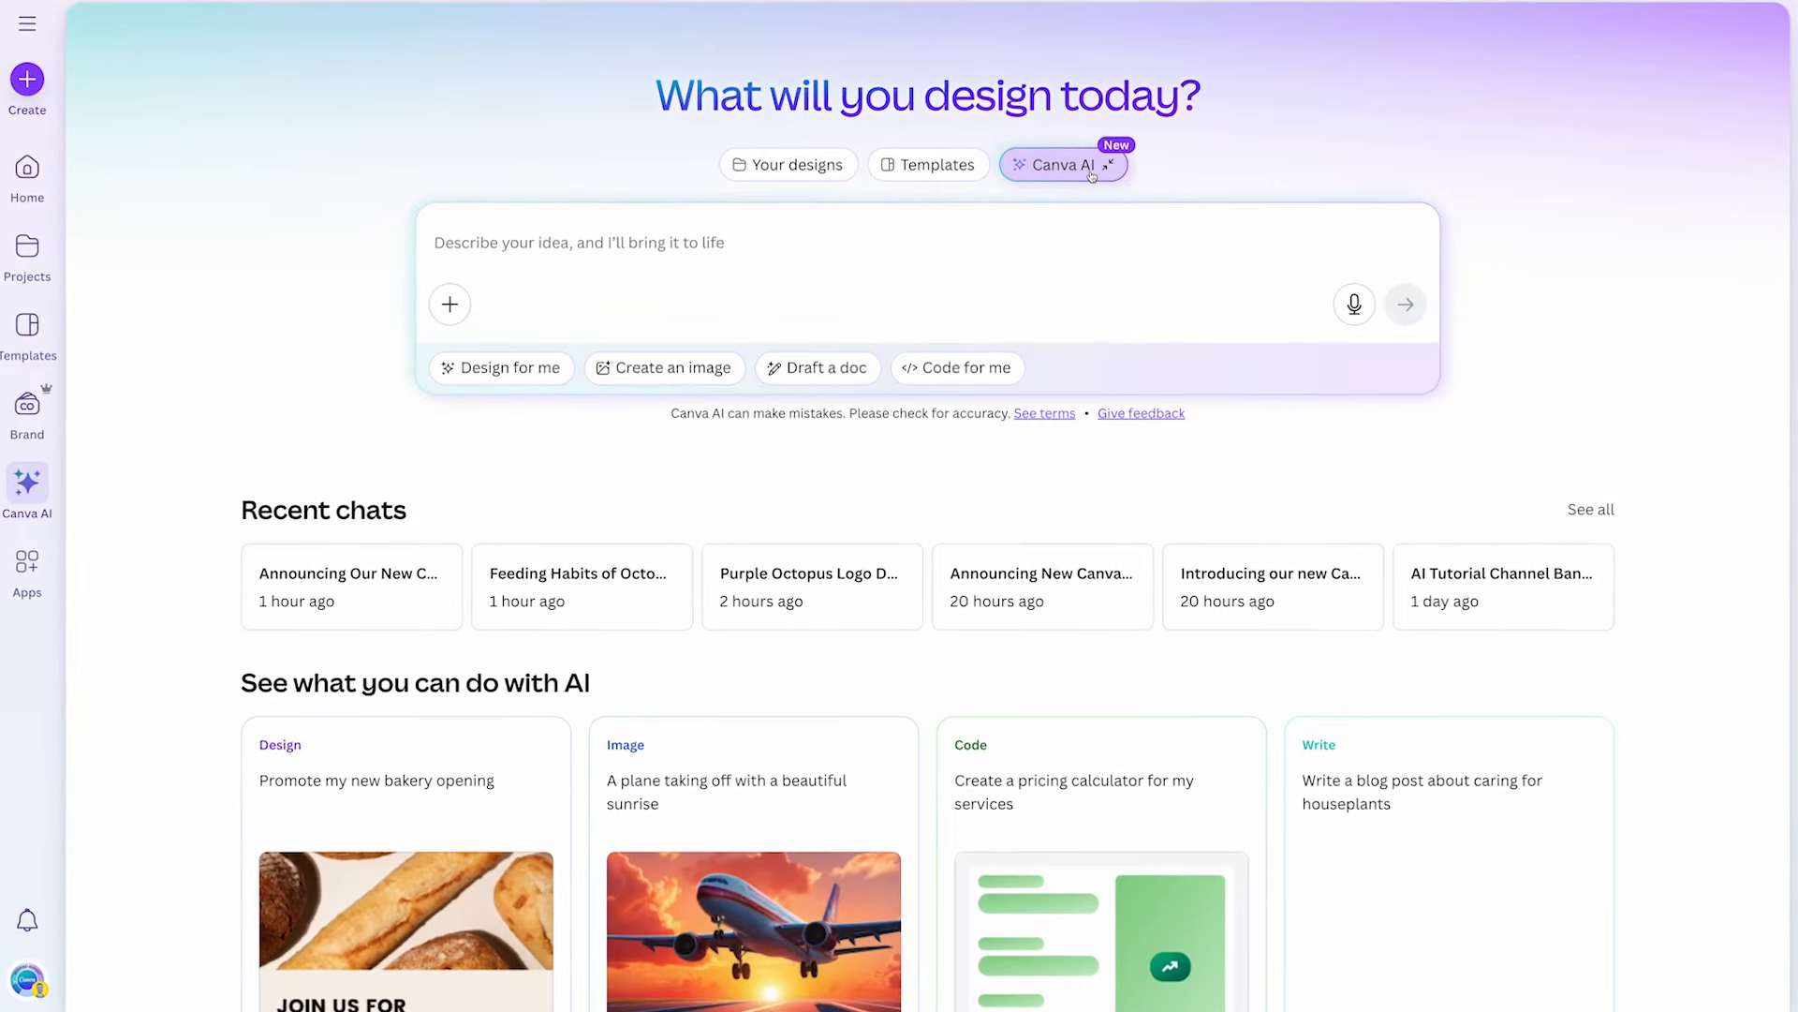
left_click(967, 363)
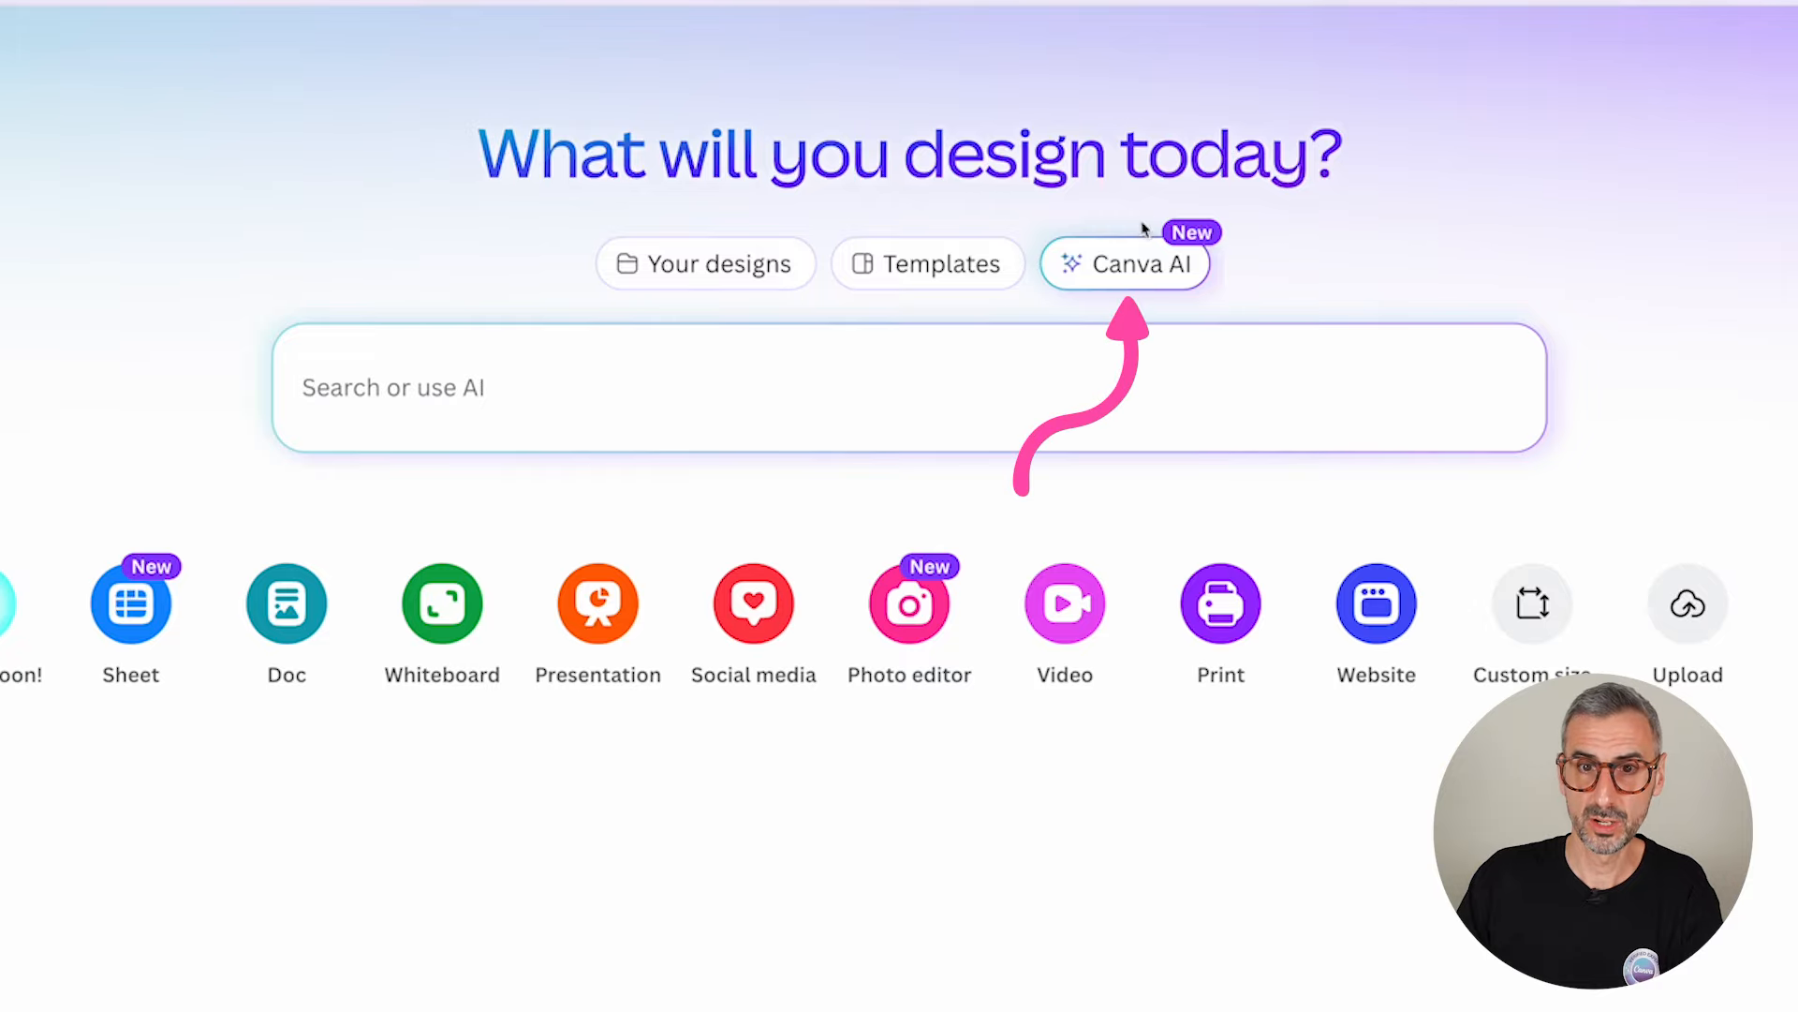
left_click(1149, 270)
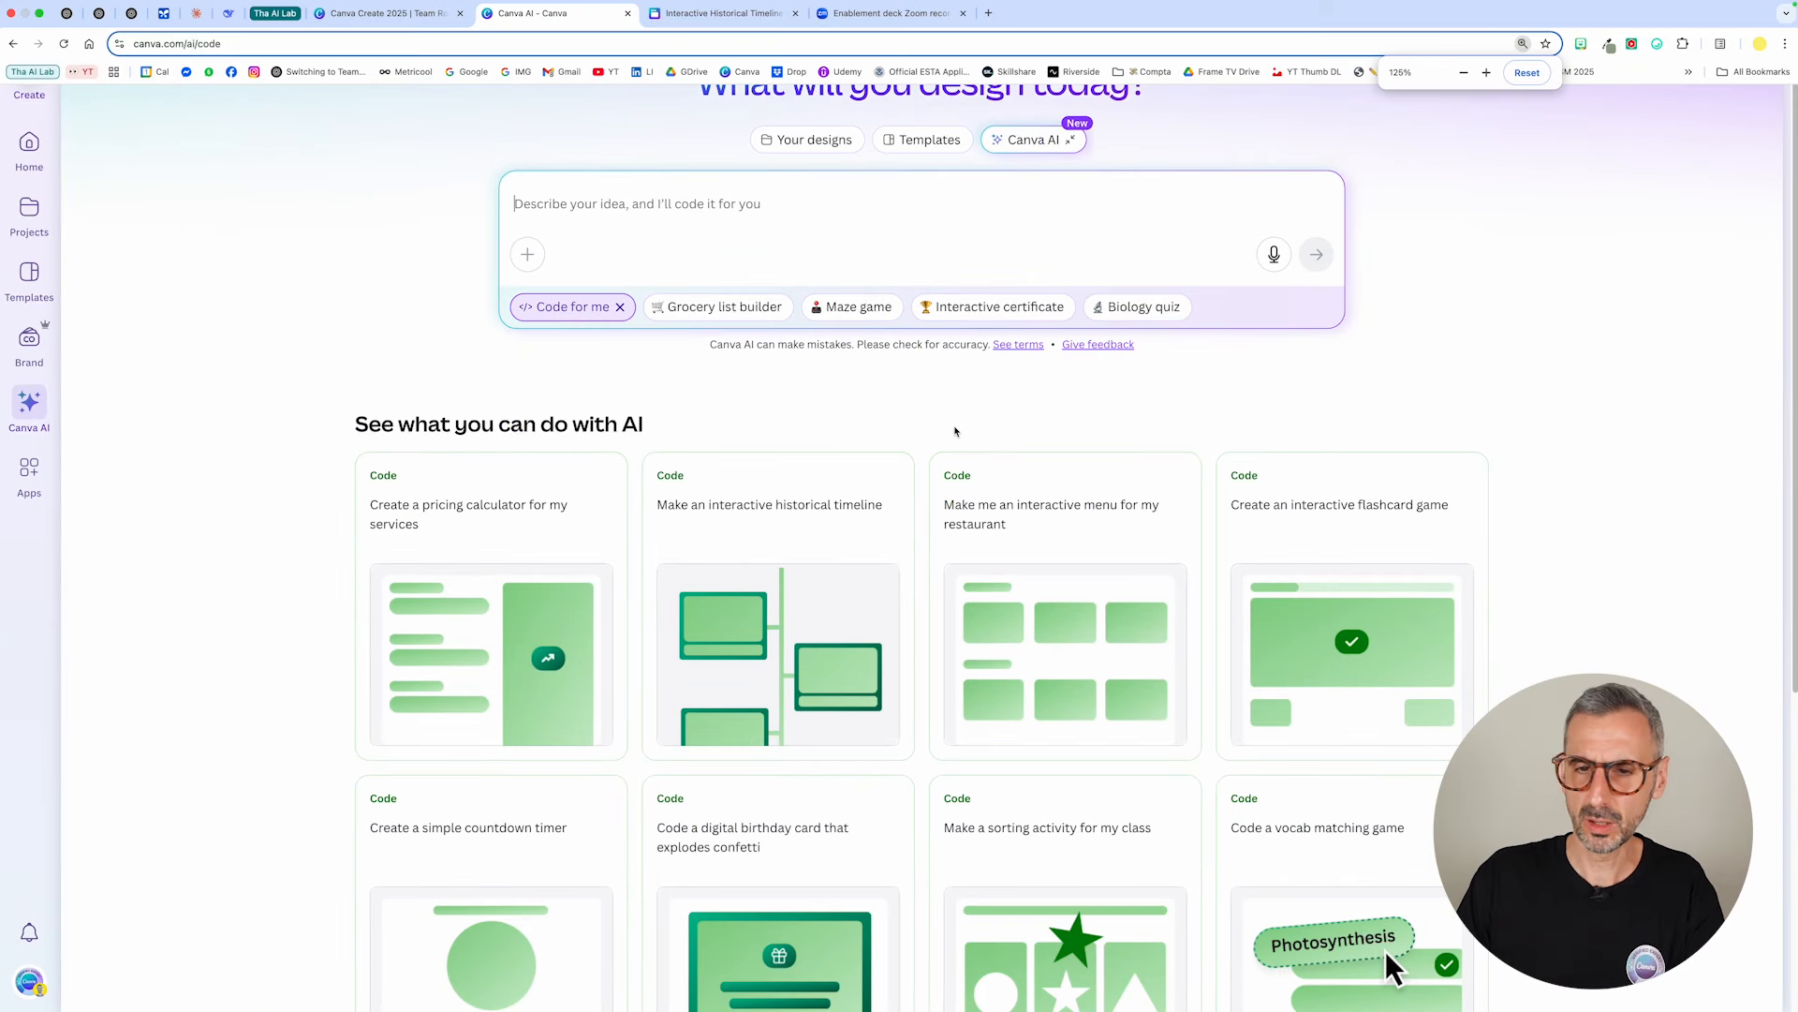
key("ctrl+minus")
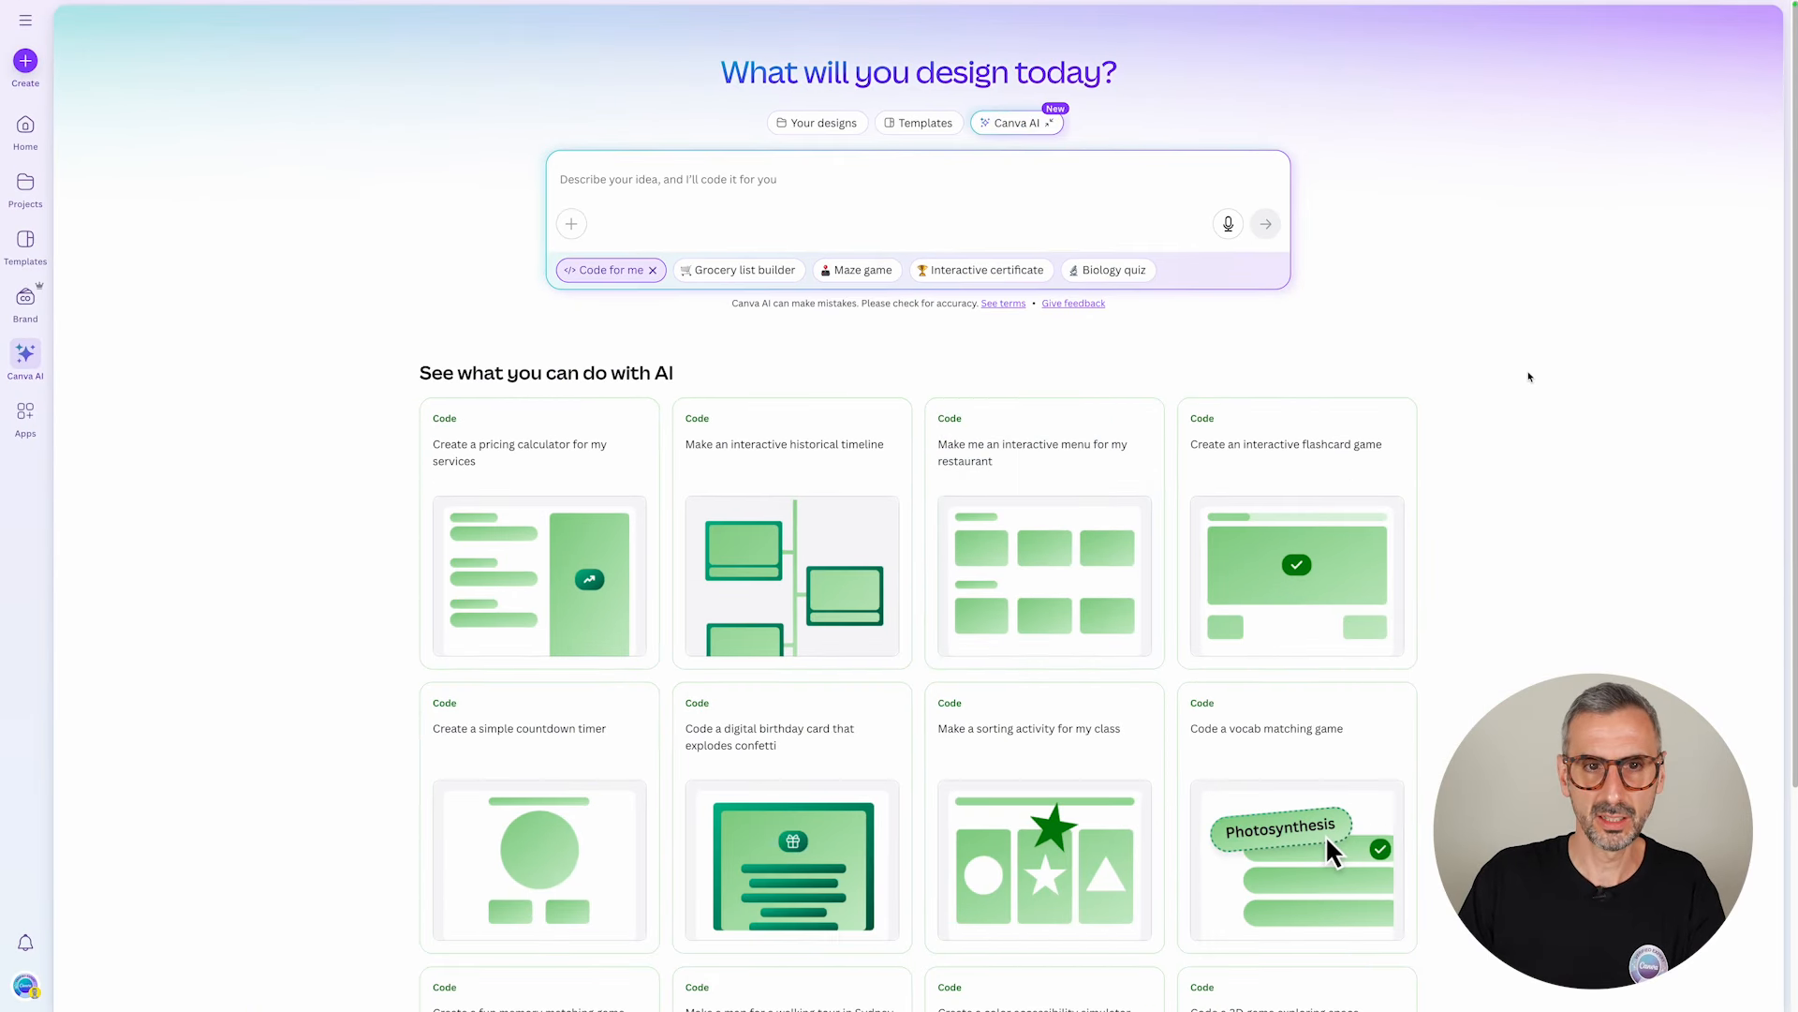
Step: Examine the example code ideas offered below the Canva AI prompt, from the pricing calculator to the 3D space game
scroll(1529, 377, "down", 3)
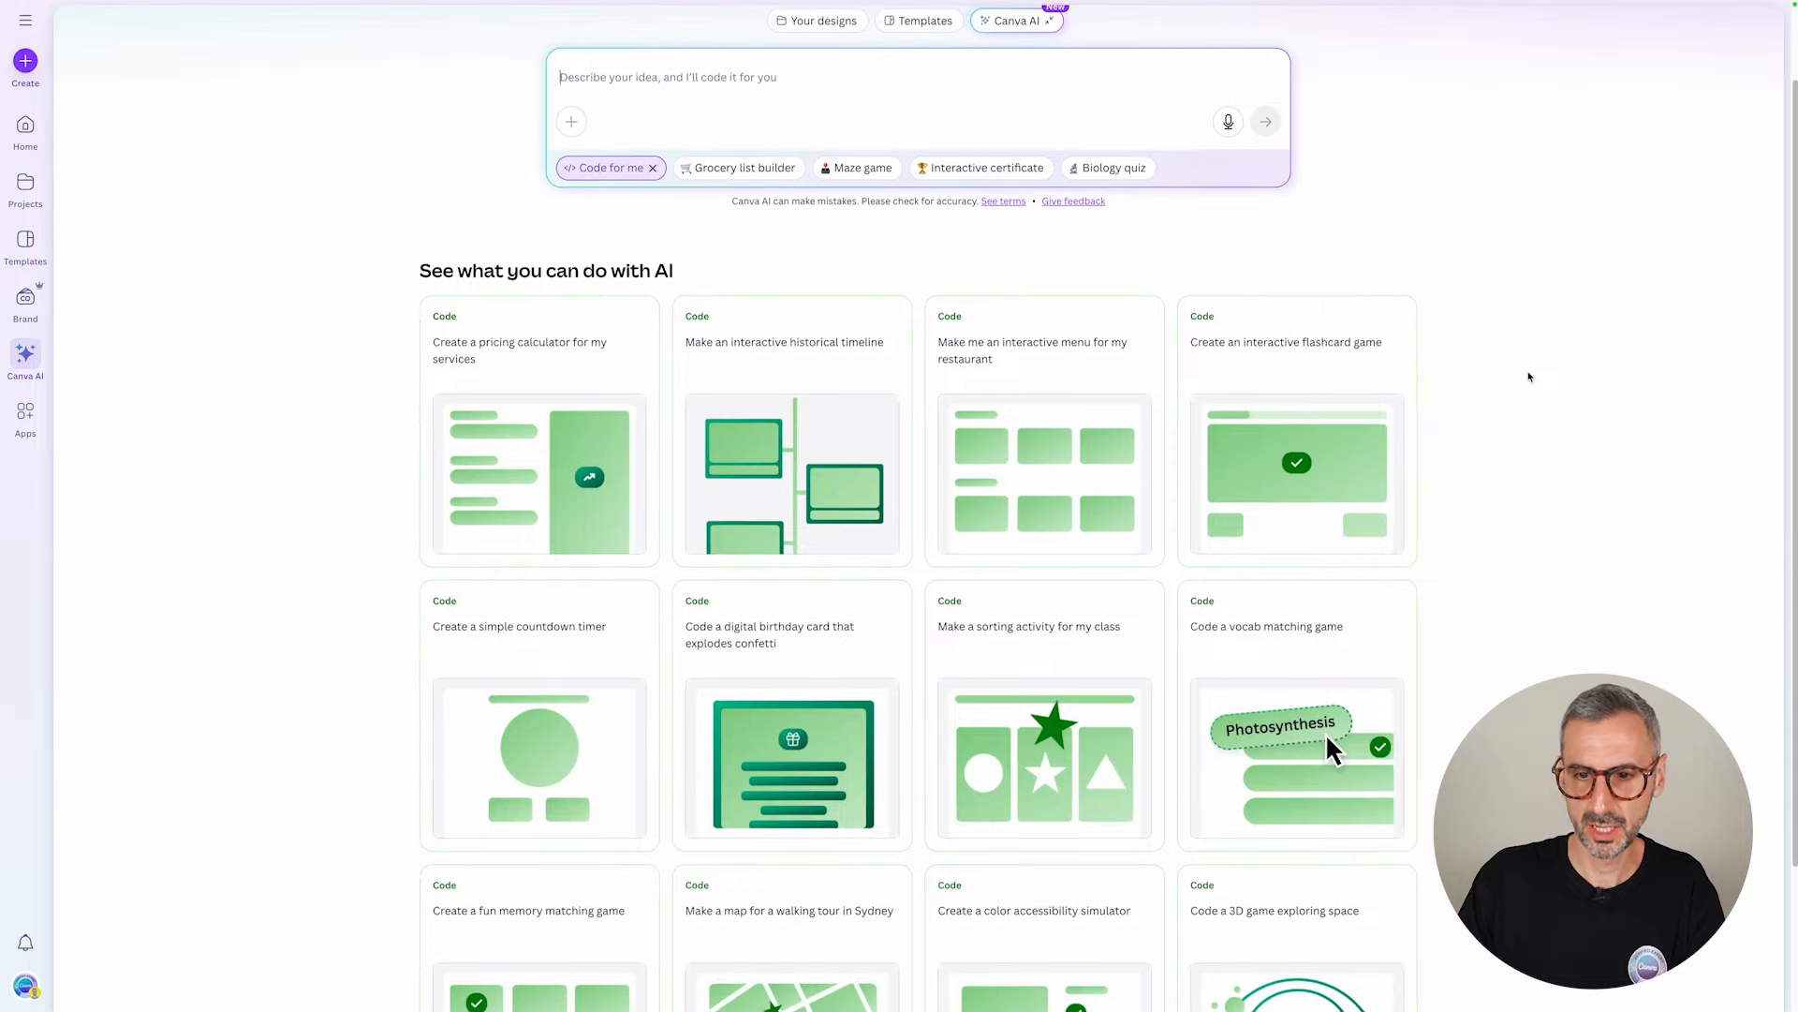
scroll(1518, 442, "up", 3)
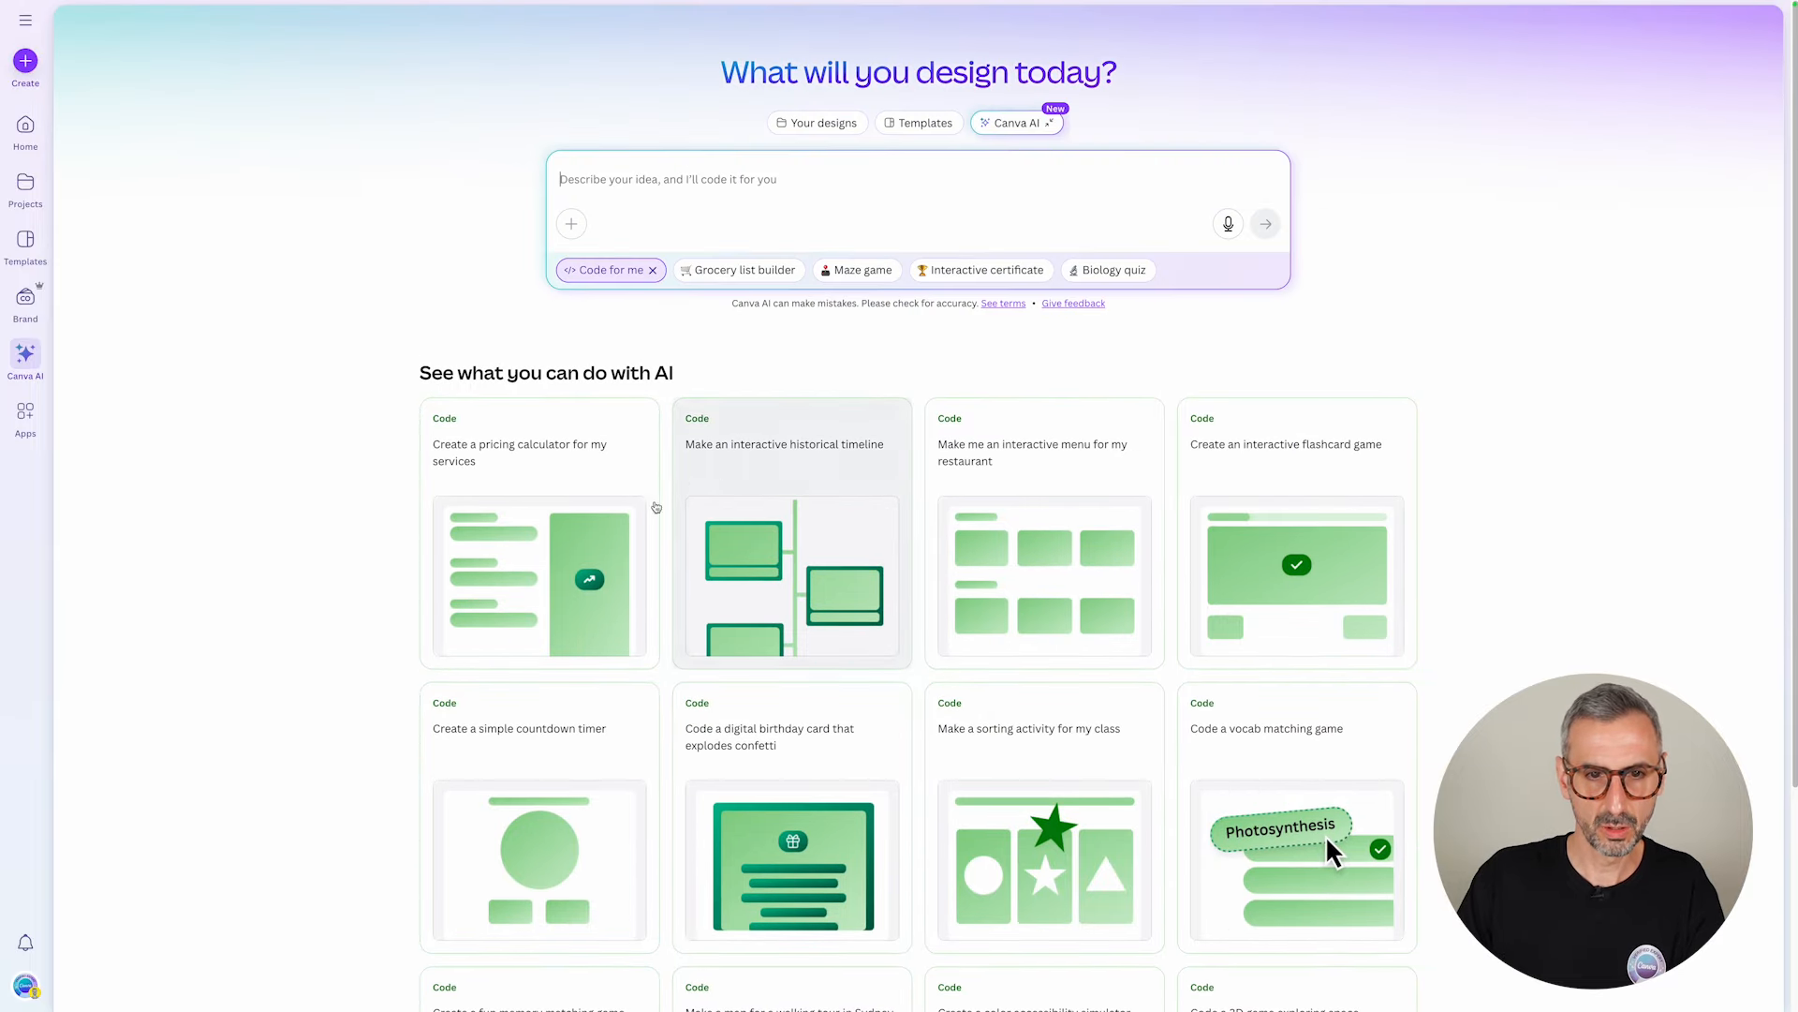
scroll(1154, 646, "down", 2)
scroll(1154, 645, "down", 1)
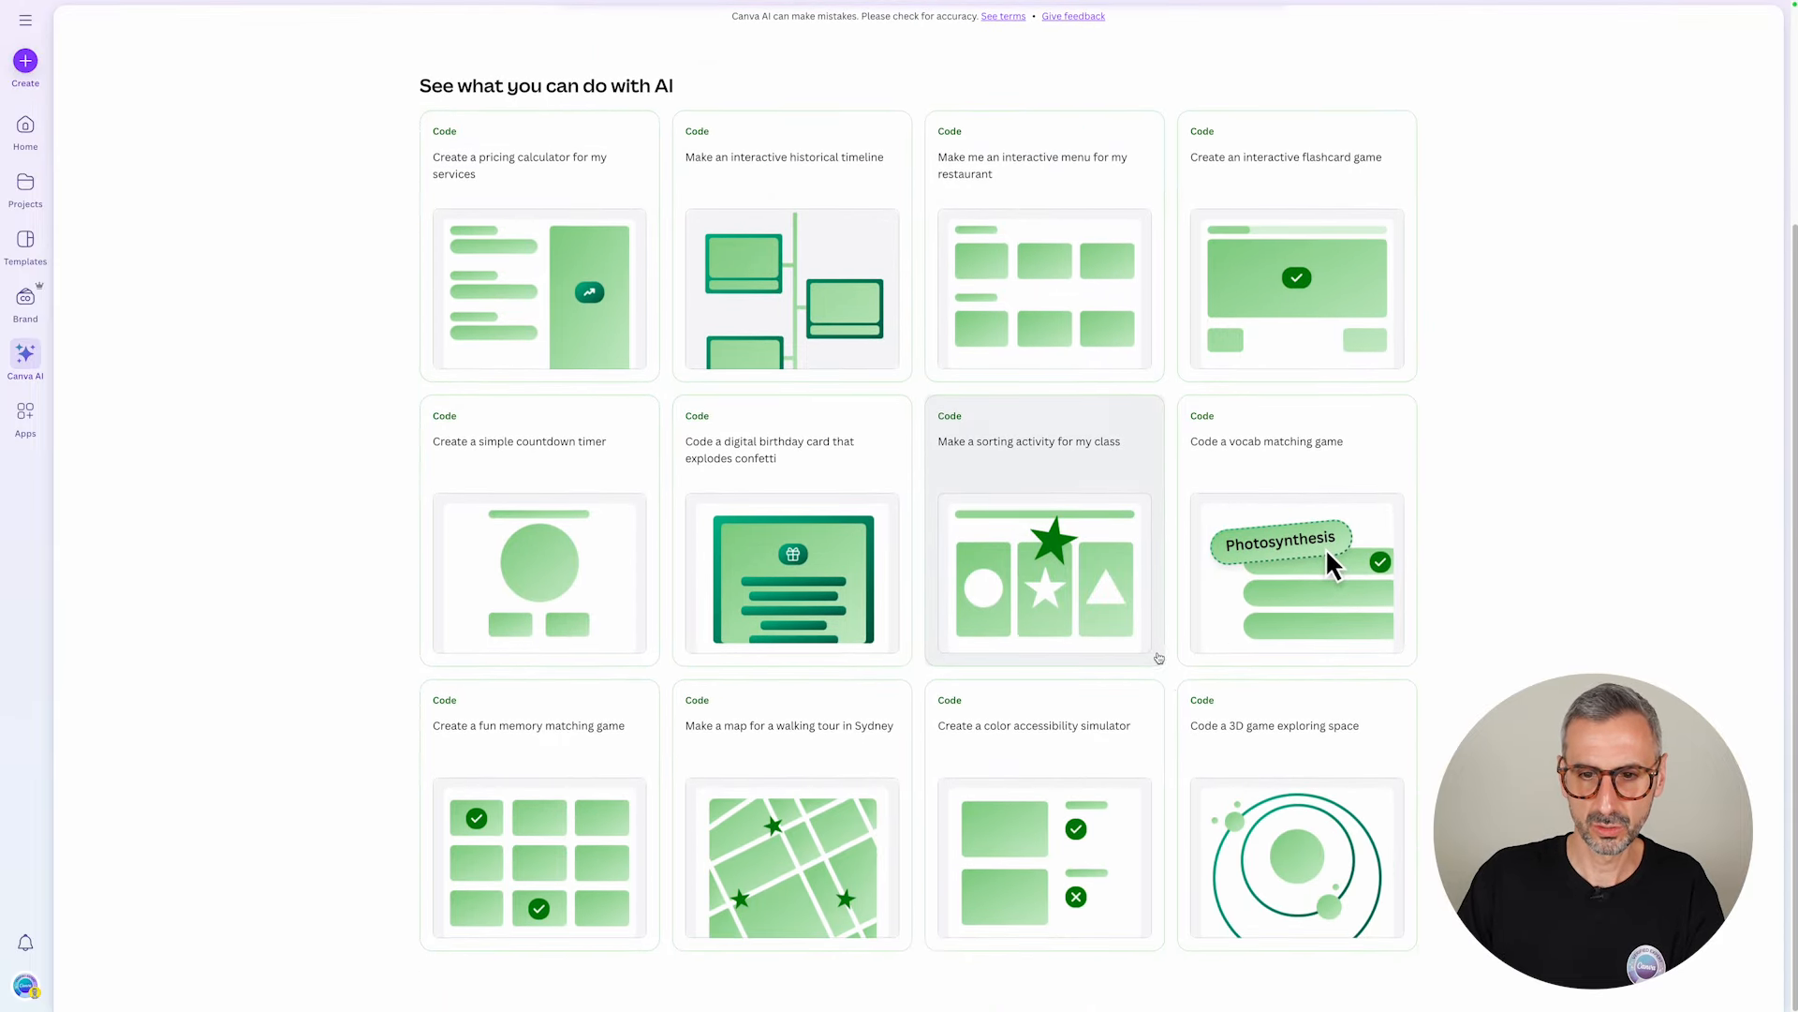
scroll(1313, 715, "up", 2)
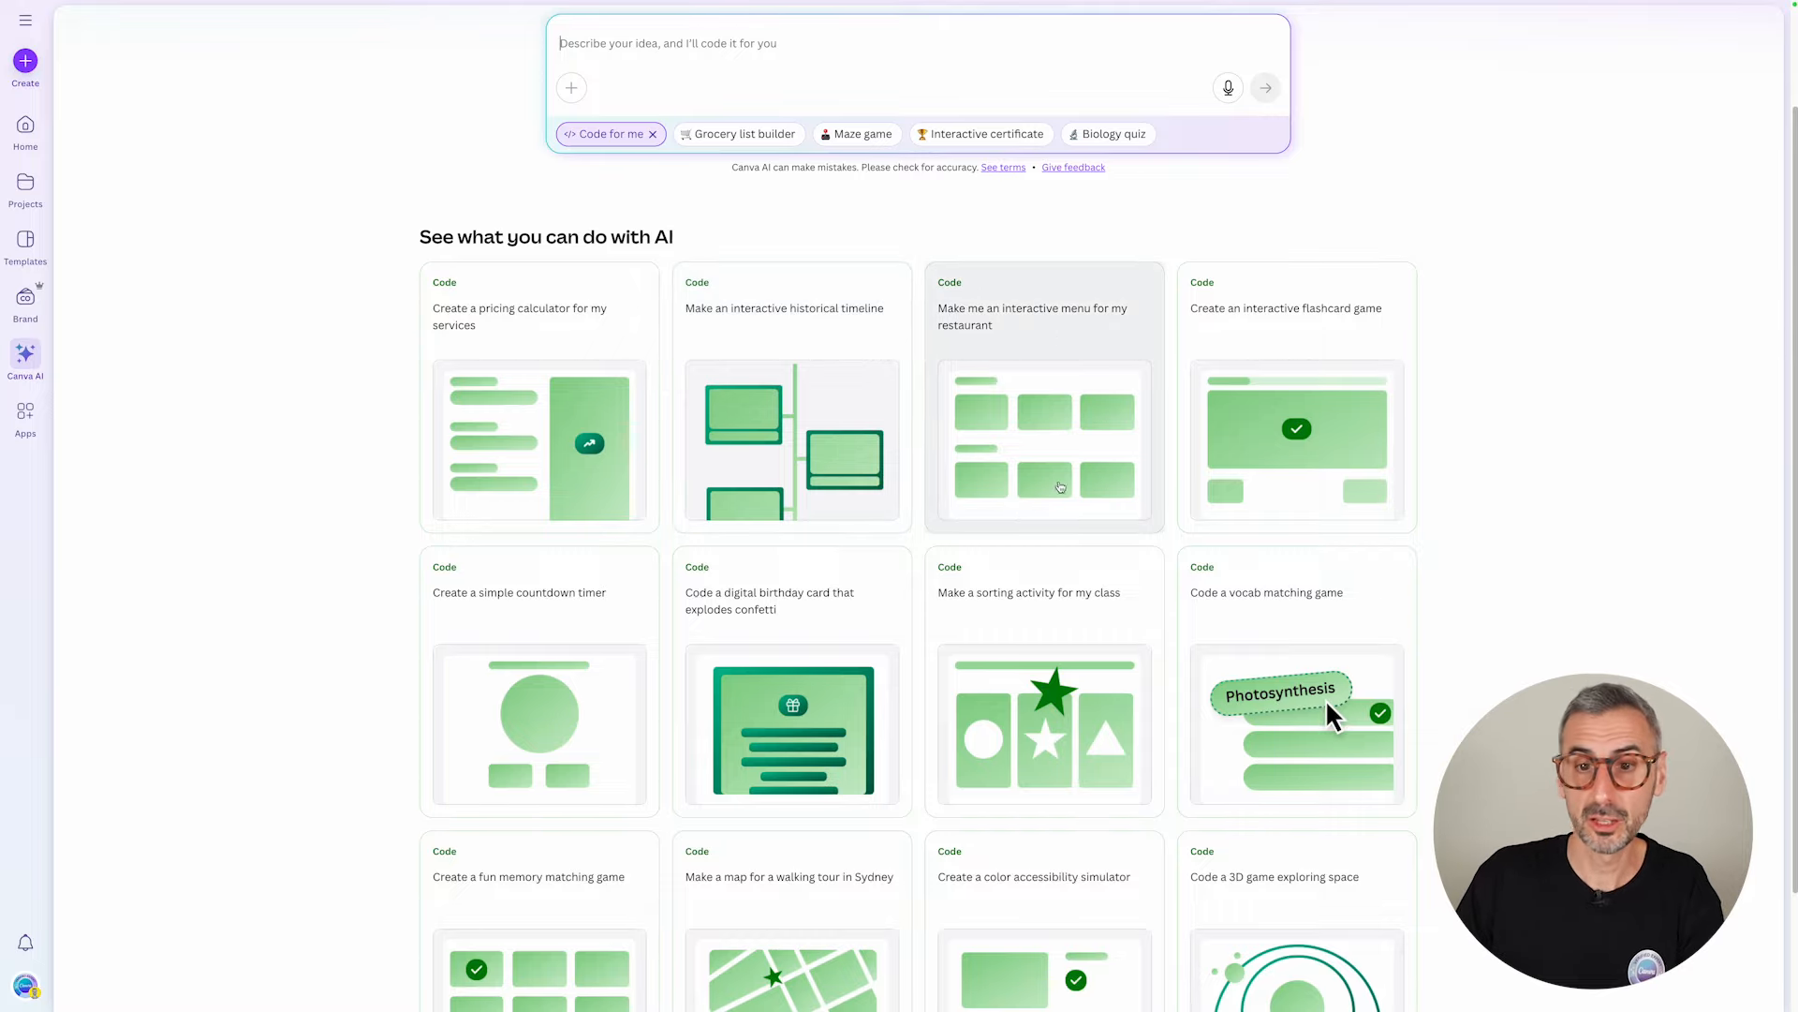
scroll(535, 641, "down", 1)
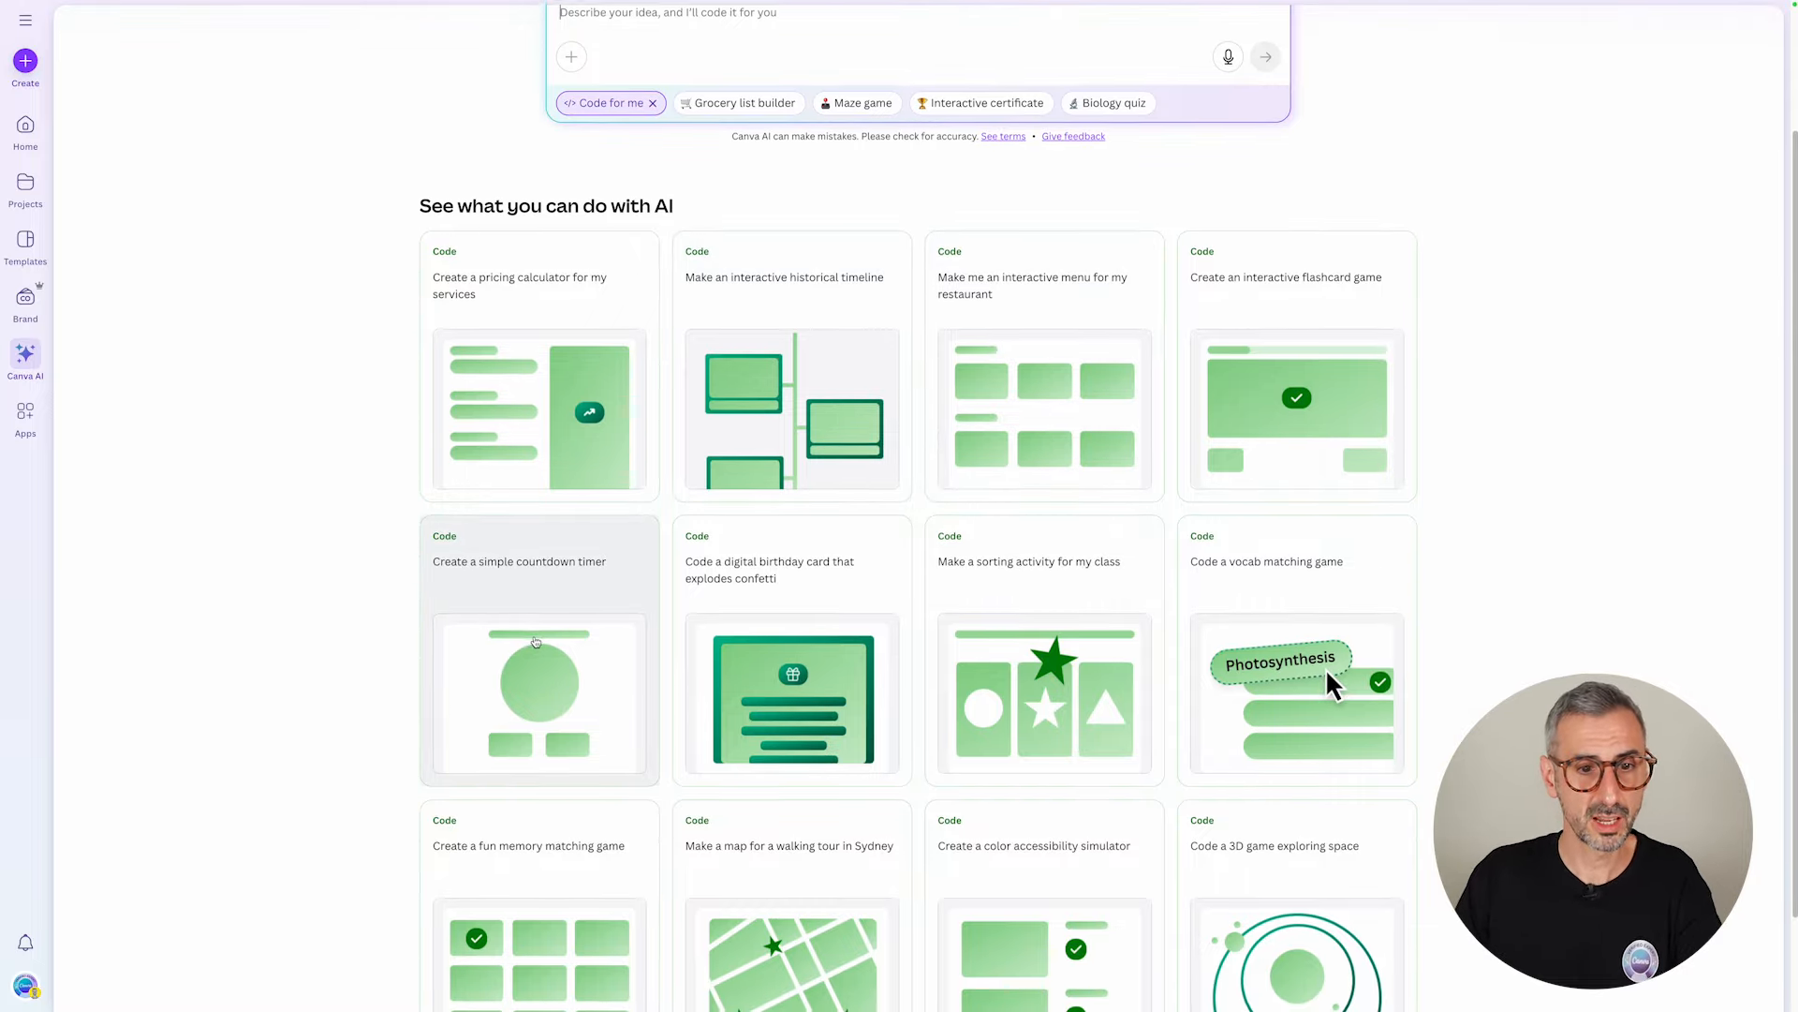
scroll(535, 641, "down", 3)
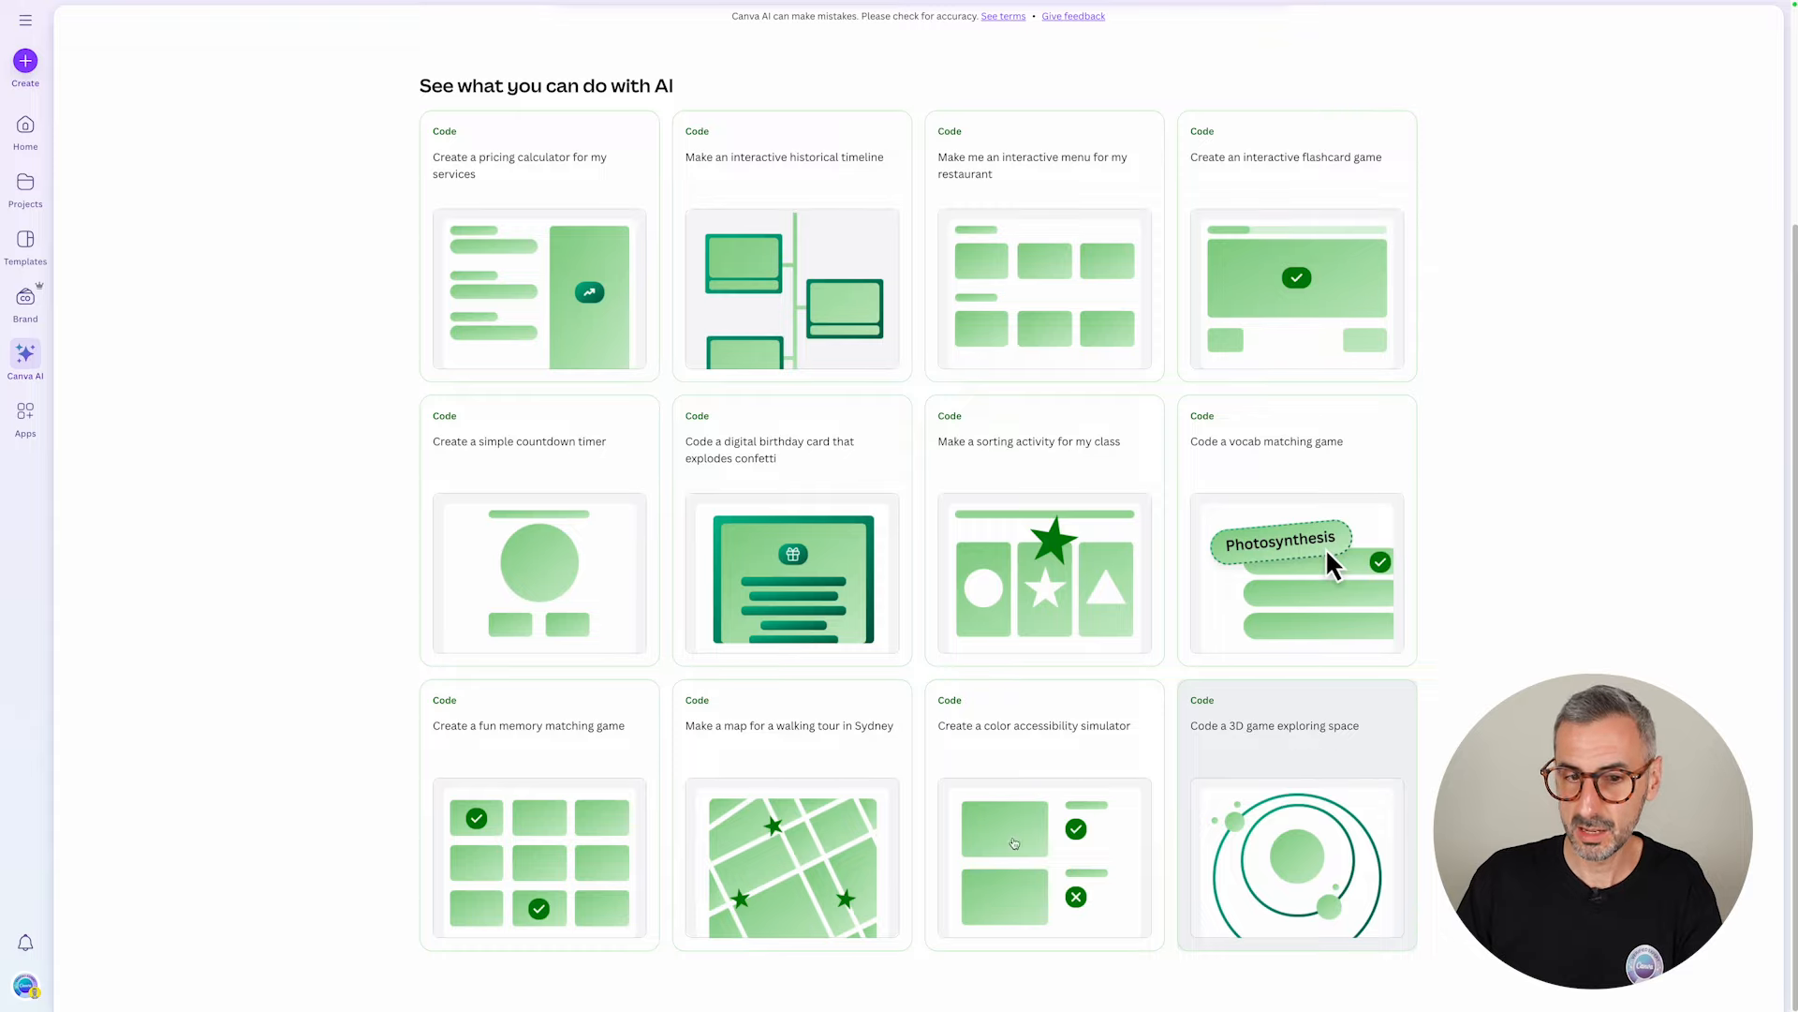
scroll(811, 826, "up", 3)
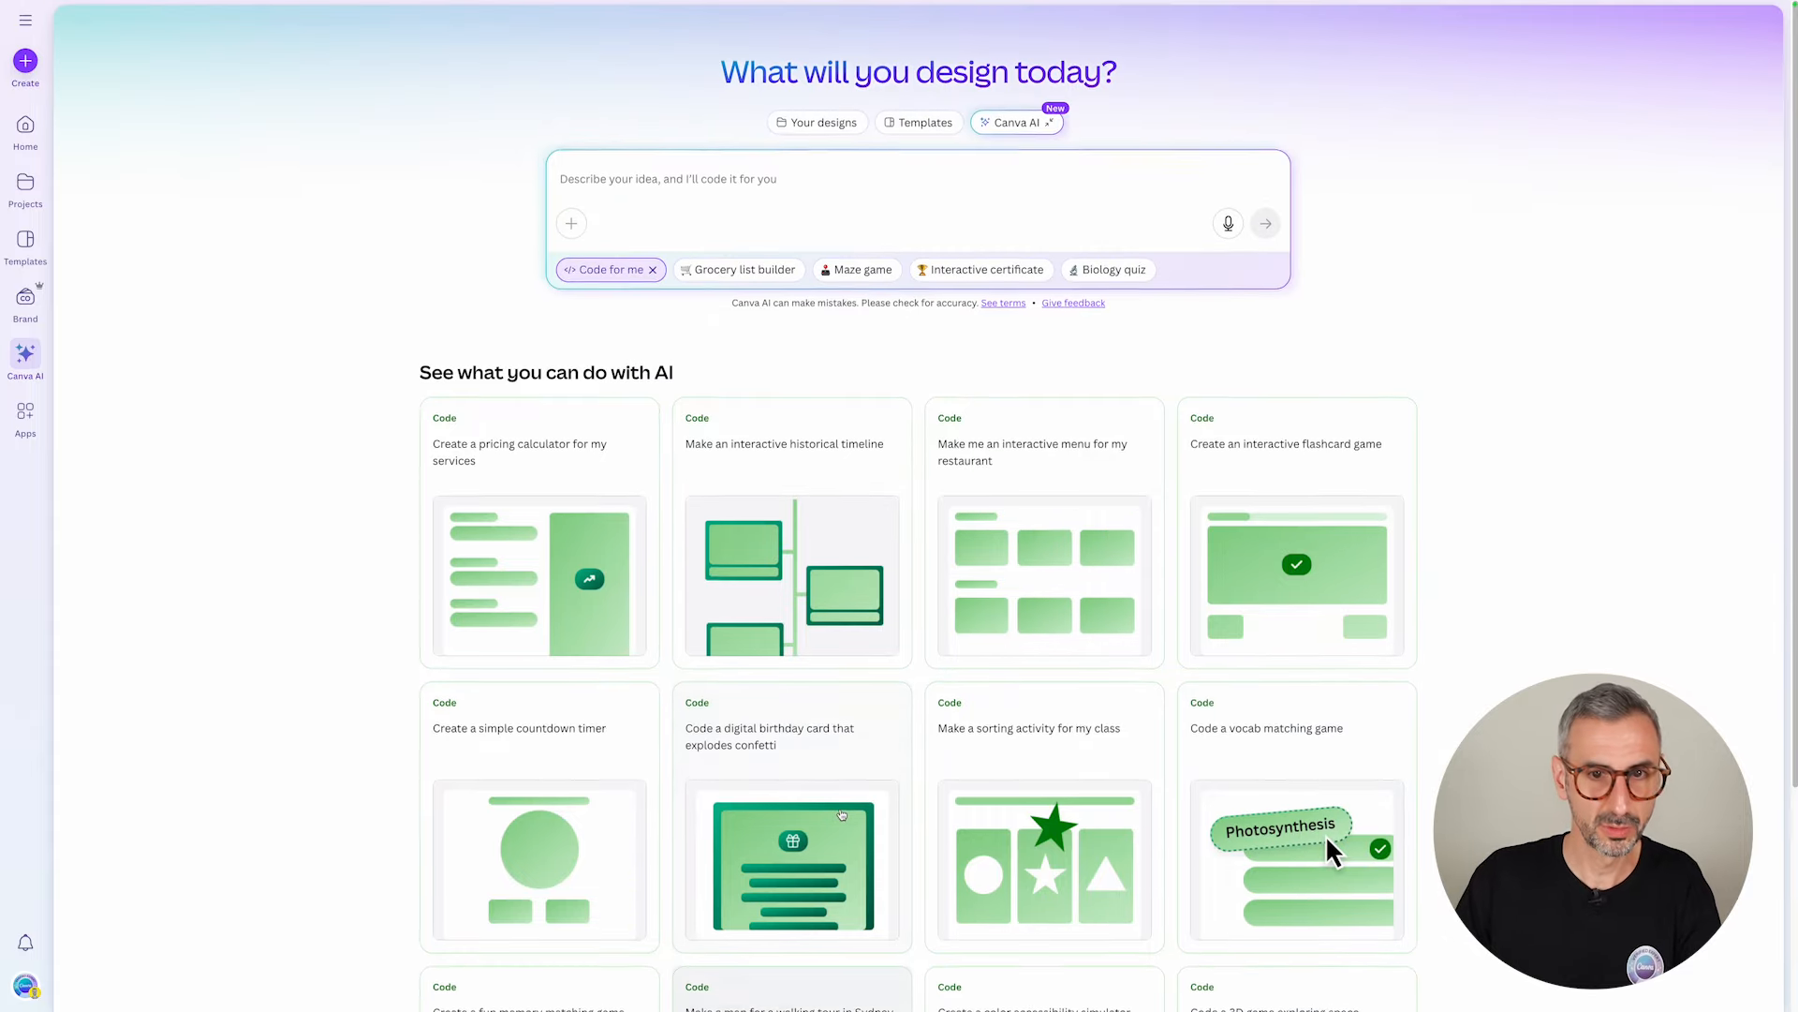
scroll(1220, 776, "down", 3)
scroll(1220, 775, "down", 1)
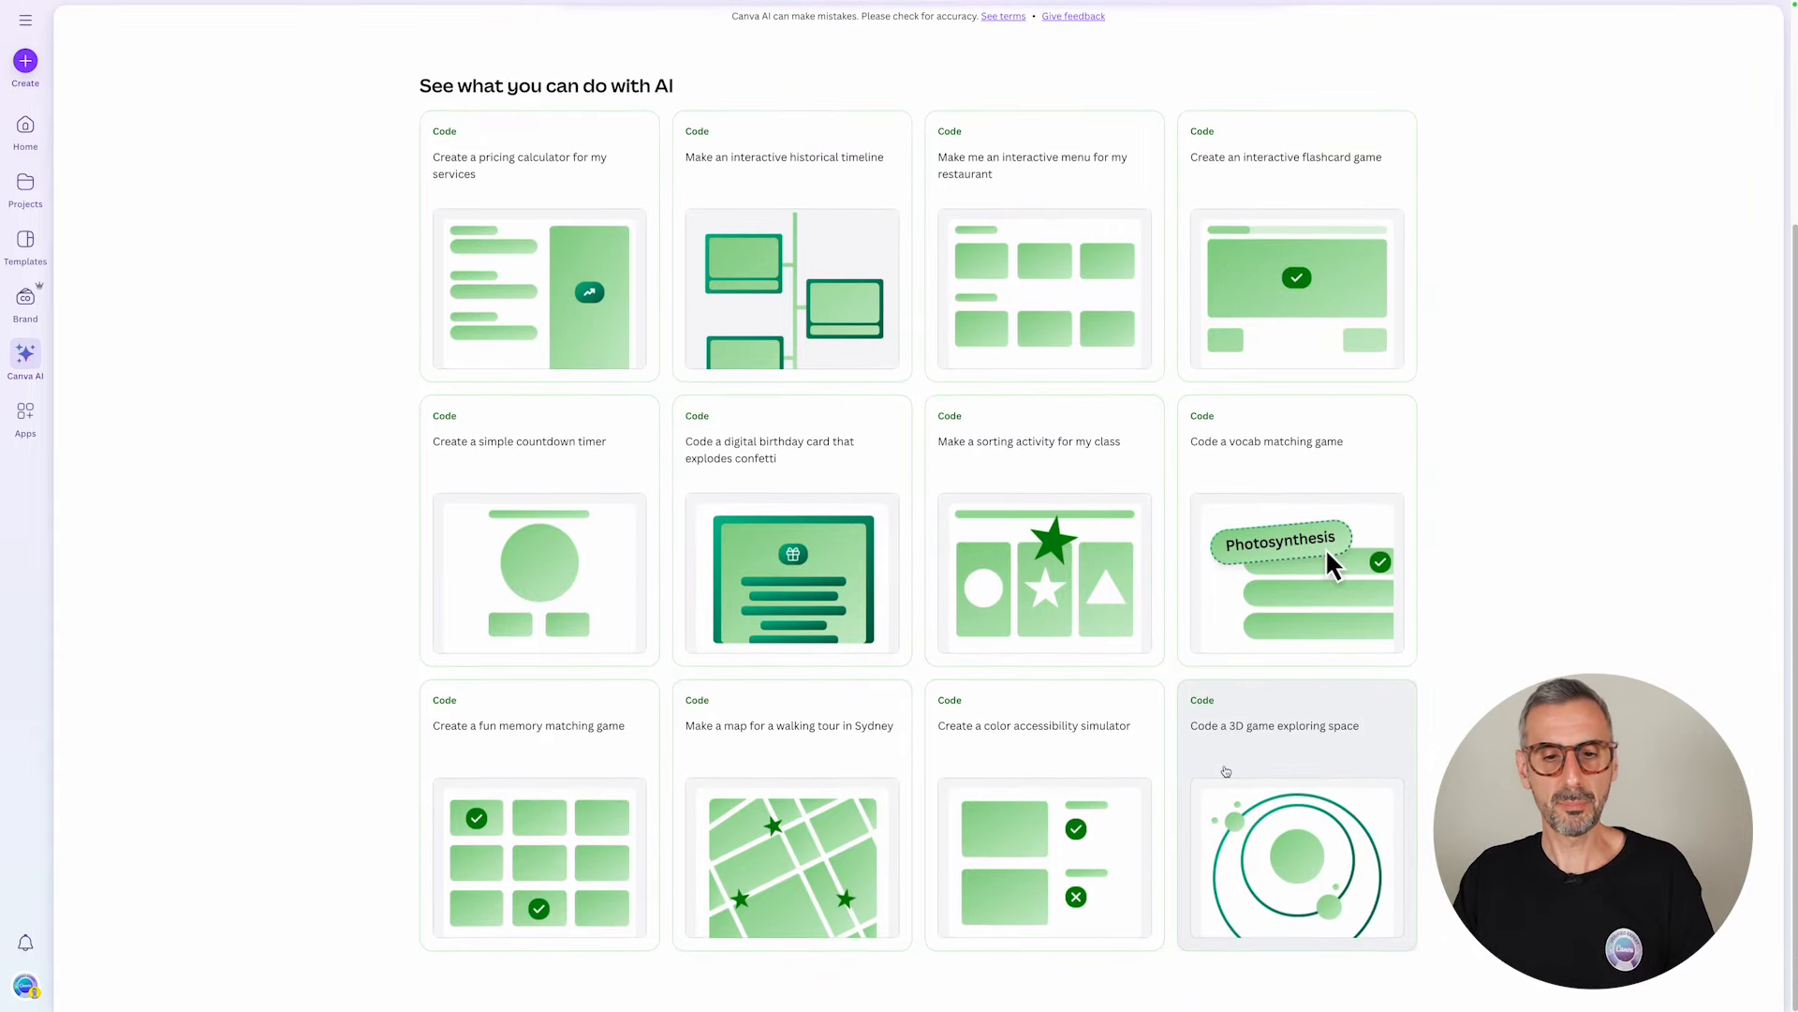
Step: Load the example prompt for a Sydney walking tour map, read through its text, and enlarge the page view
left_click(821, 868)
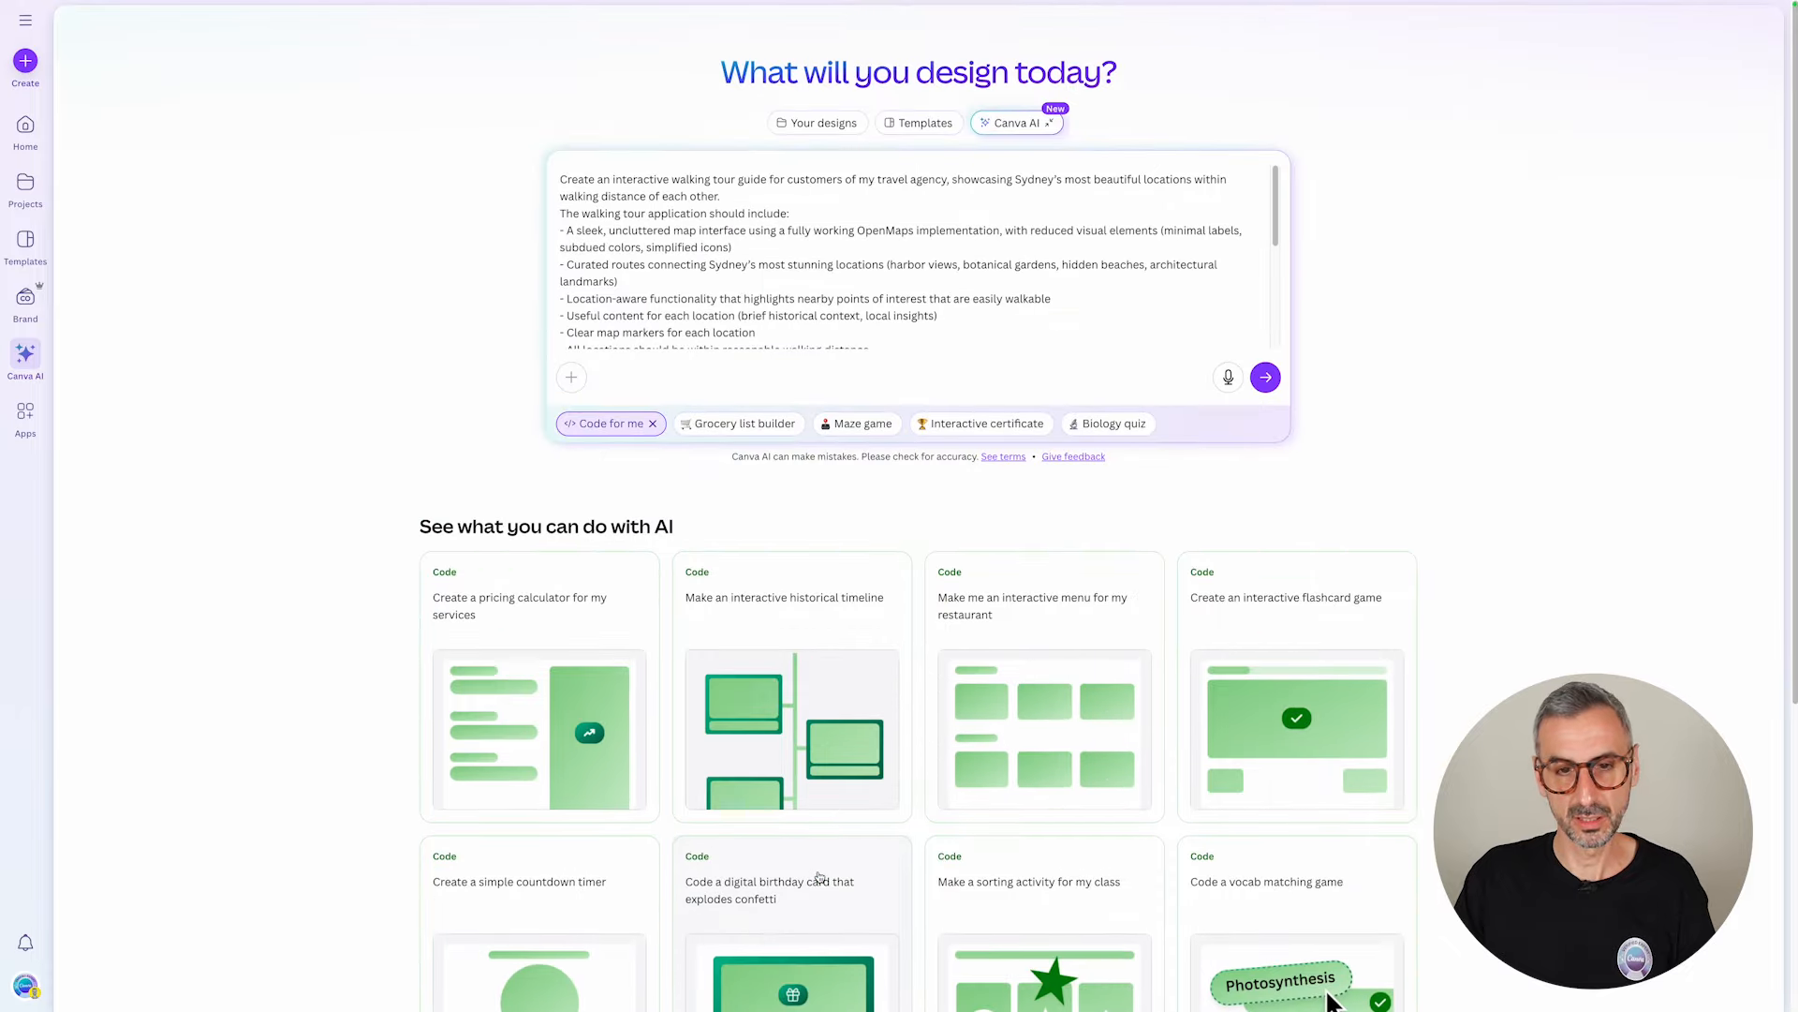
scroll(677, 435, "down", 5)
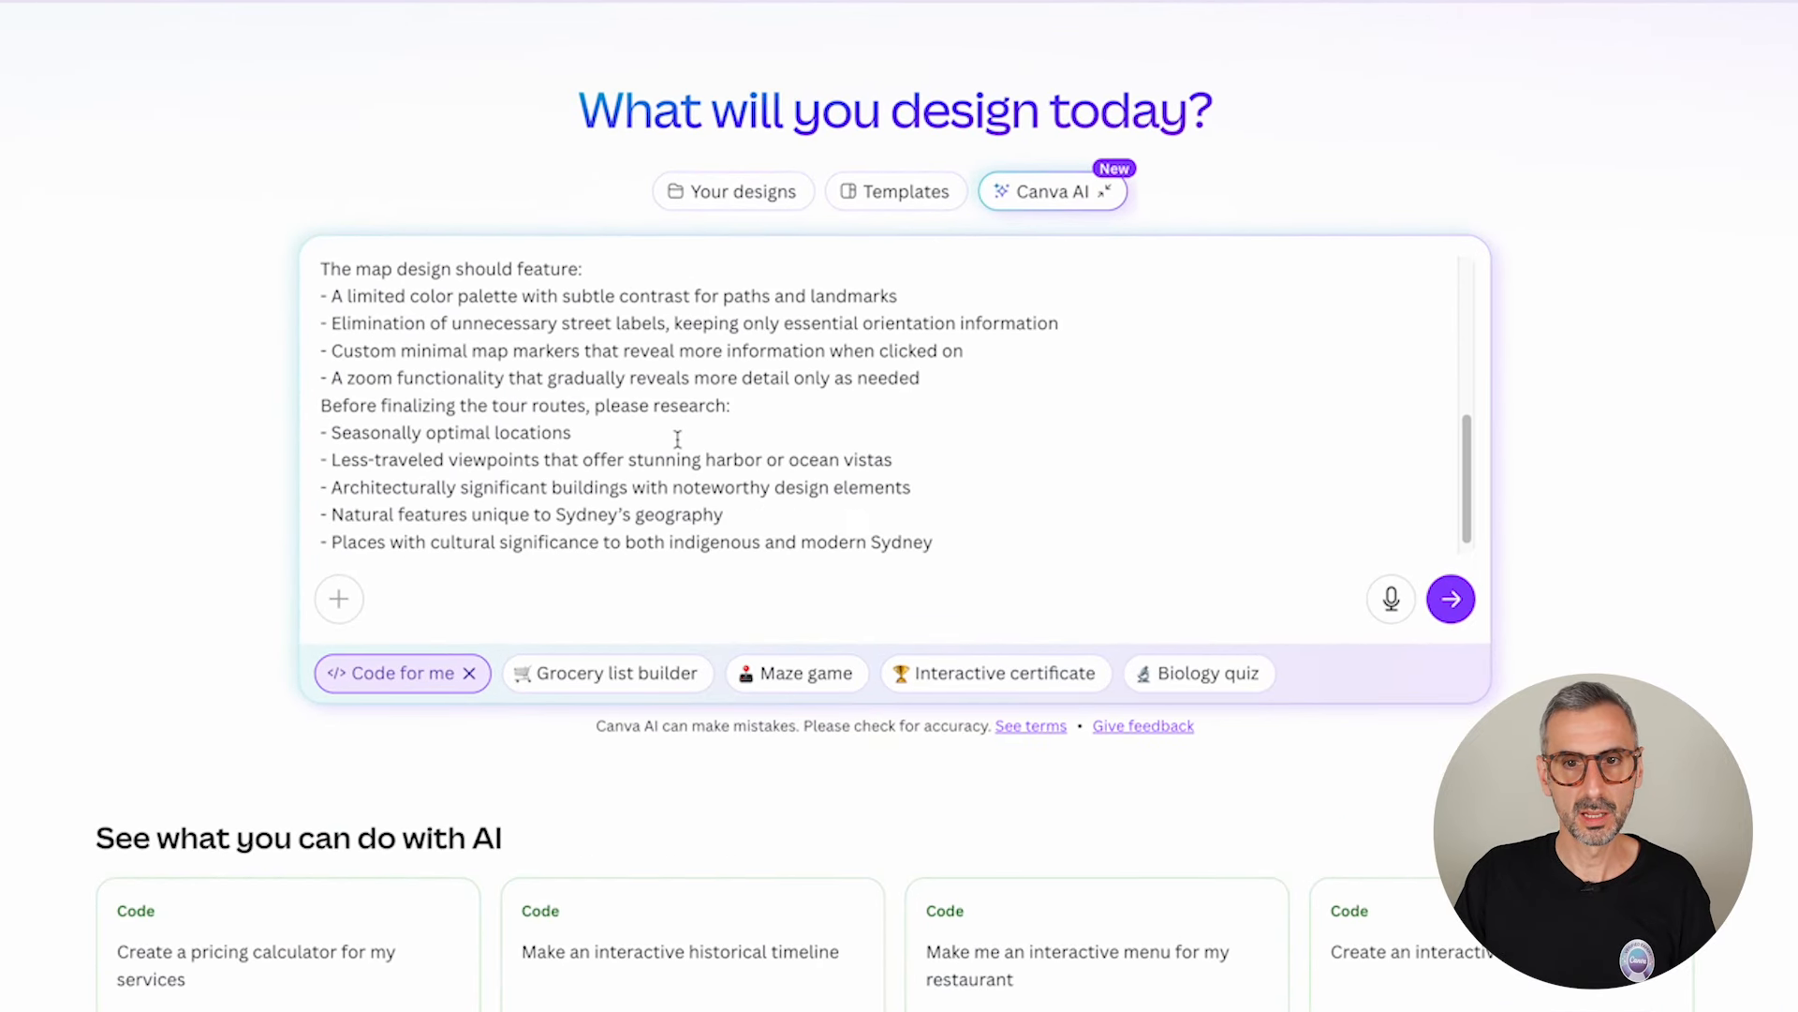
scroll(670, 466, "up", 5)
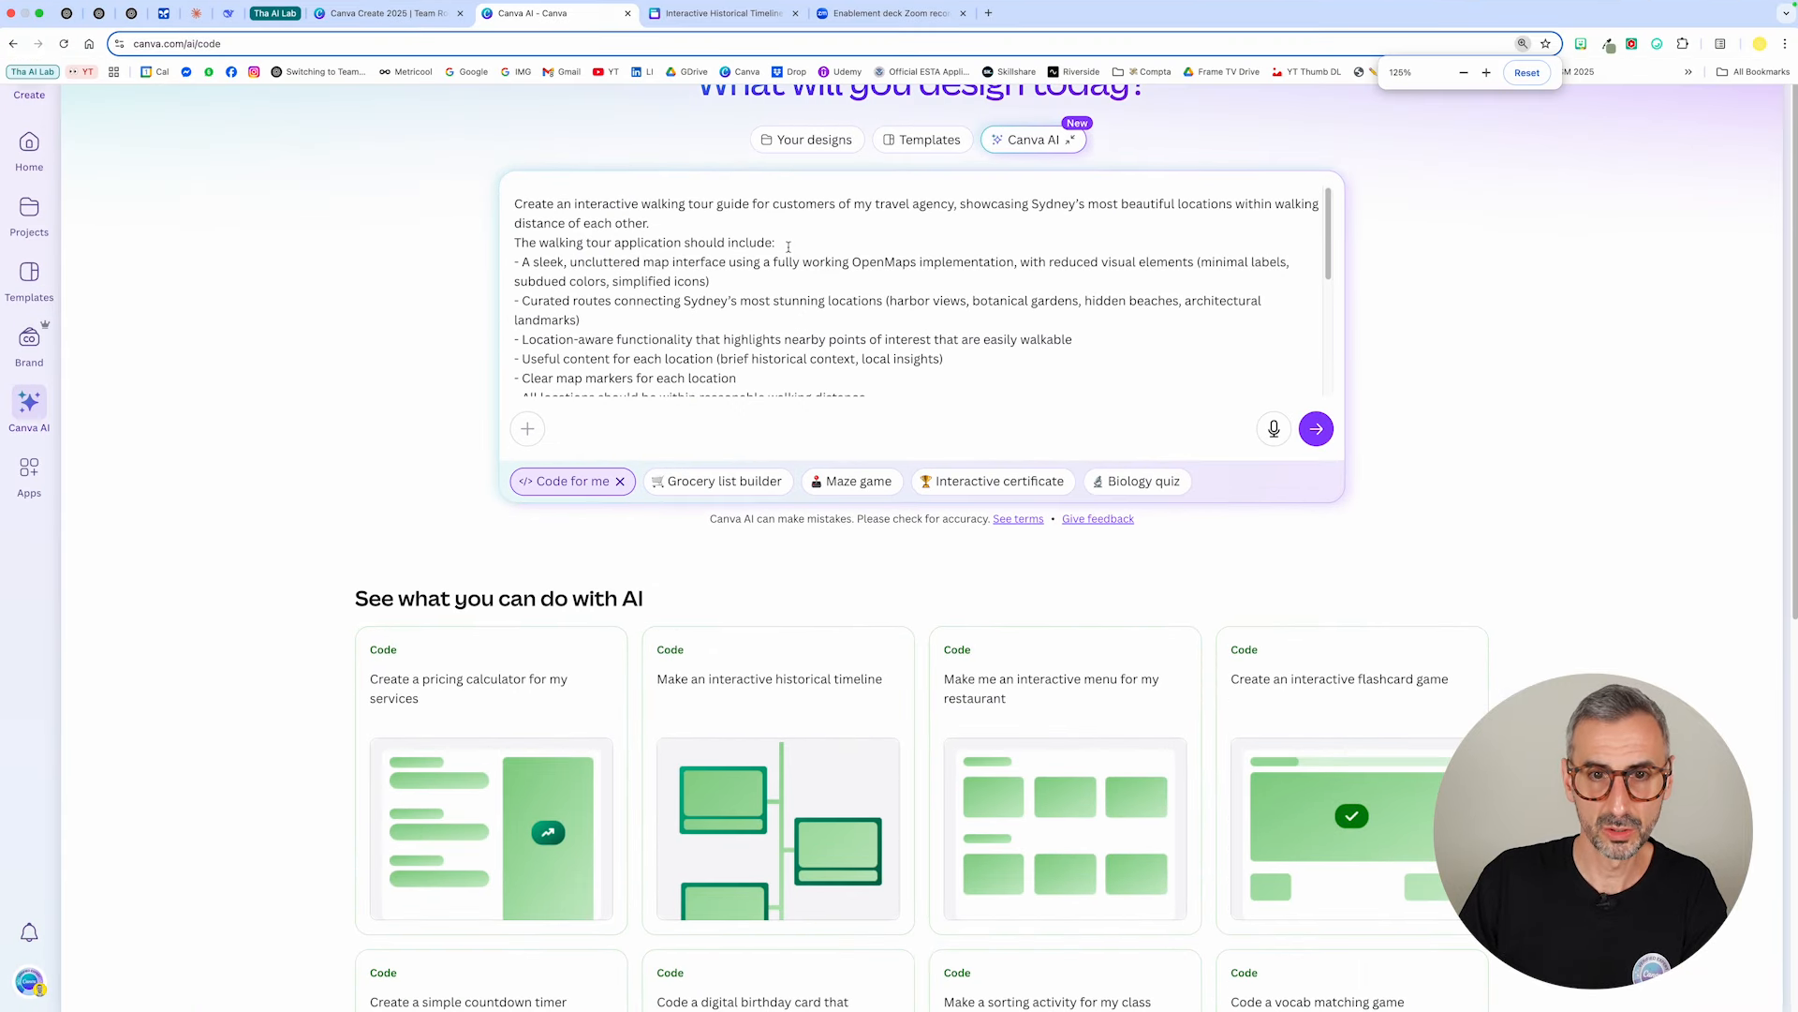
key("super+equal")
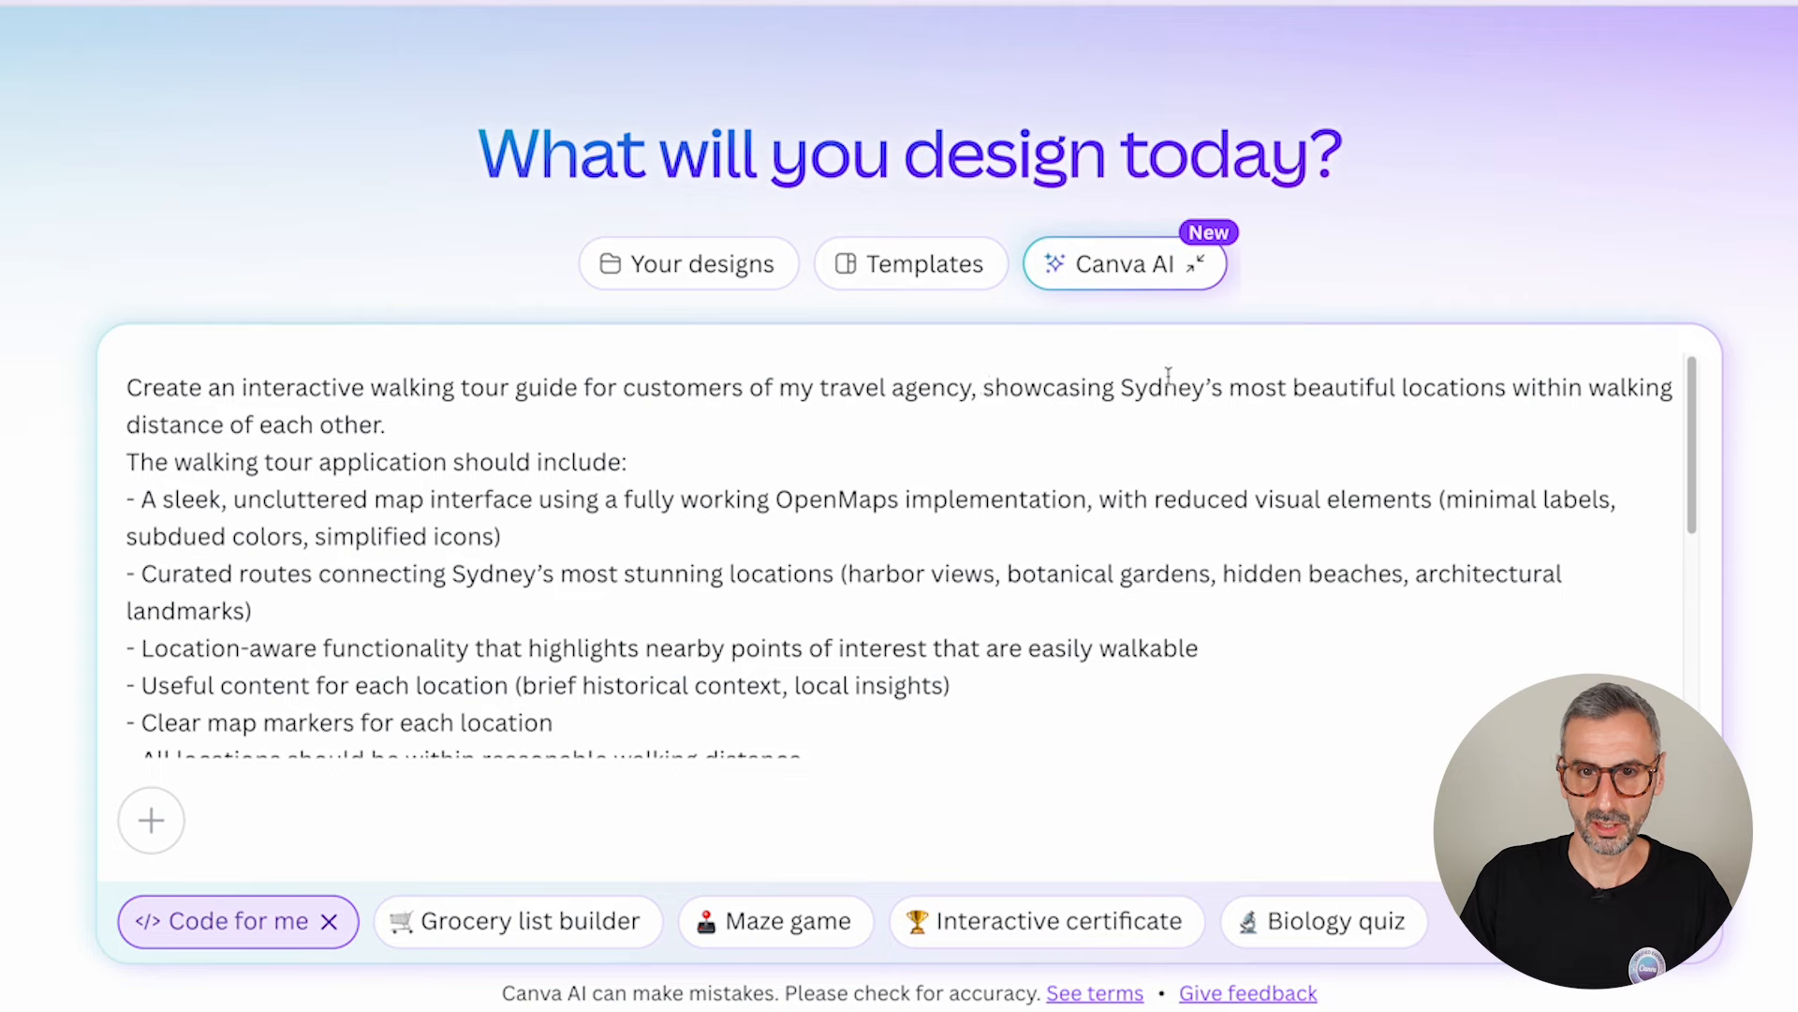
Step: Rewrite the prompt's opening sentence for "visiting family members" and "Barcelona's" locations, removing the phrase "of my travel agency"
left_click_drag(1122, 387, 1200, 395)
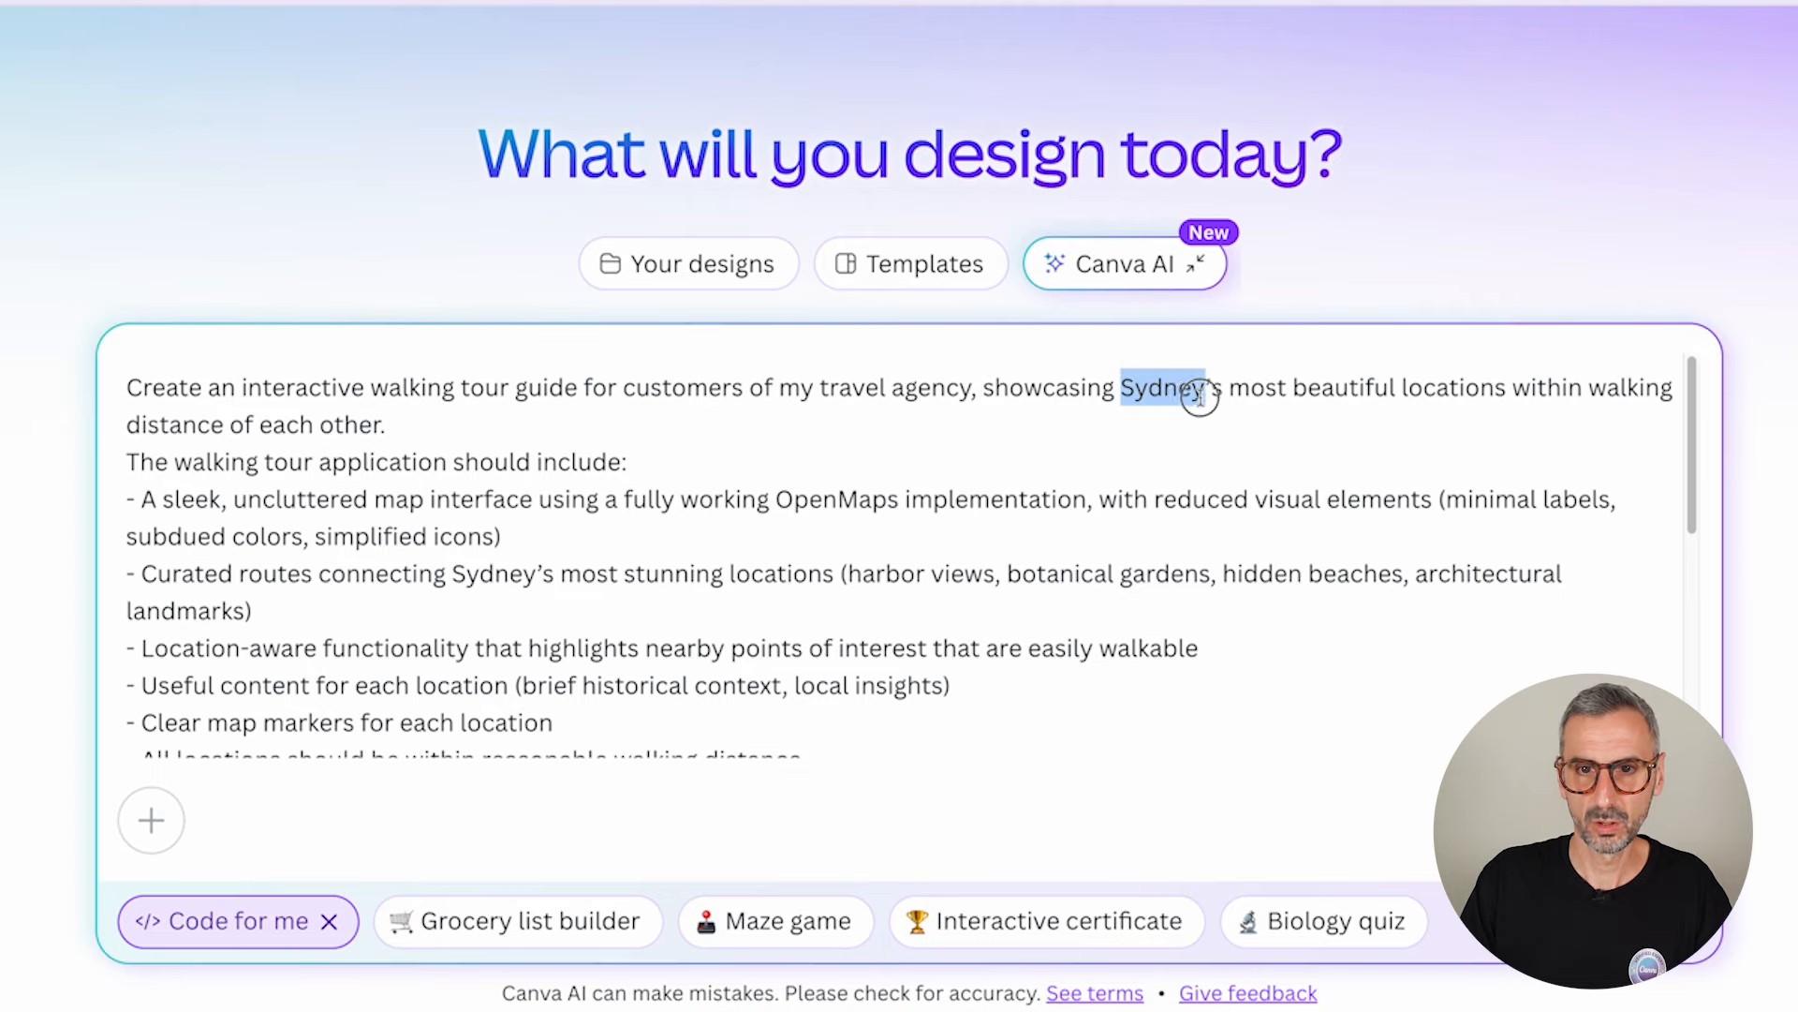
type("Barcelona")
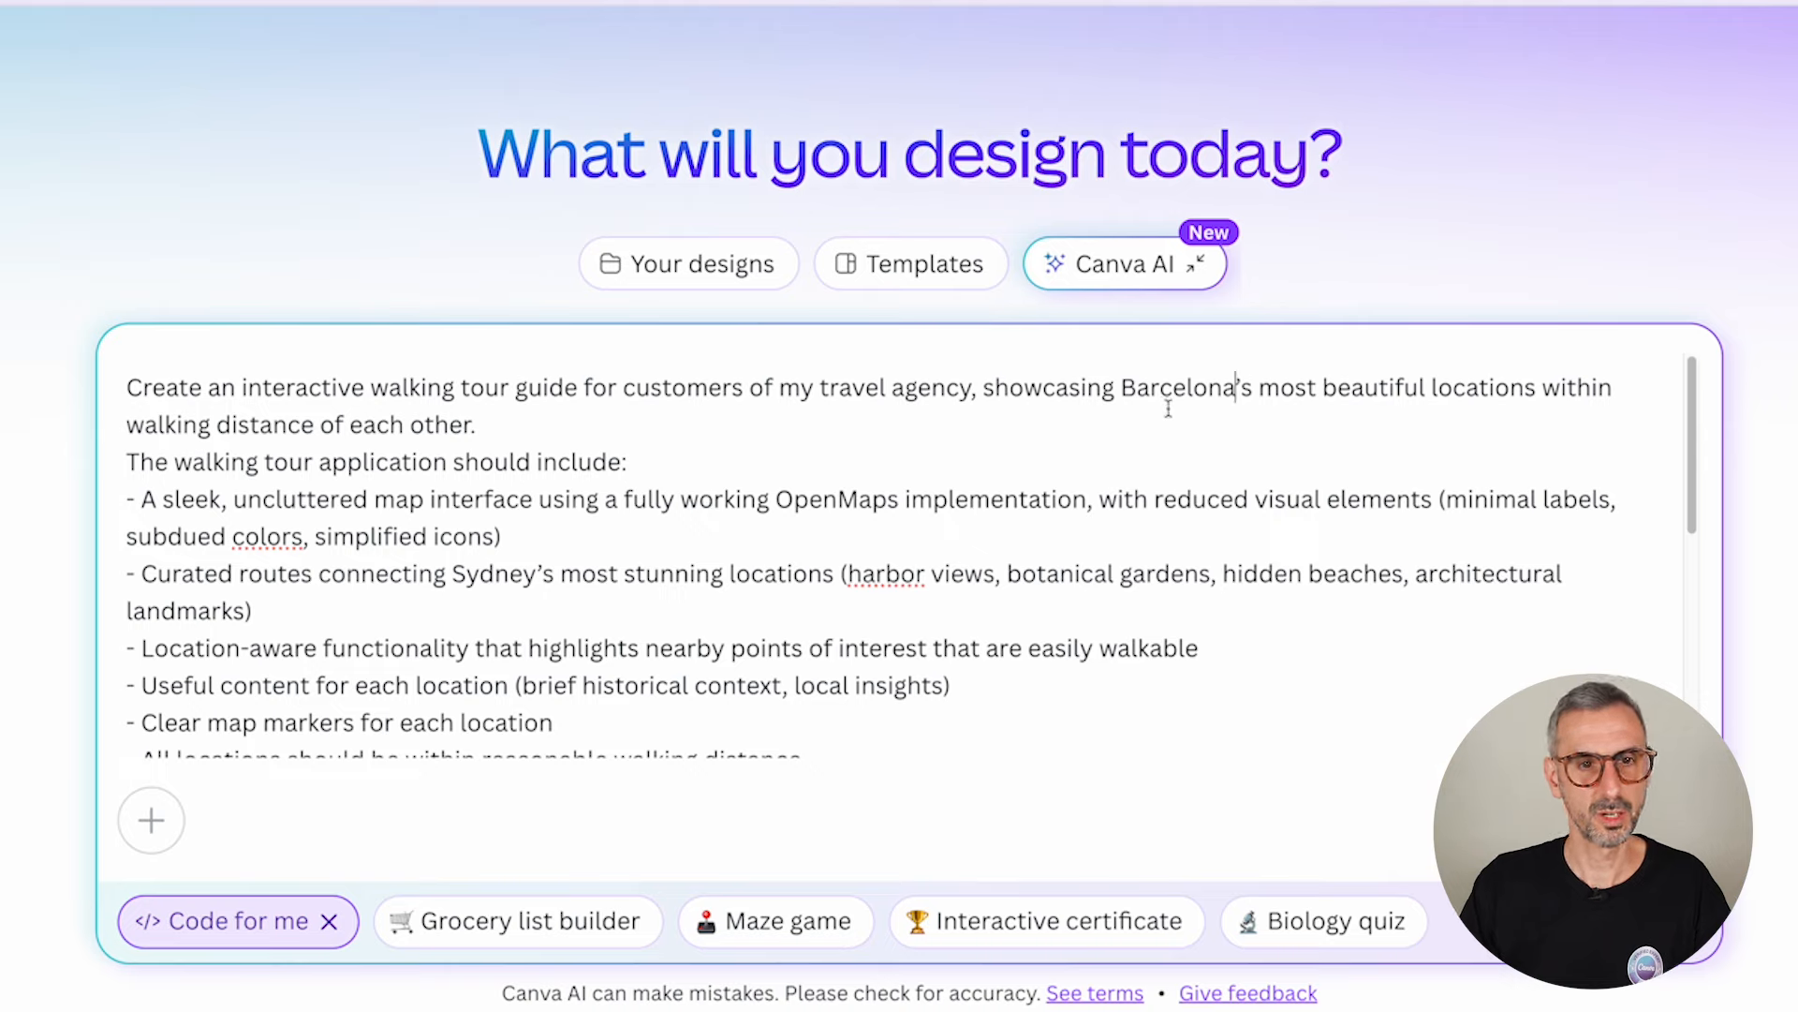
double_click(623, 387)
type("visiting ")
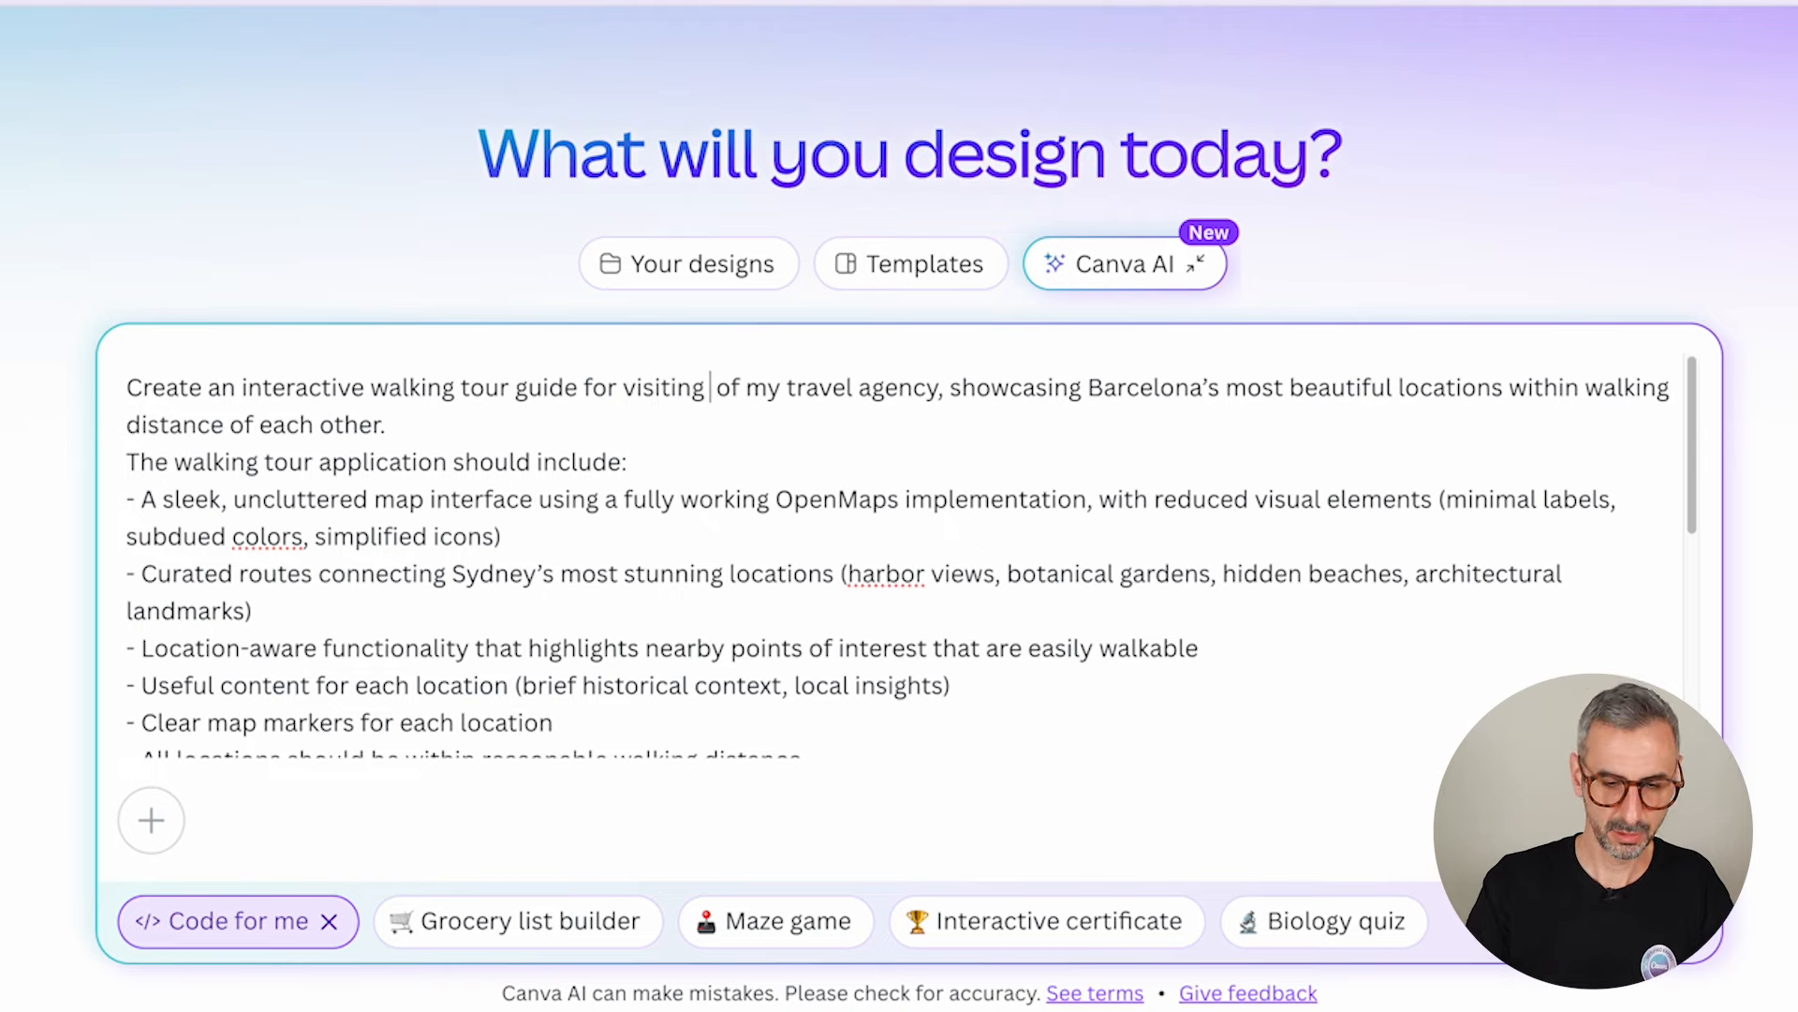
type("family ")
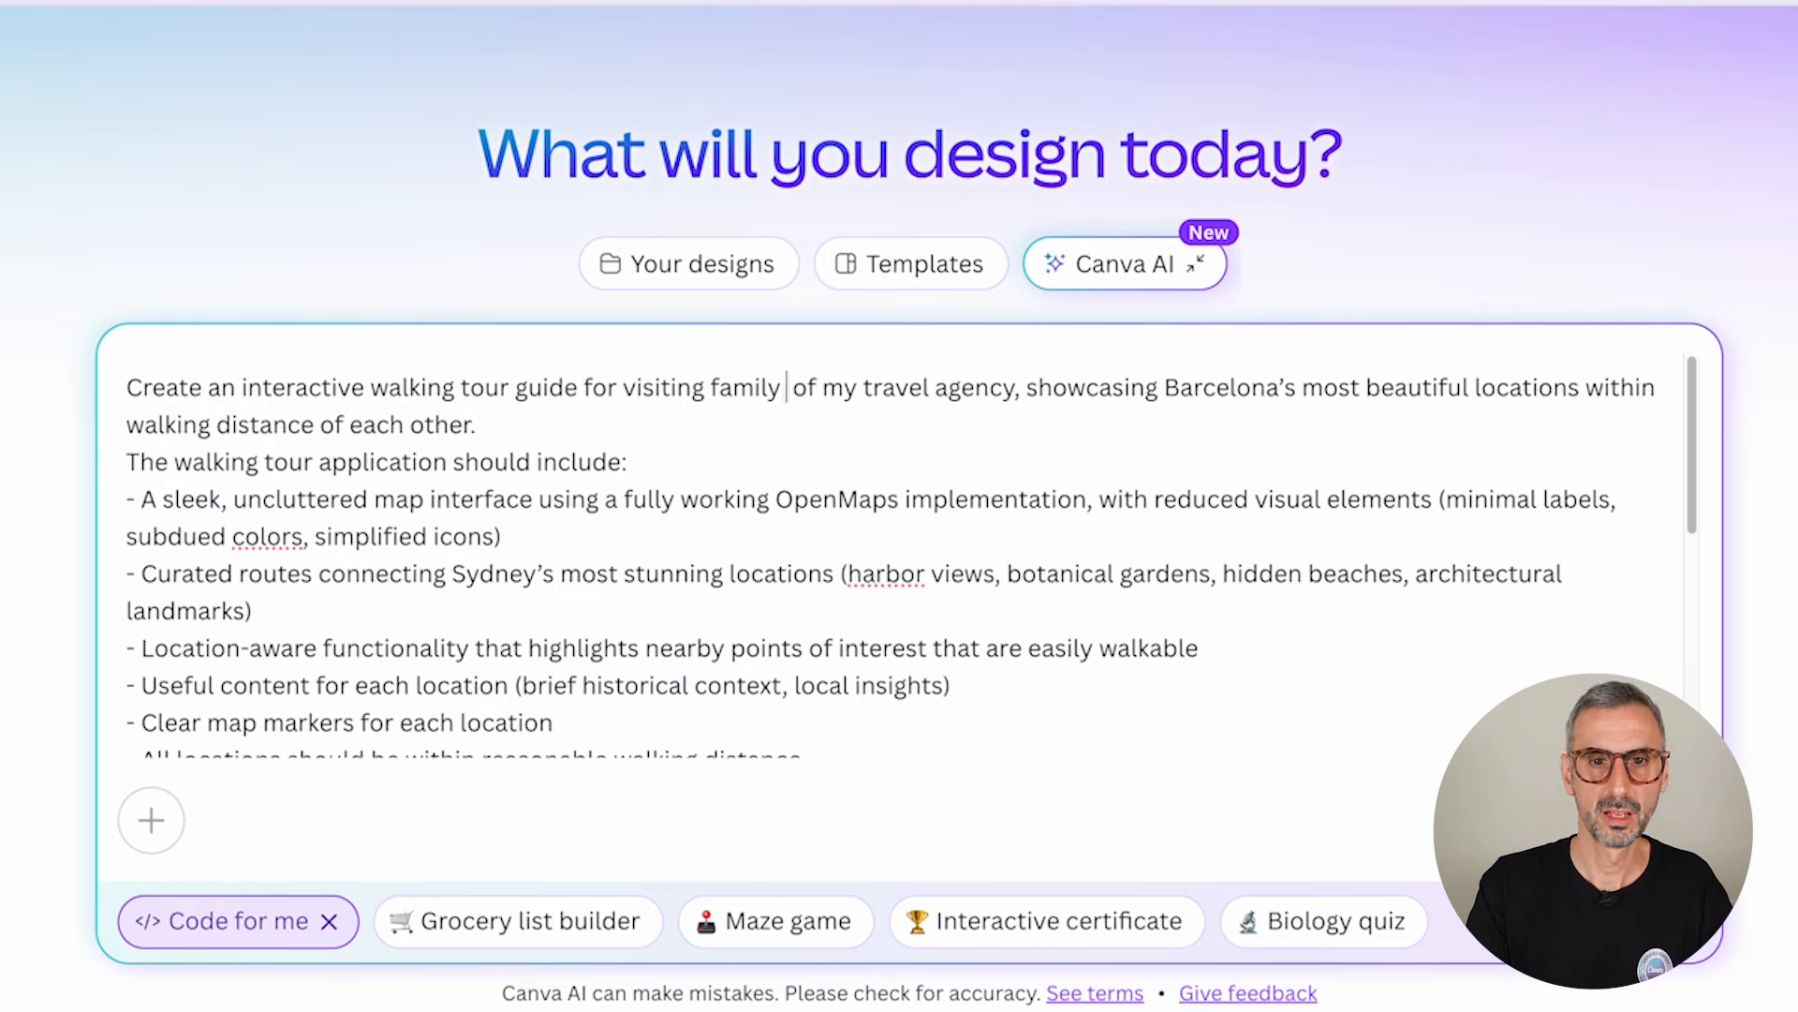
type("members")
left_click_drag(900, 387, 1120, 387)
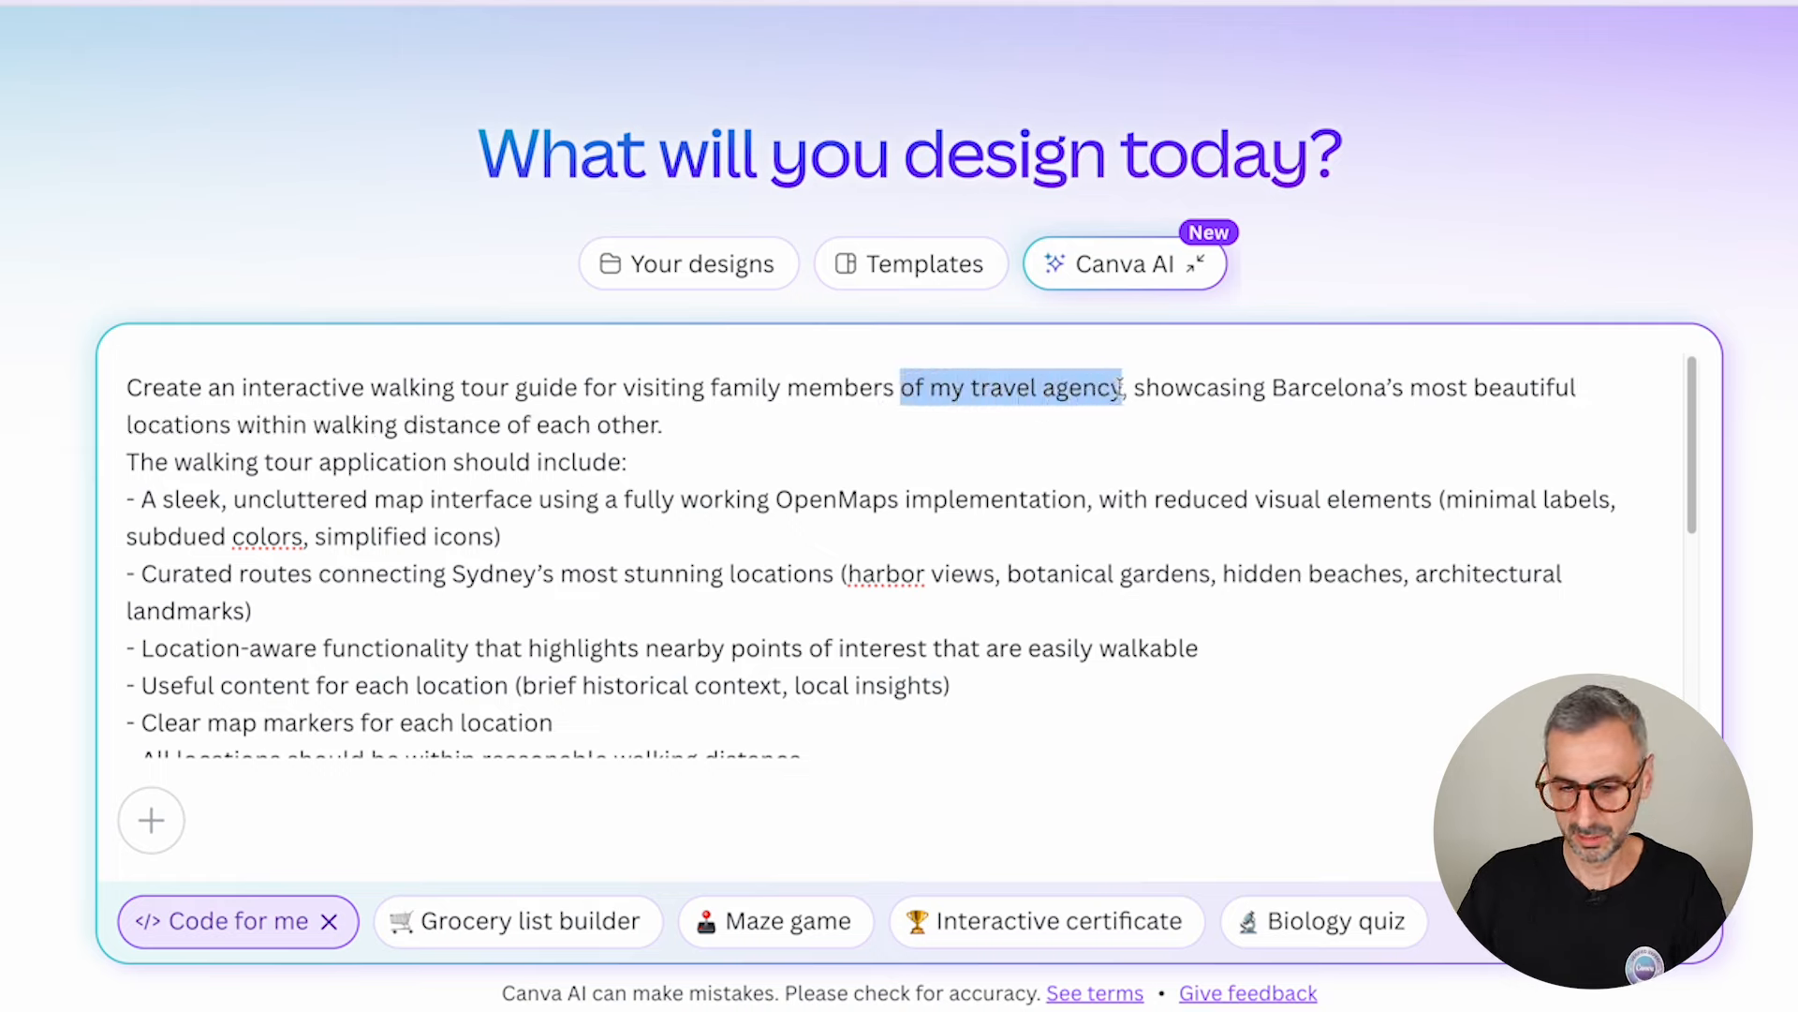
key("BackSpace")
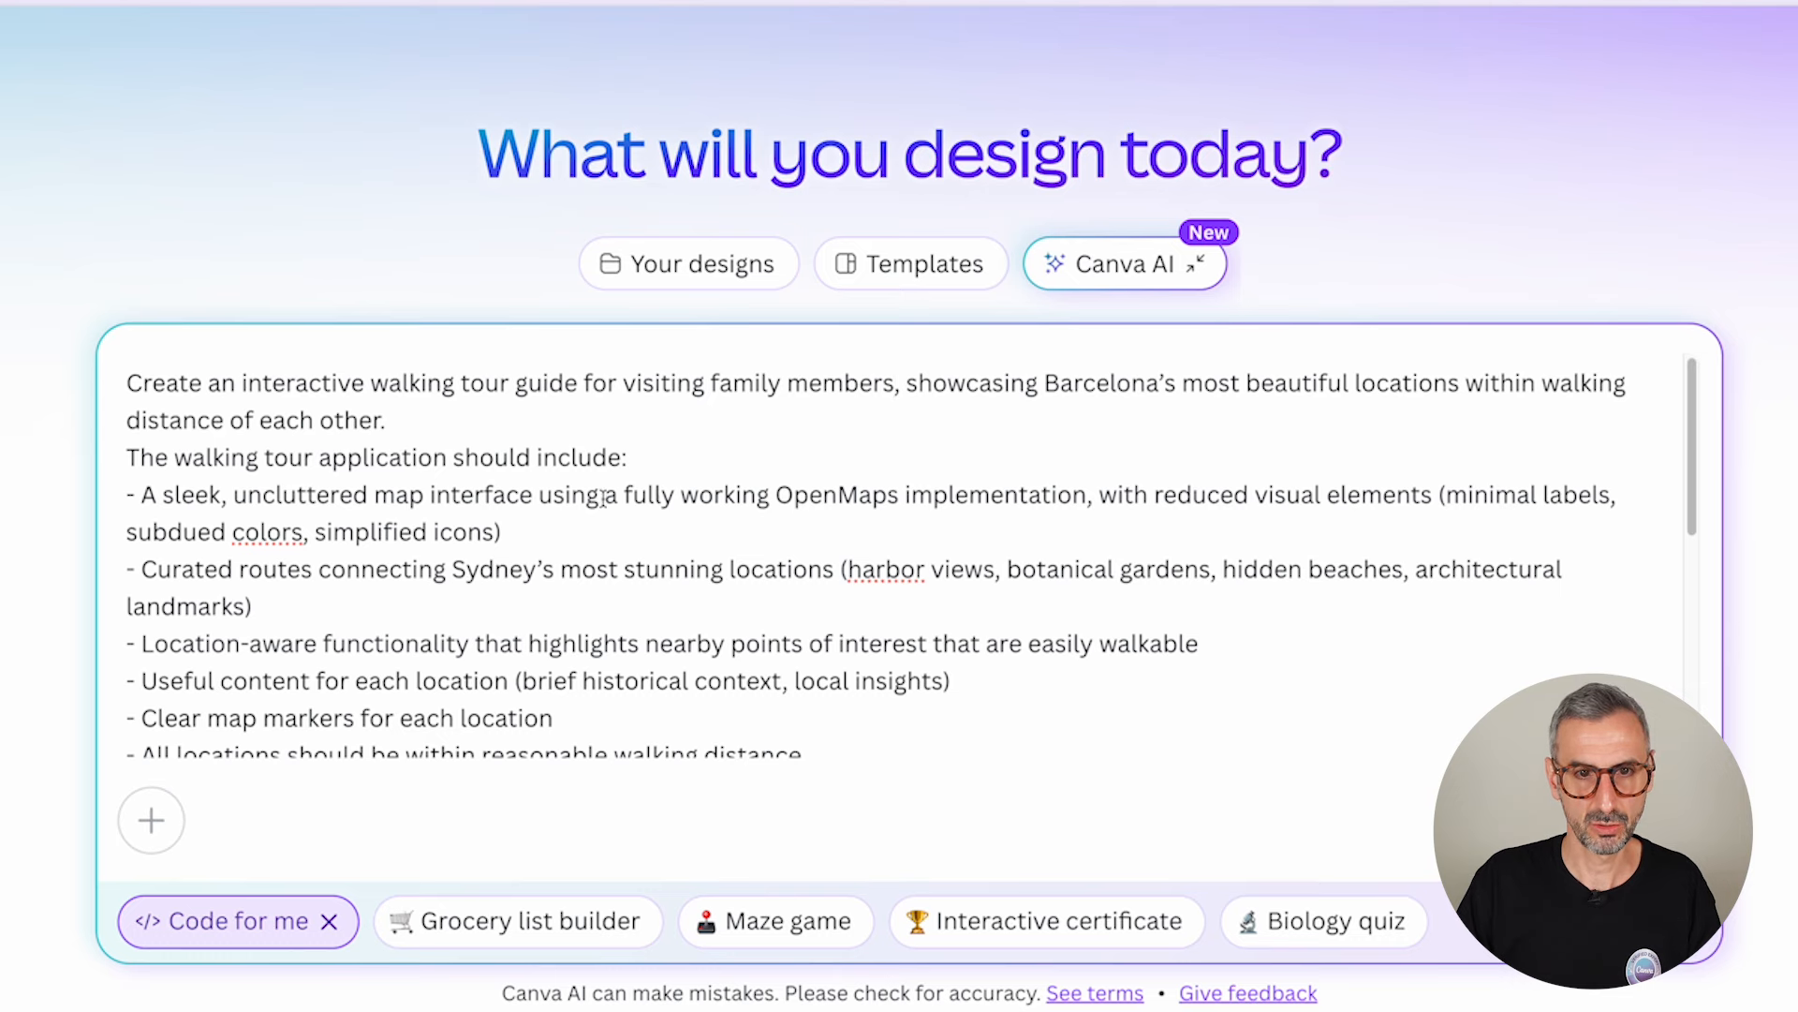
Step: Replace Sydney with "Barcelona" in the prompt's line about curated routes connecting the most stunning locations
scroll(274, 518, "down", 1)
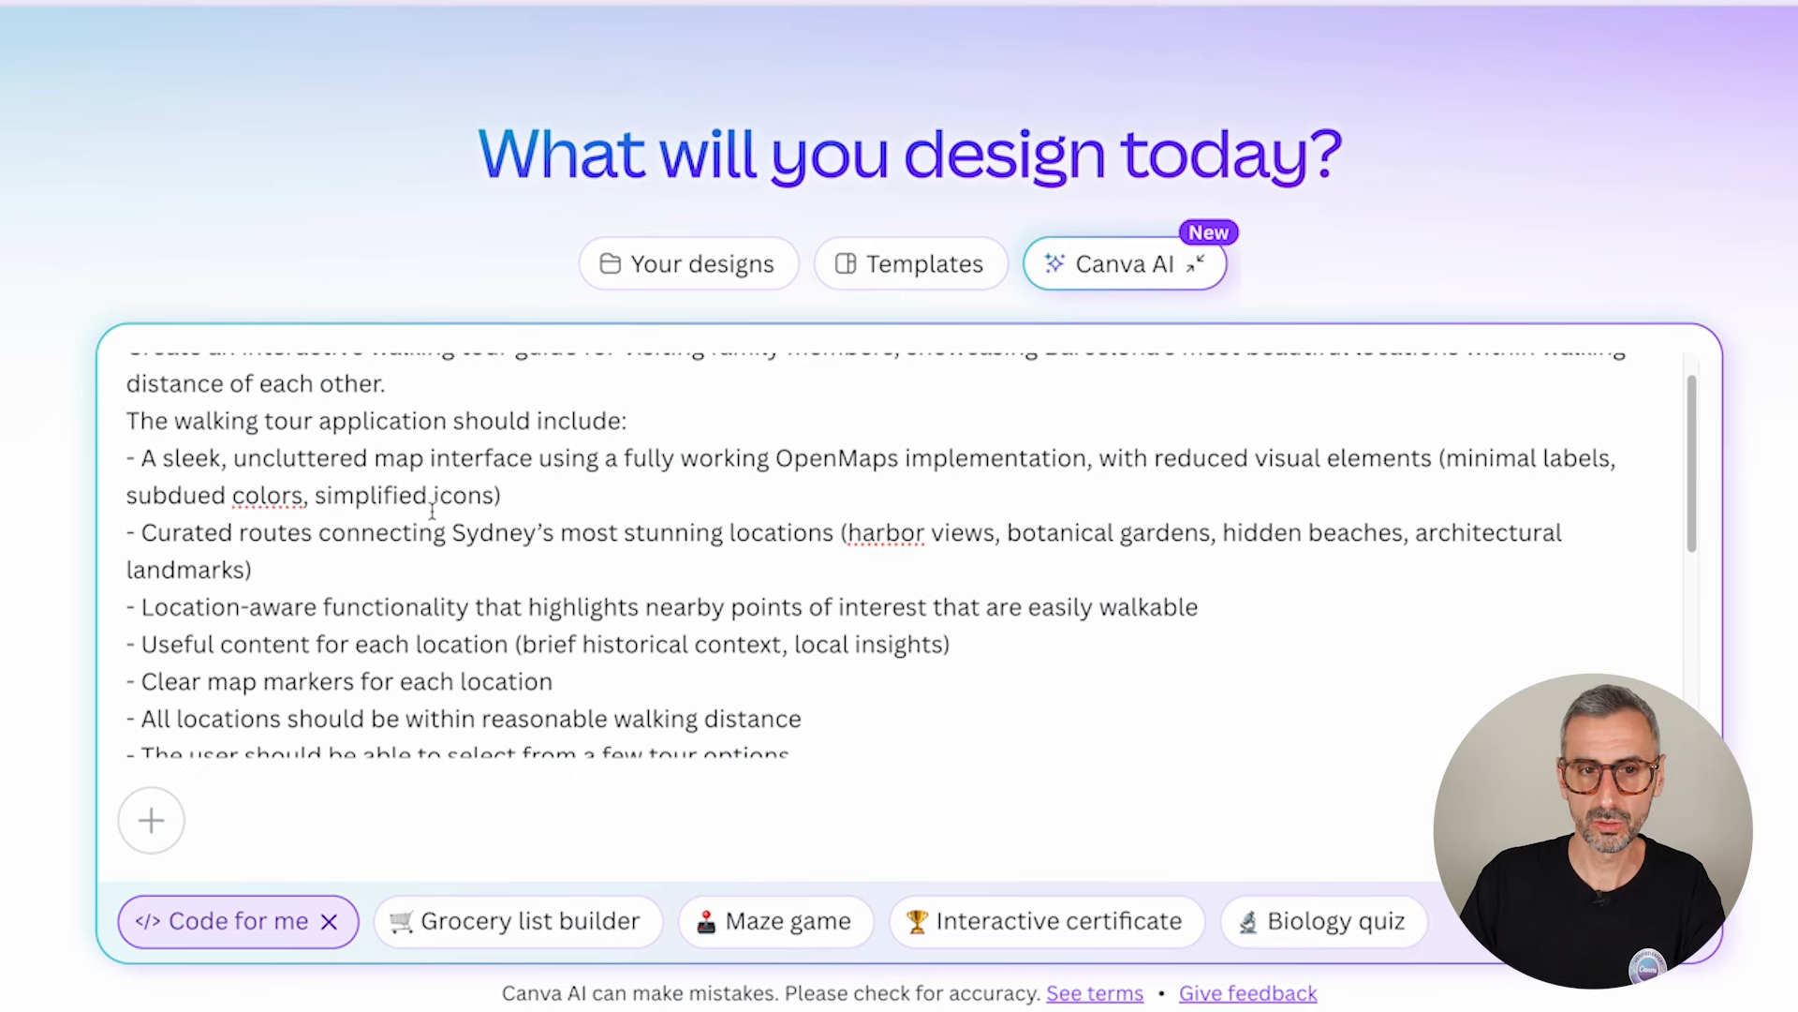
scroll(453, 530, "down", 1)
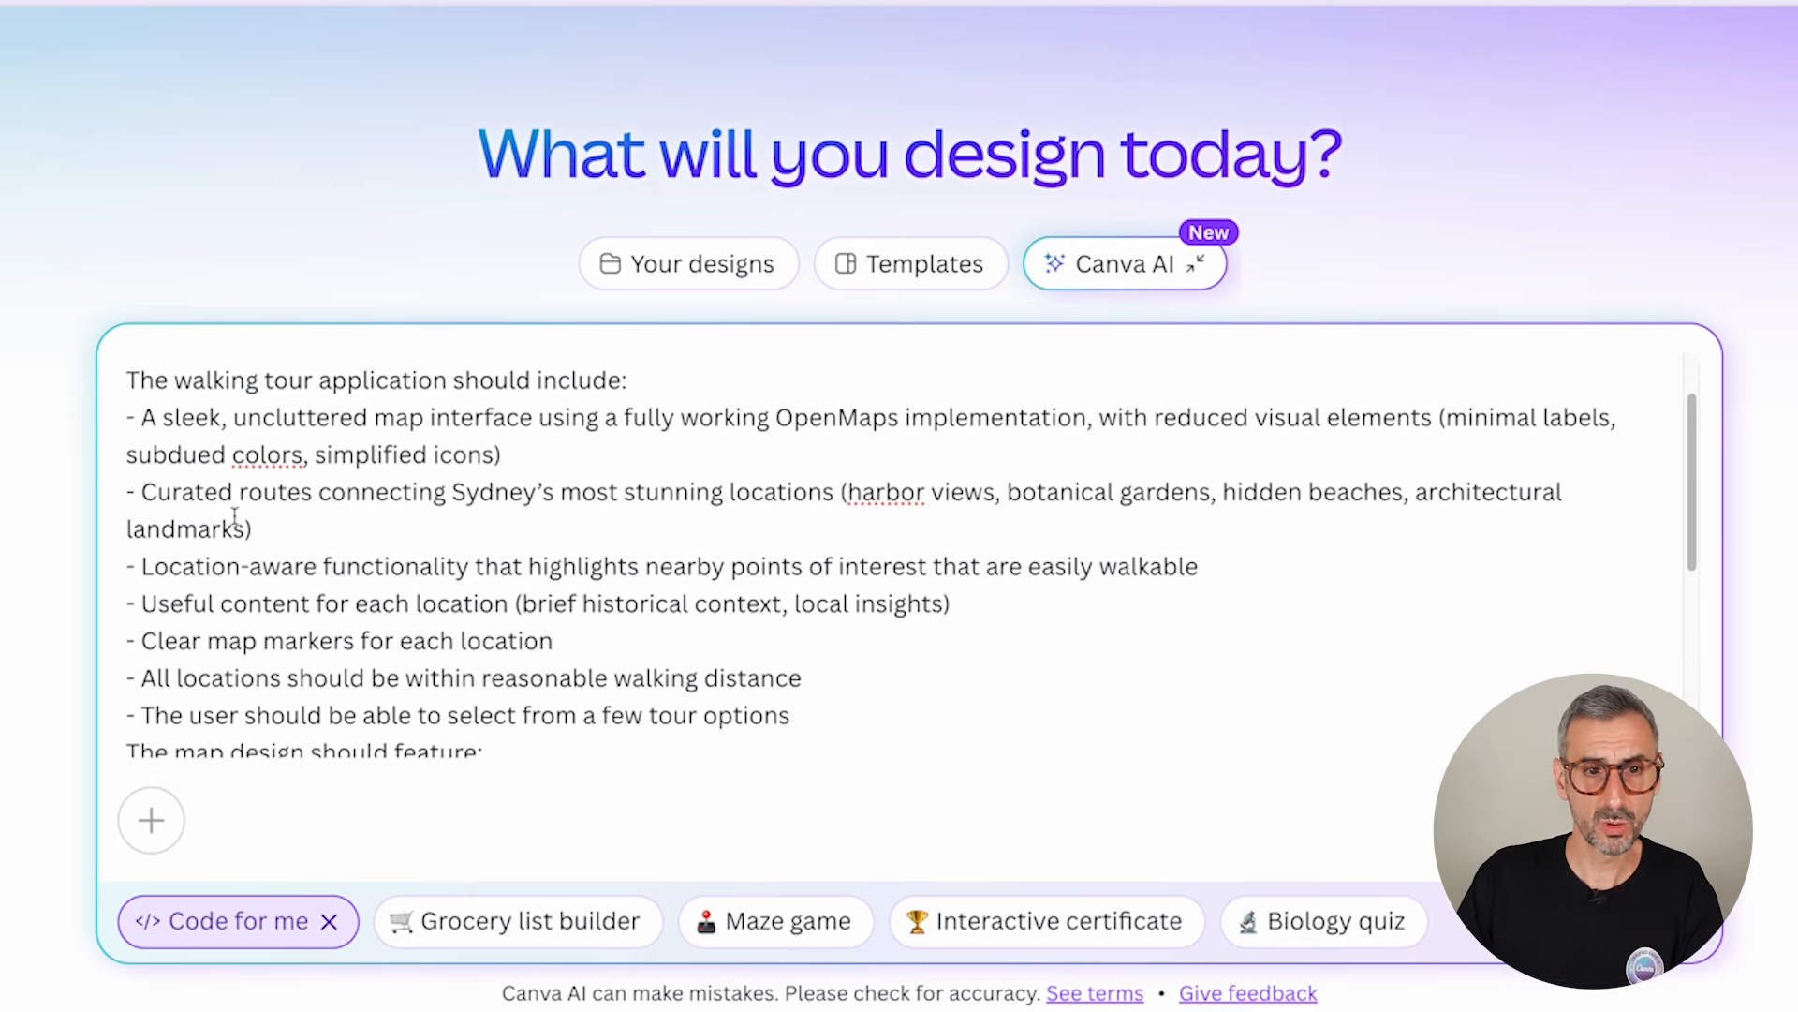
left_click_drag(451, 494, 537, 494)
type("Barcelona")
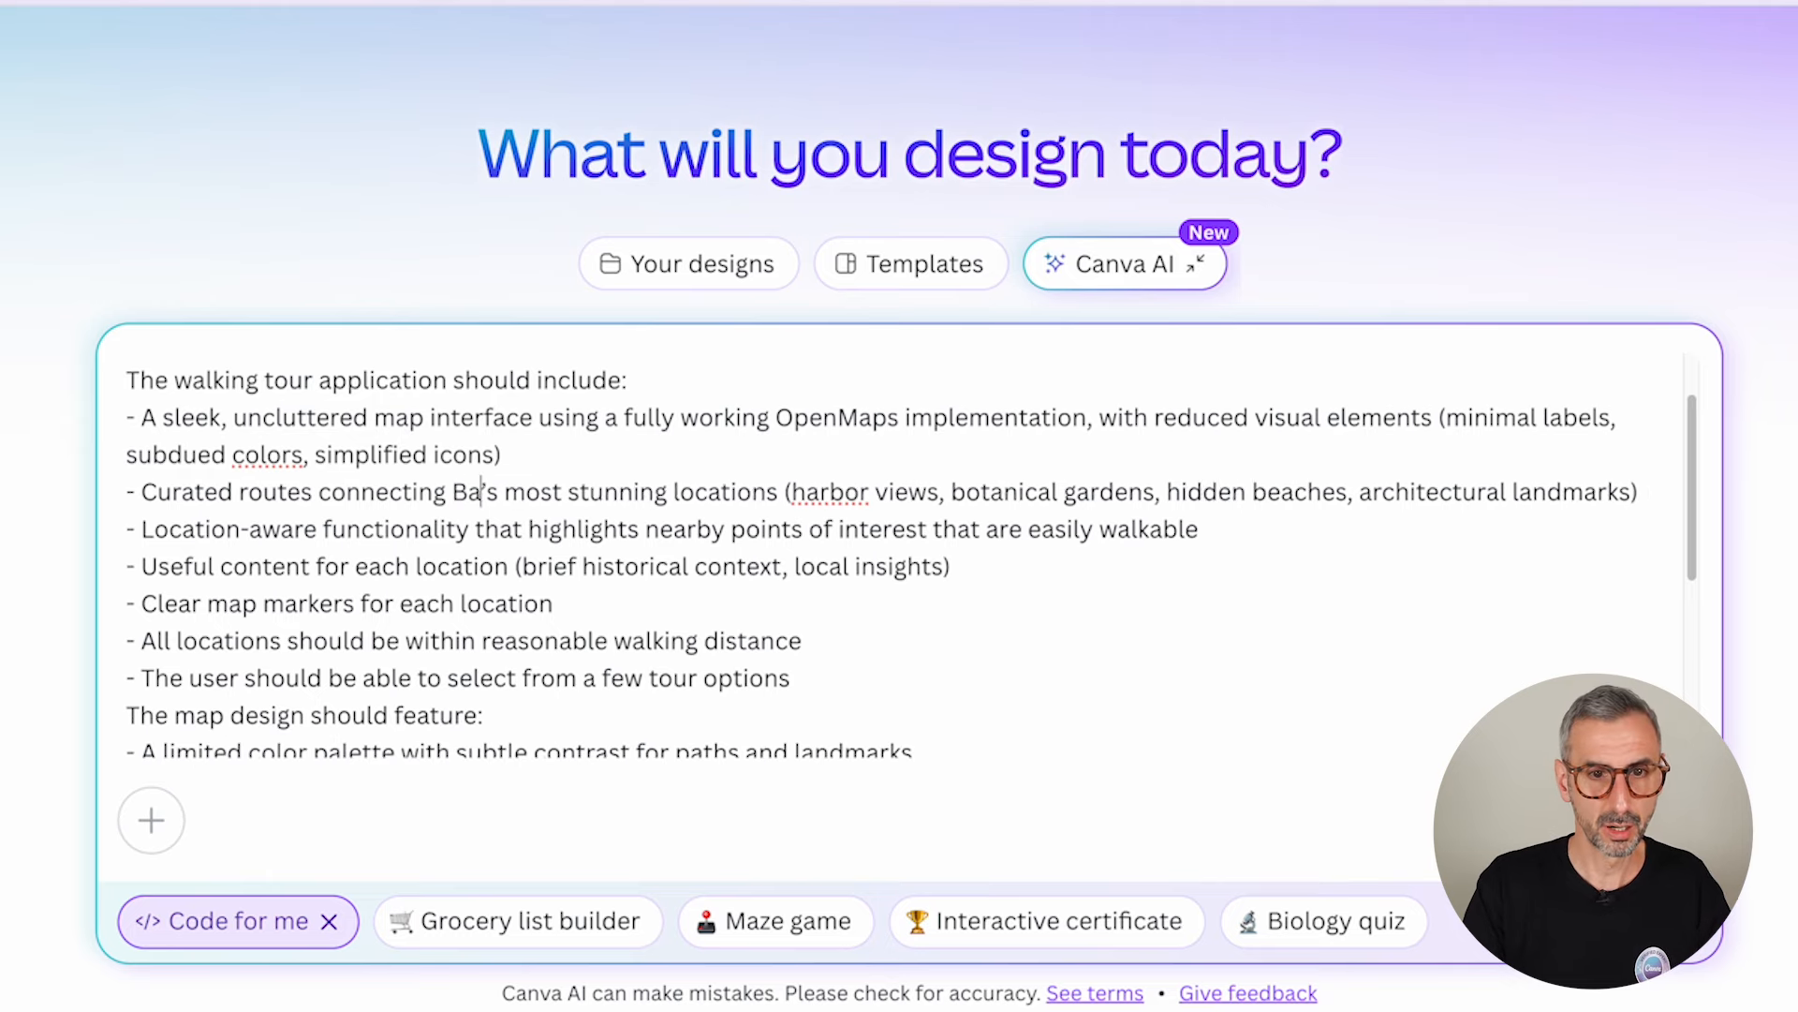
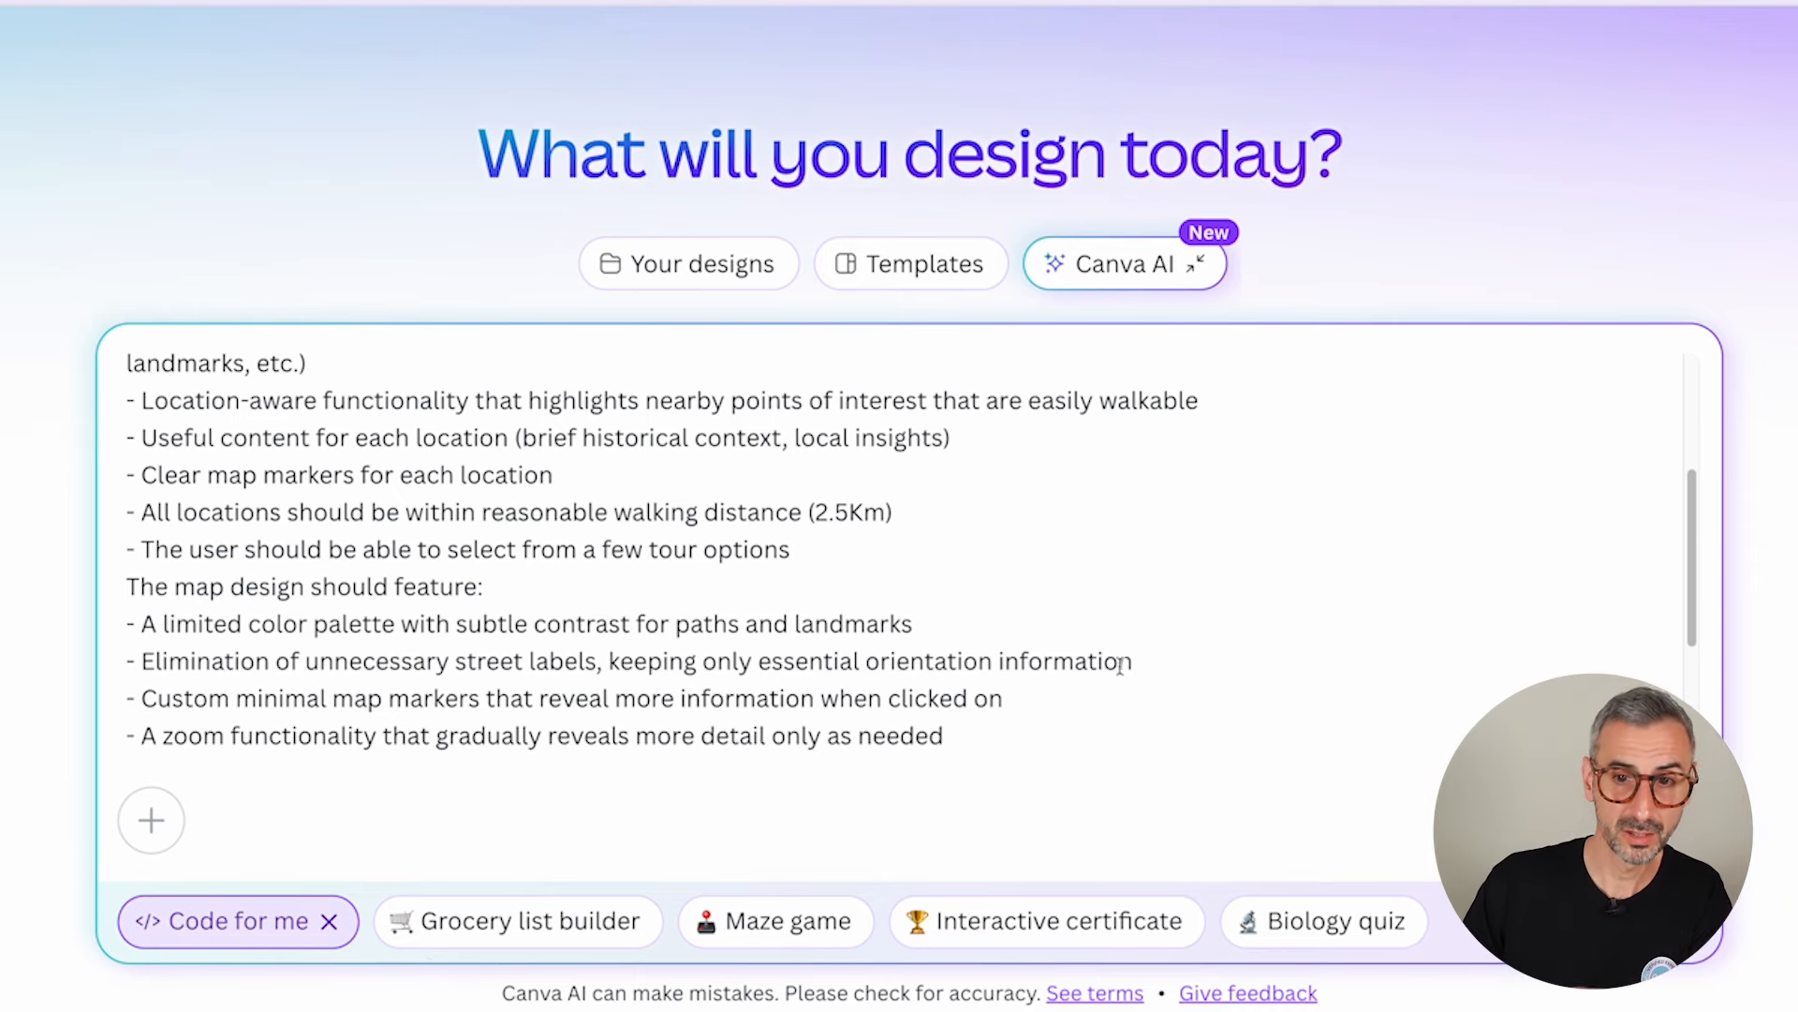
type("Before finalizing the tour routes, please research:")
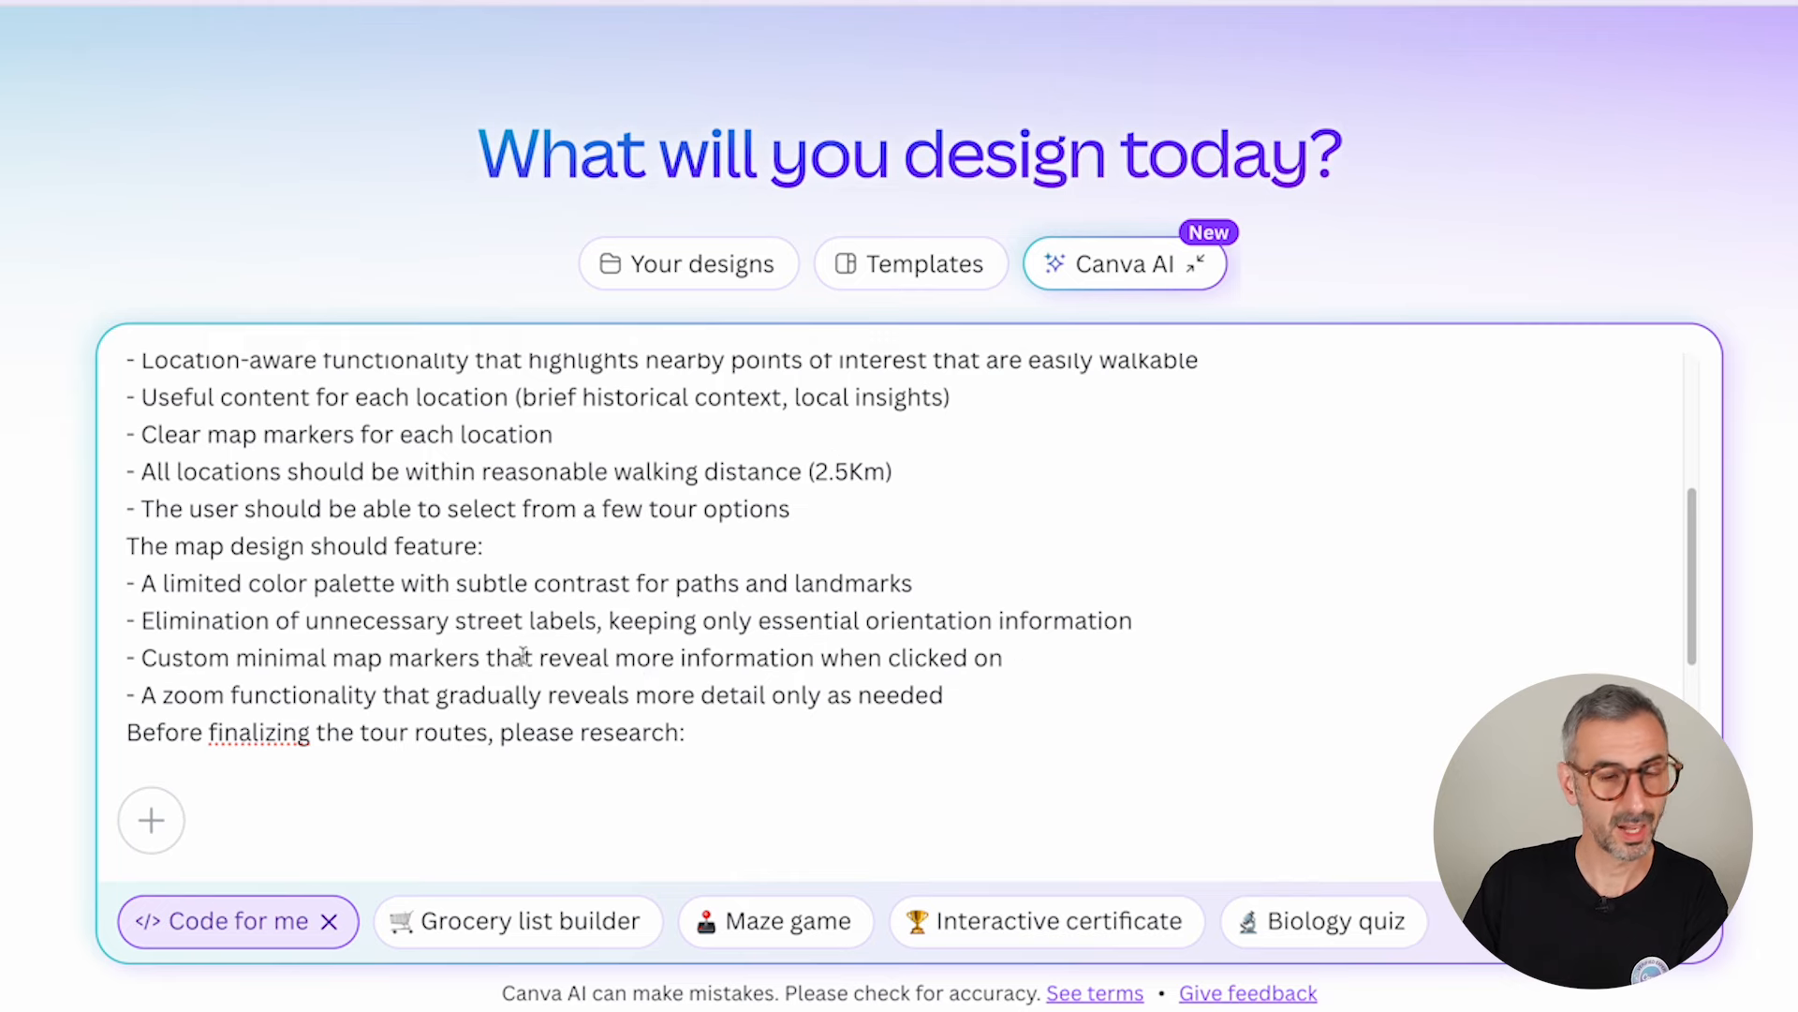
type("- Seasonally optimal locations")
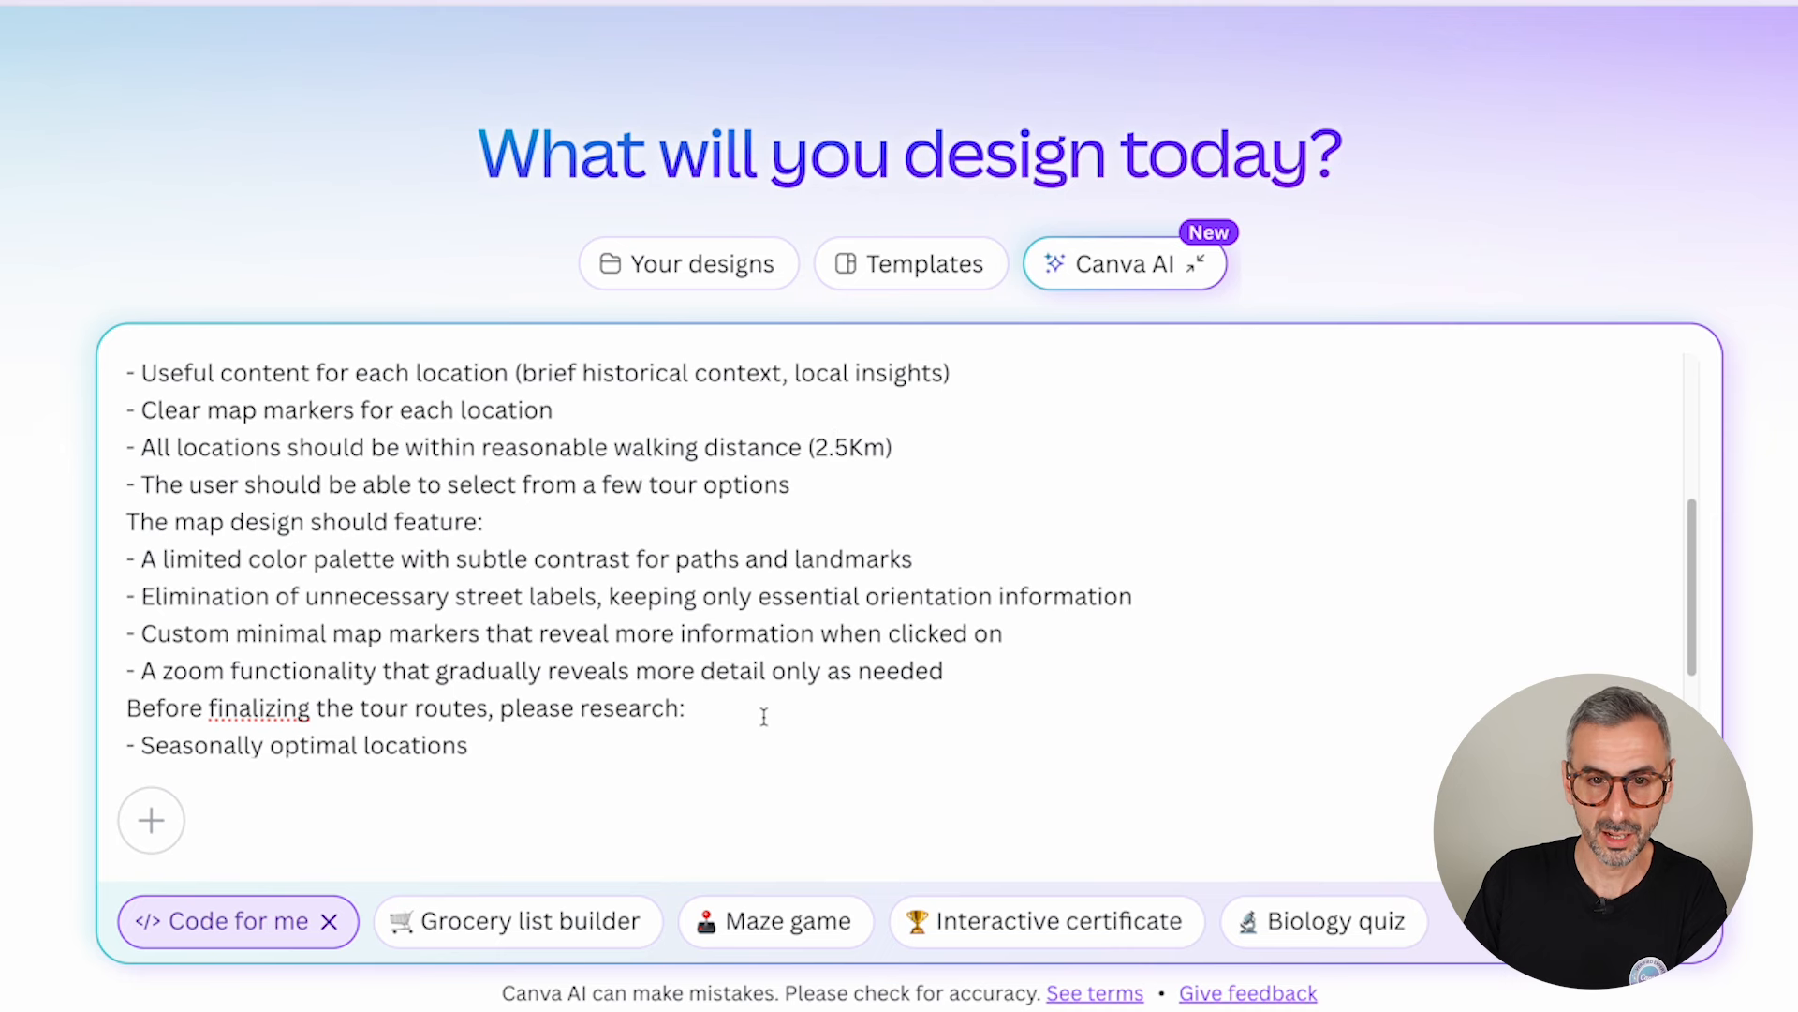
type("- Less-traveled viewpoints that offer stunning harbor or ocean vistas")
type("- Architecturally significant buildings with noteworthy design elements")
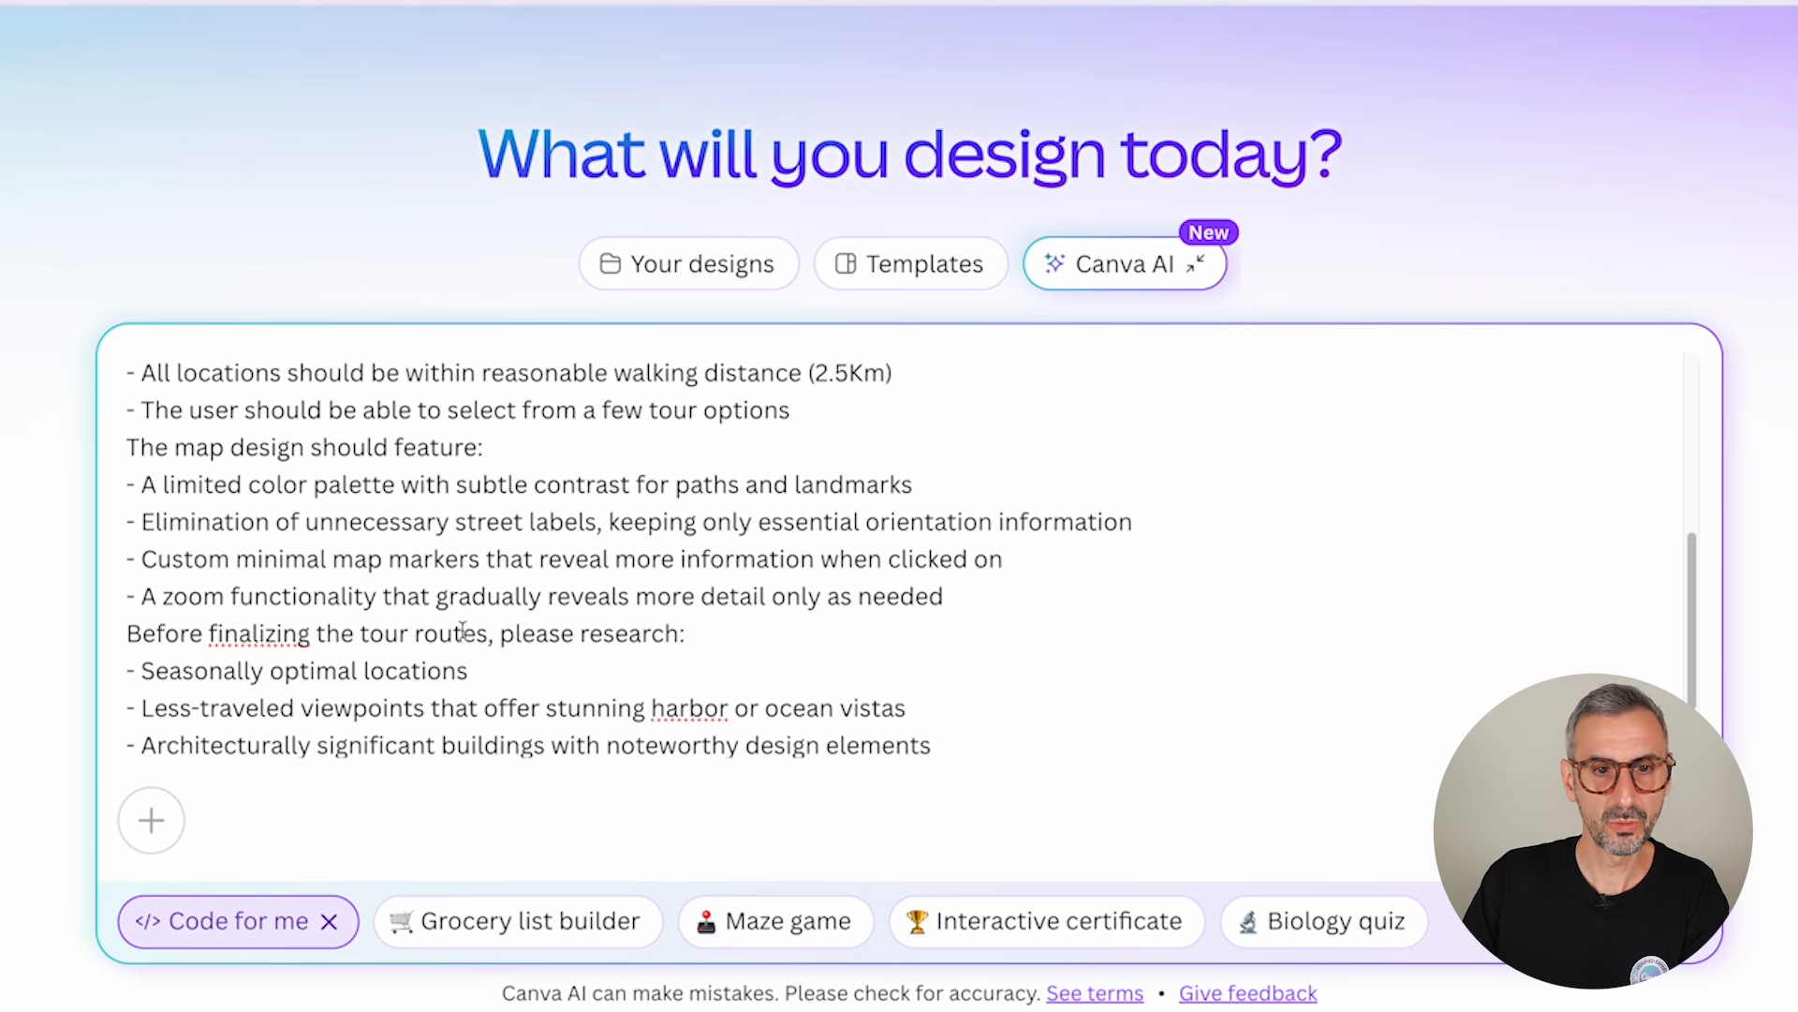
Step: In the prompt's research list, rewrite the viewpoints line to end with "views of the city" and replace Sydney with "Barcelona" in the natural features line
type("- Natural features unique to Sydney’s geography")
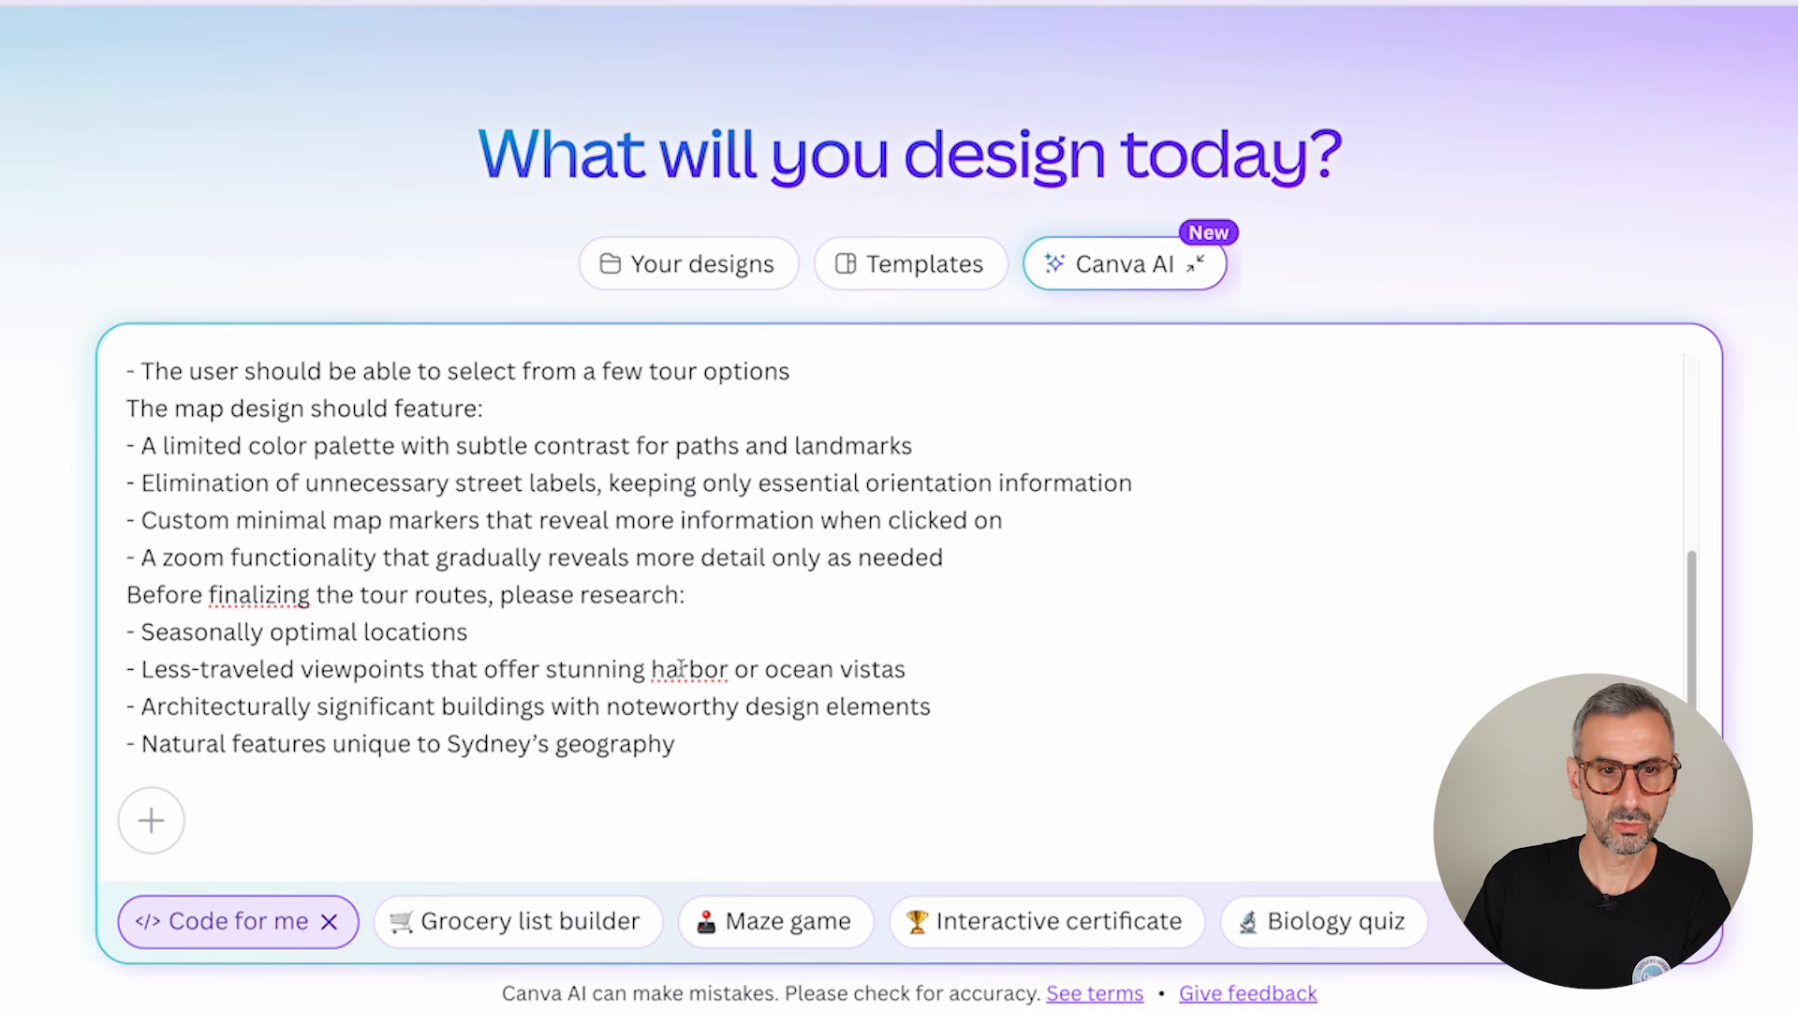
type("- Places with cultural significance to both indigenous and modern Sydney")
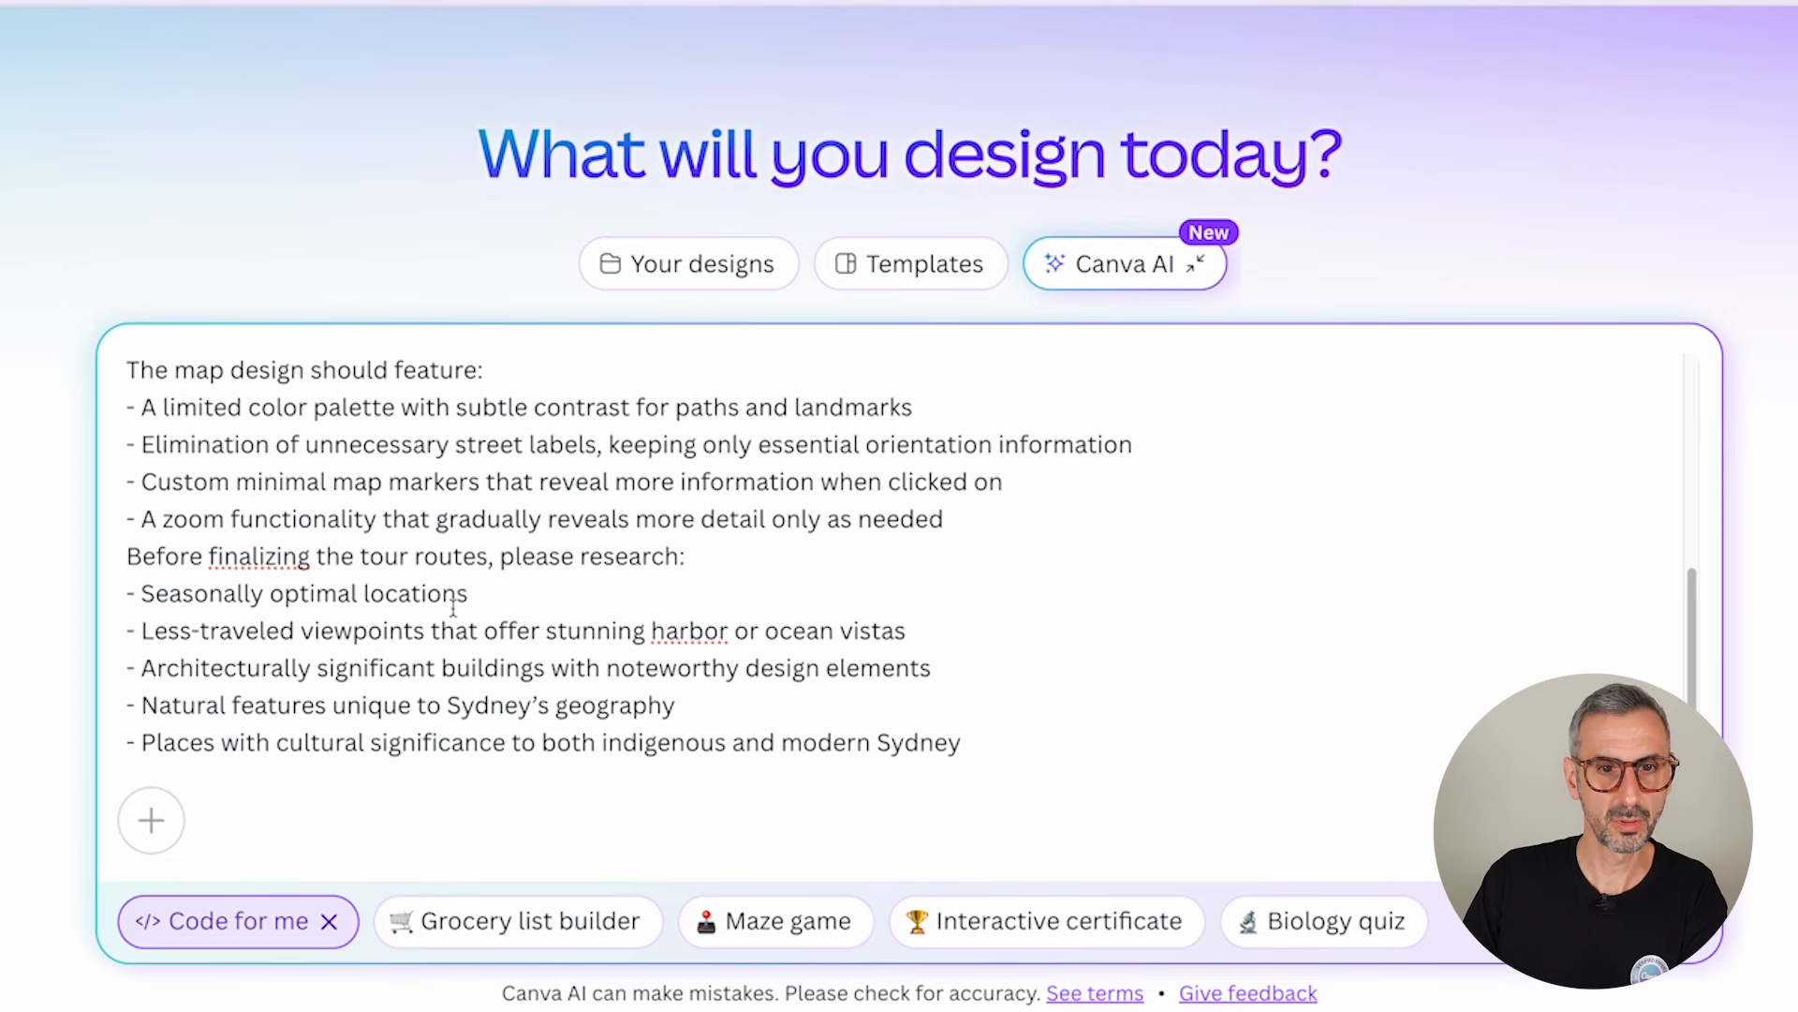
scroll(453, 607, "down", 1)
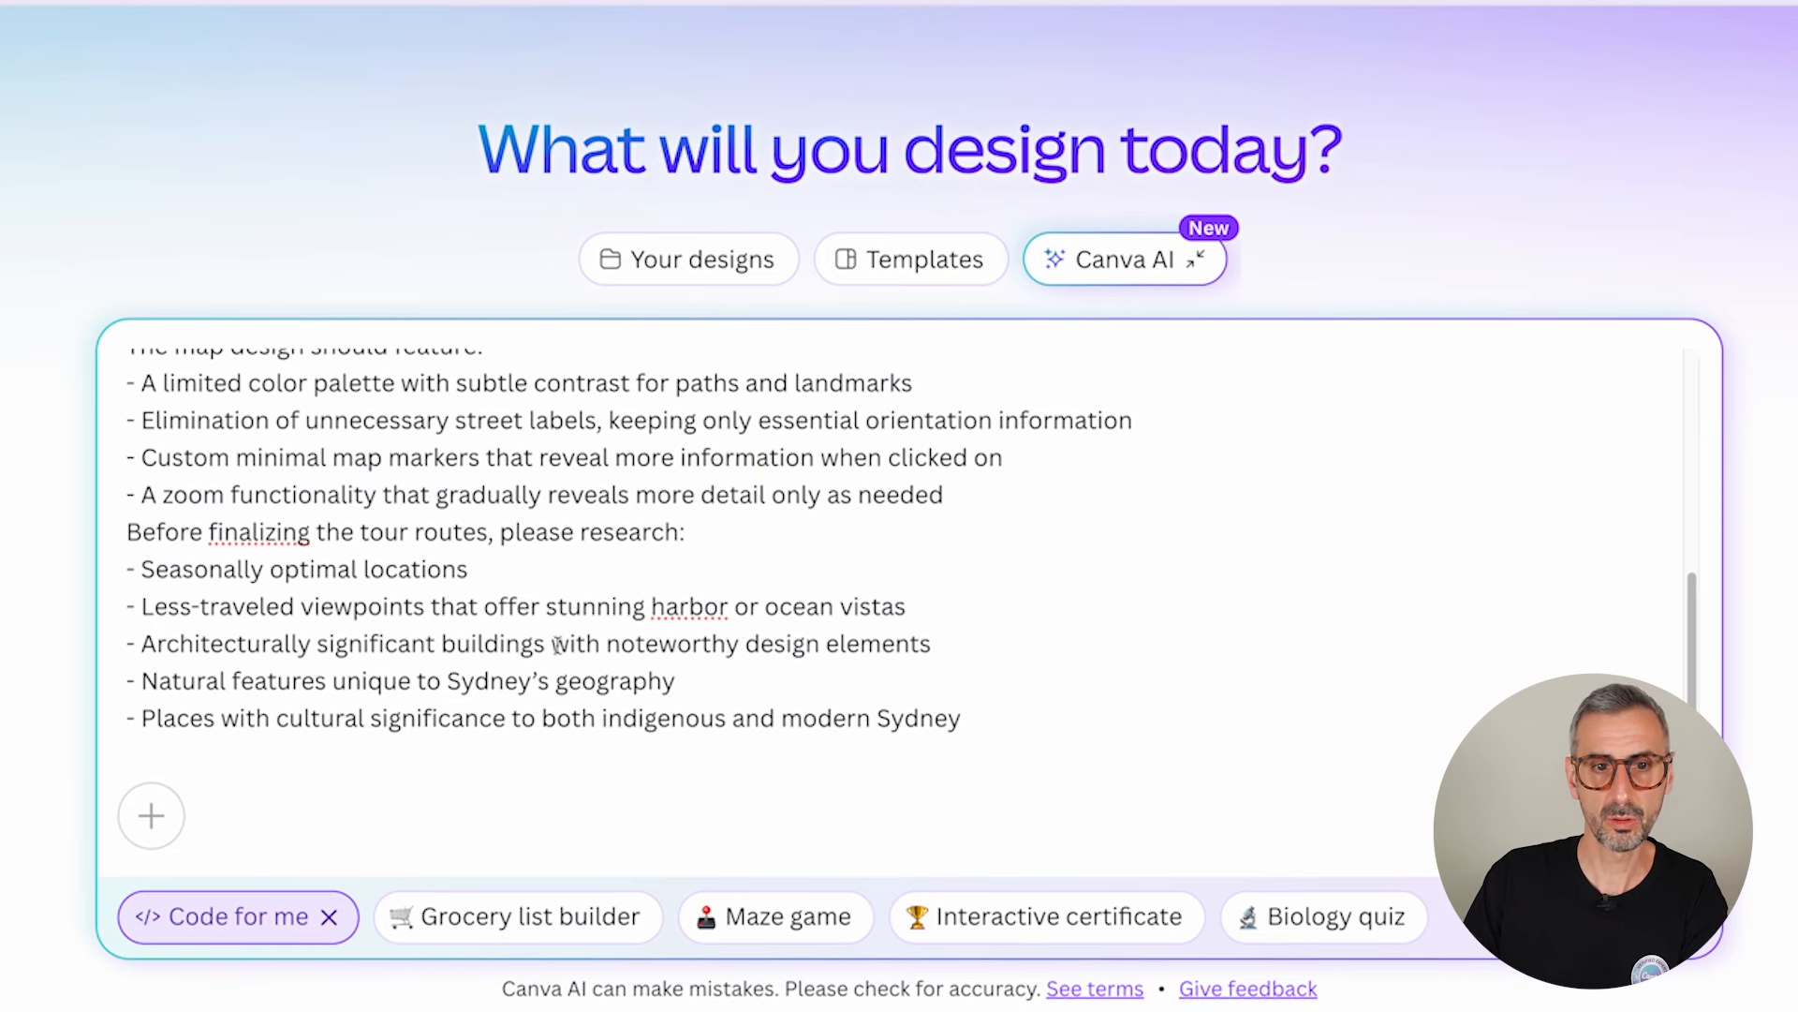
left_click_drag(651, 606, 906, 609)
type("views")
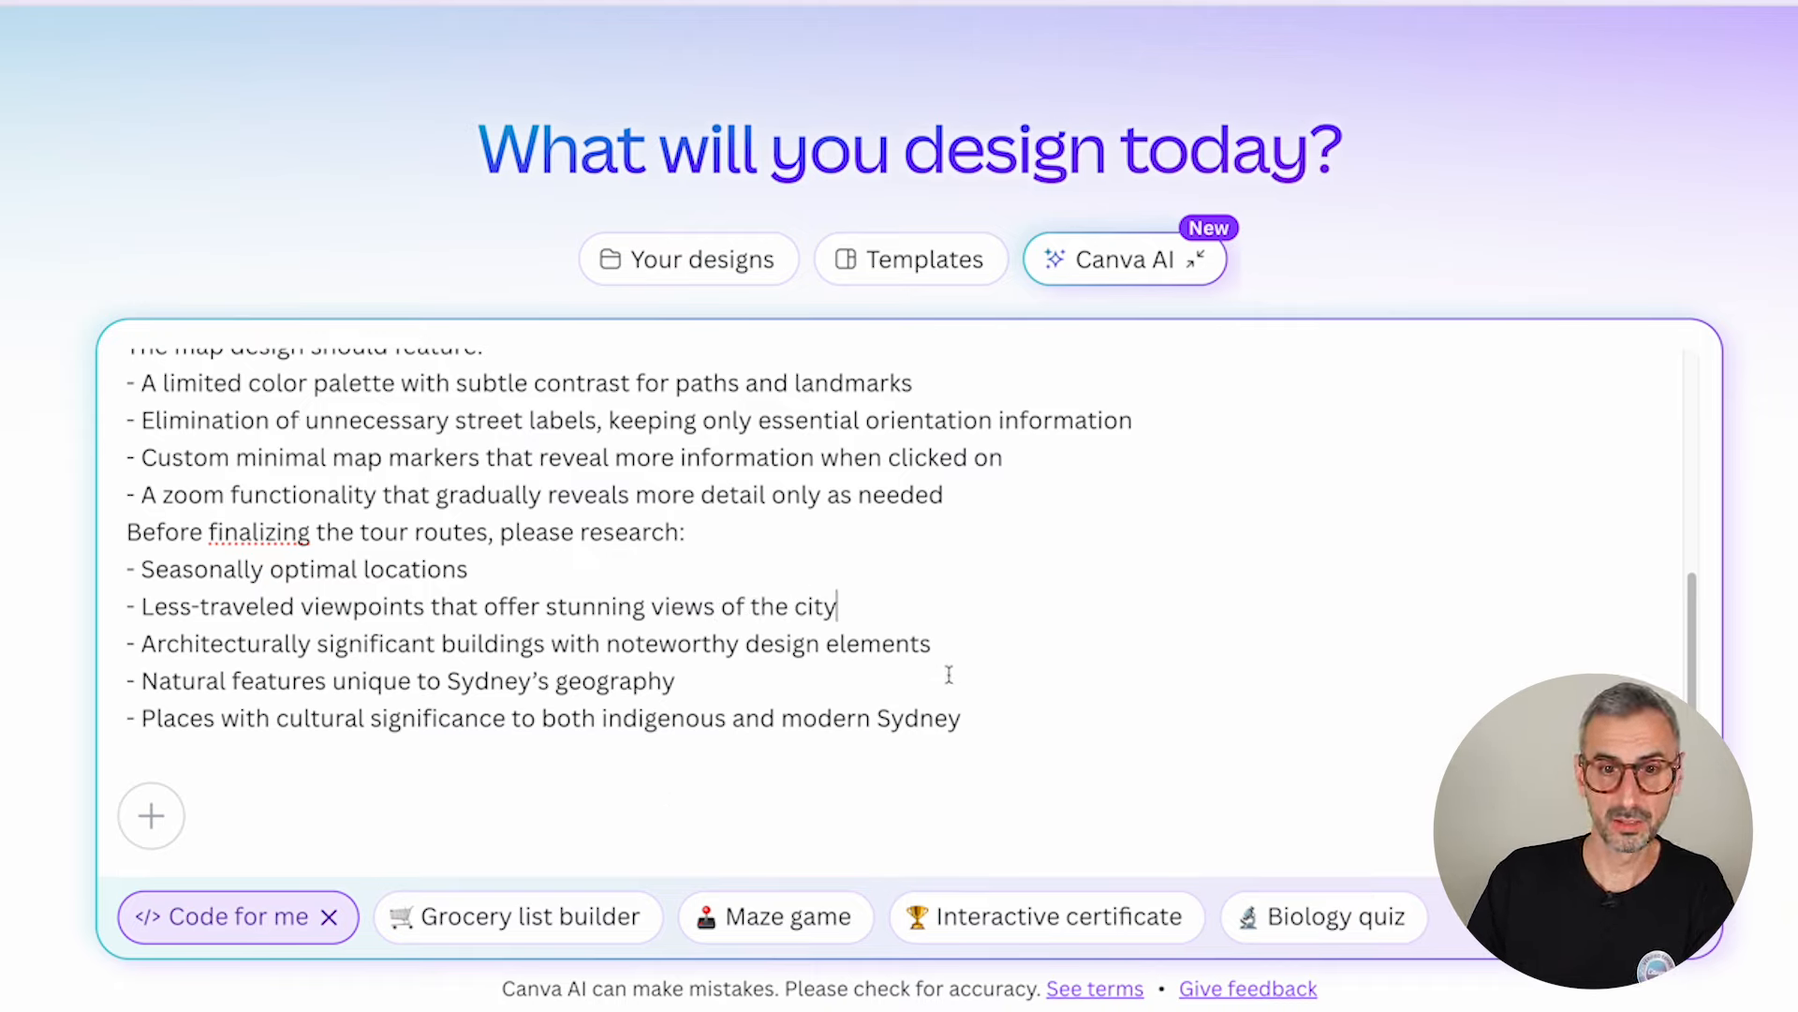
left_click_drag(450, 681, 531, 682)
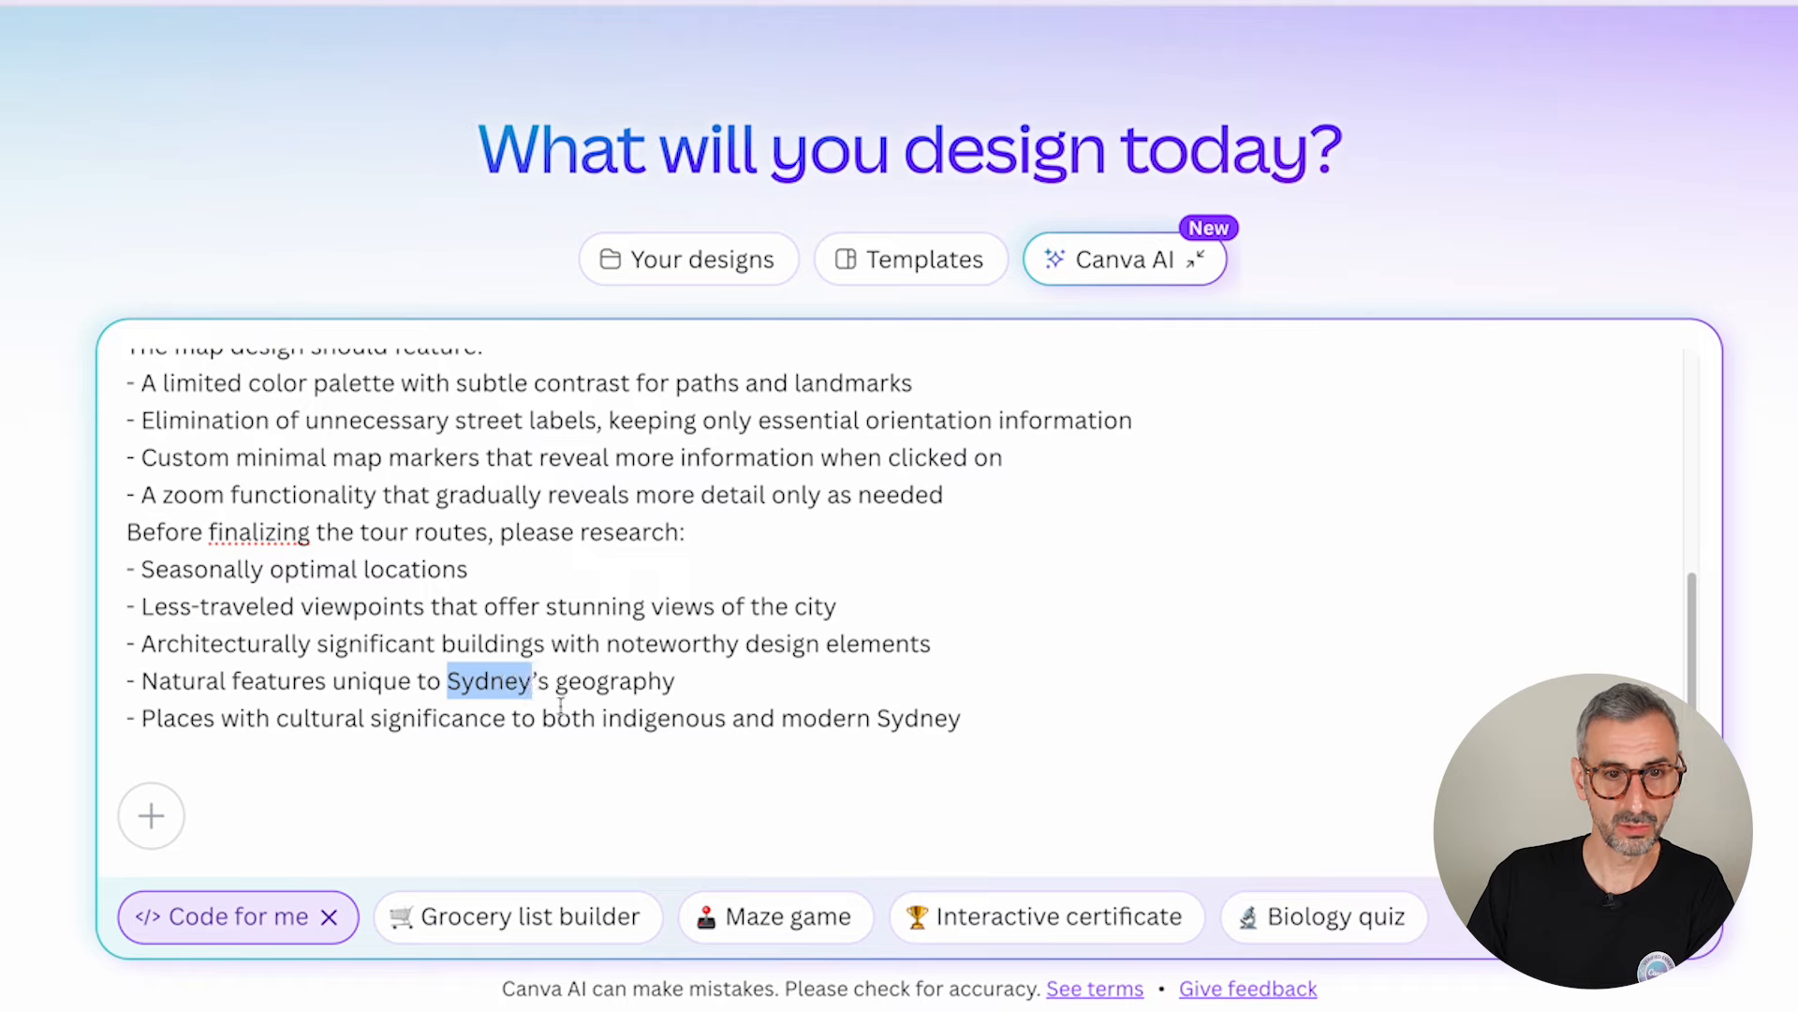
type("Barcelona")
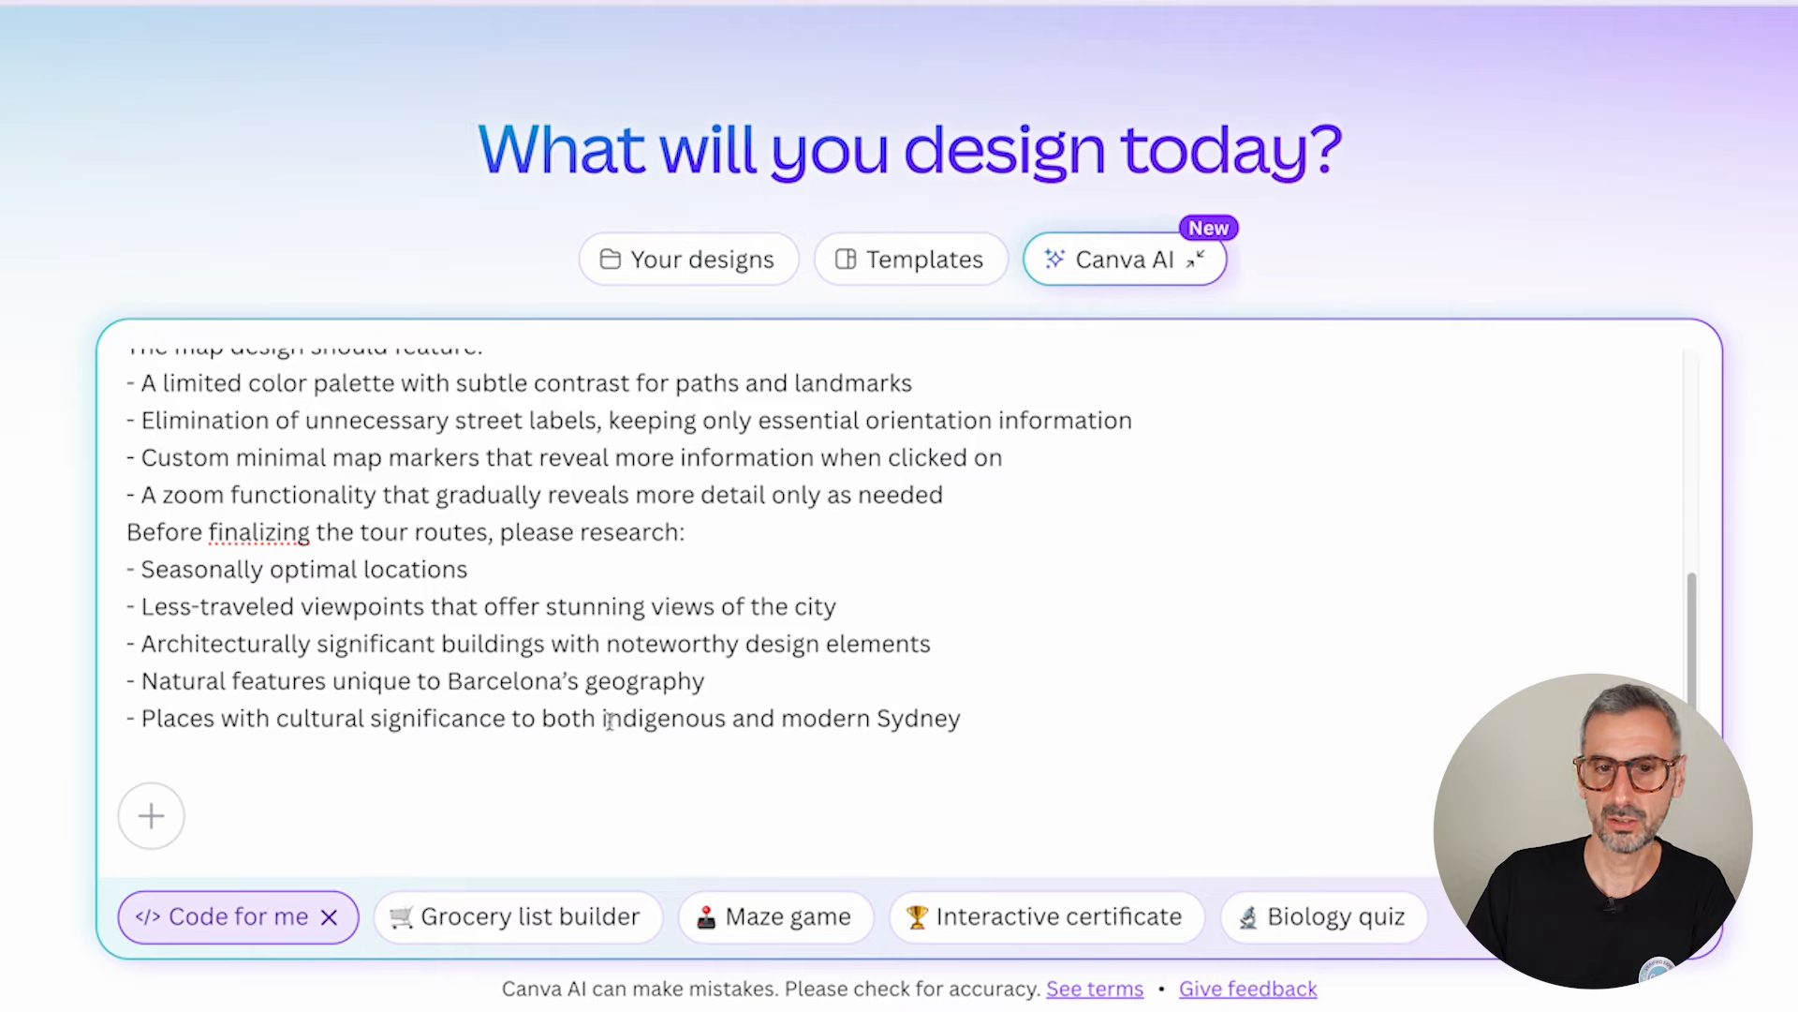
Step: Replace the cultural significance line with "Restaurants that serve delicious Tapas", check the whole prompt, and submit it to Canva AI
left_click_drag(139, 715, 980, 750)
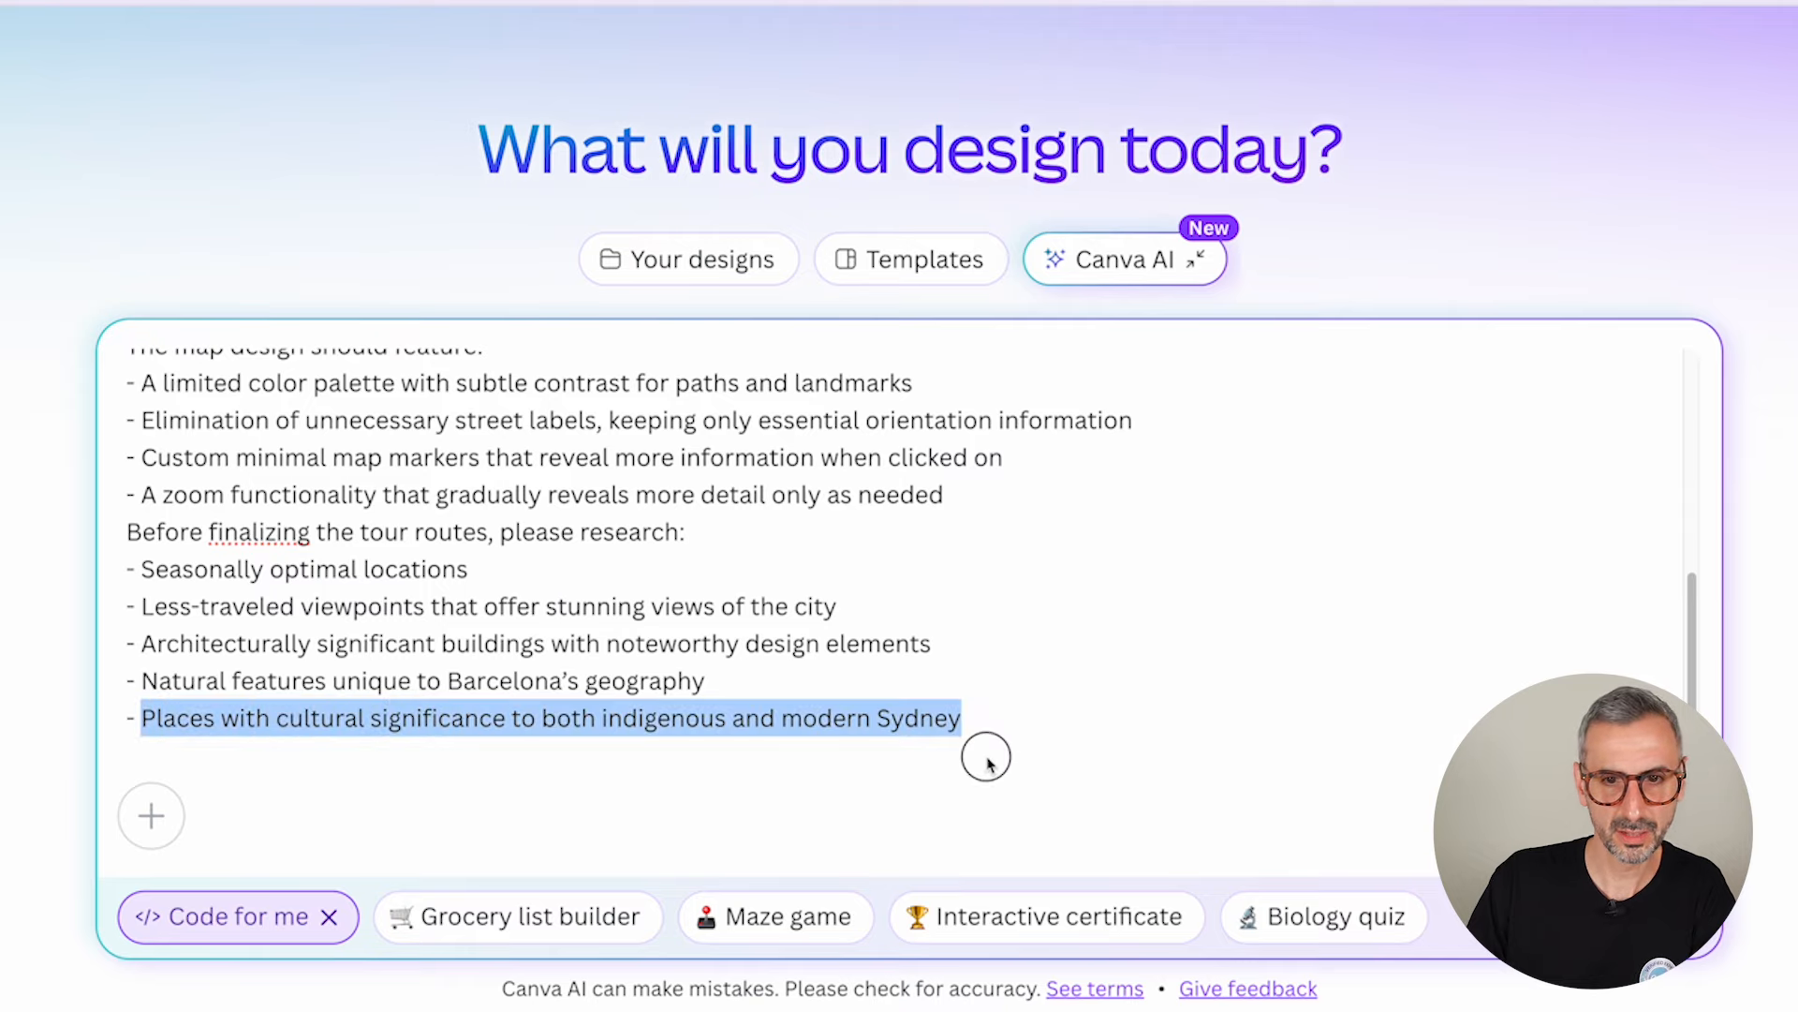
type("Re")
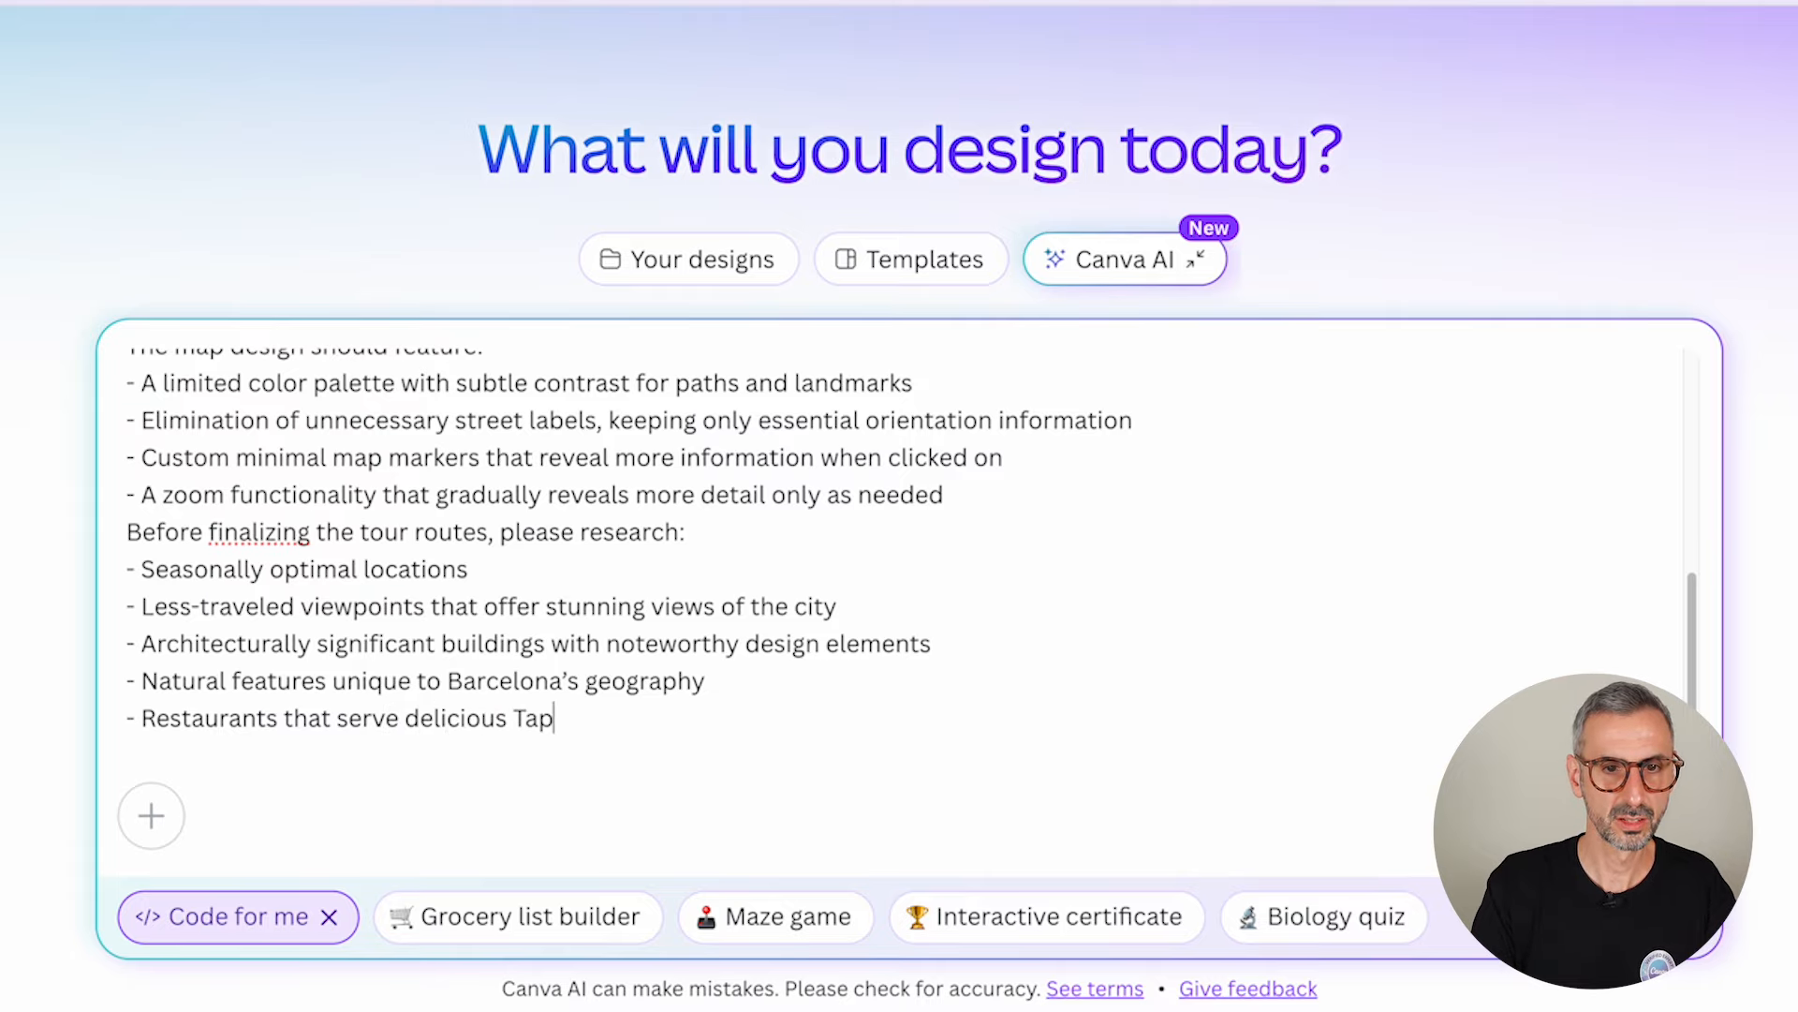
scroll(1094, 785, "down", 3)
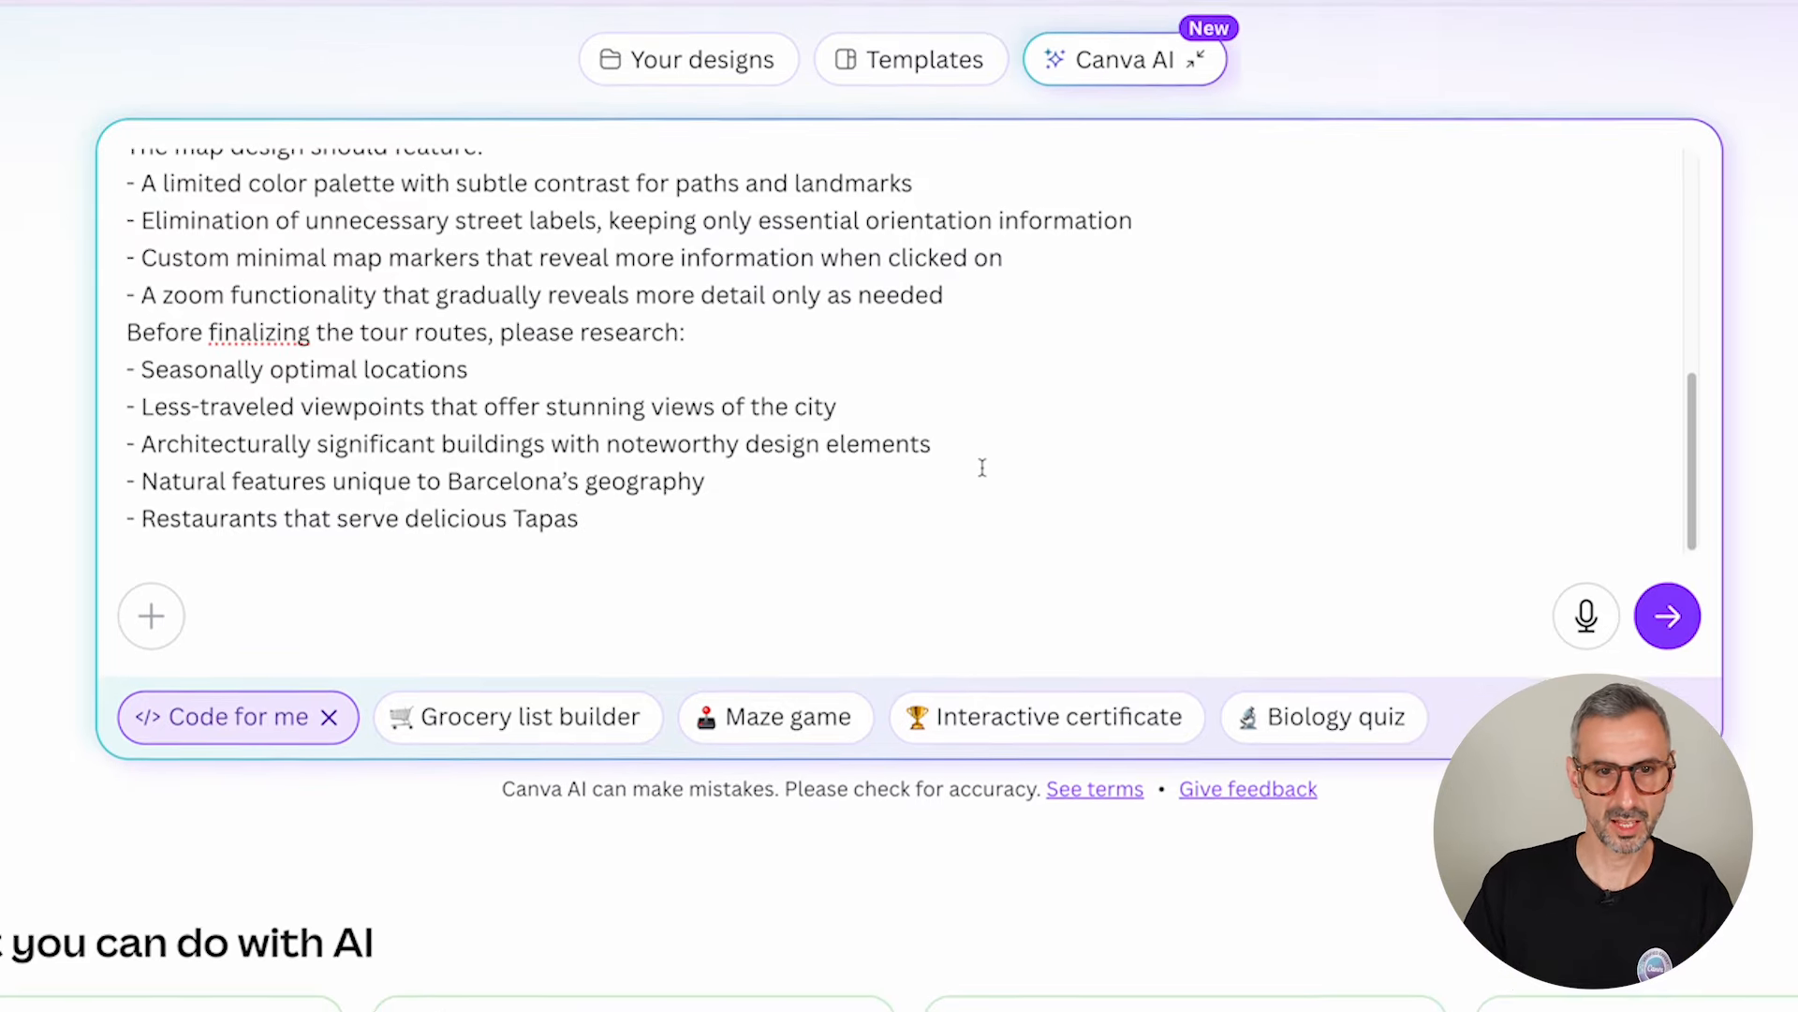
scroll(1009, 498, "up", 5)
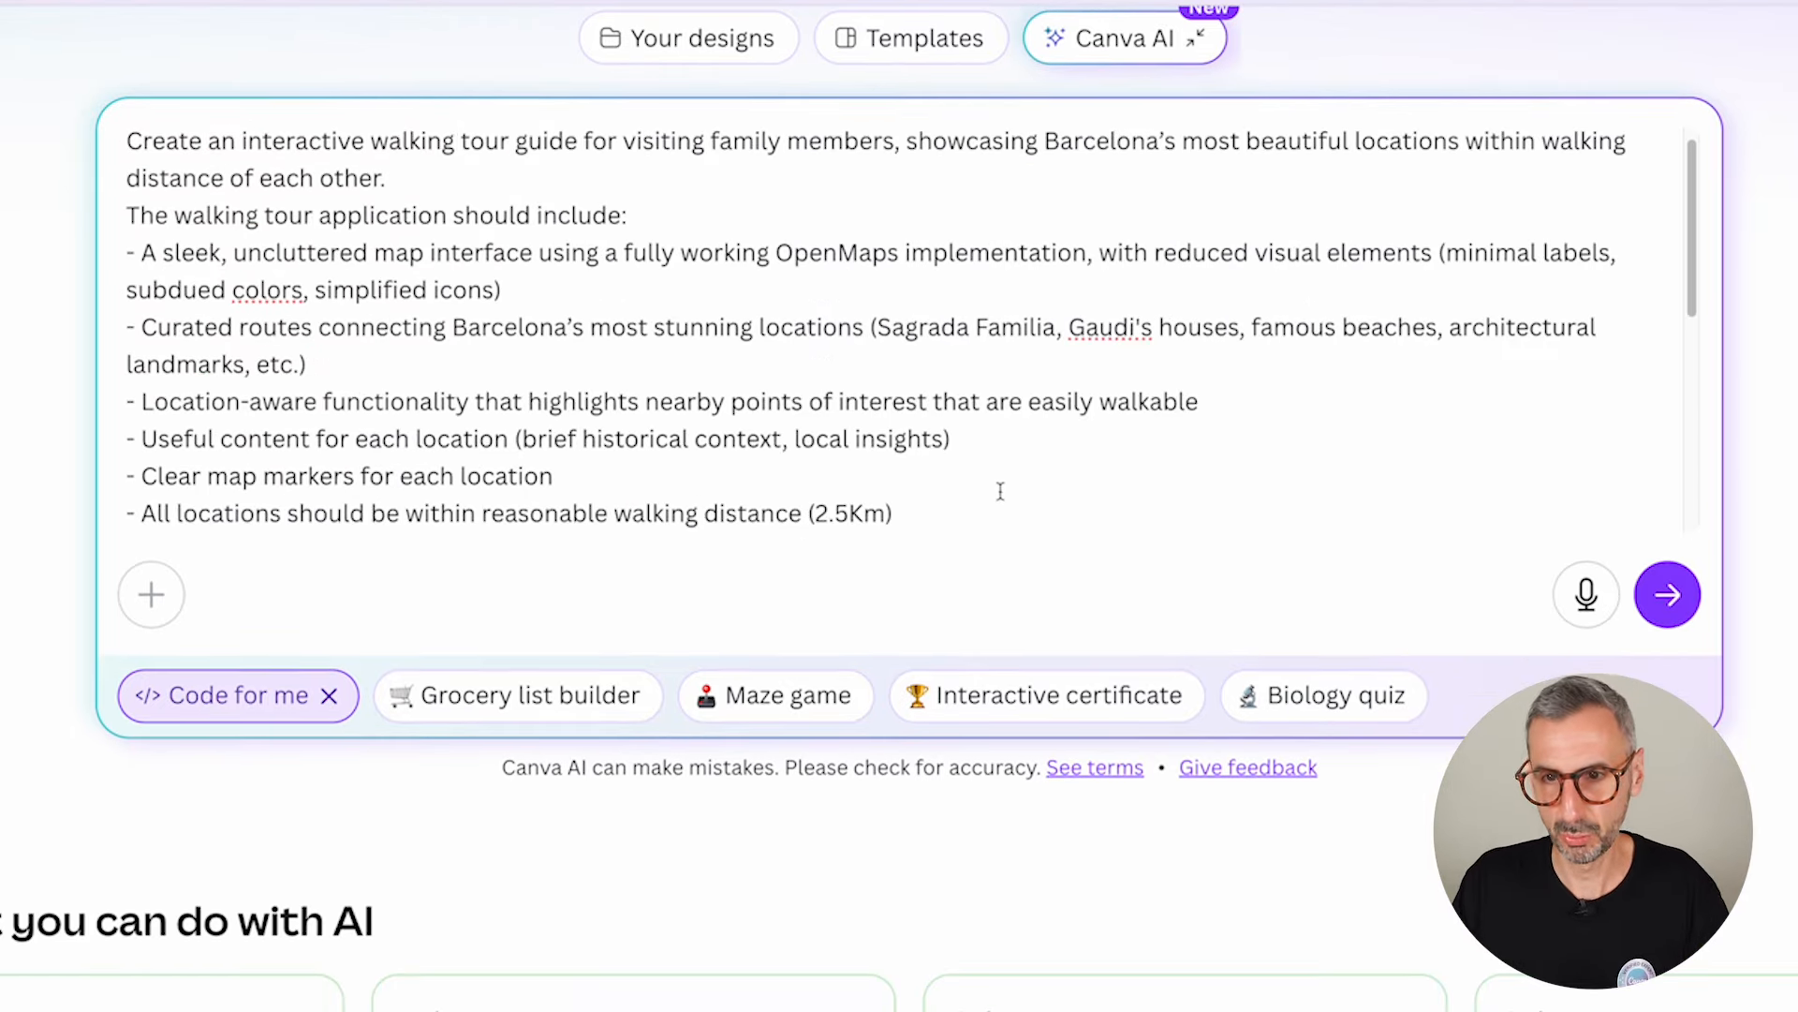
left_click(1667, 594)
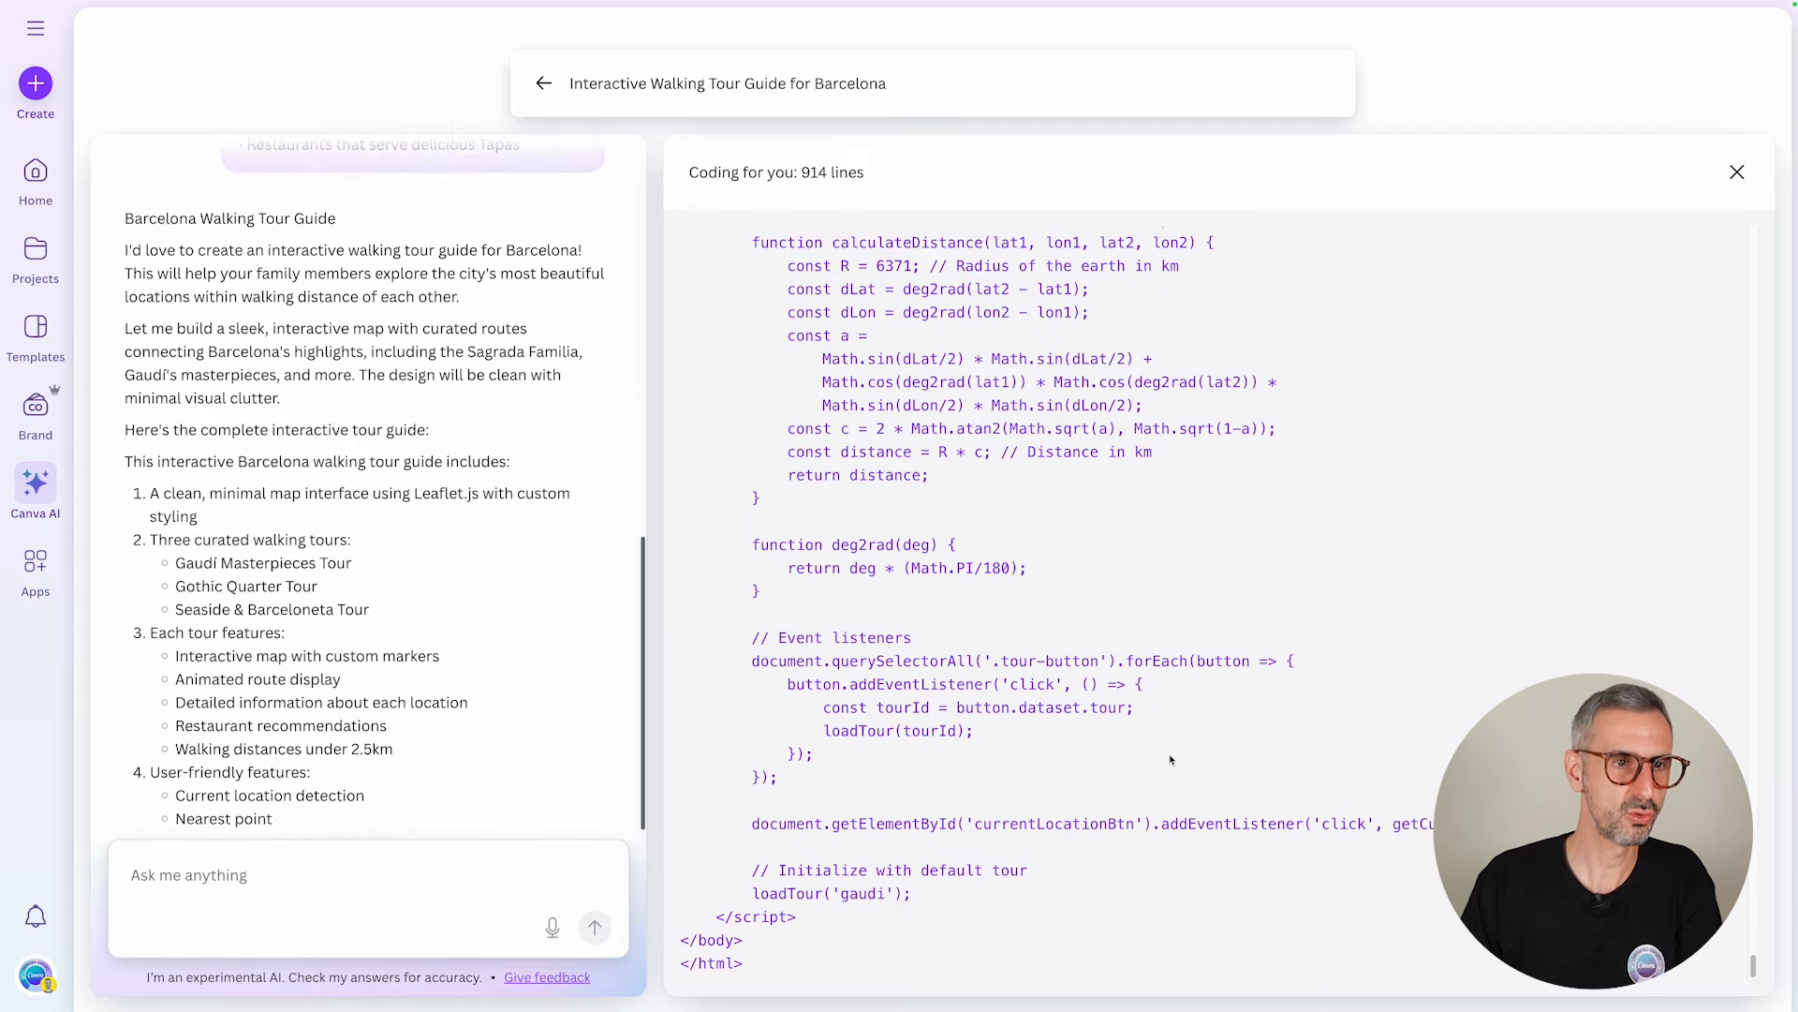
Step: Read Canva AI's summary of the walking tour guide and look through the generated preview page
scroll(326, 430, "up", 3)
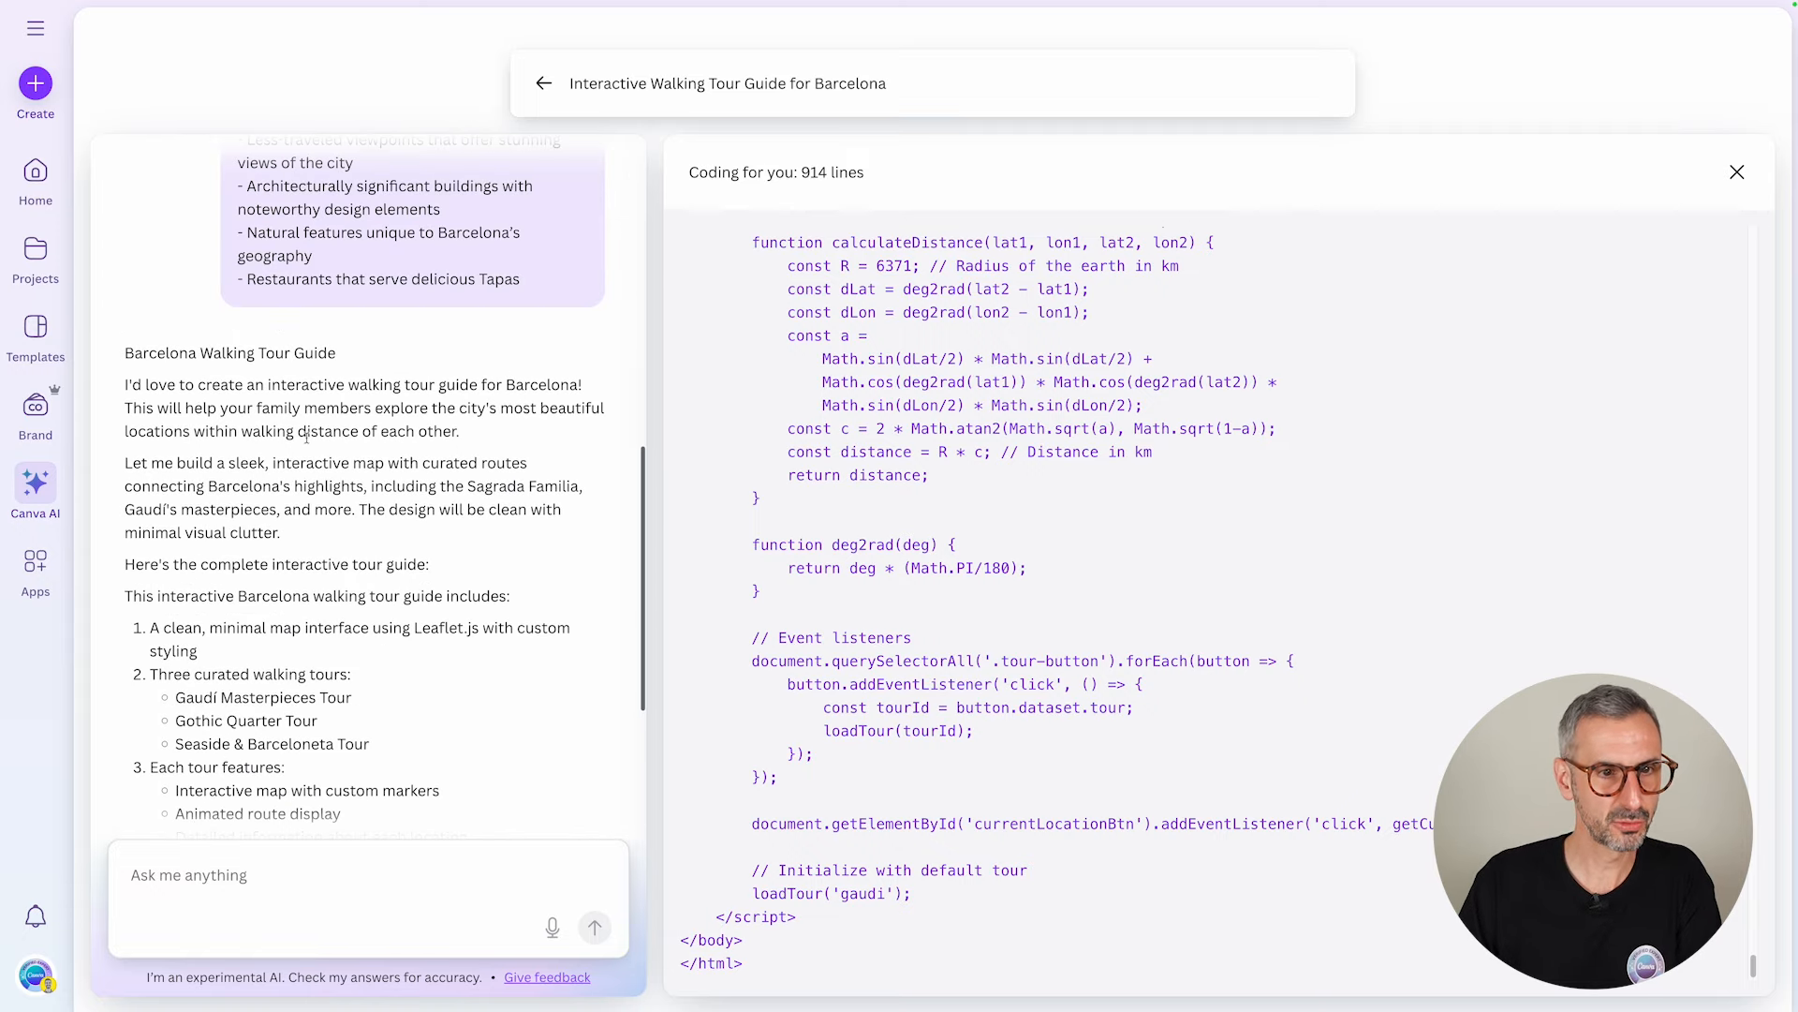
scroll(316, 346, "up", 2)
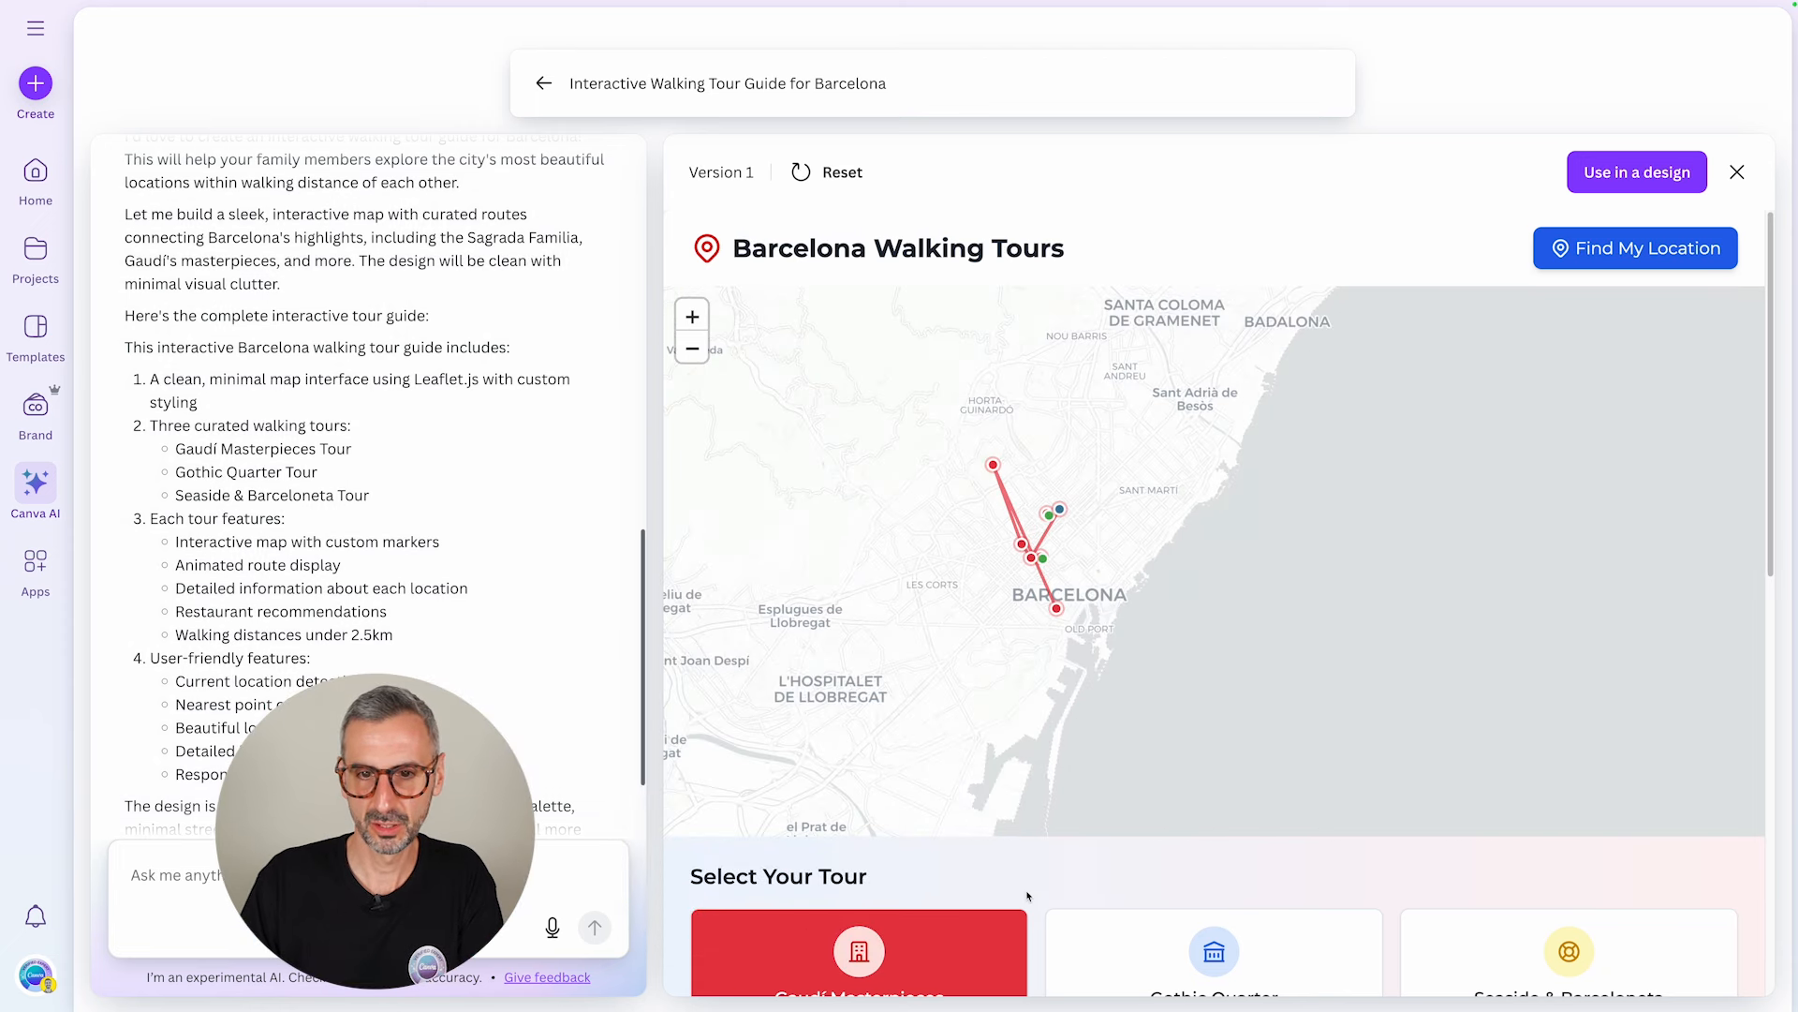
scroll(1308, 873, "down", 1)
scroll(1308, 873, "down", 4)
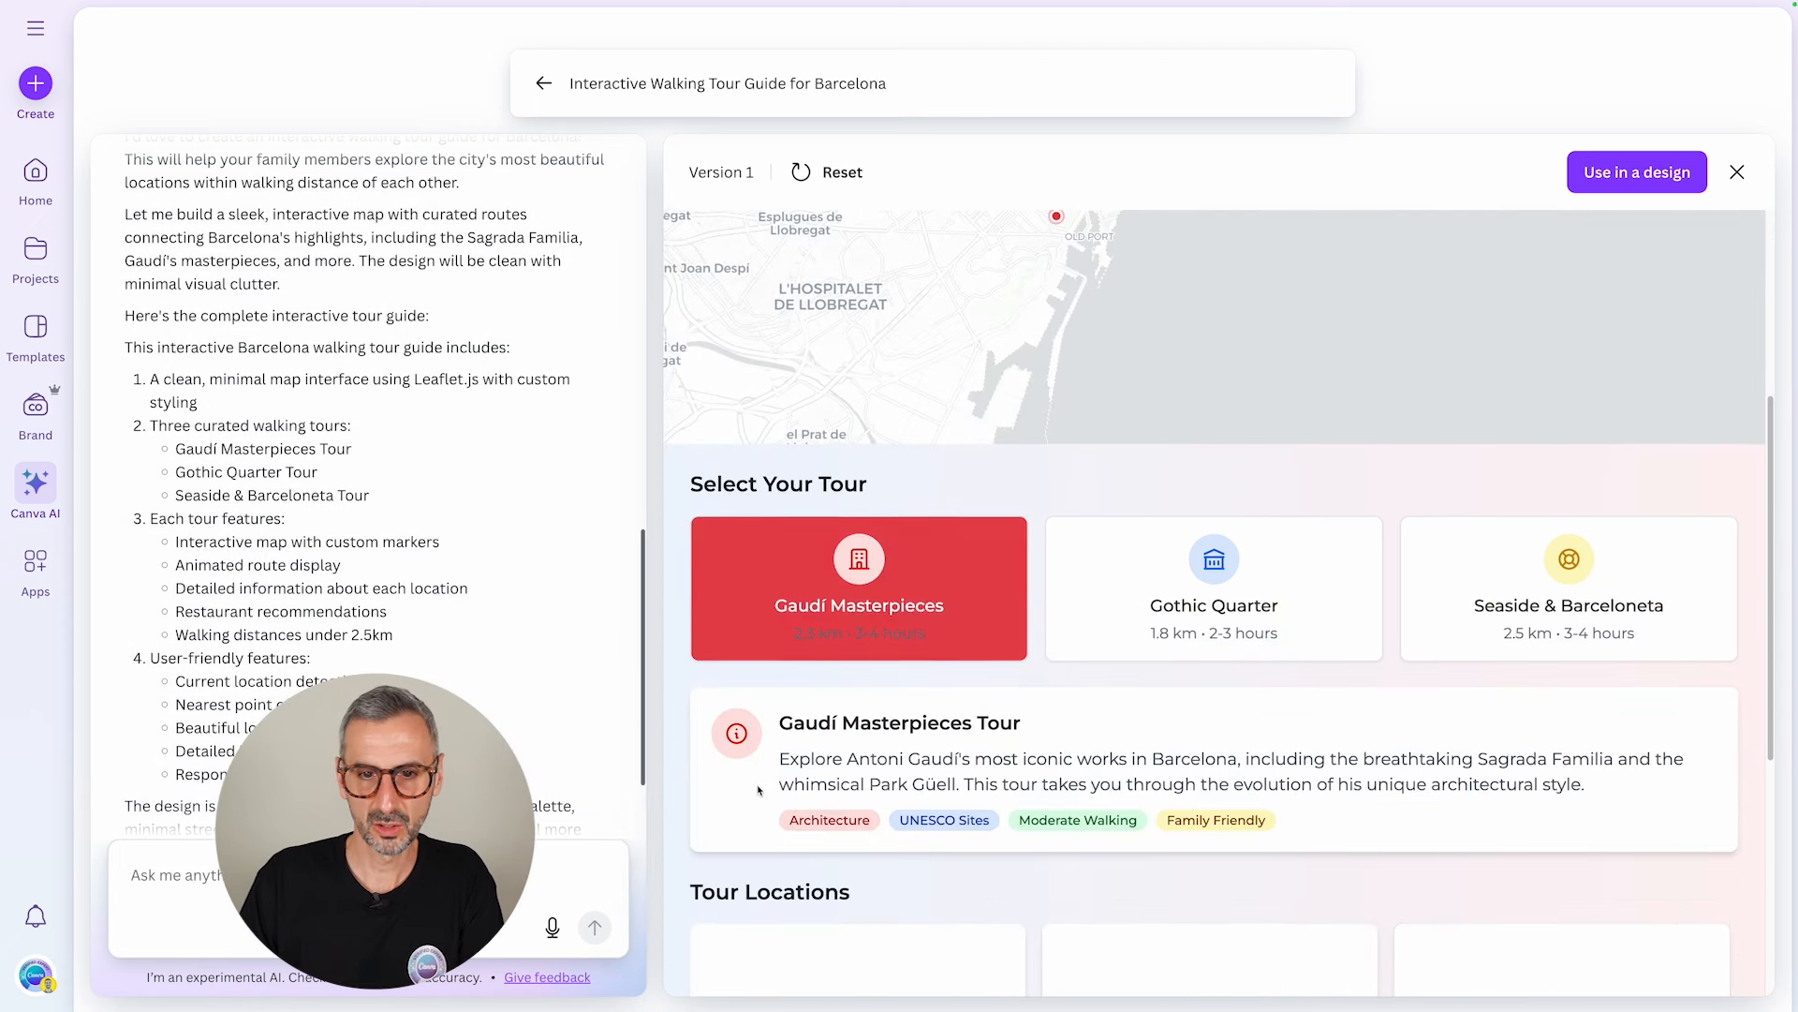
Step: Compare the Gaudí Masterpieces, Gothic Quarter and Seaside & Barceloneta tour routes on the generated map
left_click(829, 638)
scroll(1061, 380, "up", 2)
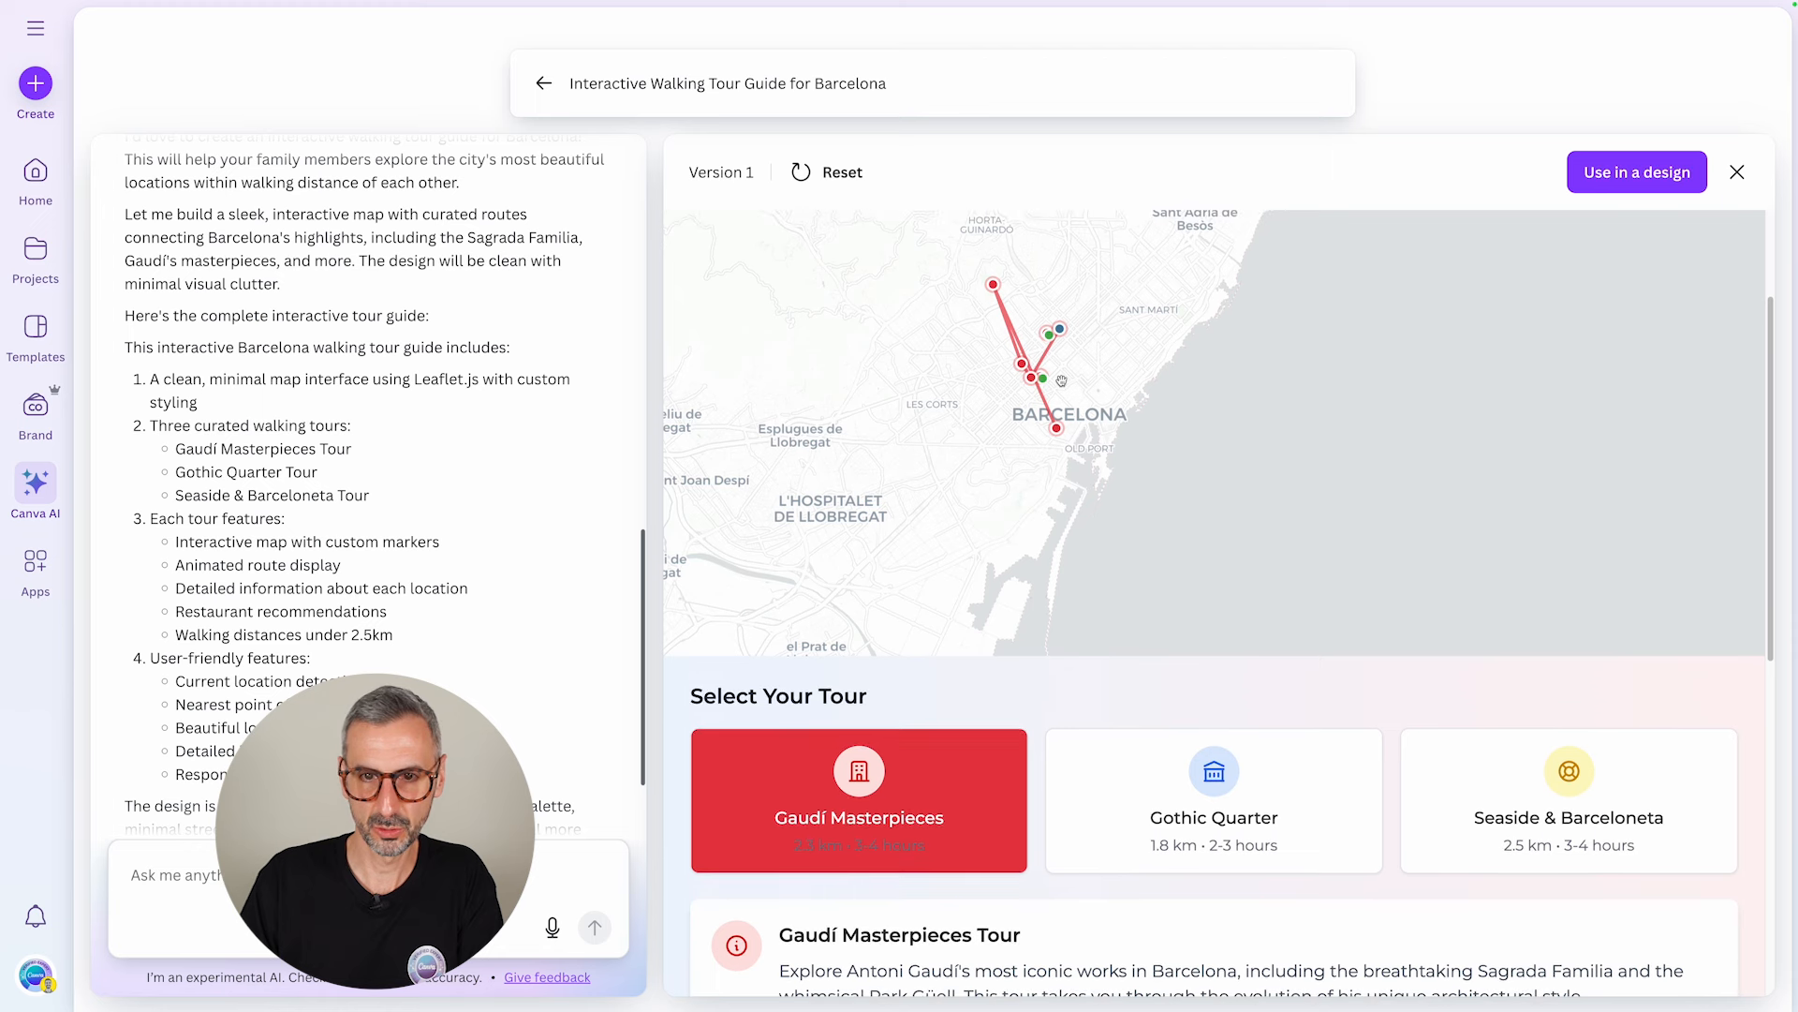
left_click(1179, 843)
left_click(1547, 829)
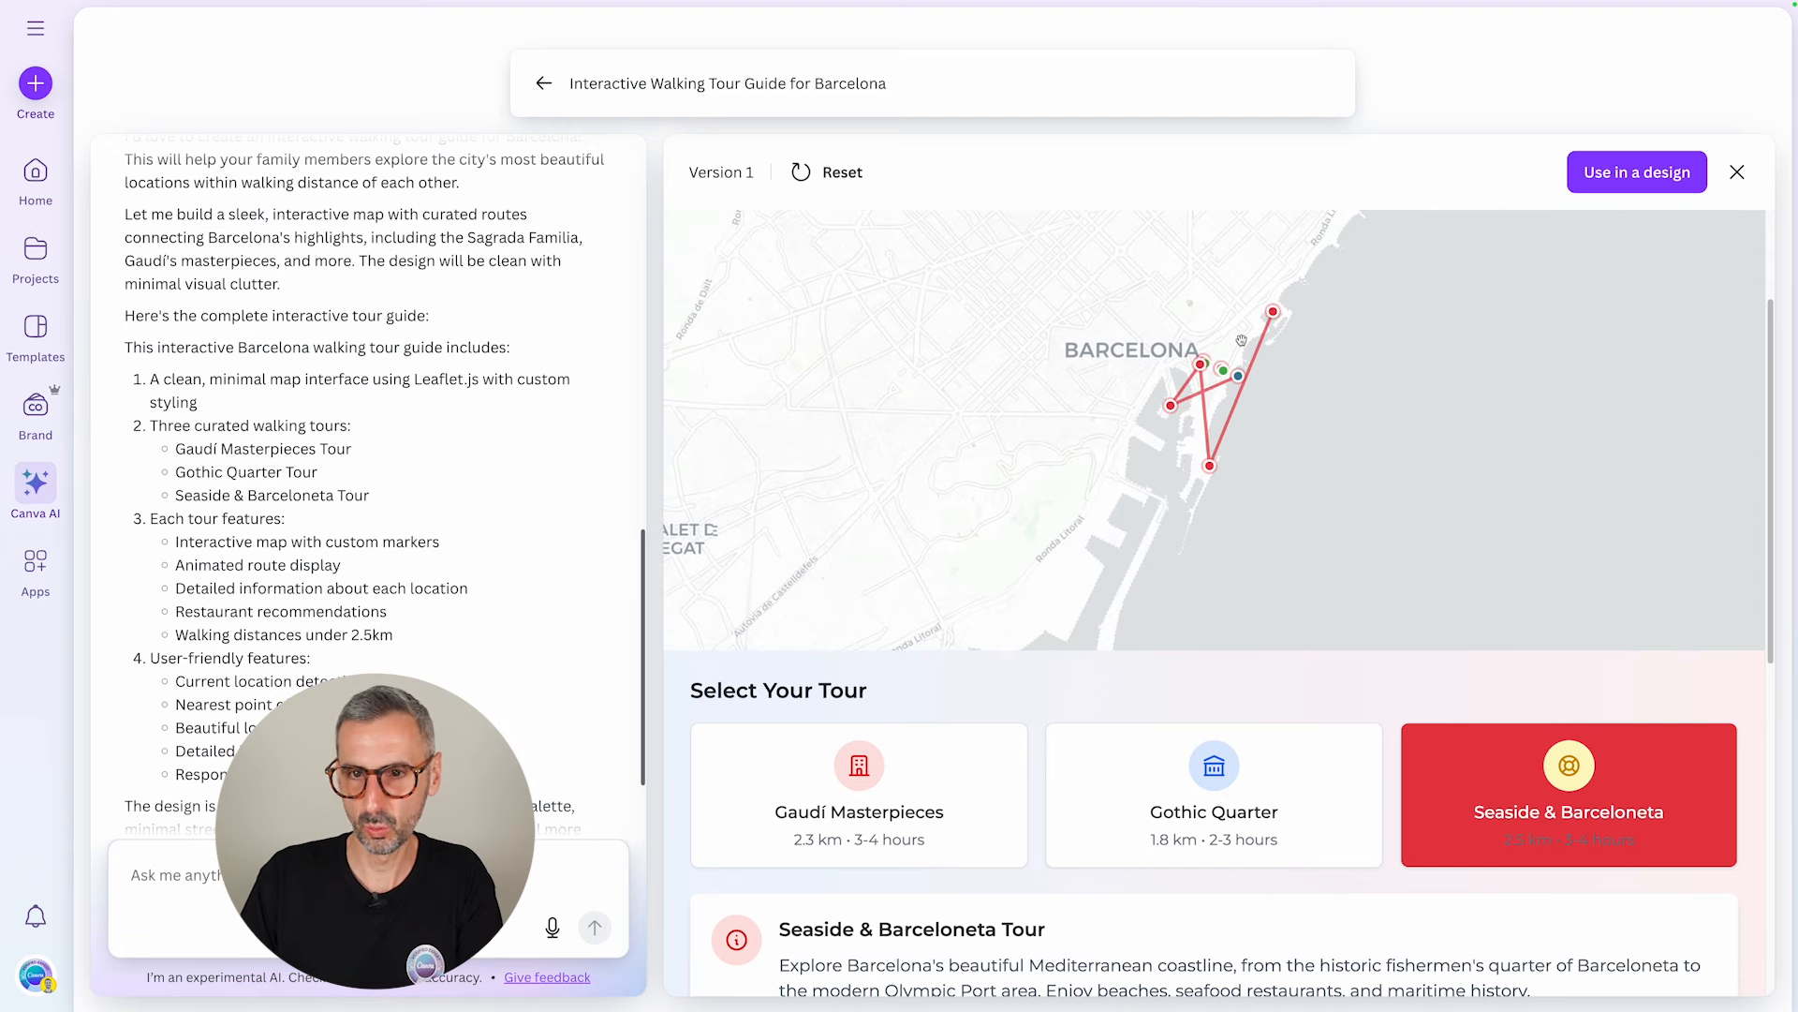
Step: Show the Gothic Quarter tour and inspect its Plaça Sant Jaume marker on the map
left_click(1208, 824)
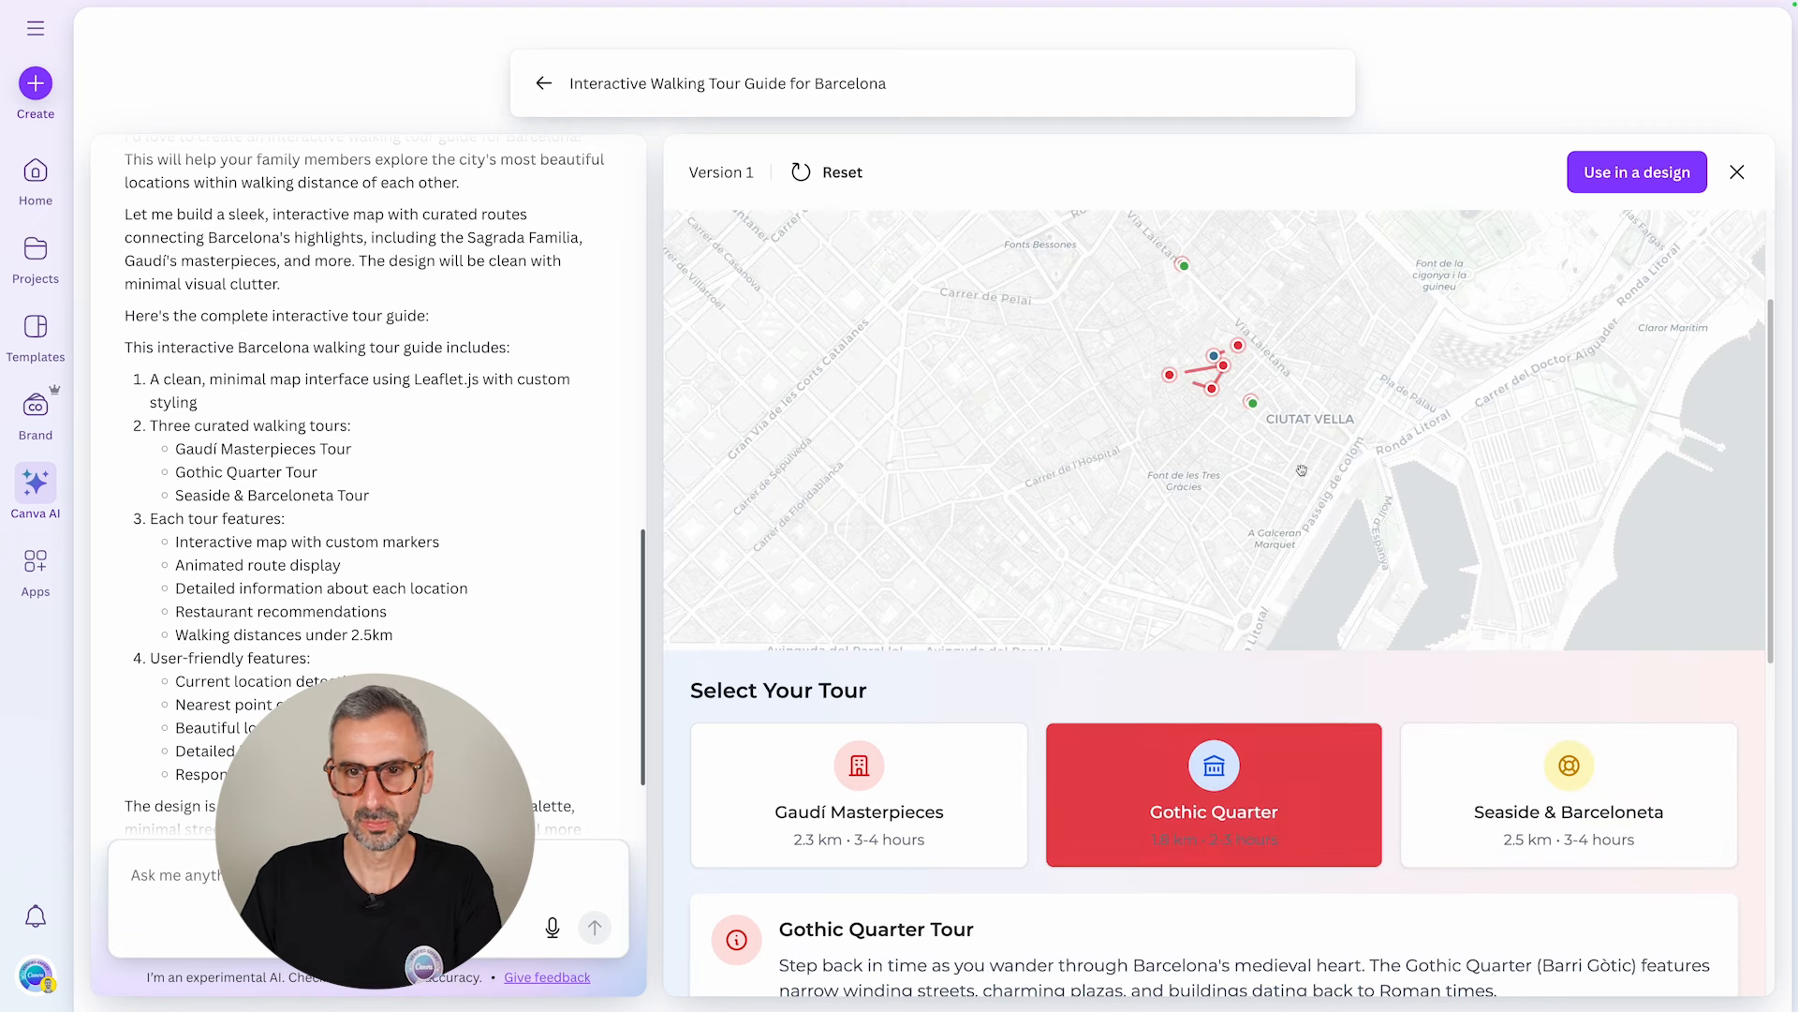
mouse_move(1170, 384)
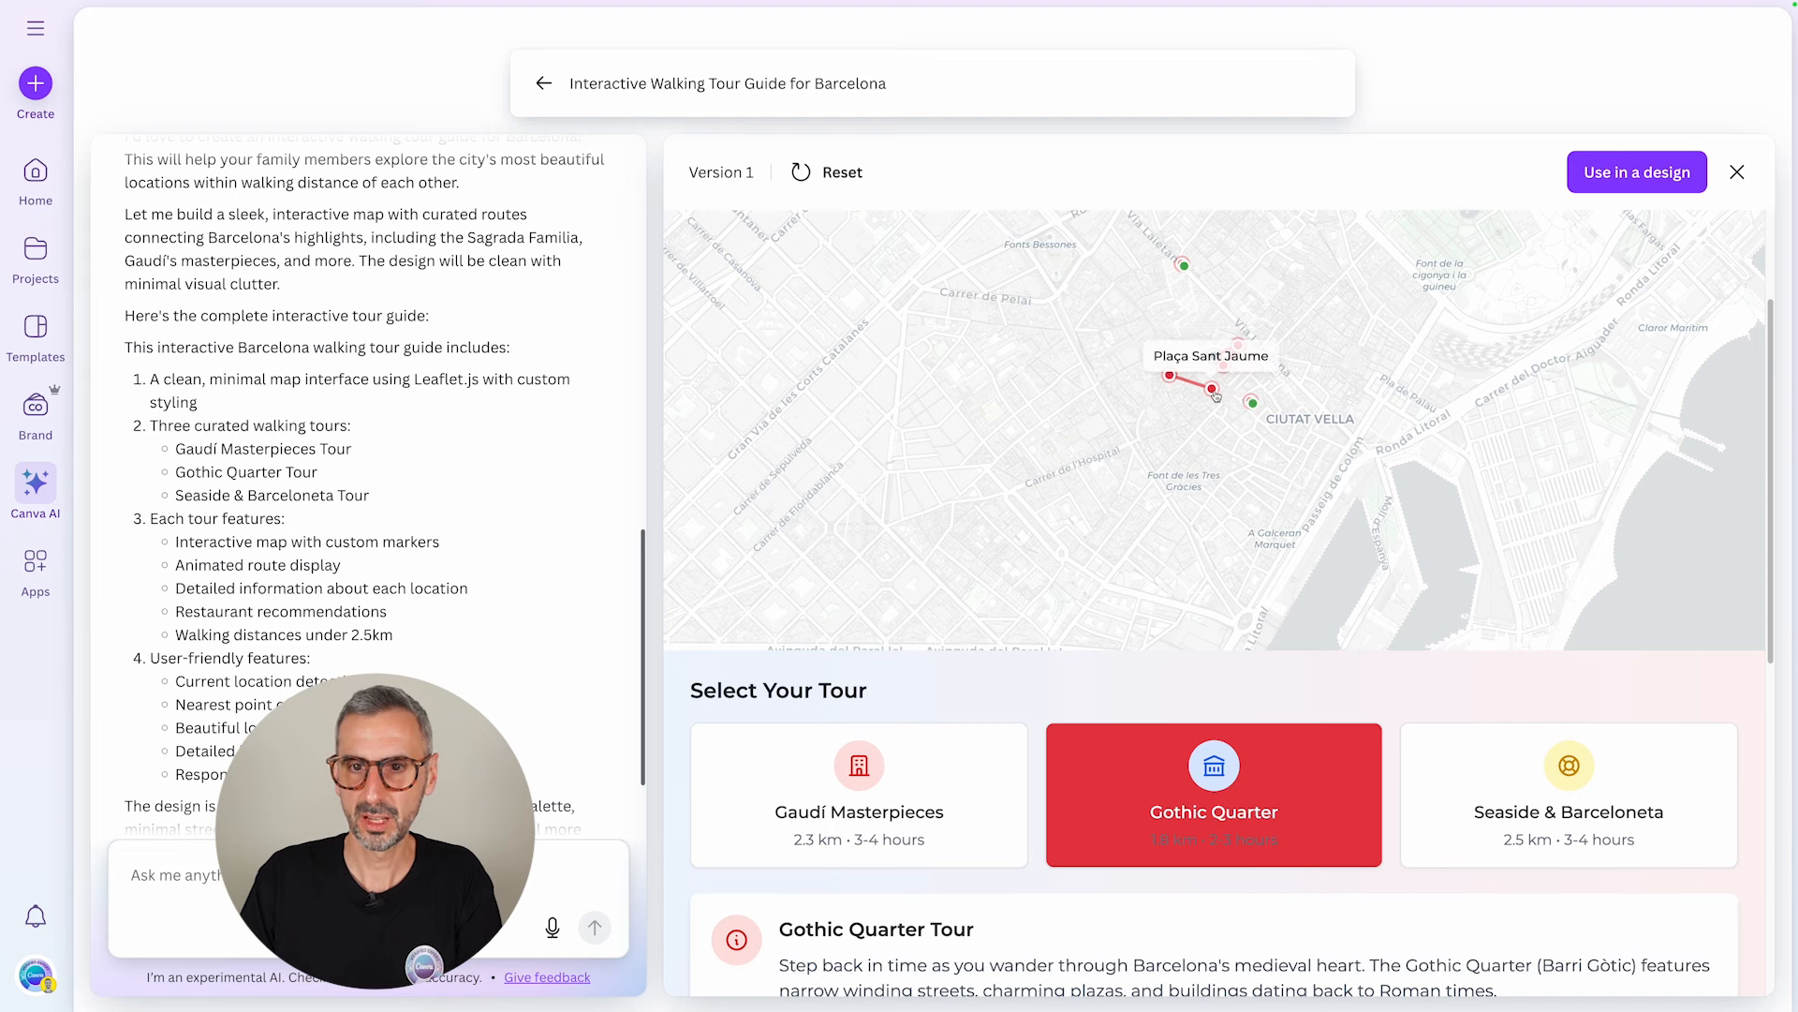
left_click(1213, 386)
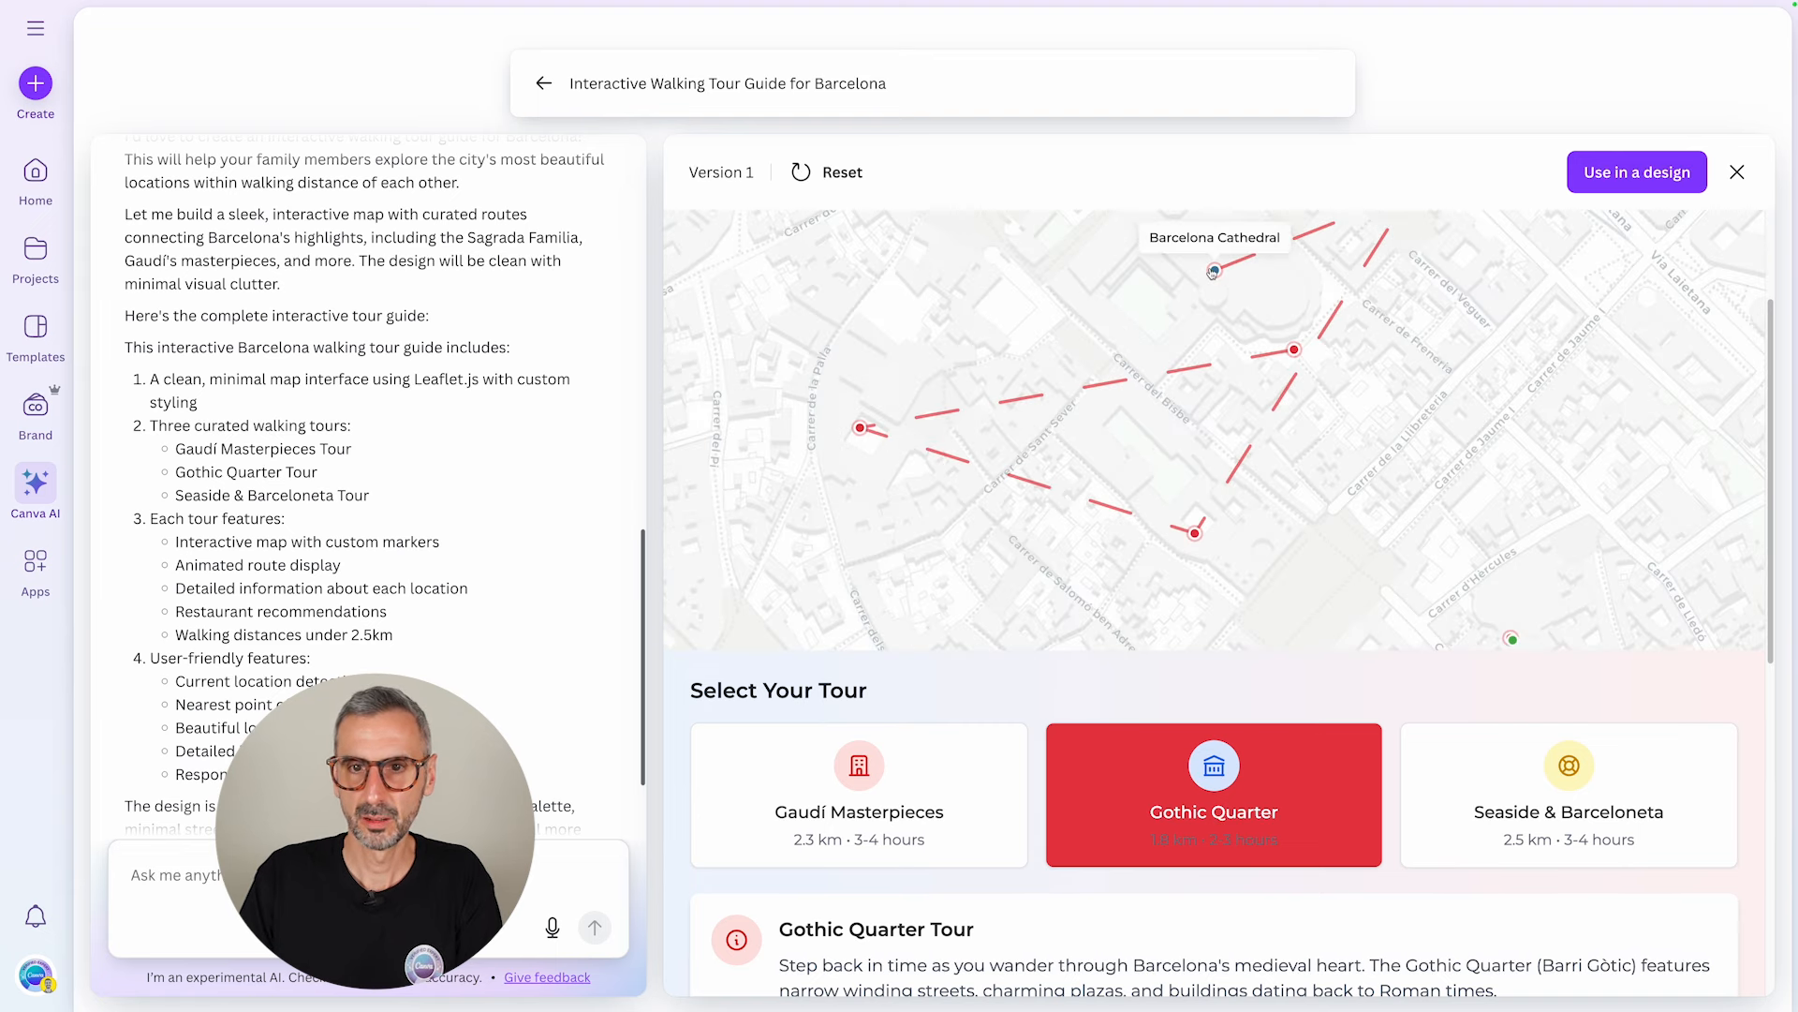
Step: Examine the Gothic Quarter tour's description and the photos in its Tour Locations section
scroll(1211, 281, "down", 2)
scroll(1212, 272, "down", 4)
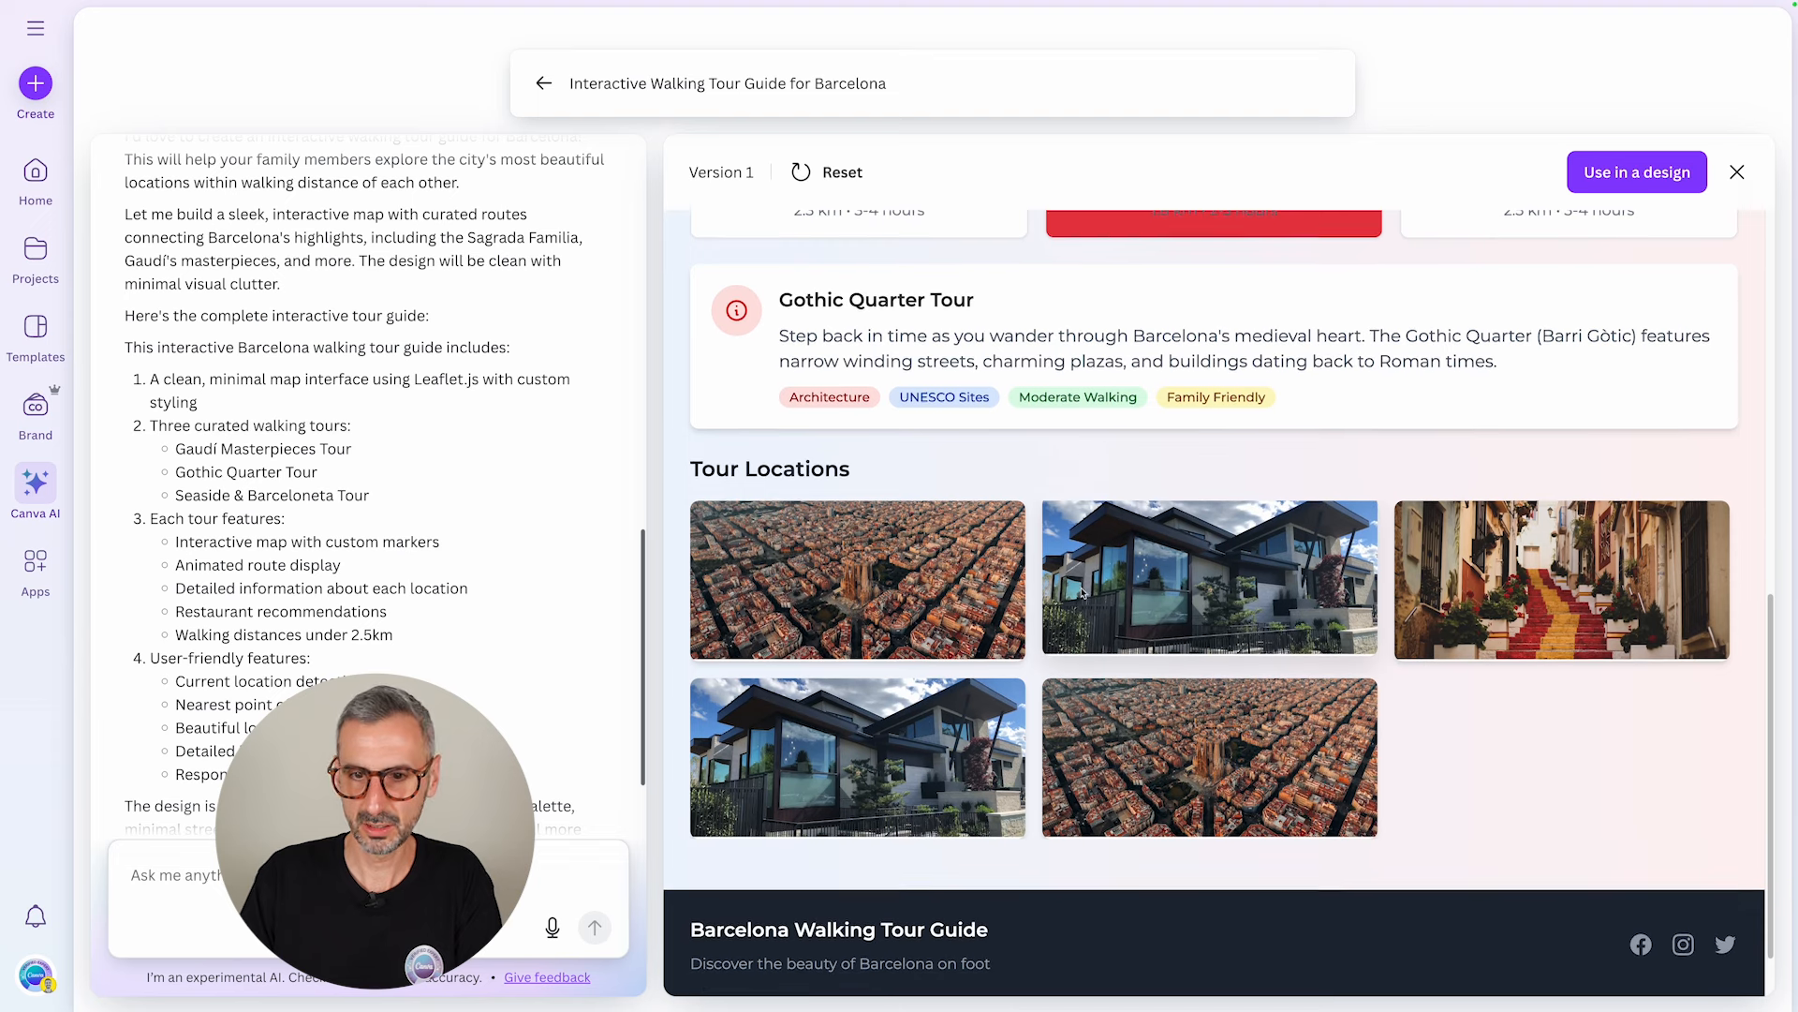
scroll(1217, 524, "down", 1)
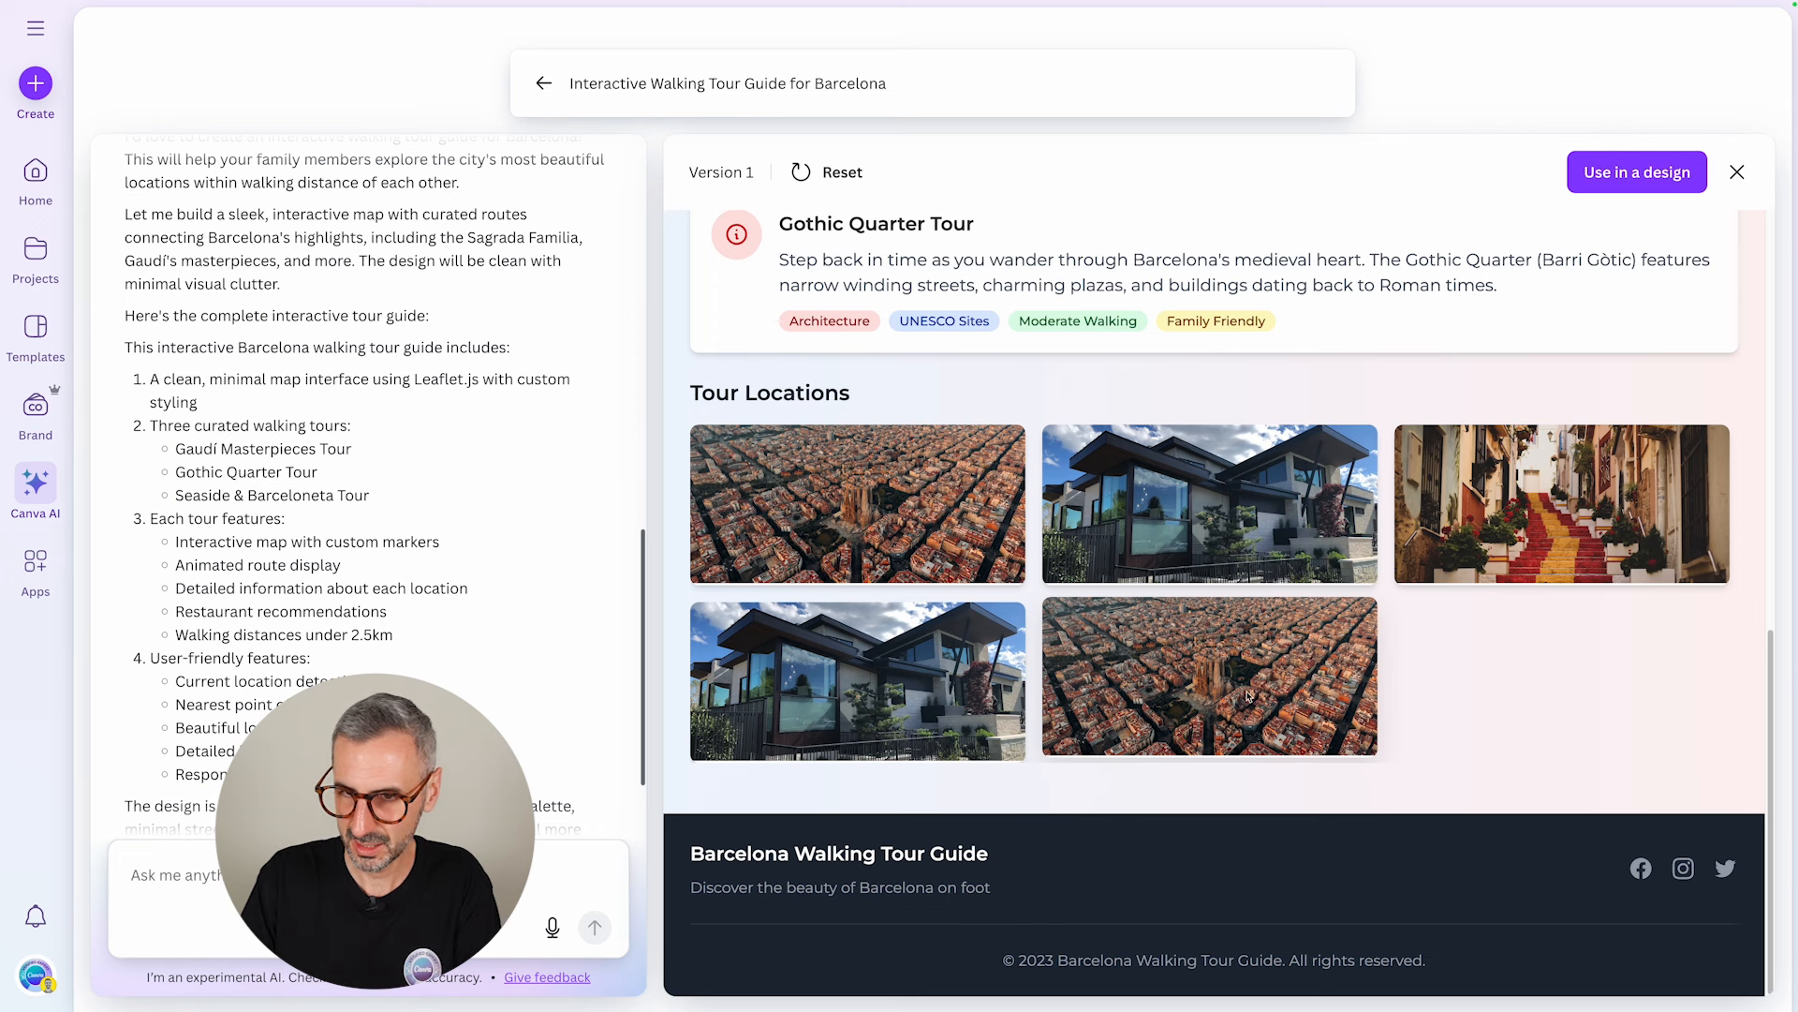
scroll(937, 581, "up", 1)
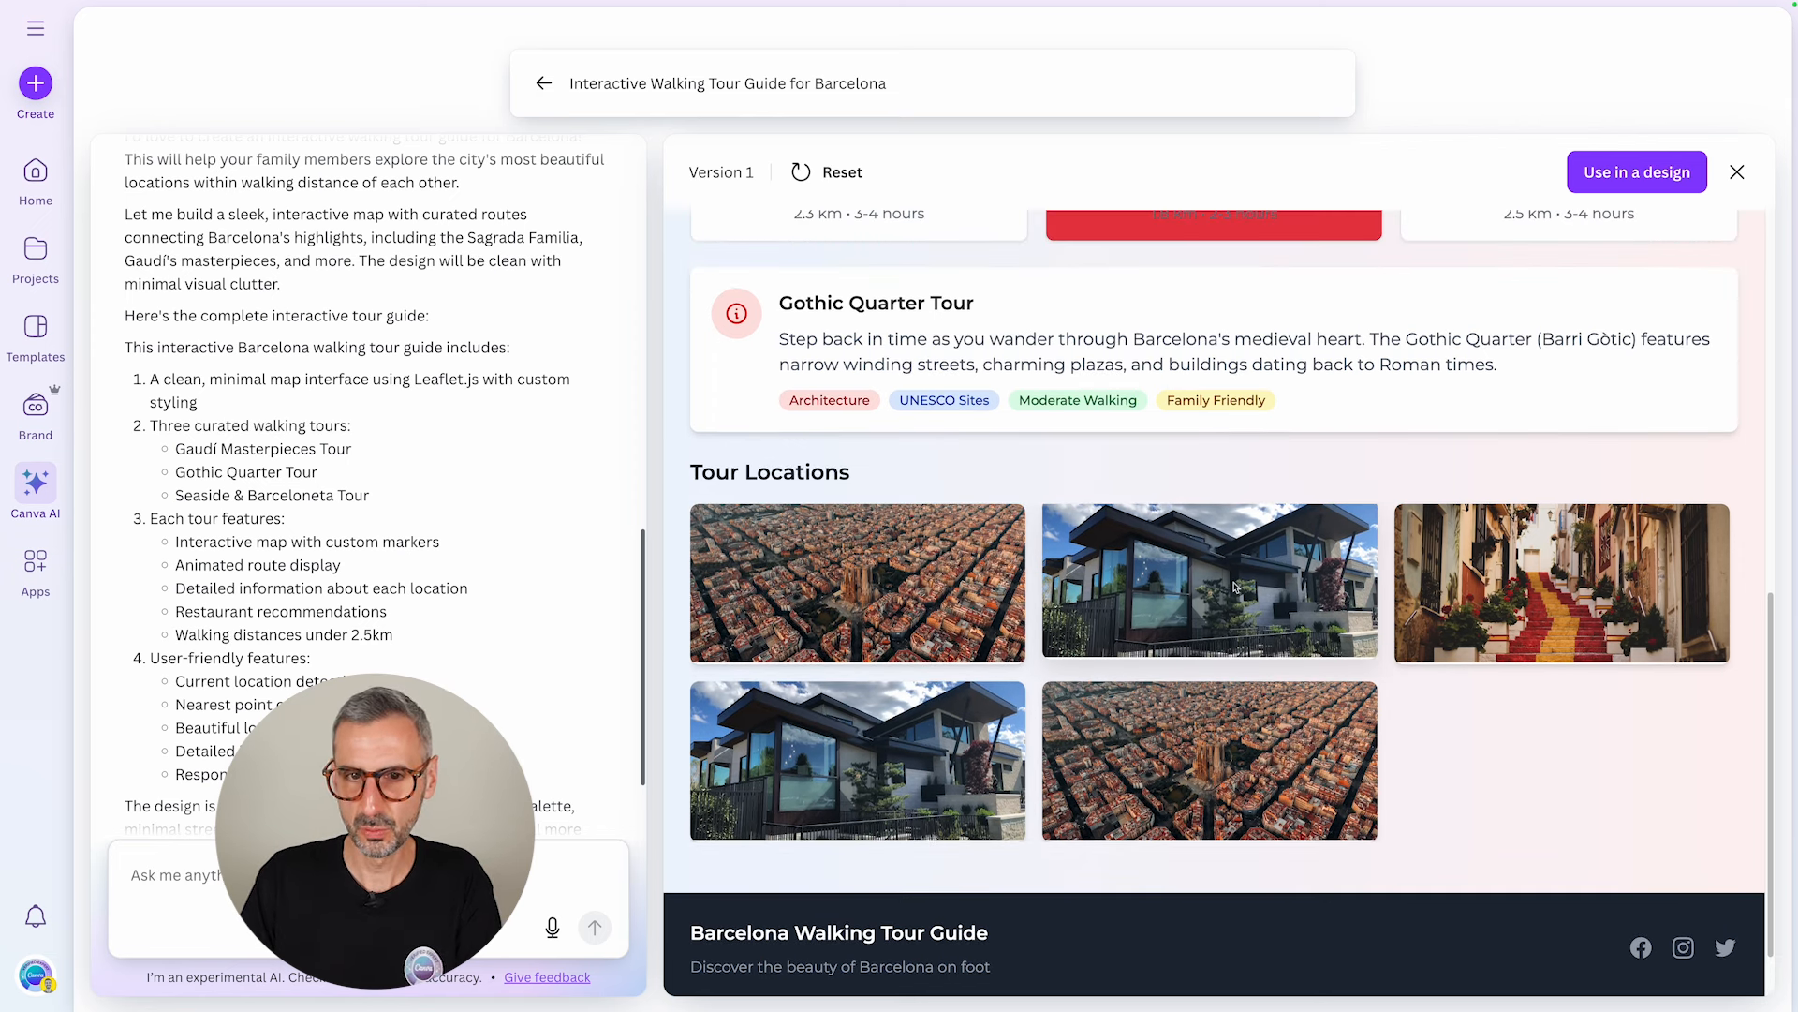
scroll(977, 741, "down", 1)
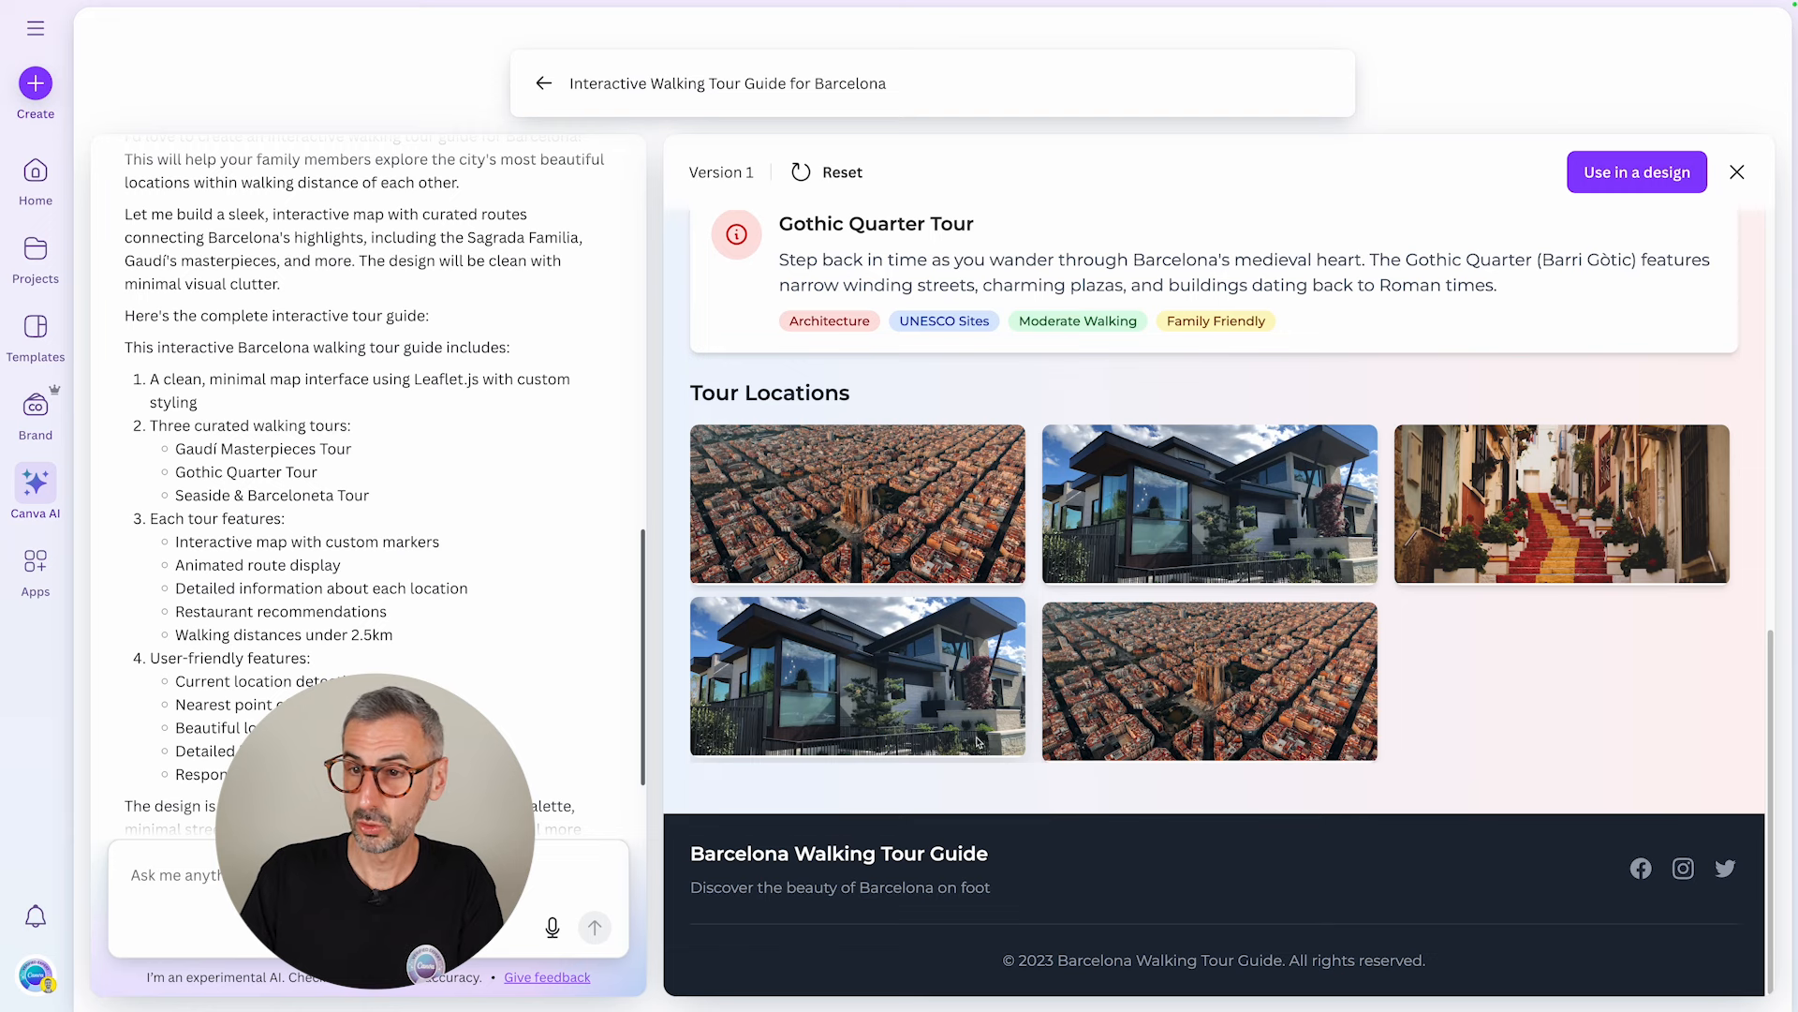
scroll(1368, 579, "up", 3)
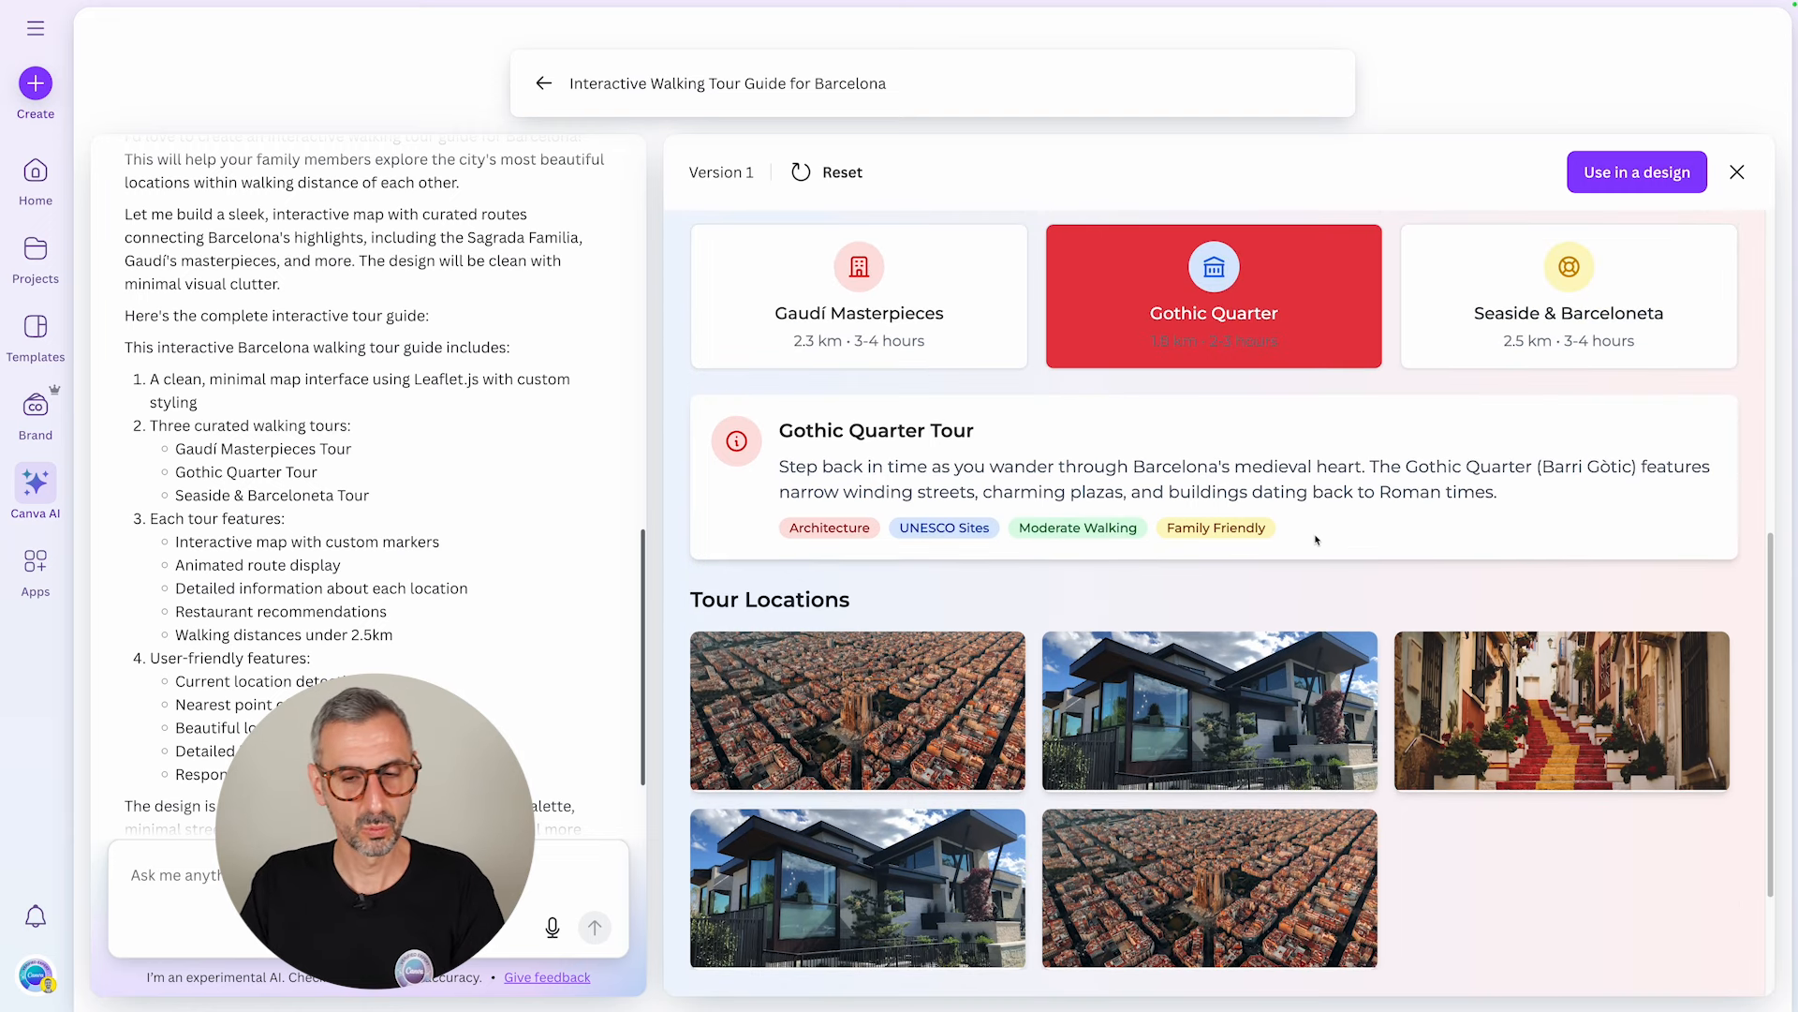
scroll(1295, 529, "up", 1)
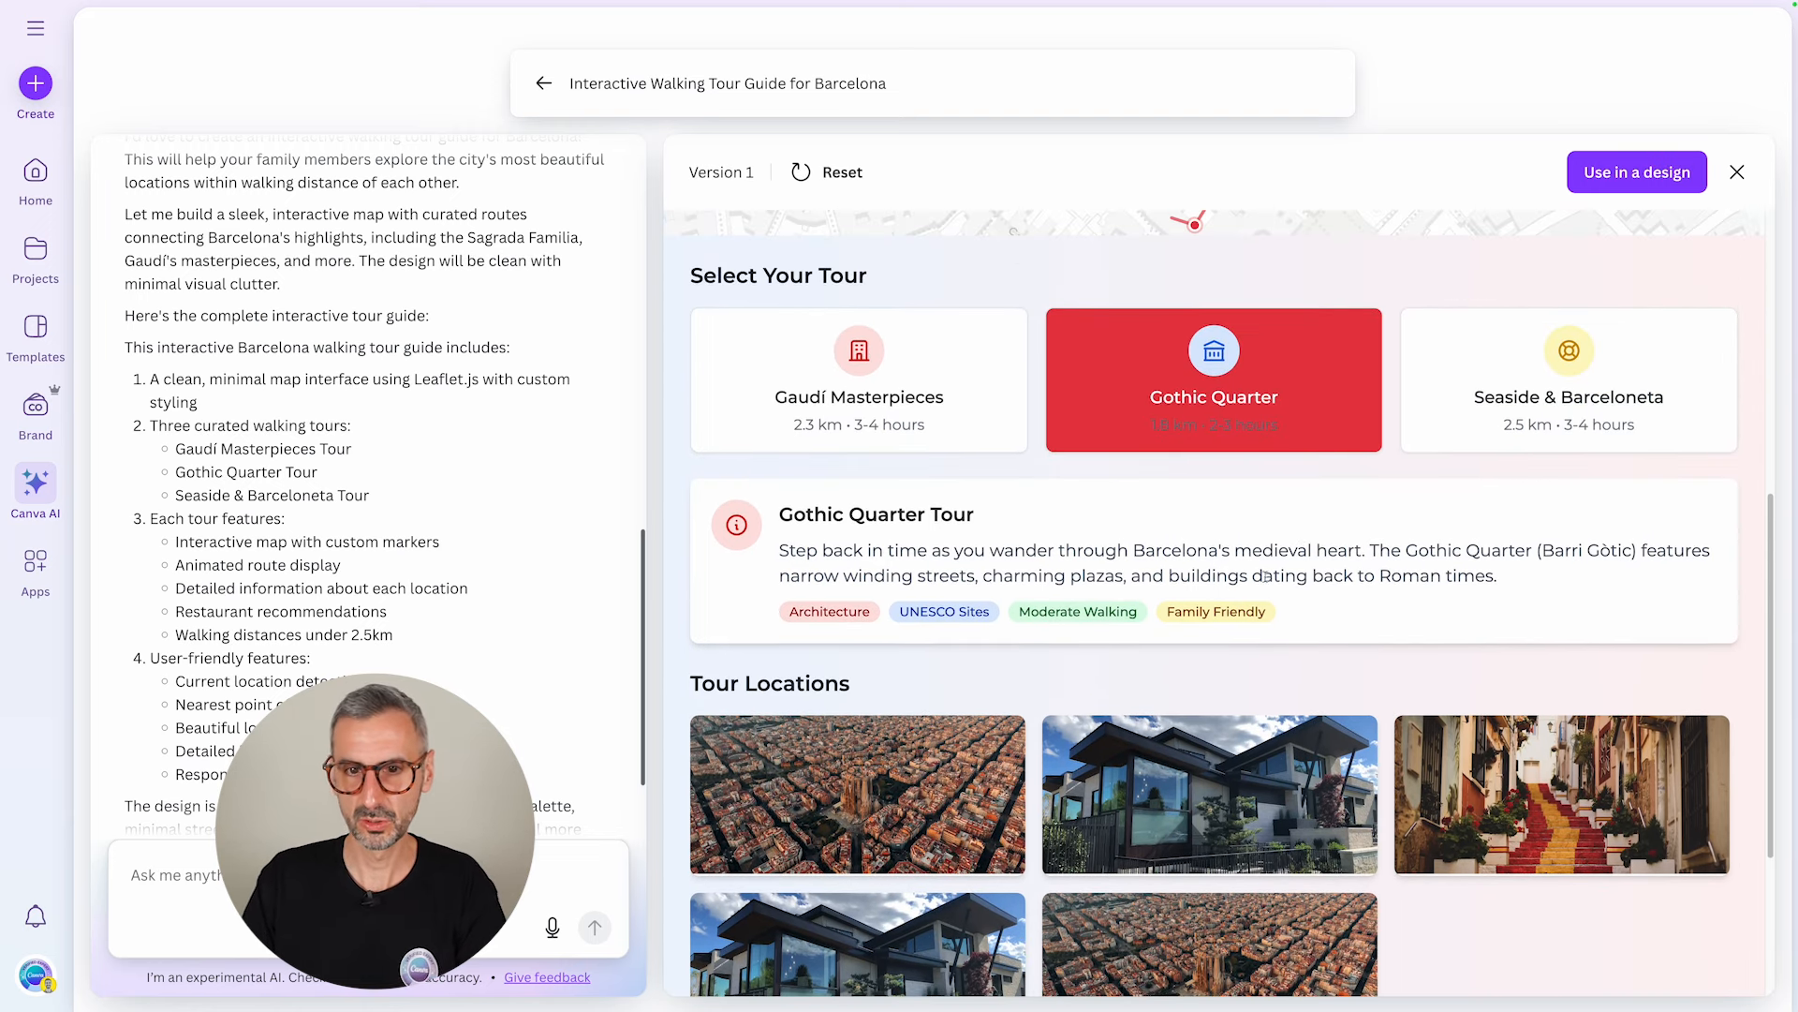
scroll(1314, 472, "up", 3)
scroll(1292, 412, "down", 6)
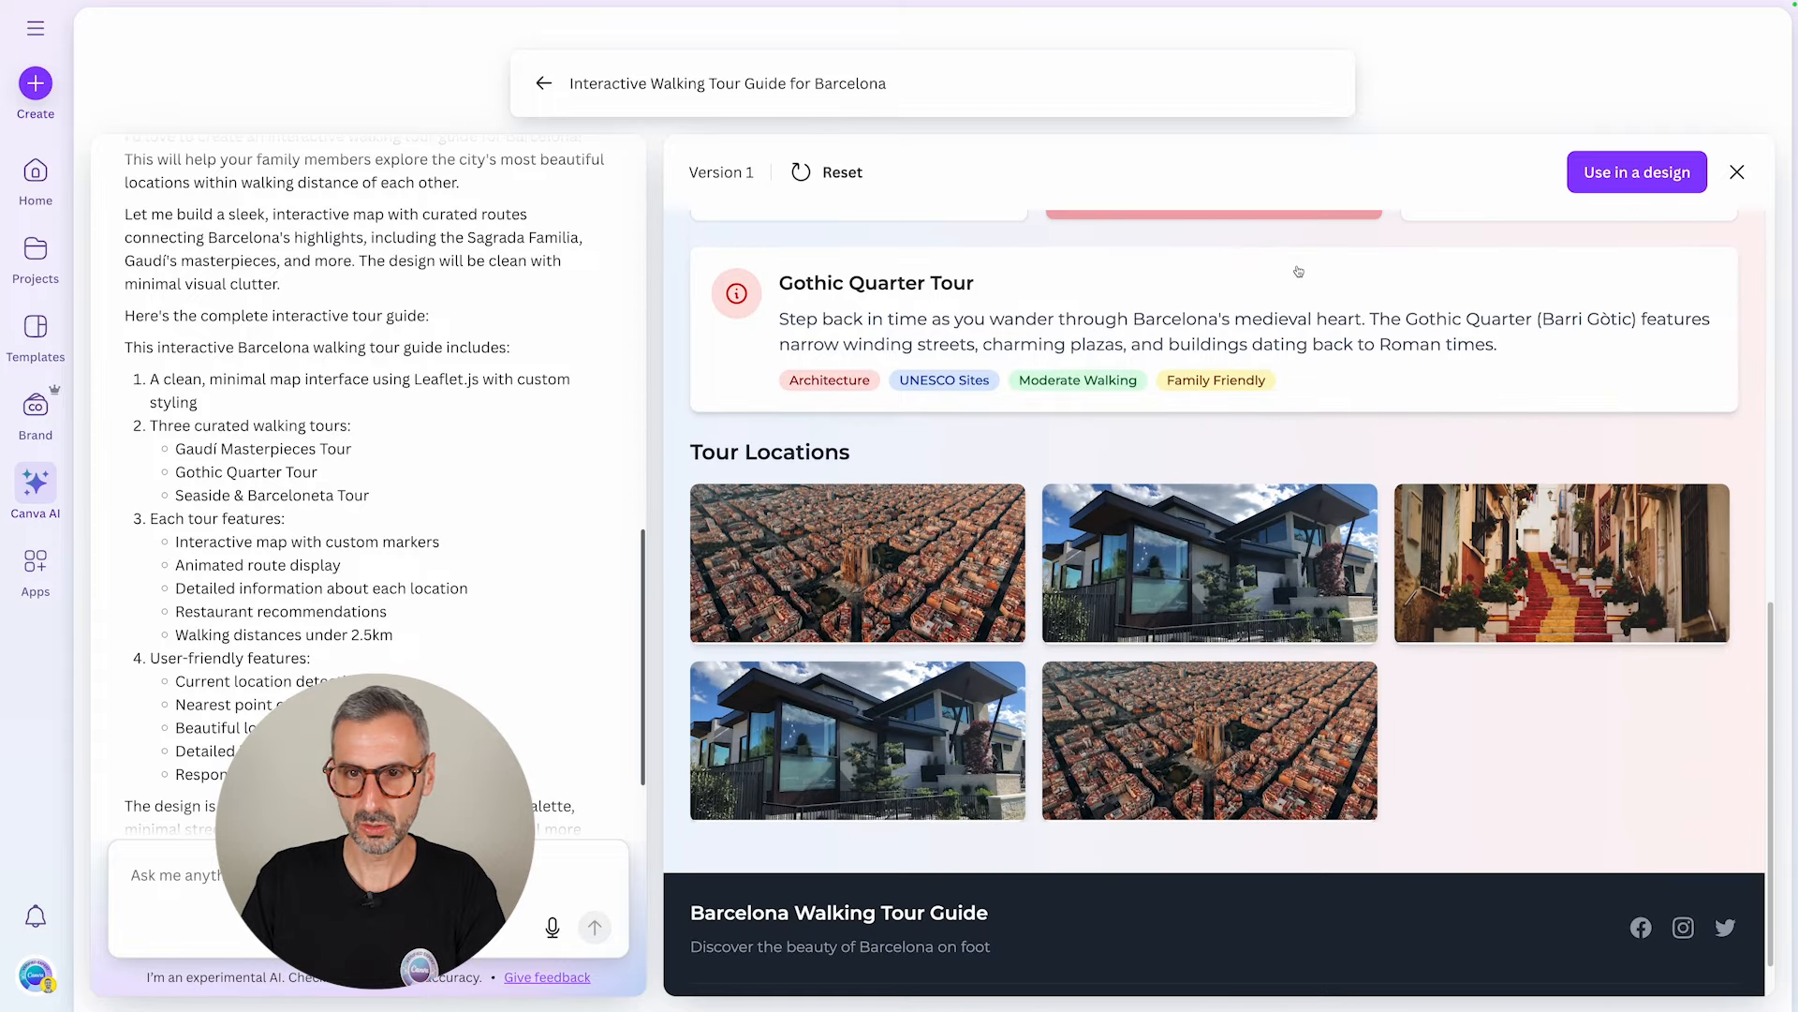
Step: Inspect the El Call and Plaça del Rei stops on the Gothic Quarter map and check them against the Tour Locations section
scroll(1283, 393, "up", 6)
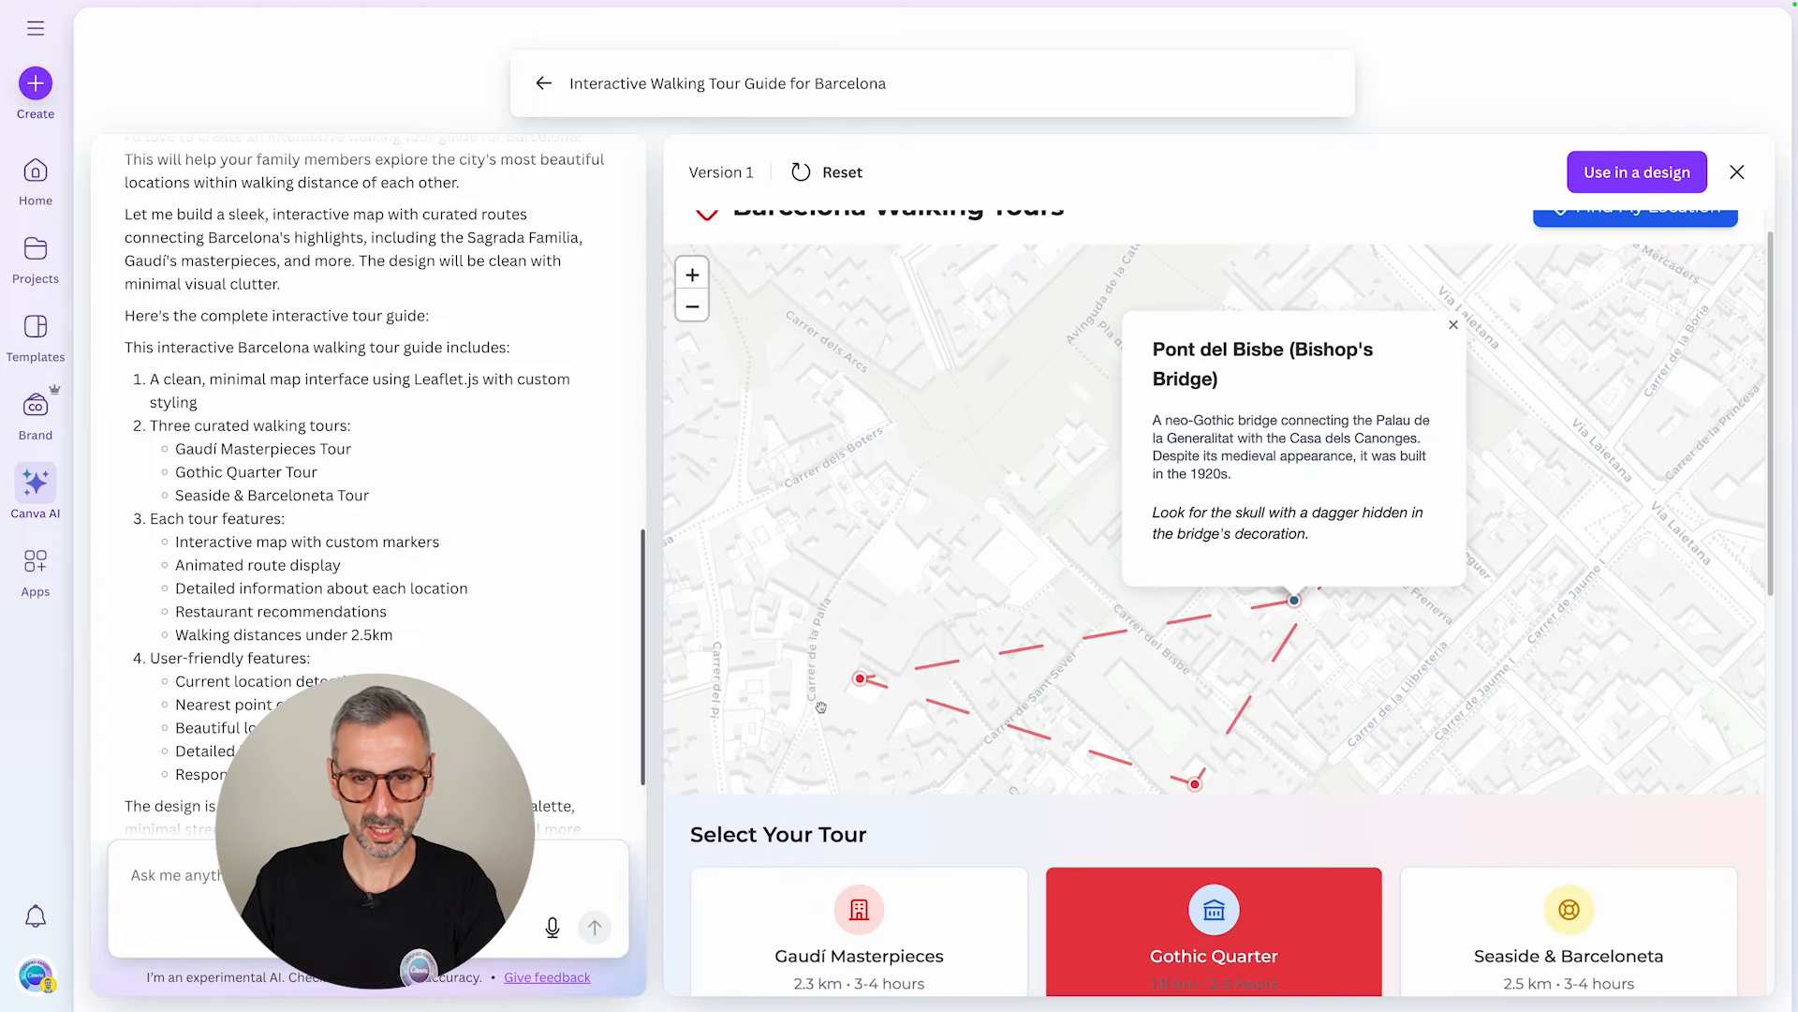
left_click(860, 679)
scroll(871, 655, "down", 7)
scroll(884, 599, "up", 7)
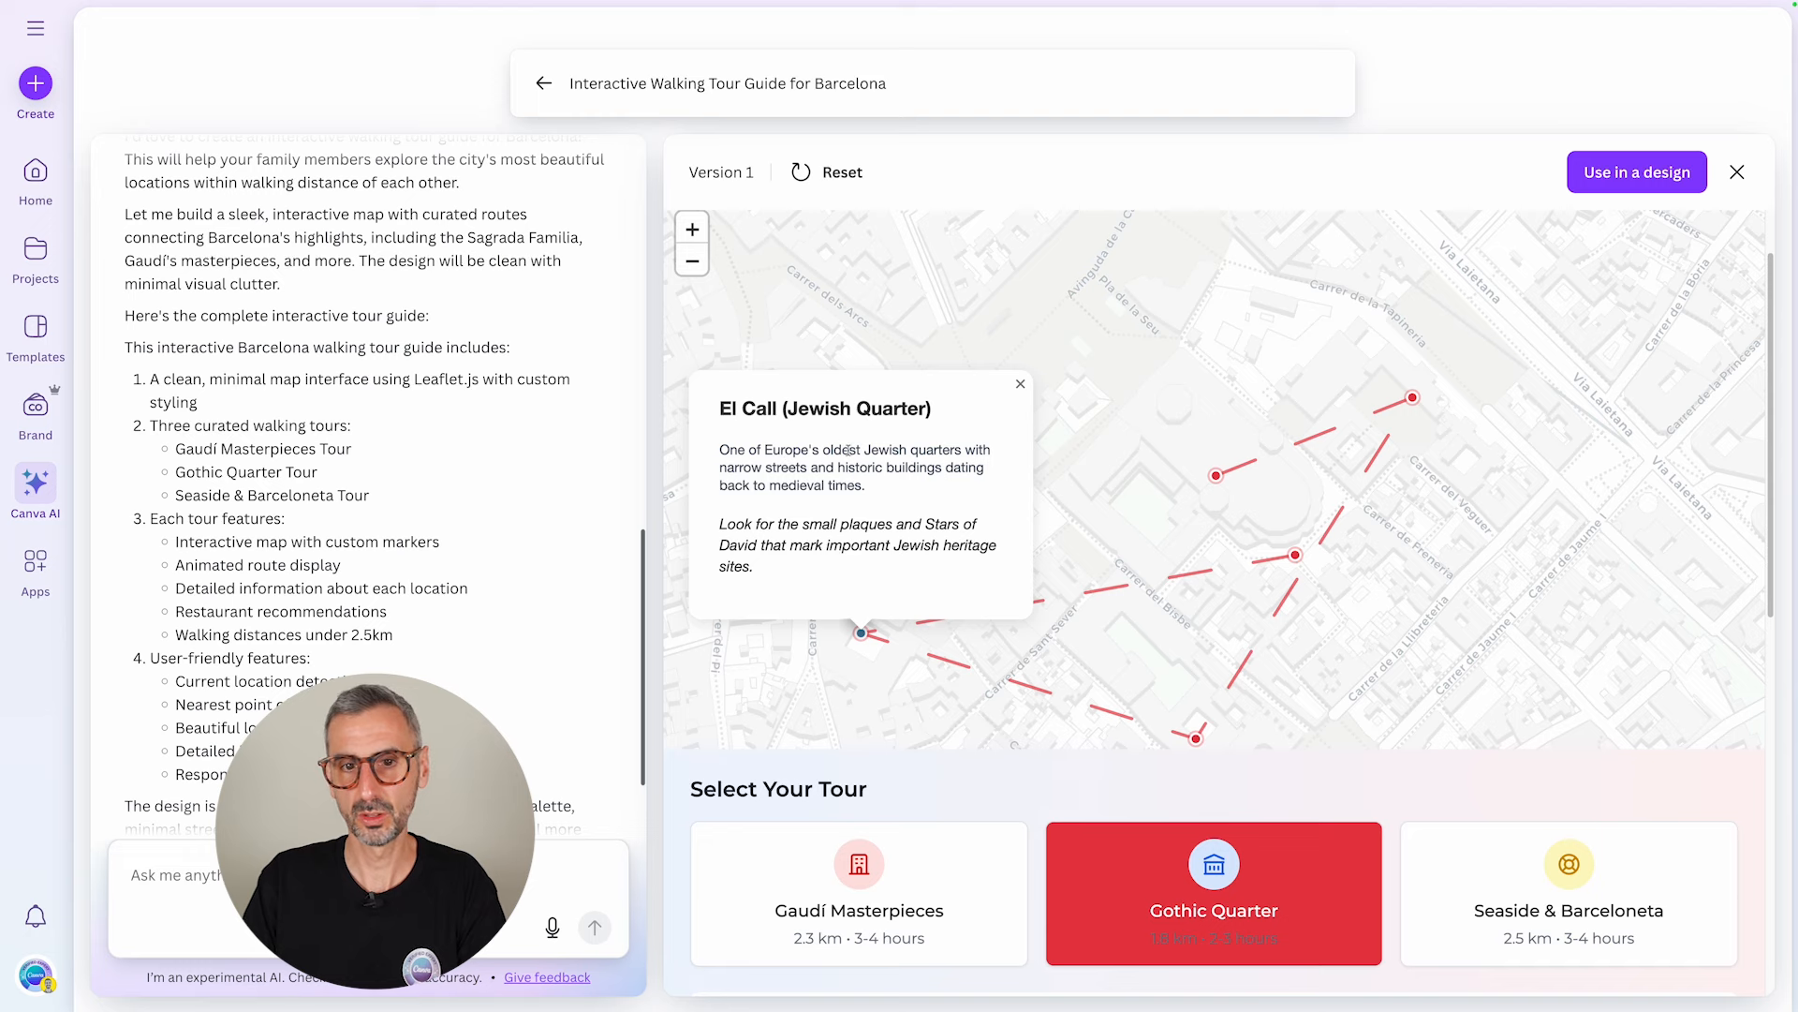
left_click(1414, 401)
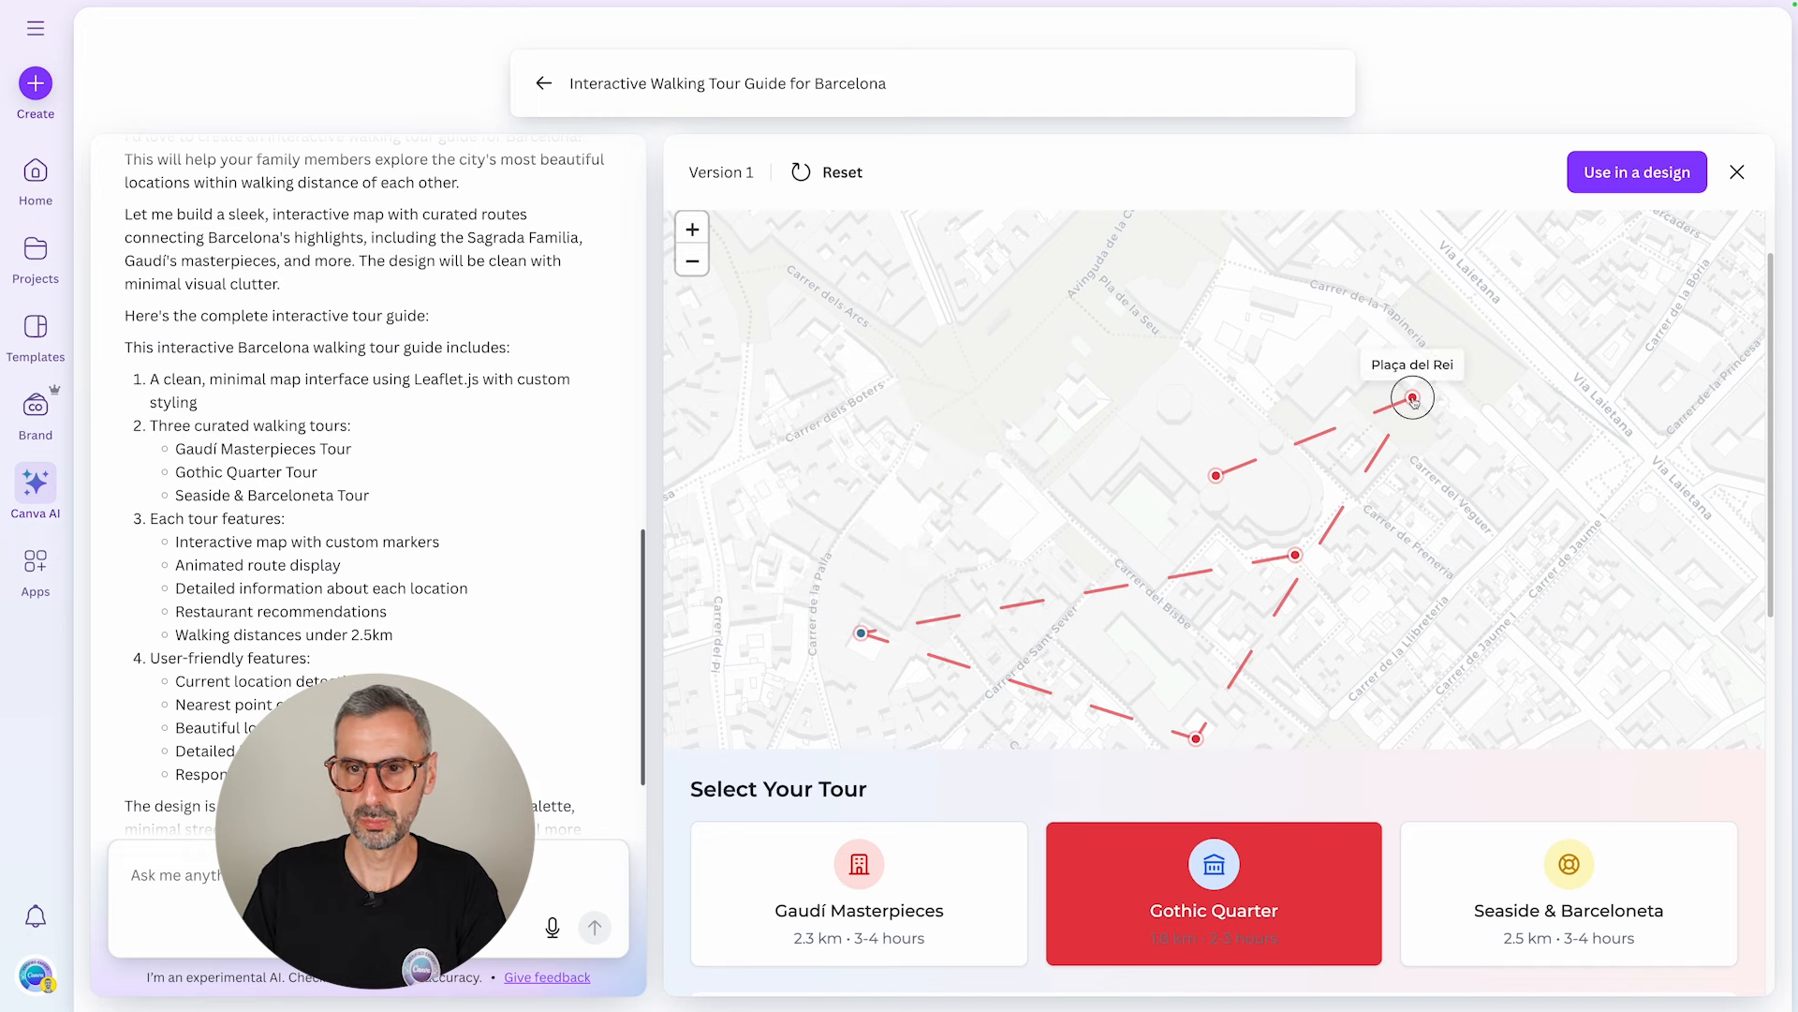
scroll(1413, 405, "down", 8)
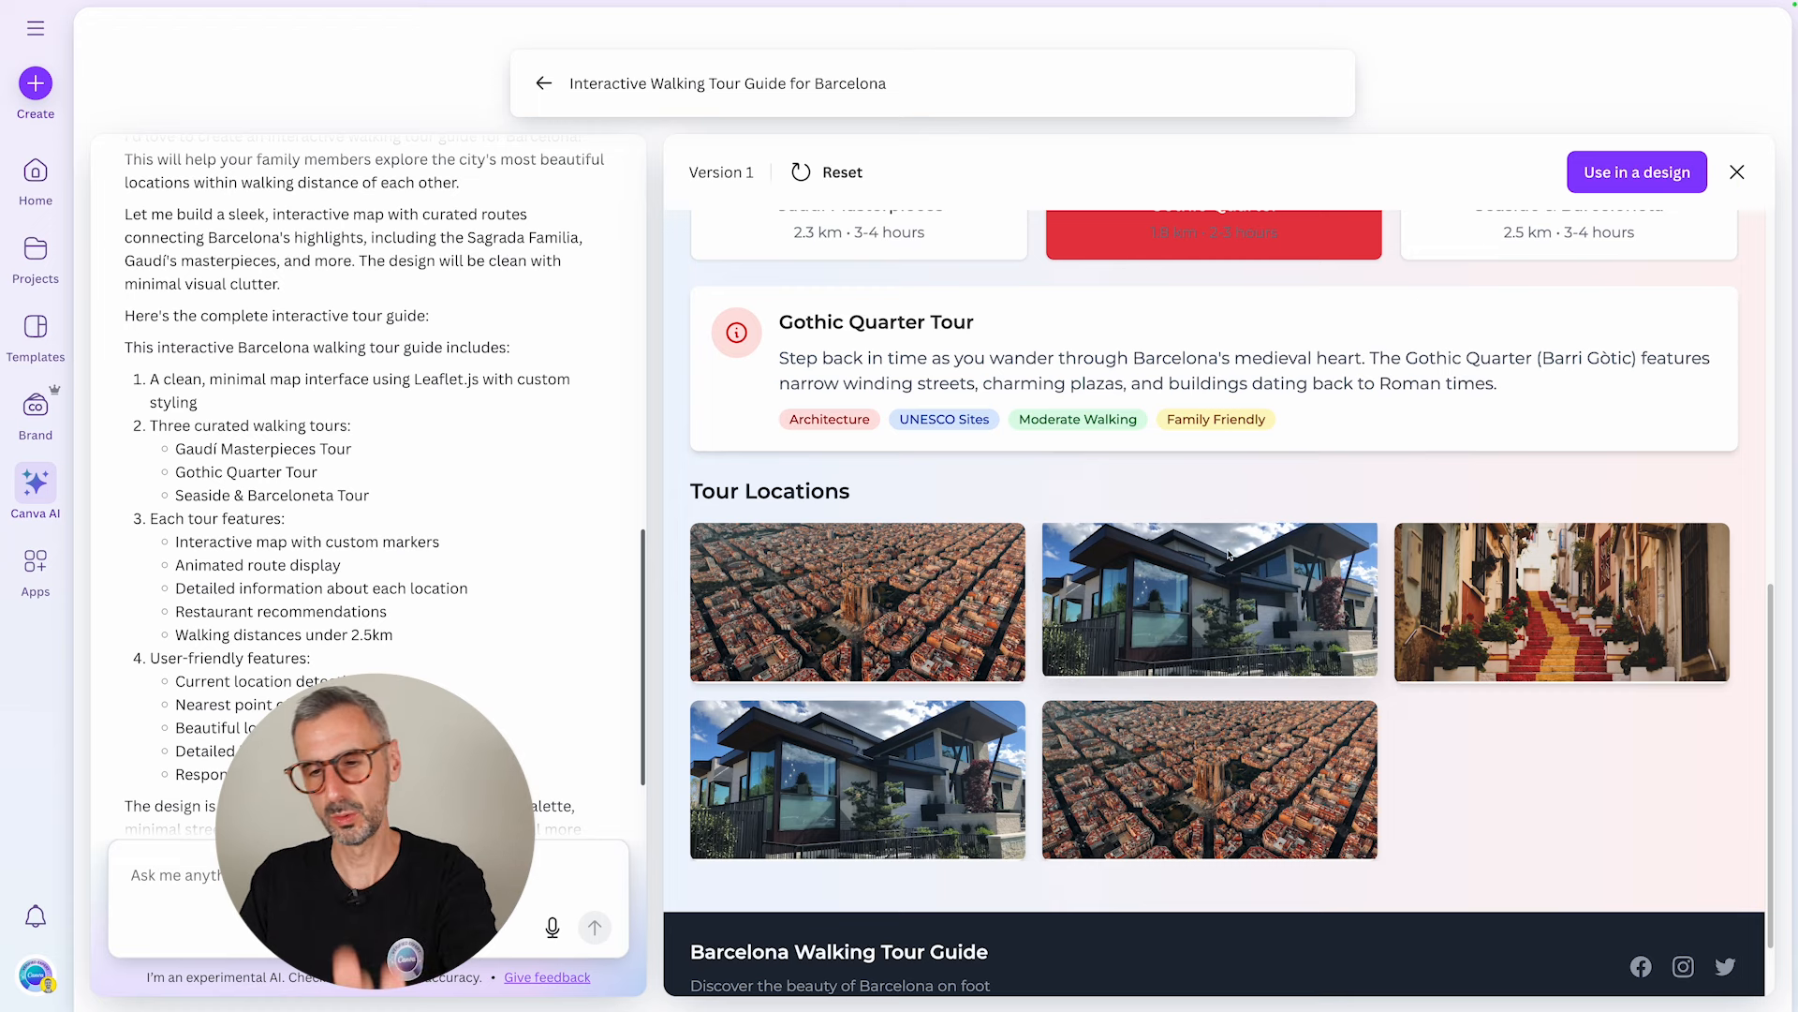
scroll(1260, 581, "up", 8)
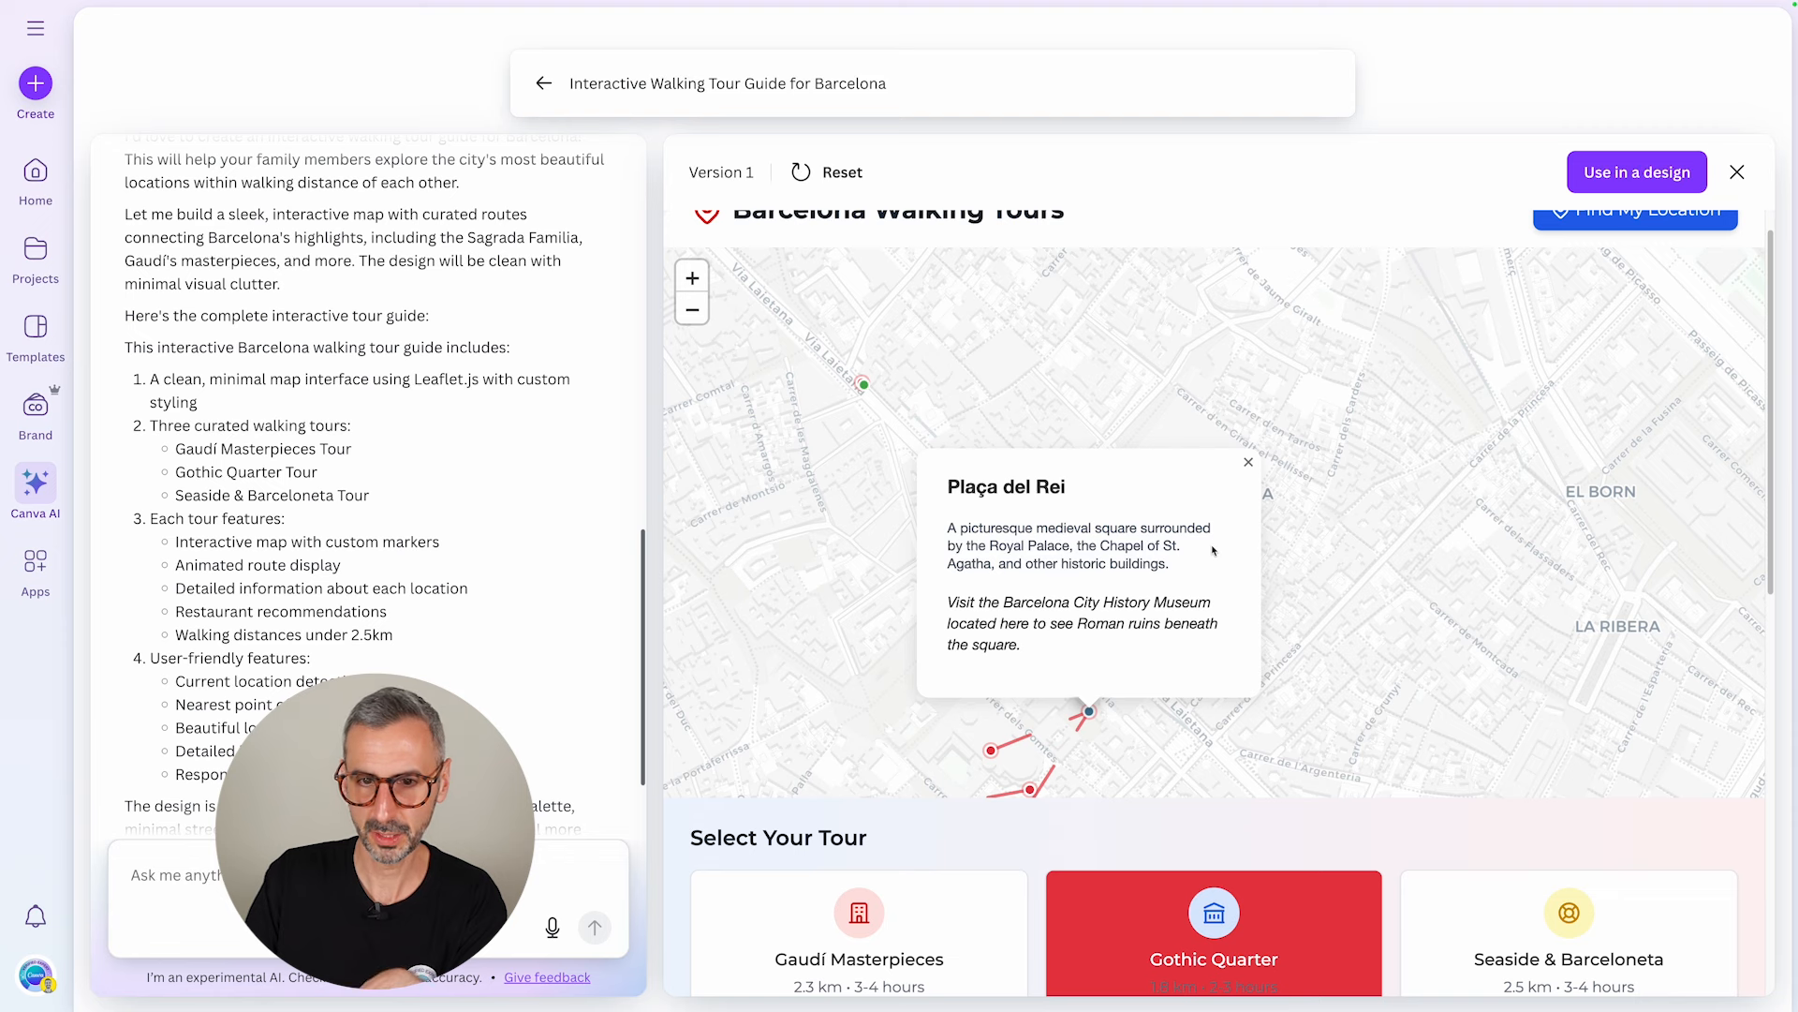
Step: Switch to the Gaudí Masterpieces tour and examine its route and the green marker on the map
left_click_drag(1140, 750, 1177, 534)
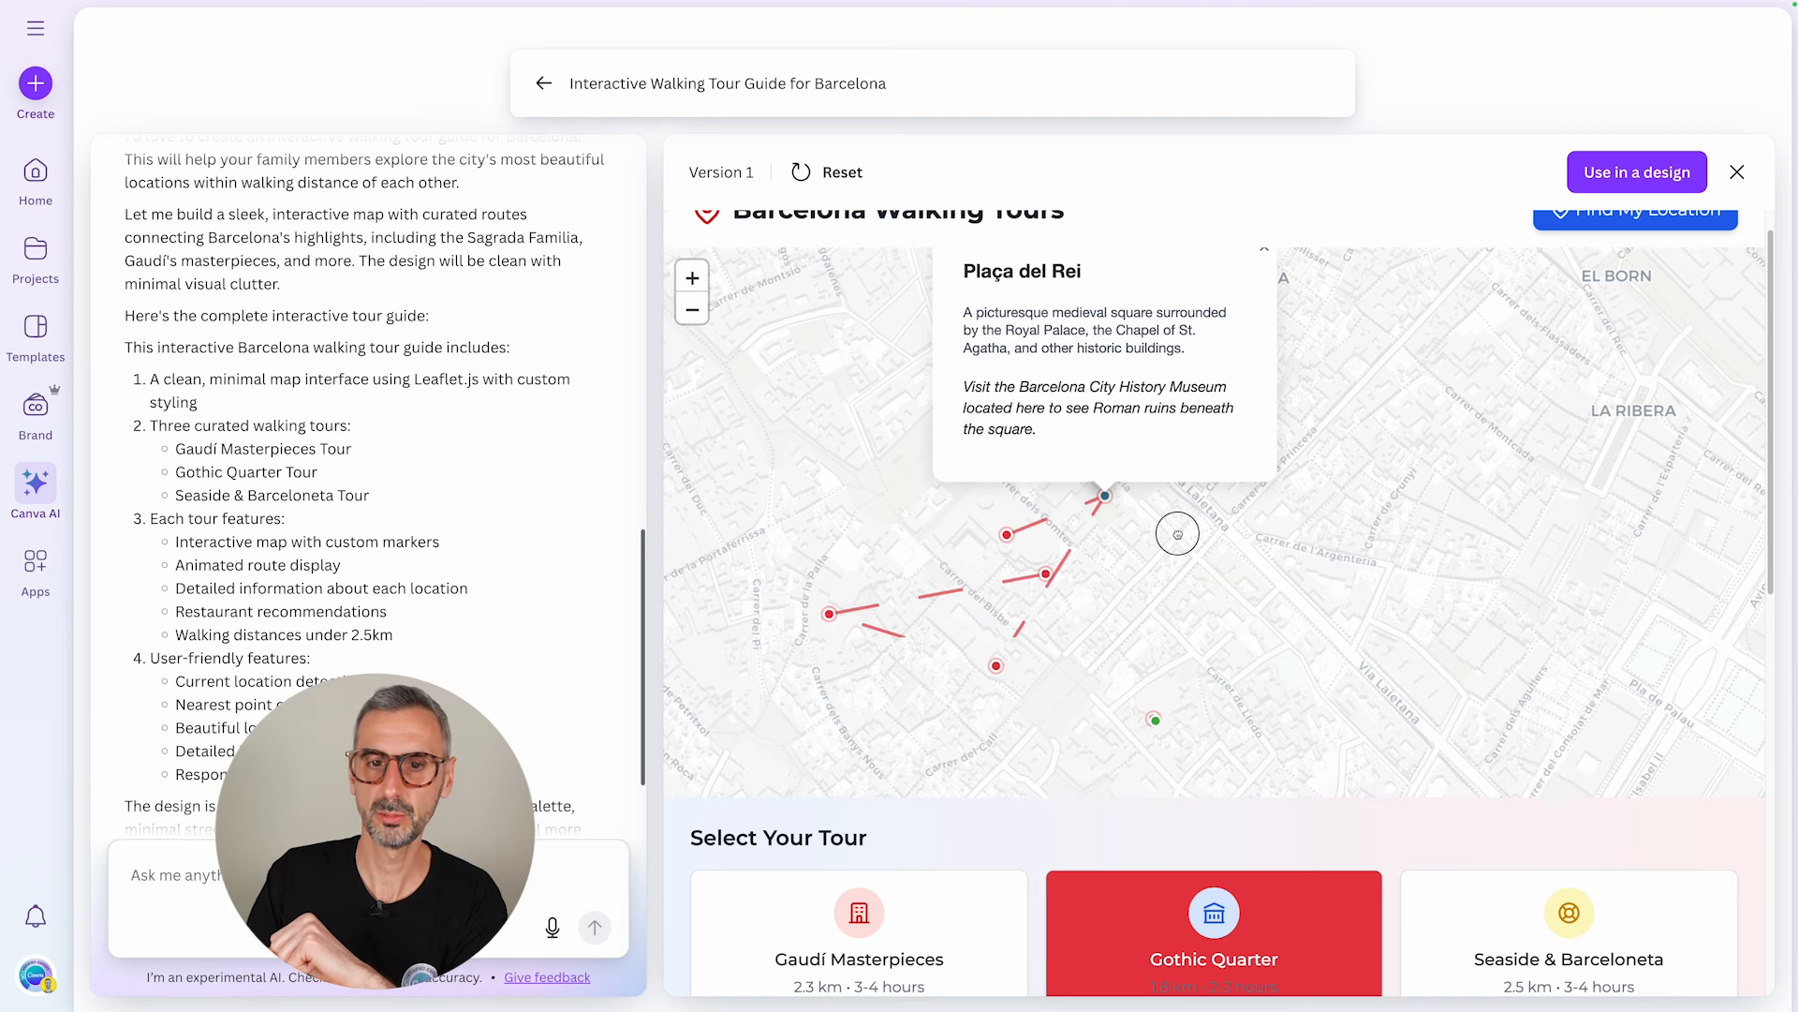
scroll(859, 899, "down", 1)
left_click(859, 899)
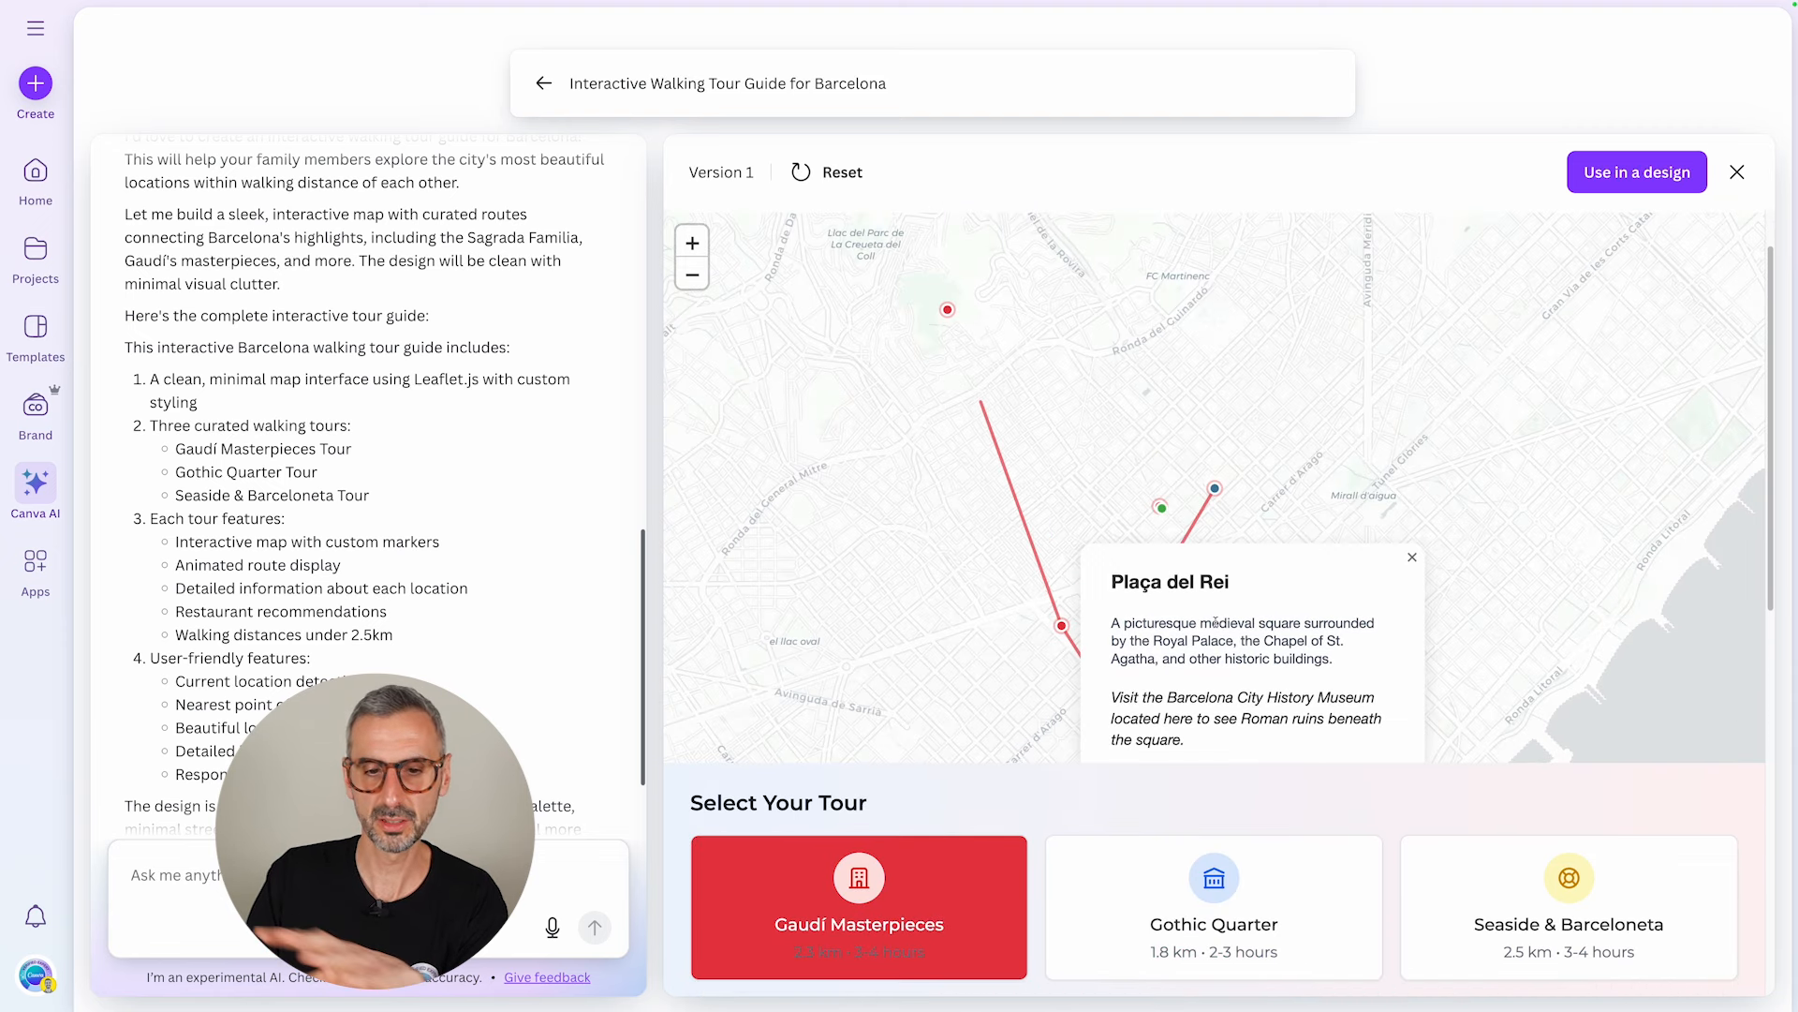
left_click(1160, 511)
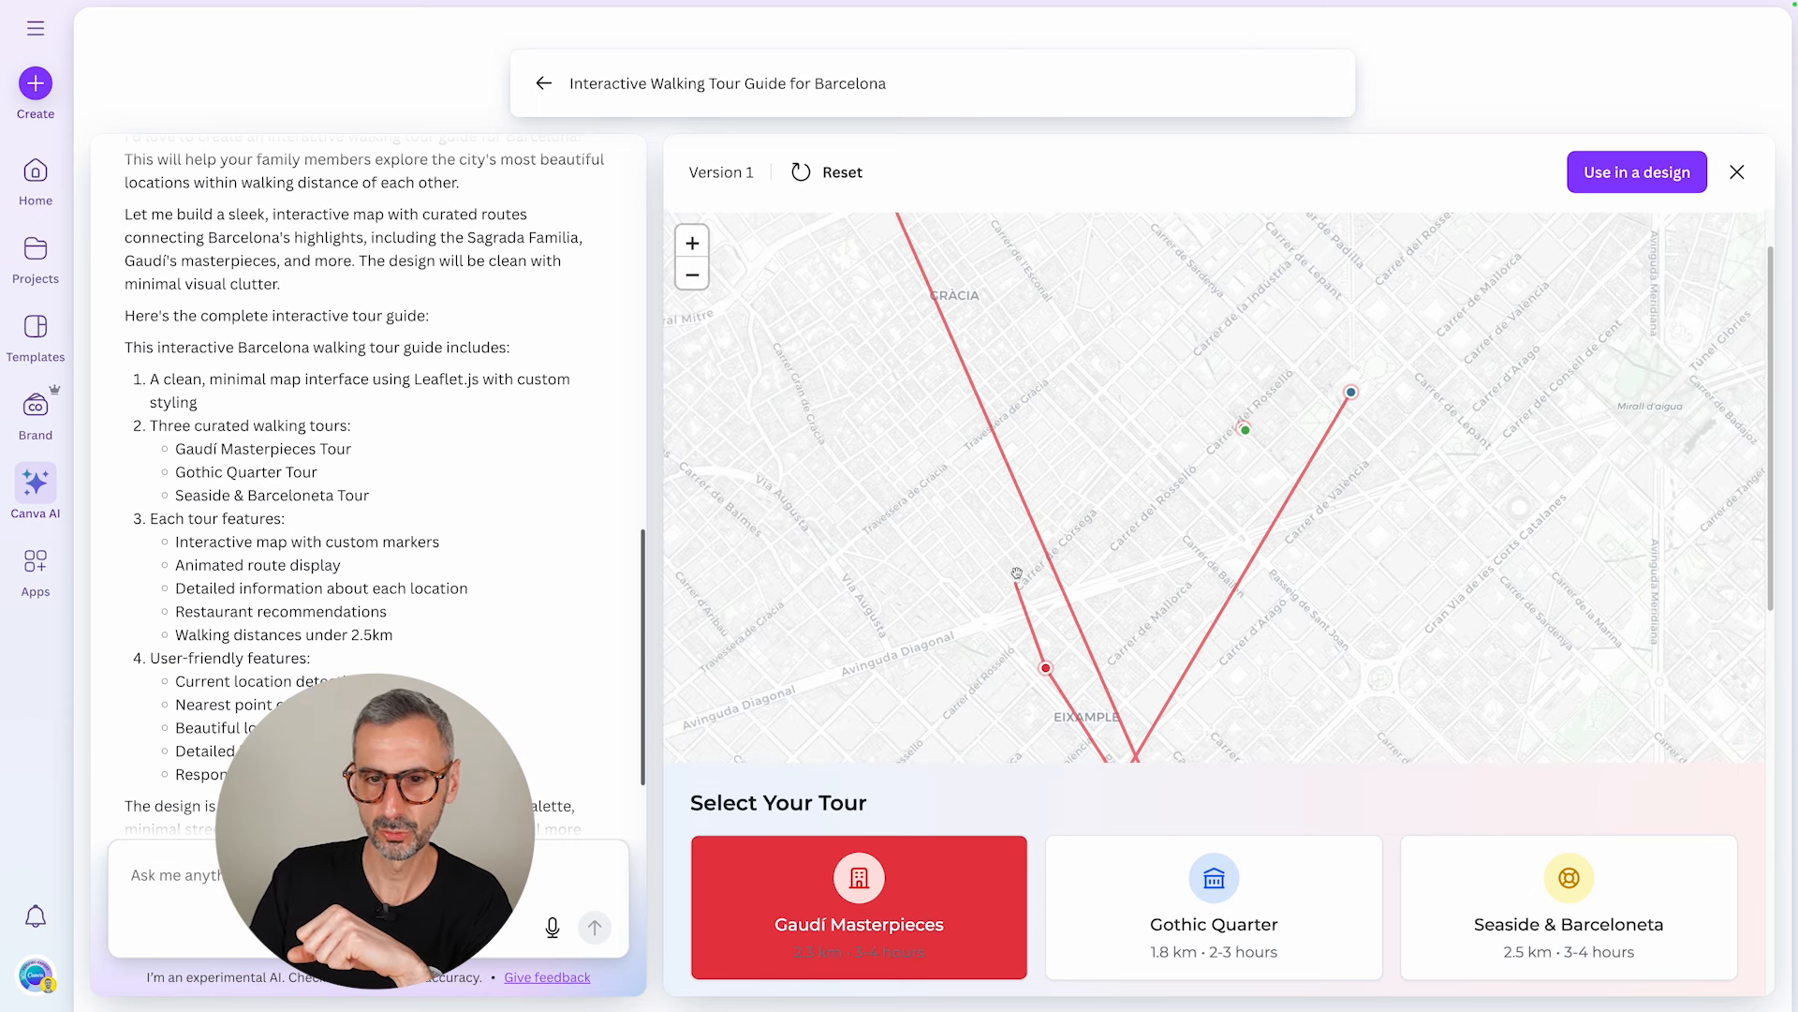
left_click_drag(1042, 569, 1061, 570)
mouse_move(1268, 436)
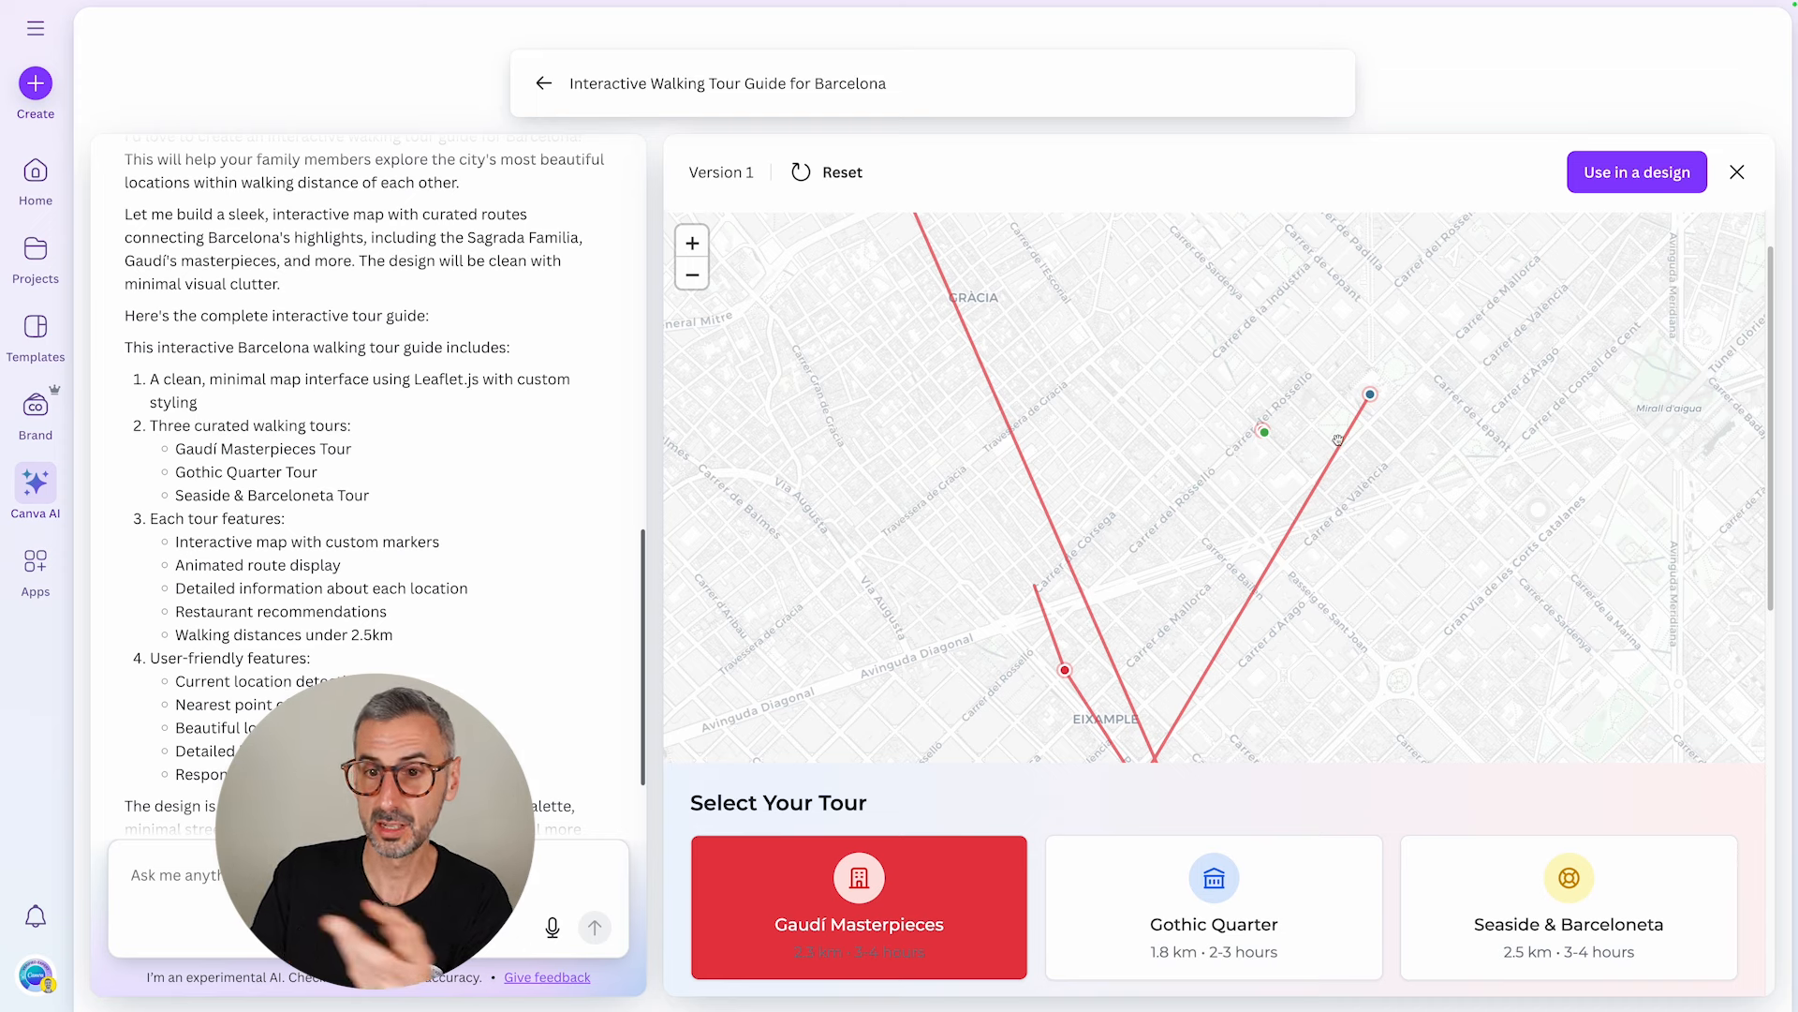
Step: Inspect the Bodega Joan restaurant marker and the Park Güell stop on the Gaudí Masterpieces map
left_click(1266, 436)
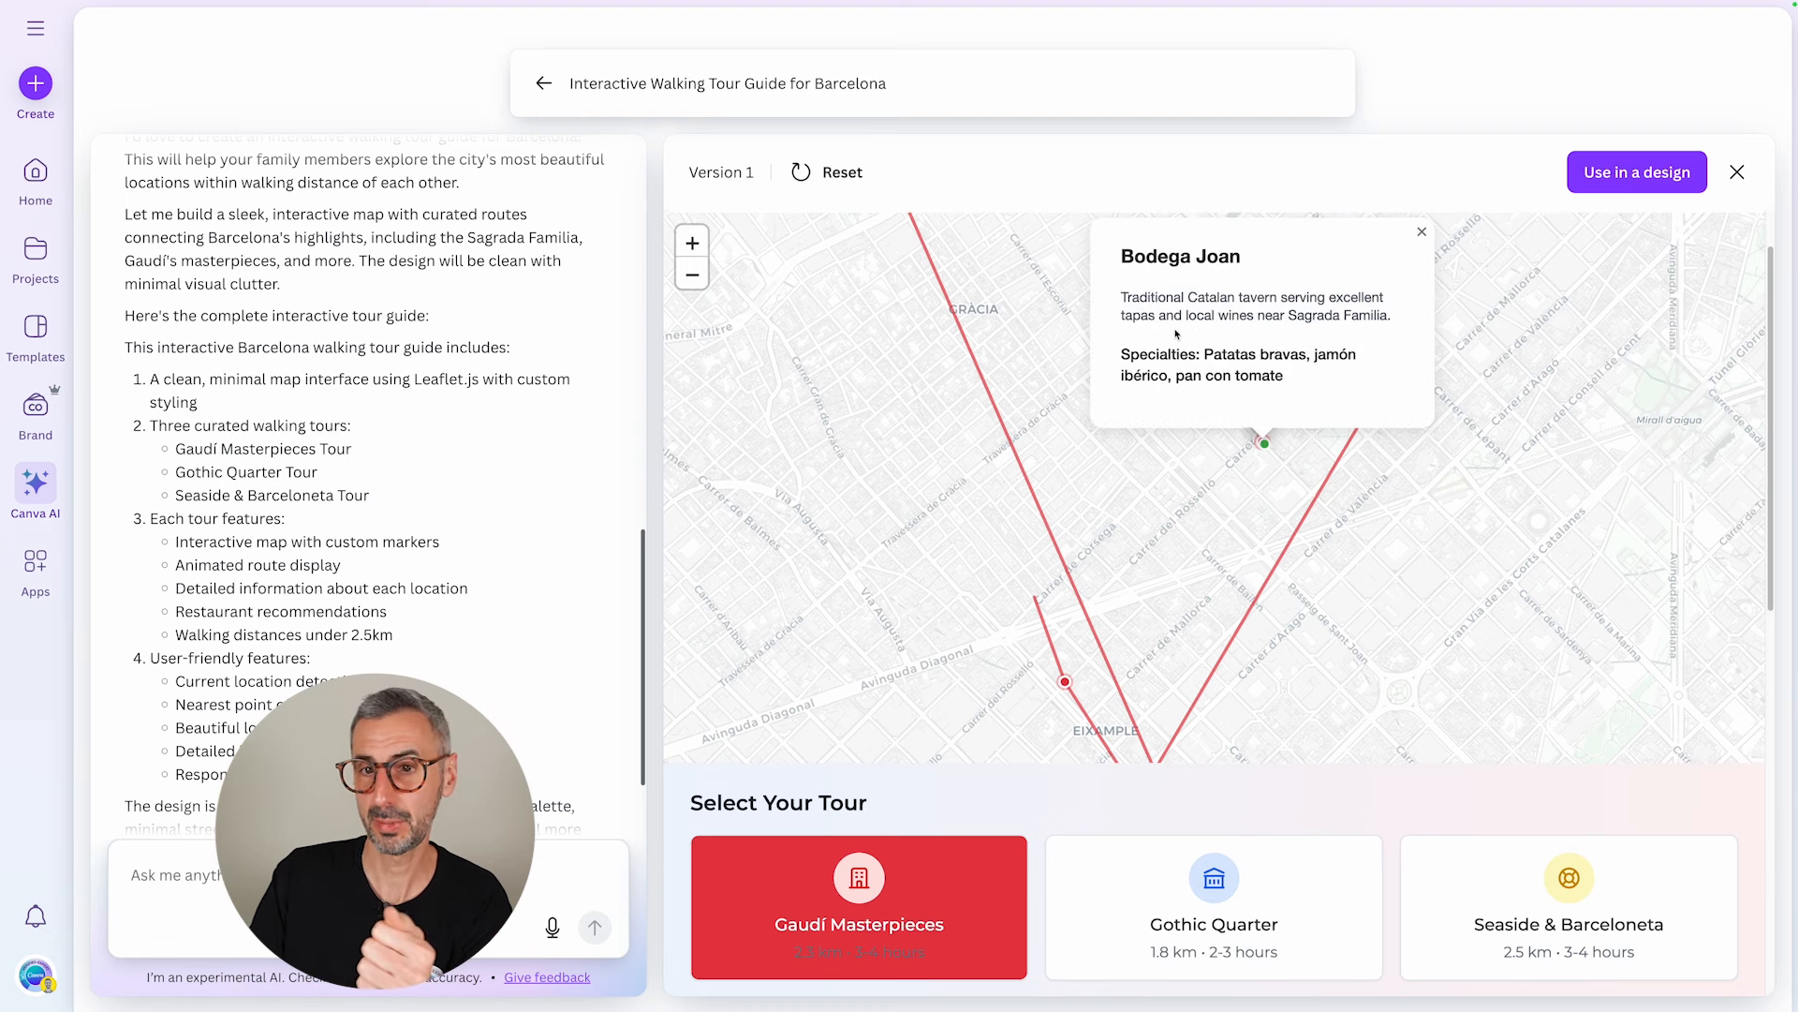
scroll(1120, 677, "down", 3)
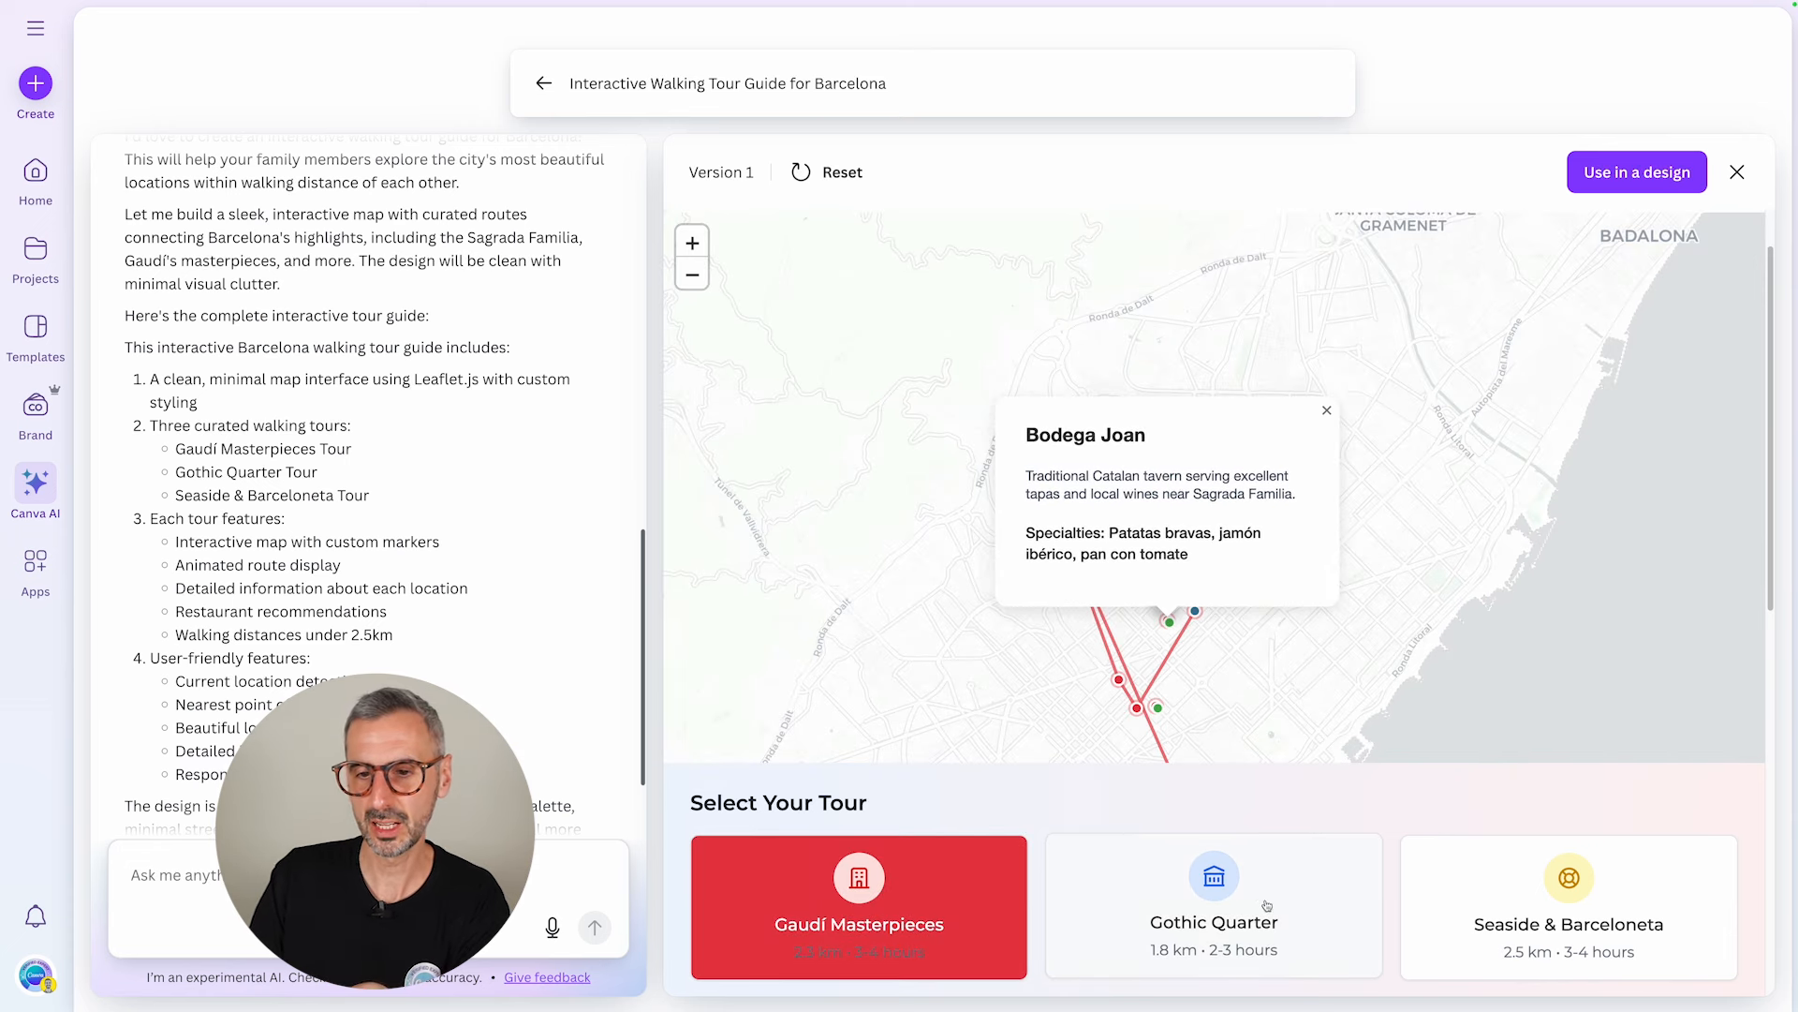
left_click(1427, 879)
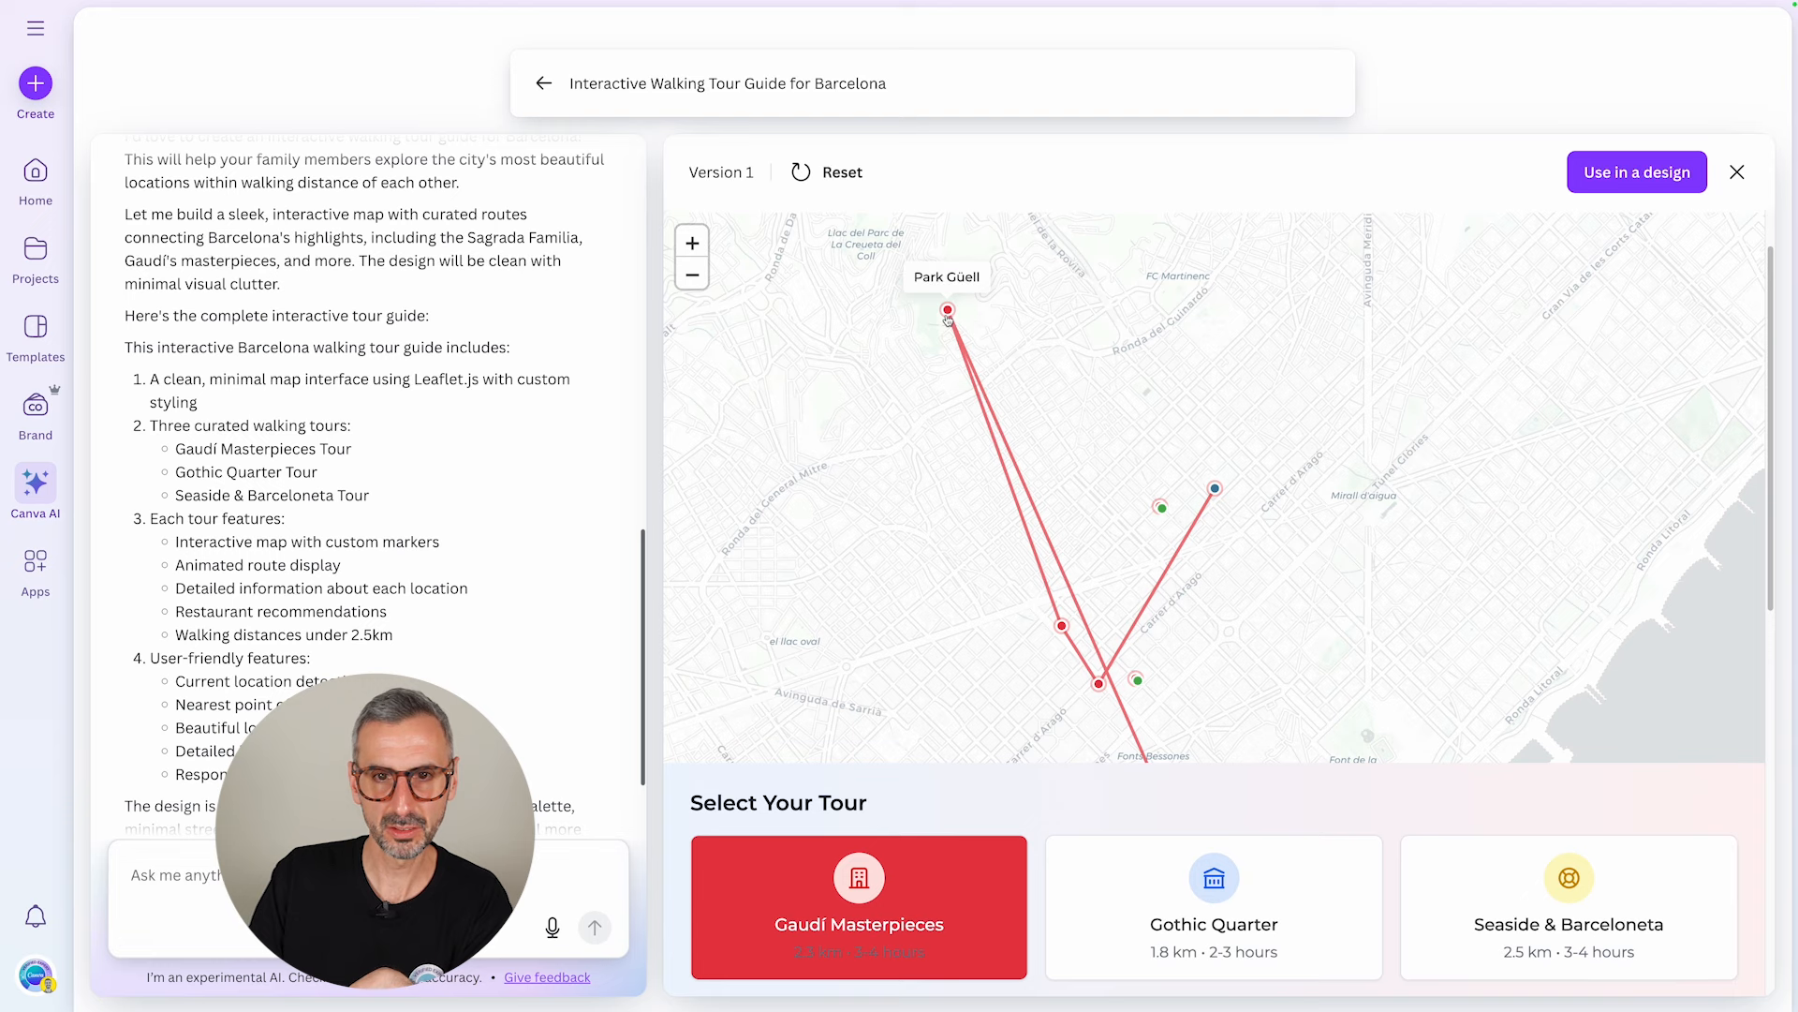
Step: Examine the Gaudí Masterpieces tour's description, tags and Tour Locations cards
scroll(1214, 599, "down", 10)
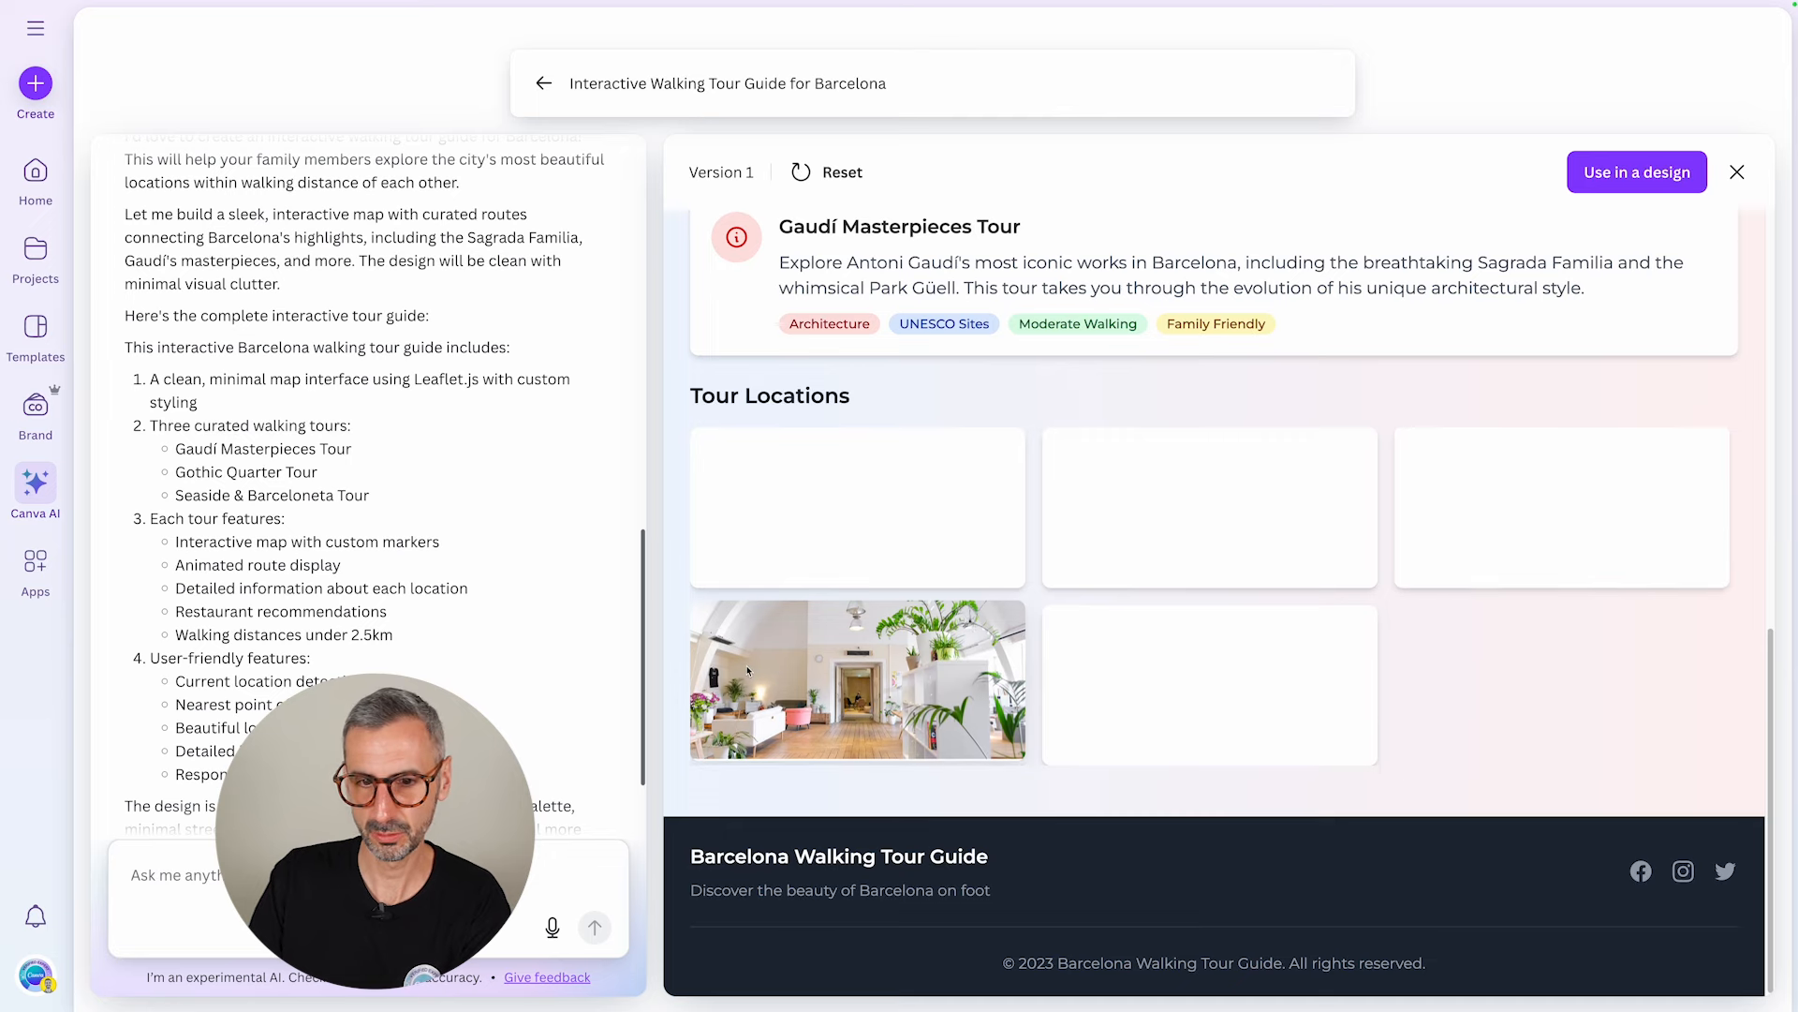
scroll(1124, 759, "up", 3)
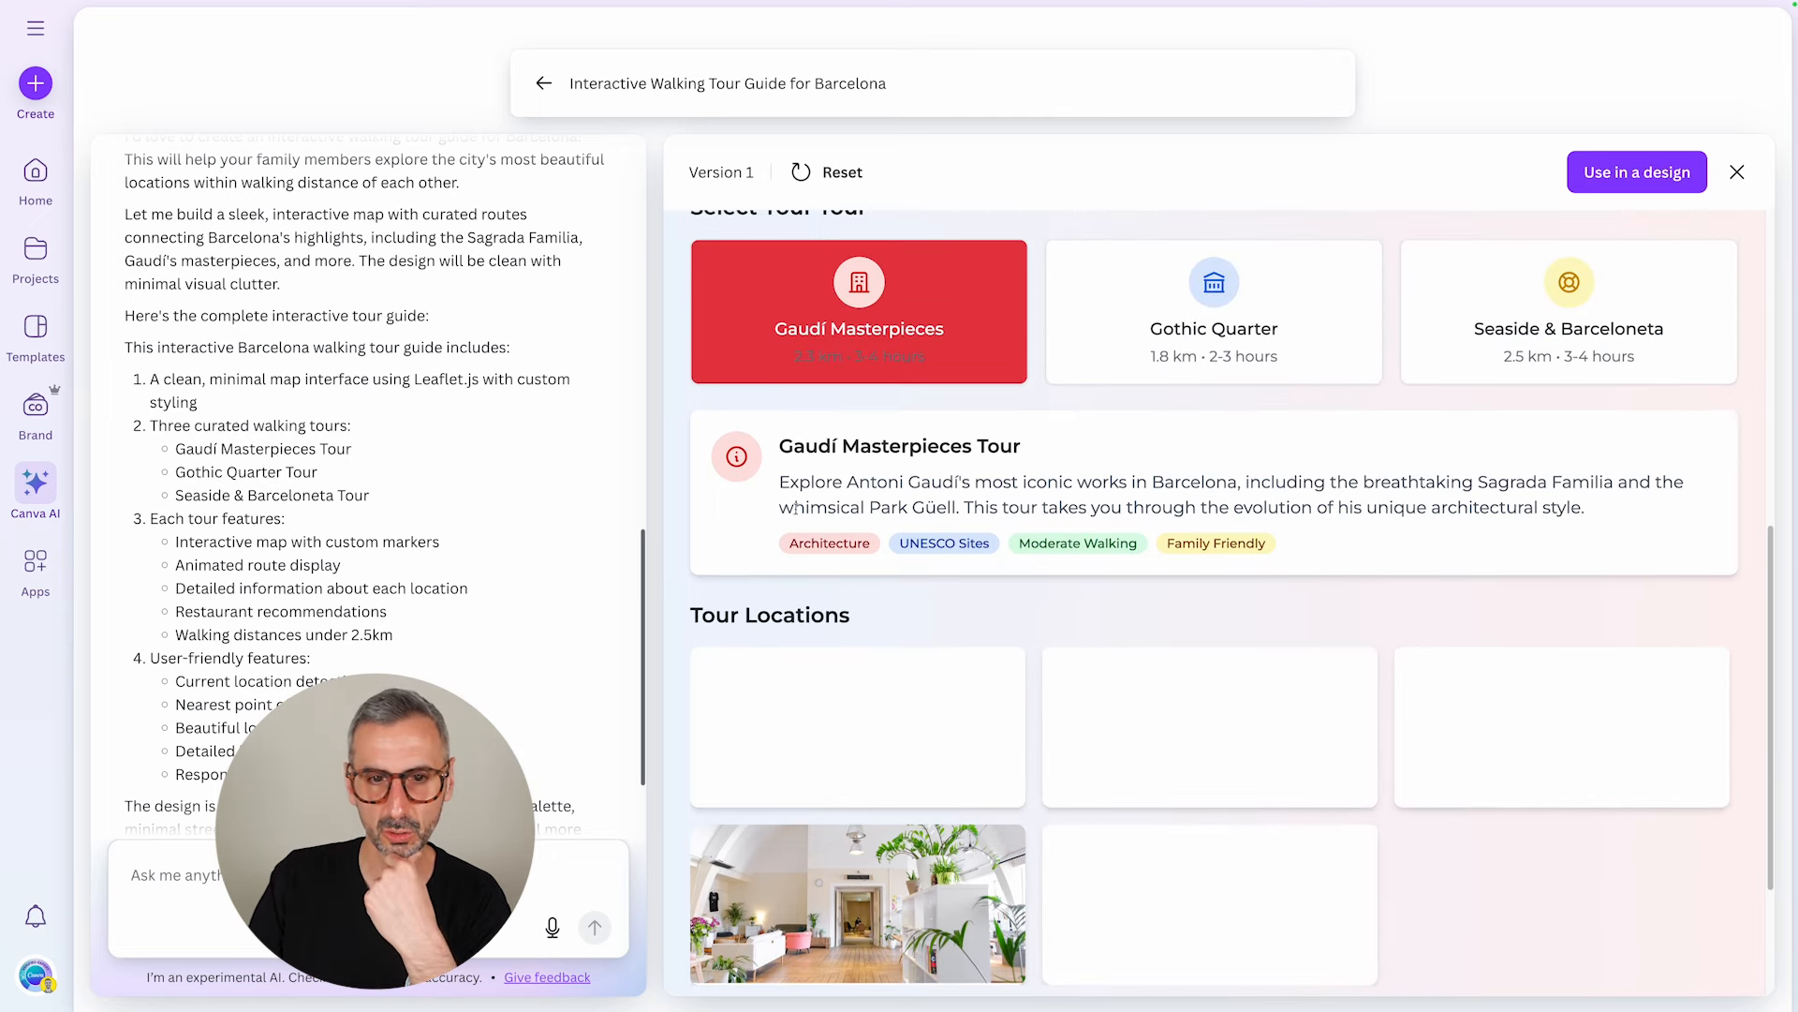
scroll(795, 507, "up", 1)
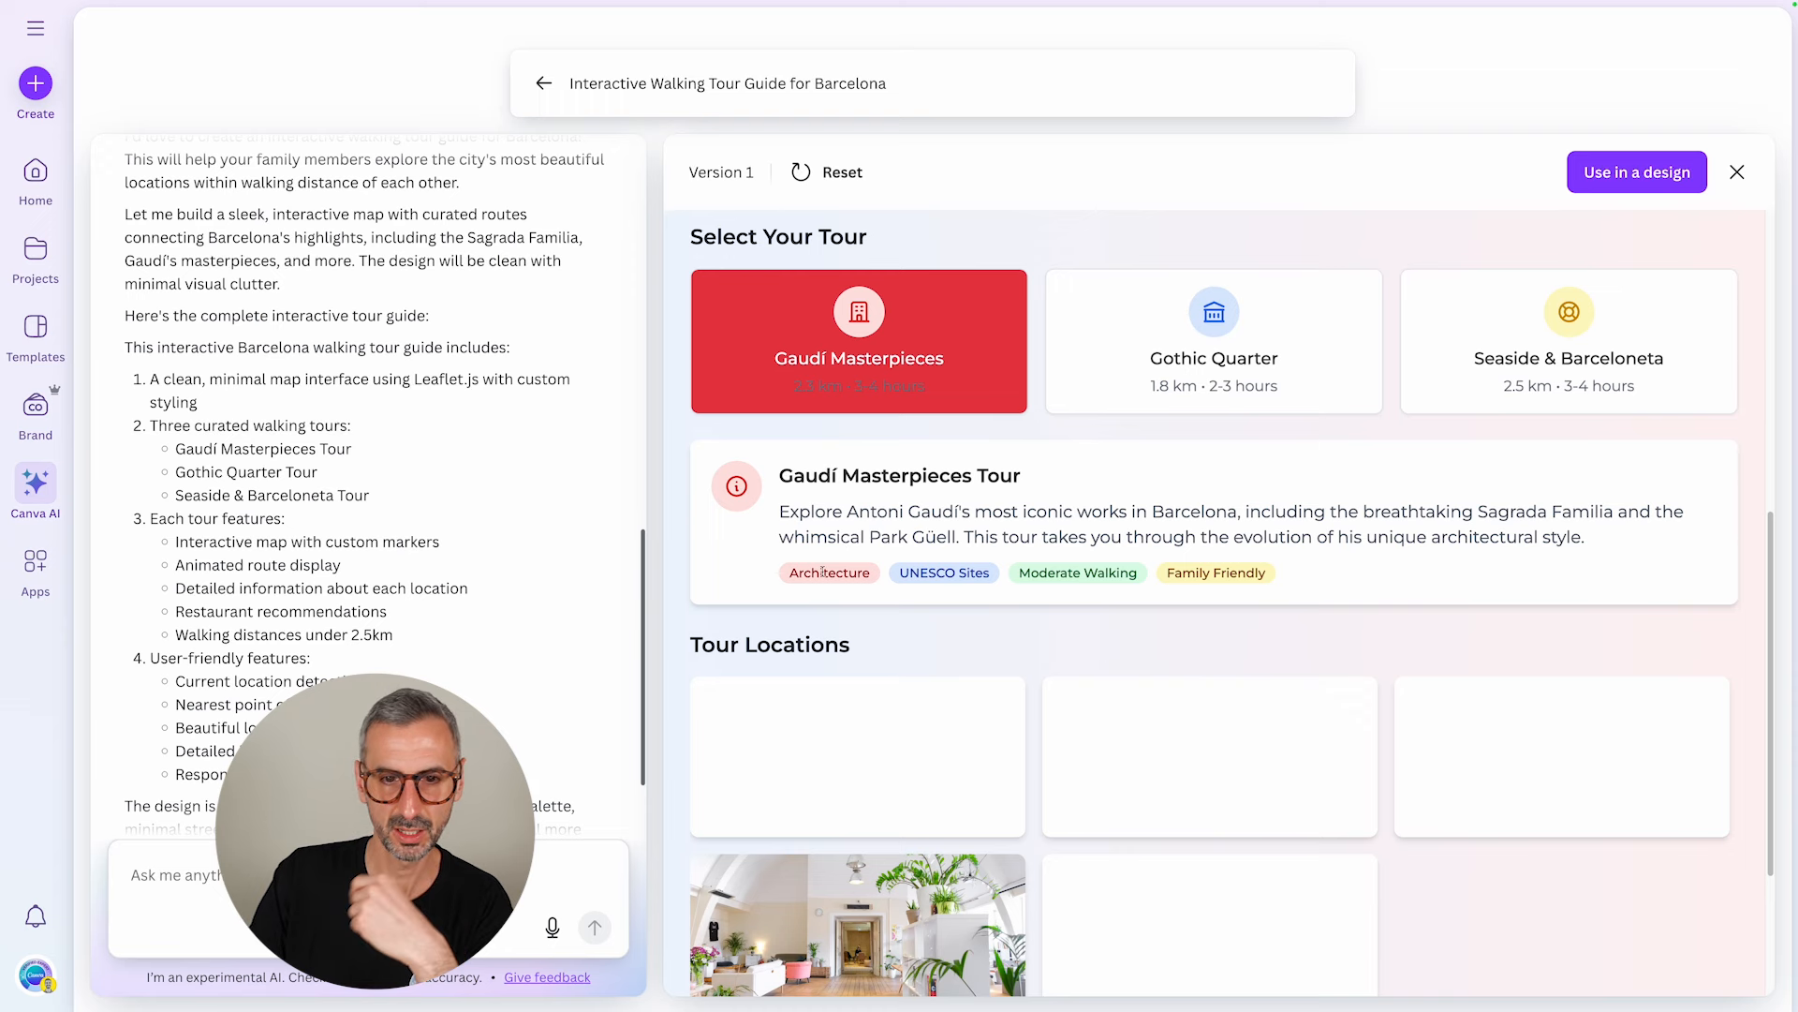
scroll(1073, 558, "up", 6)
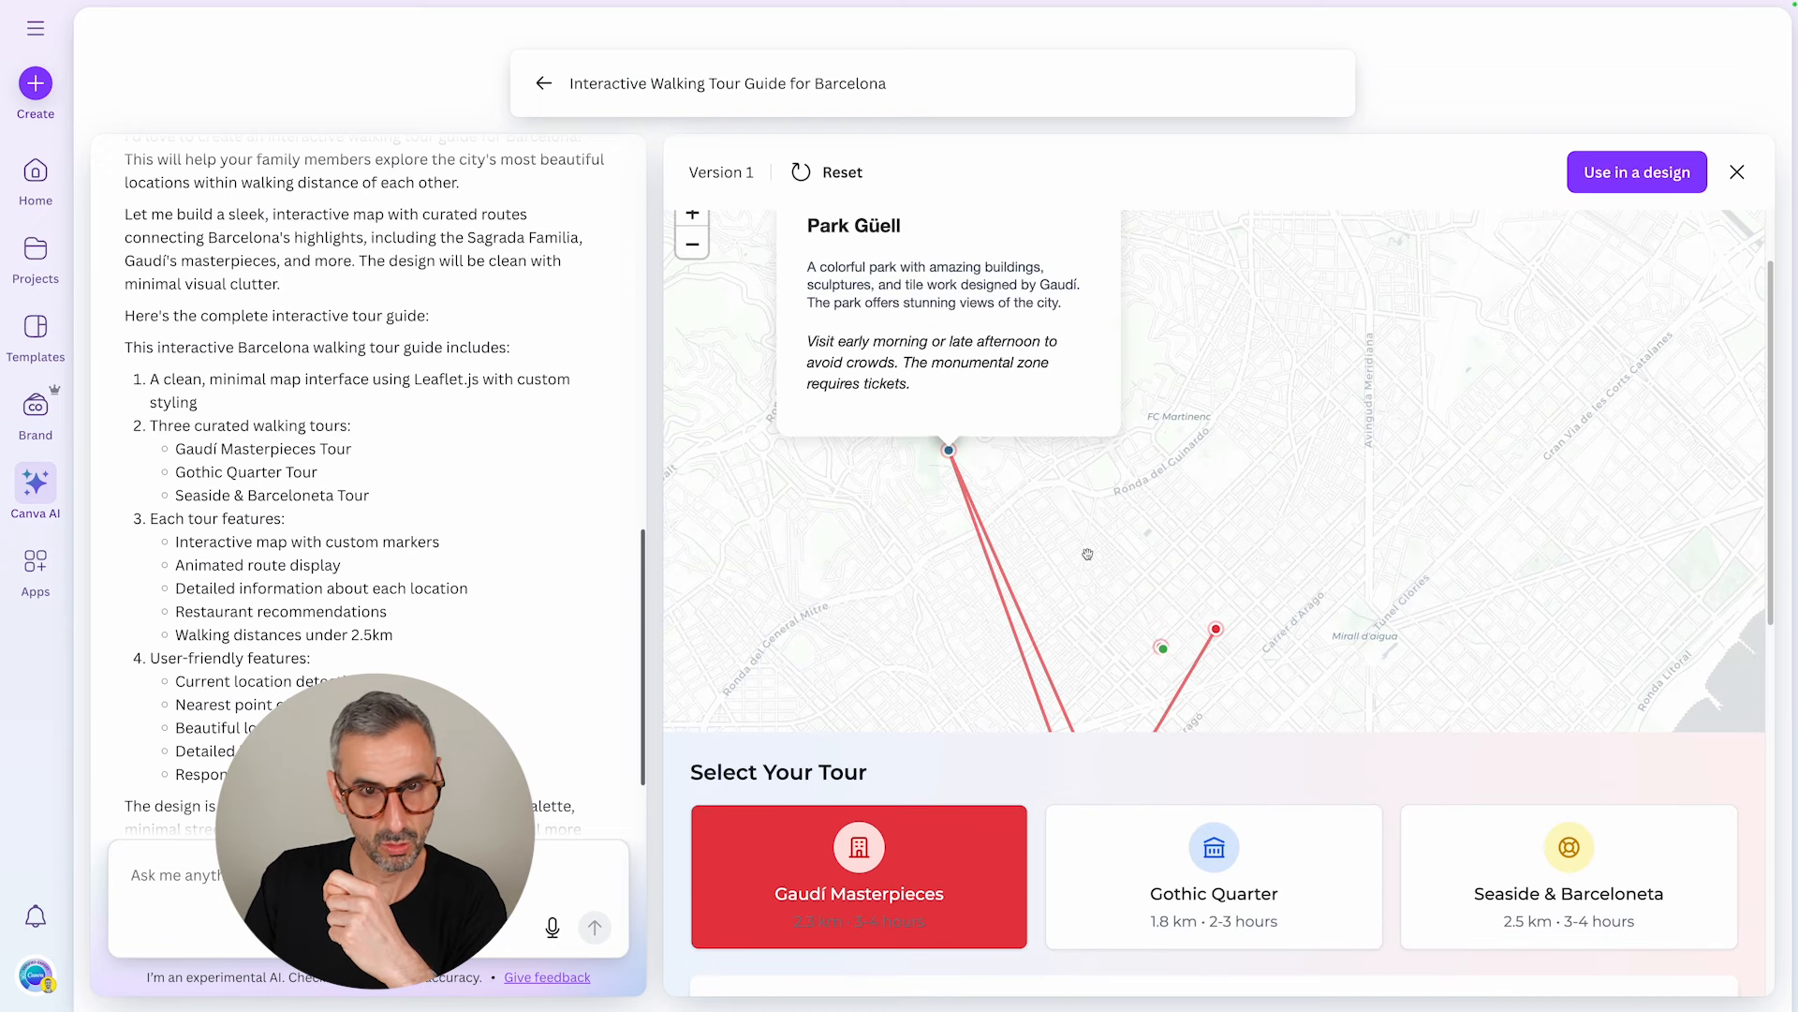
Step: Test the map's zoom controls and view the Gaudí route within the wider Barcelona area
scroll(1088, 553, "up", 1)
left_click(692, 244)
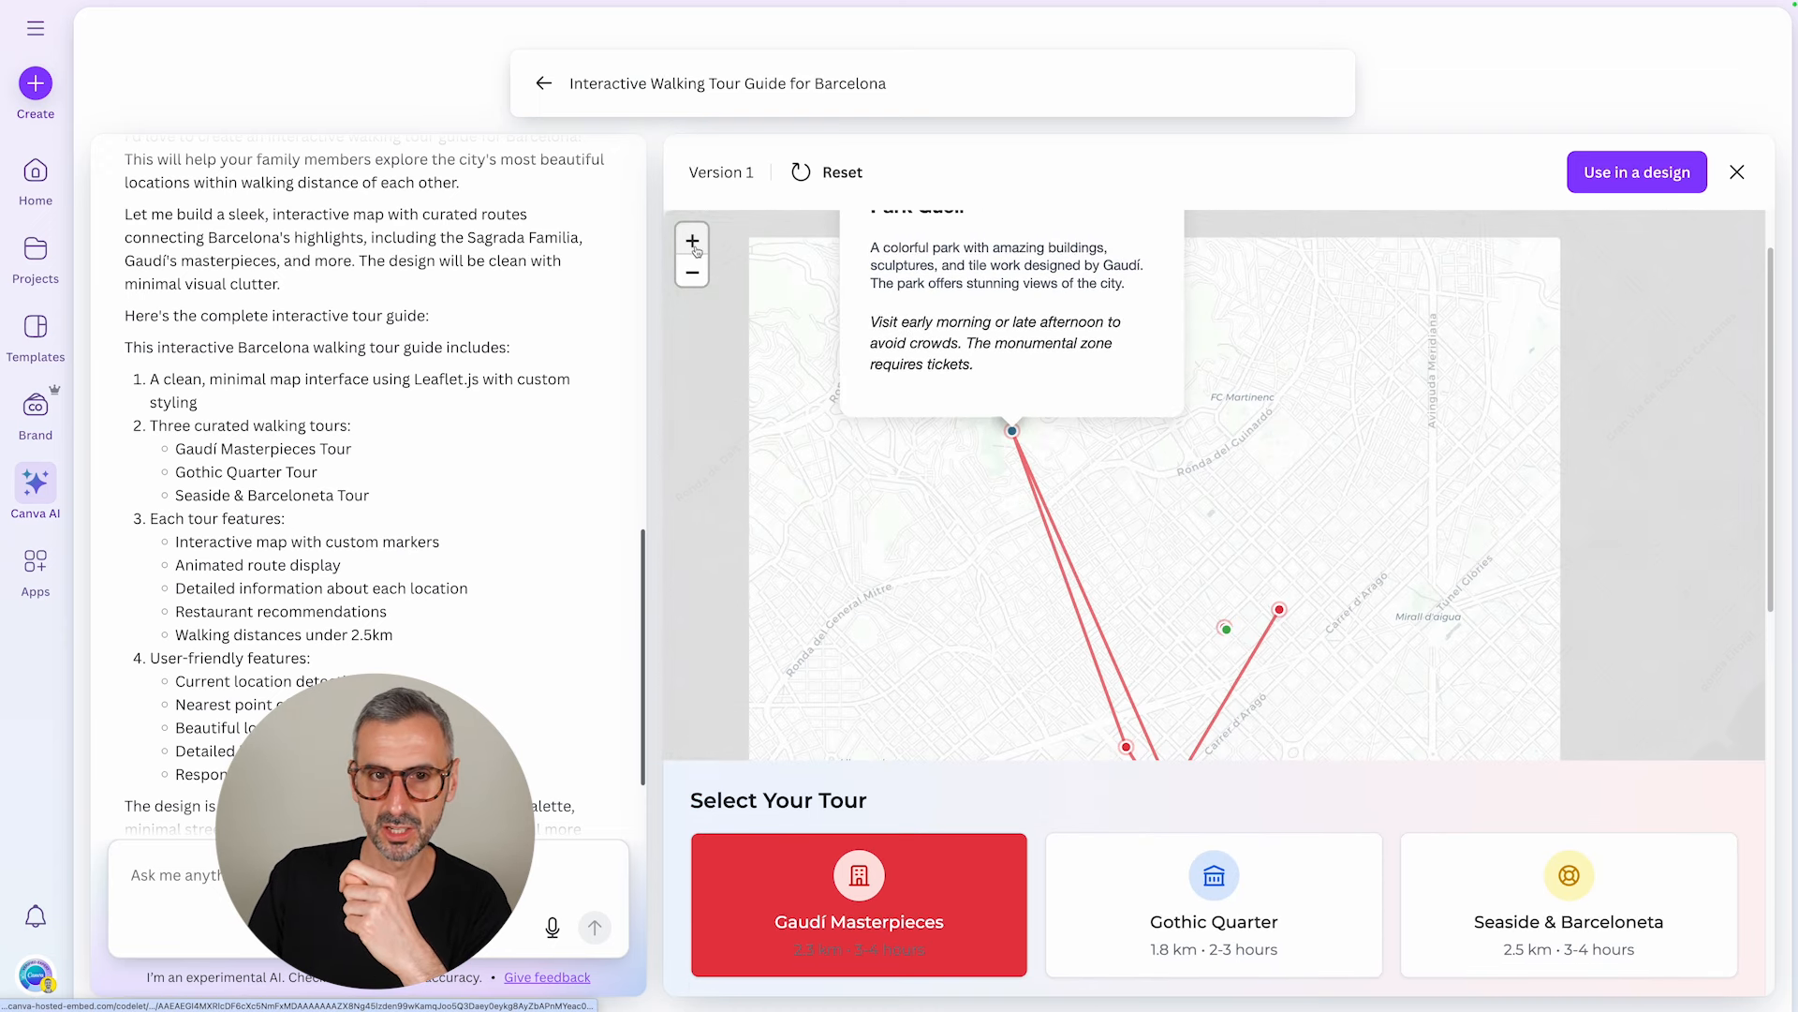
left_click(692, 271)
left_click(692, 271)
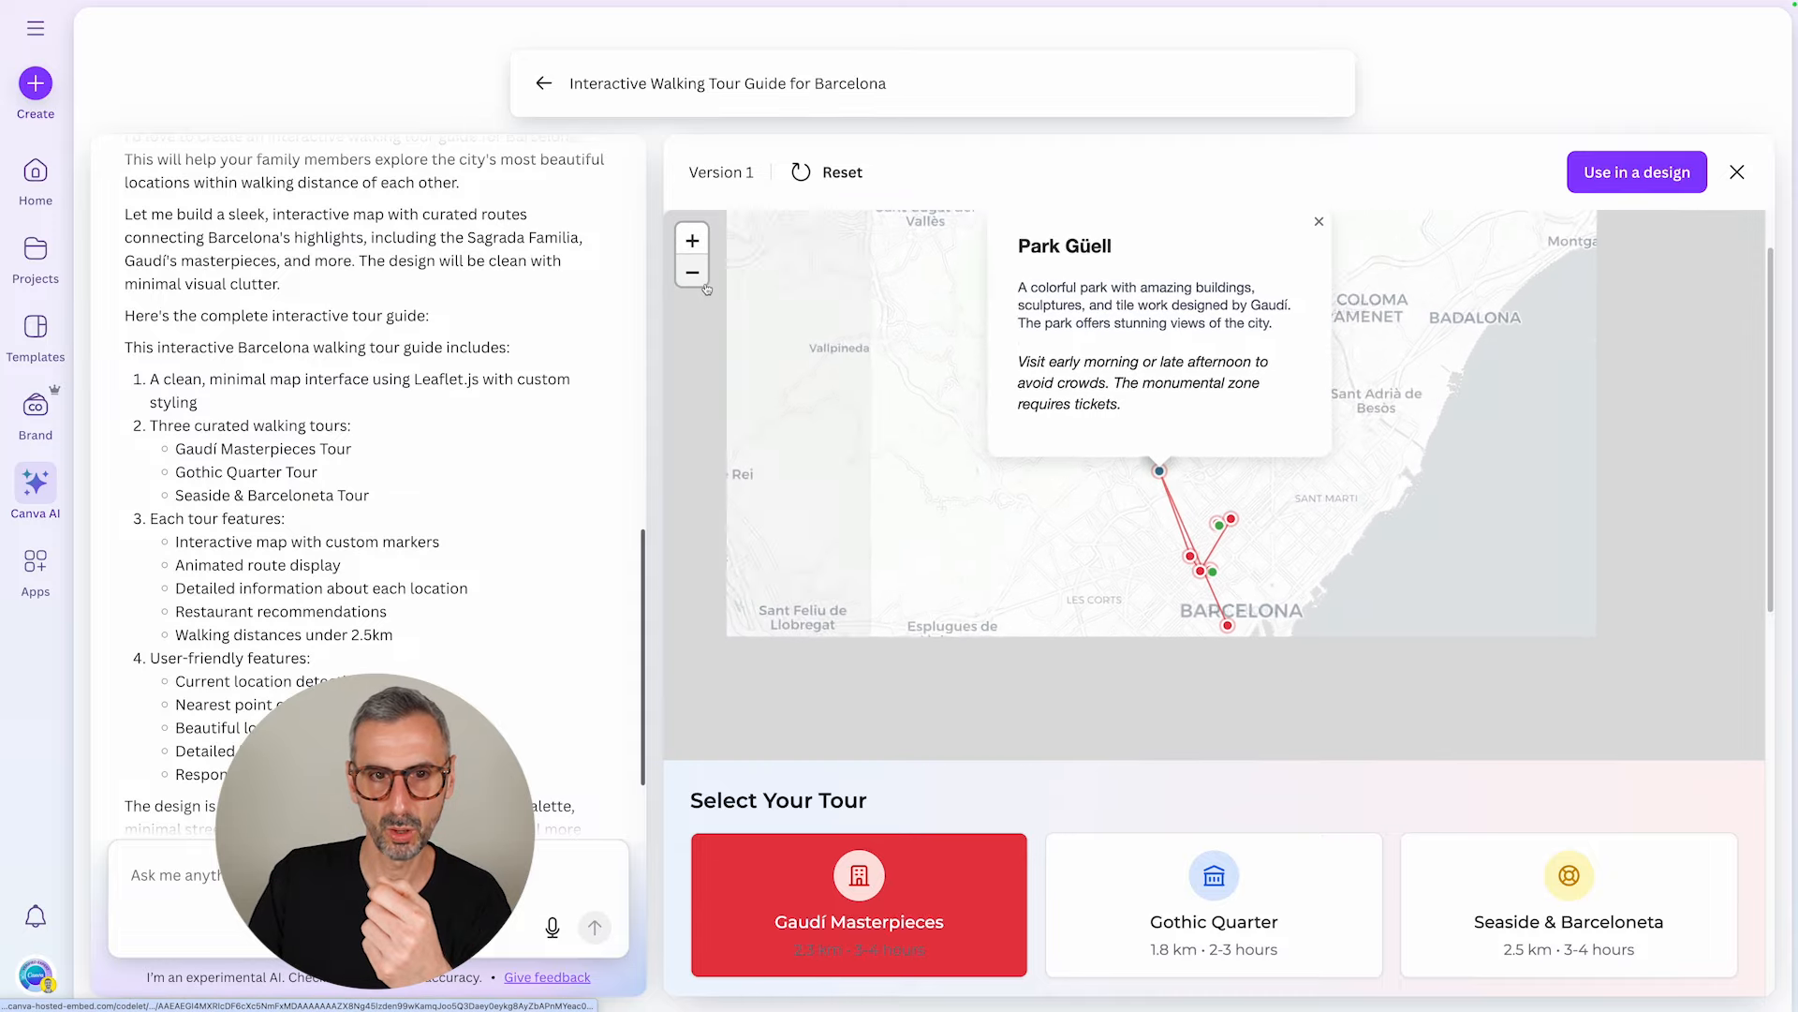
left_click(692, 272)
scroll(1138, 599, "down", 1)
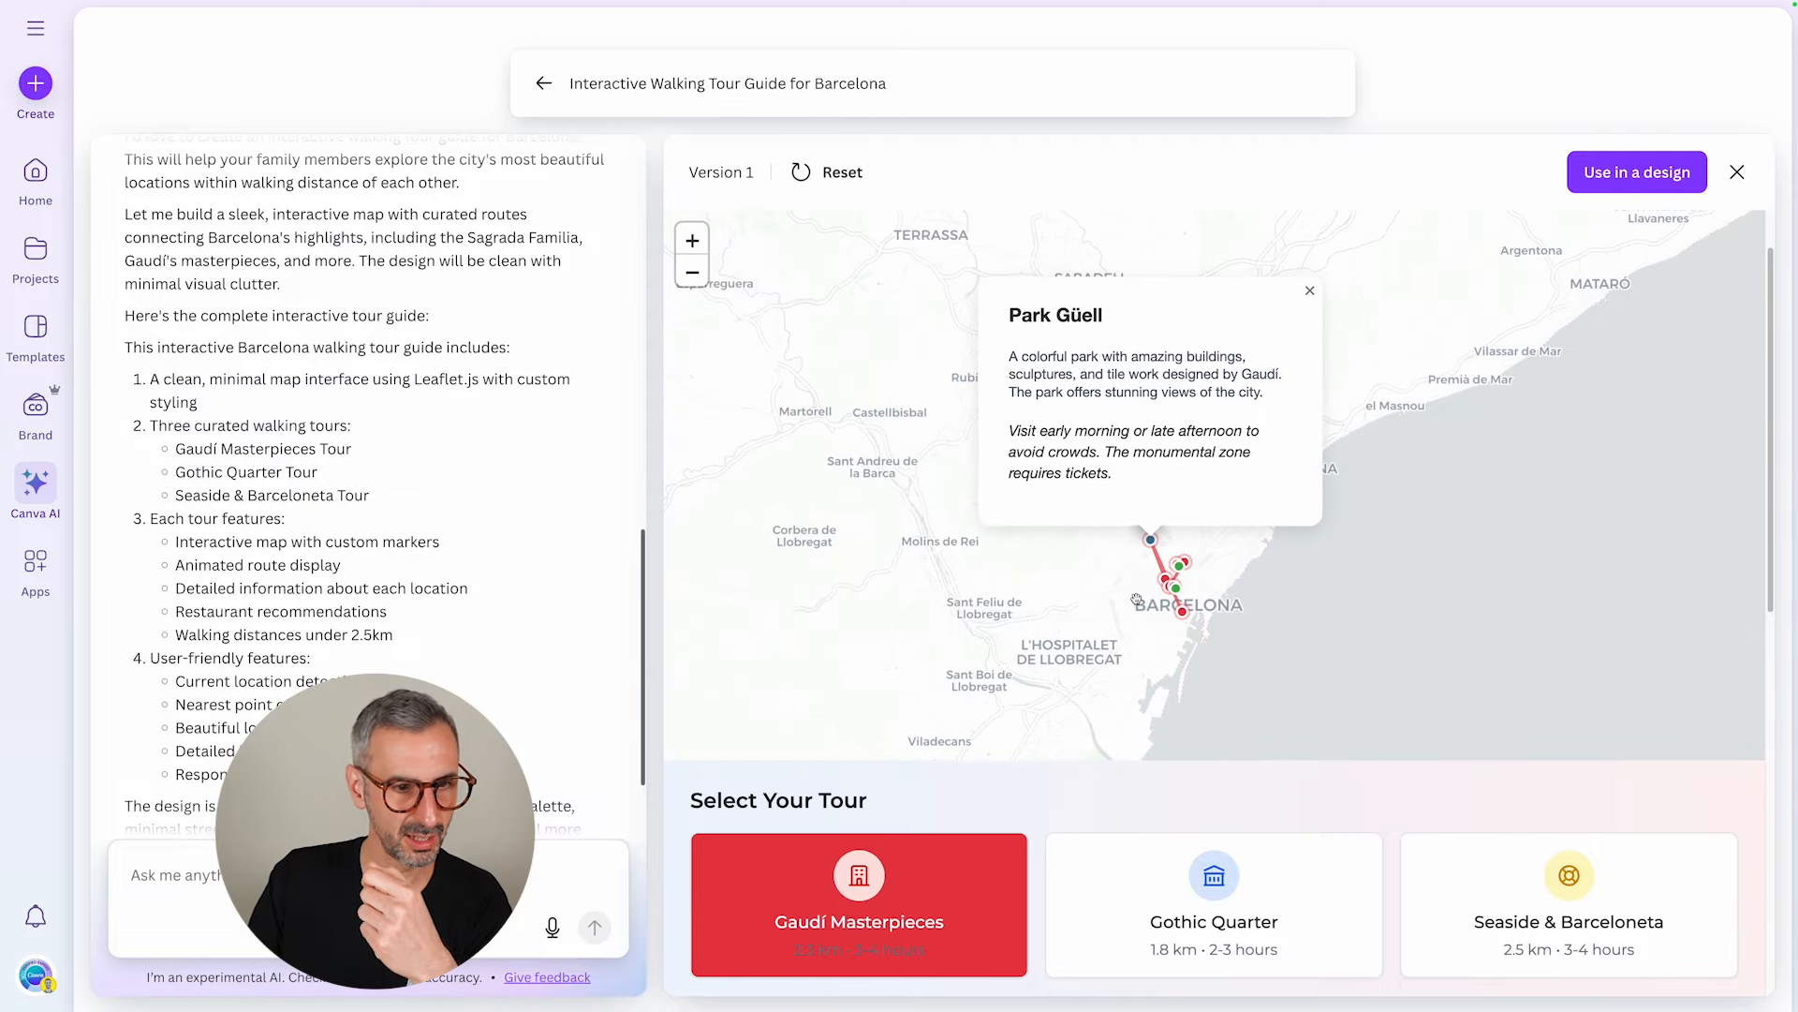
scroll(525, 580, "down", 1)
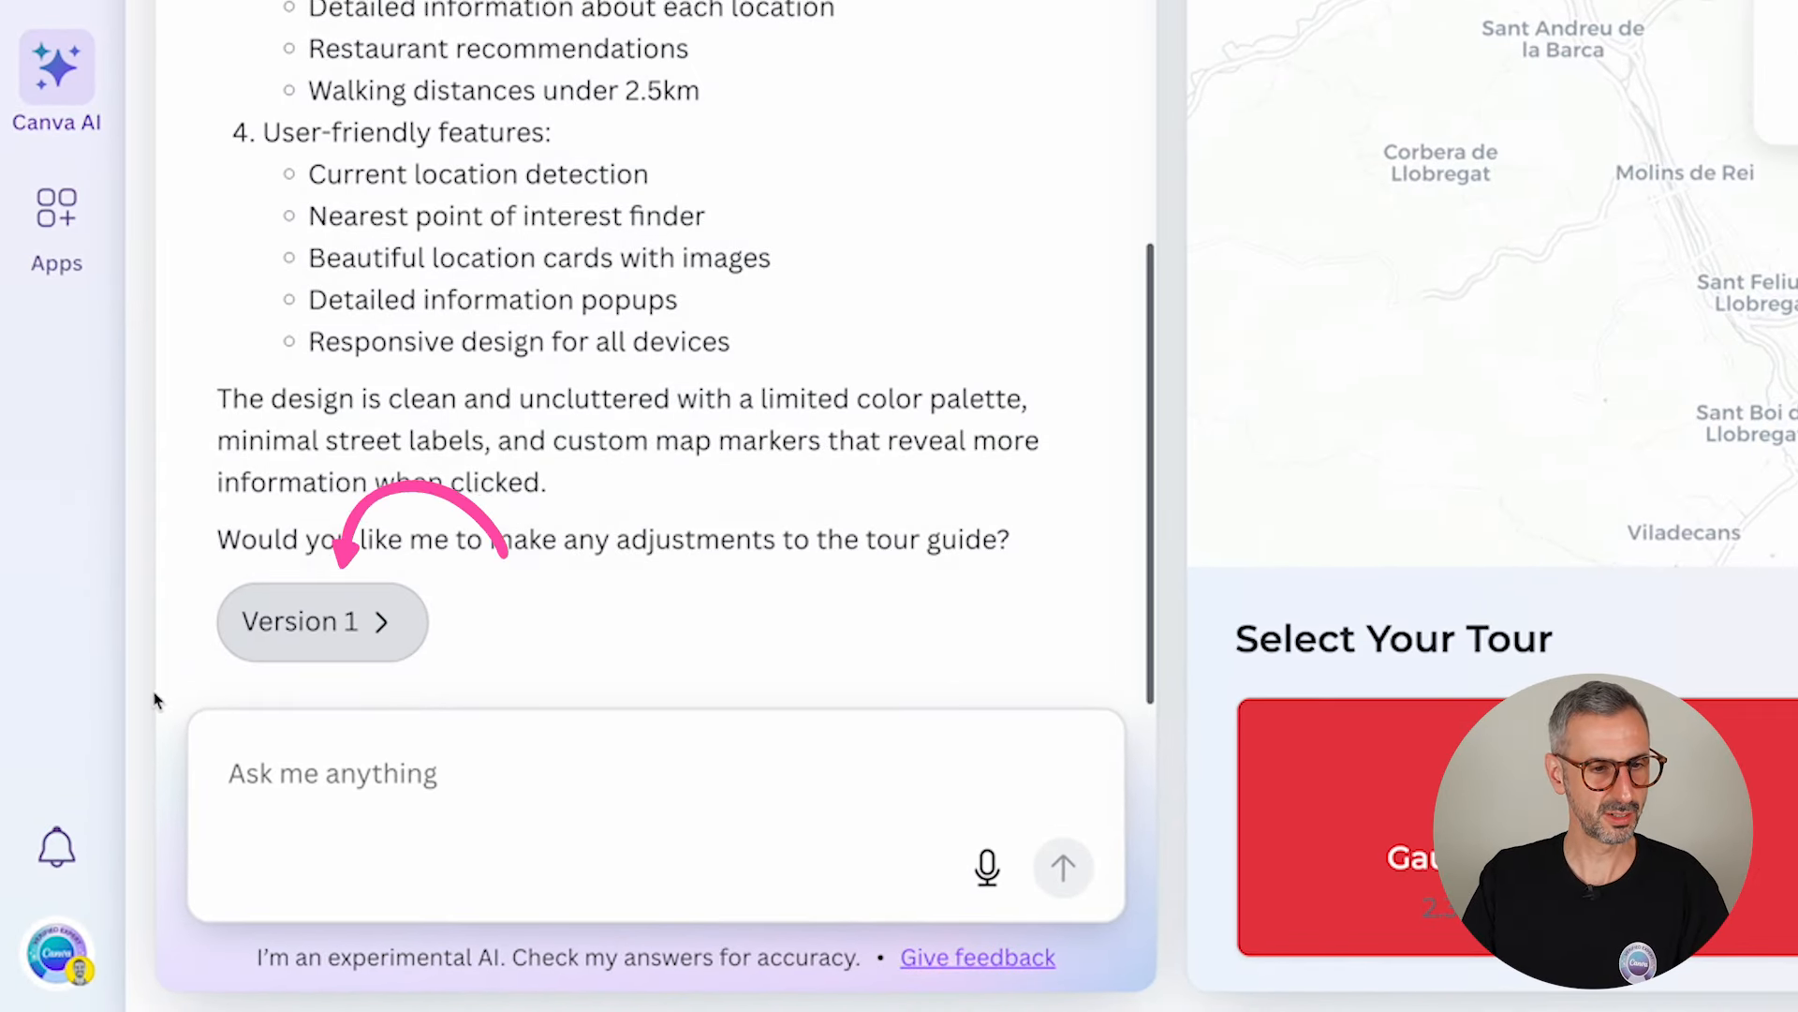
Step: Dictate and submit the reply "This is great. Can you add a fourth walking tour that will focus on the best pastry shops in Barcelona?"
left_click(465, 776)
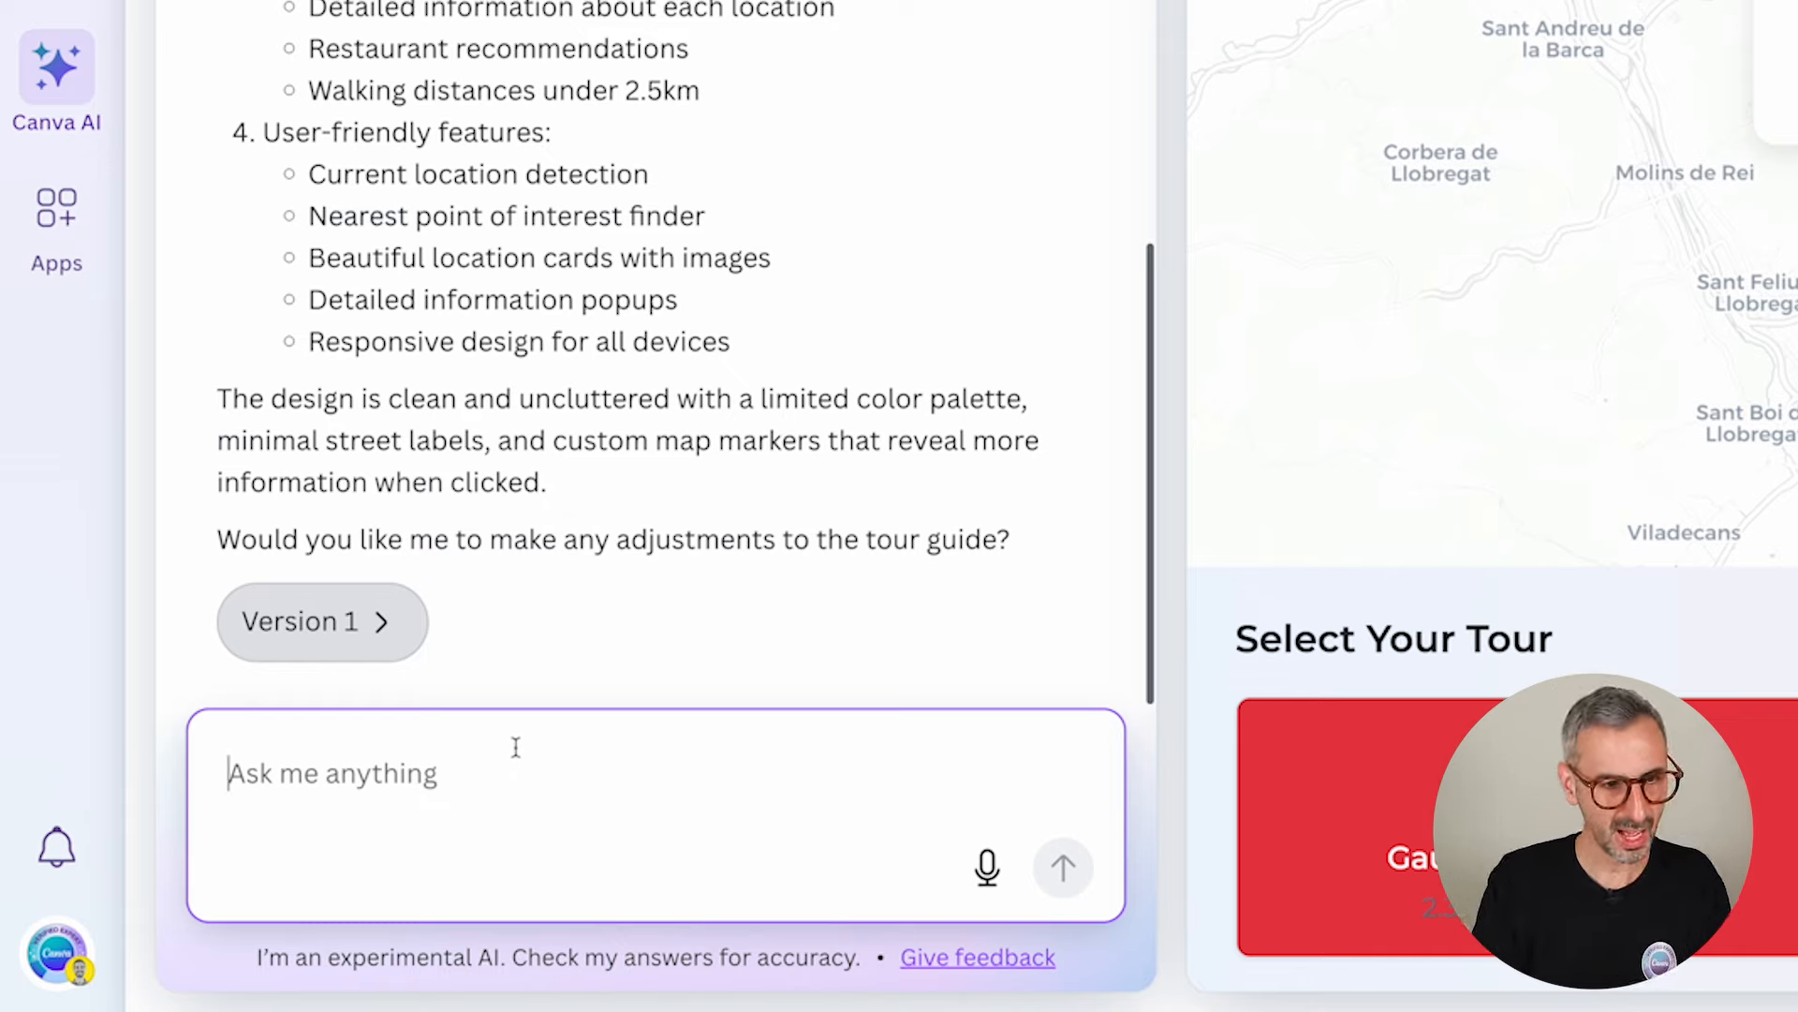
left_click(983, 871)
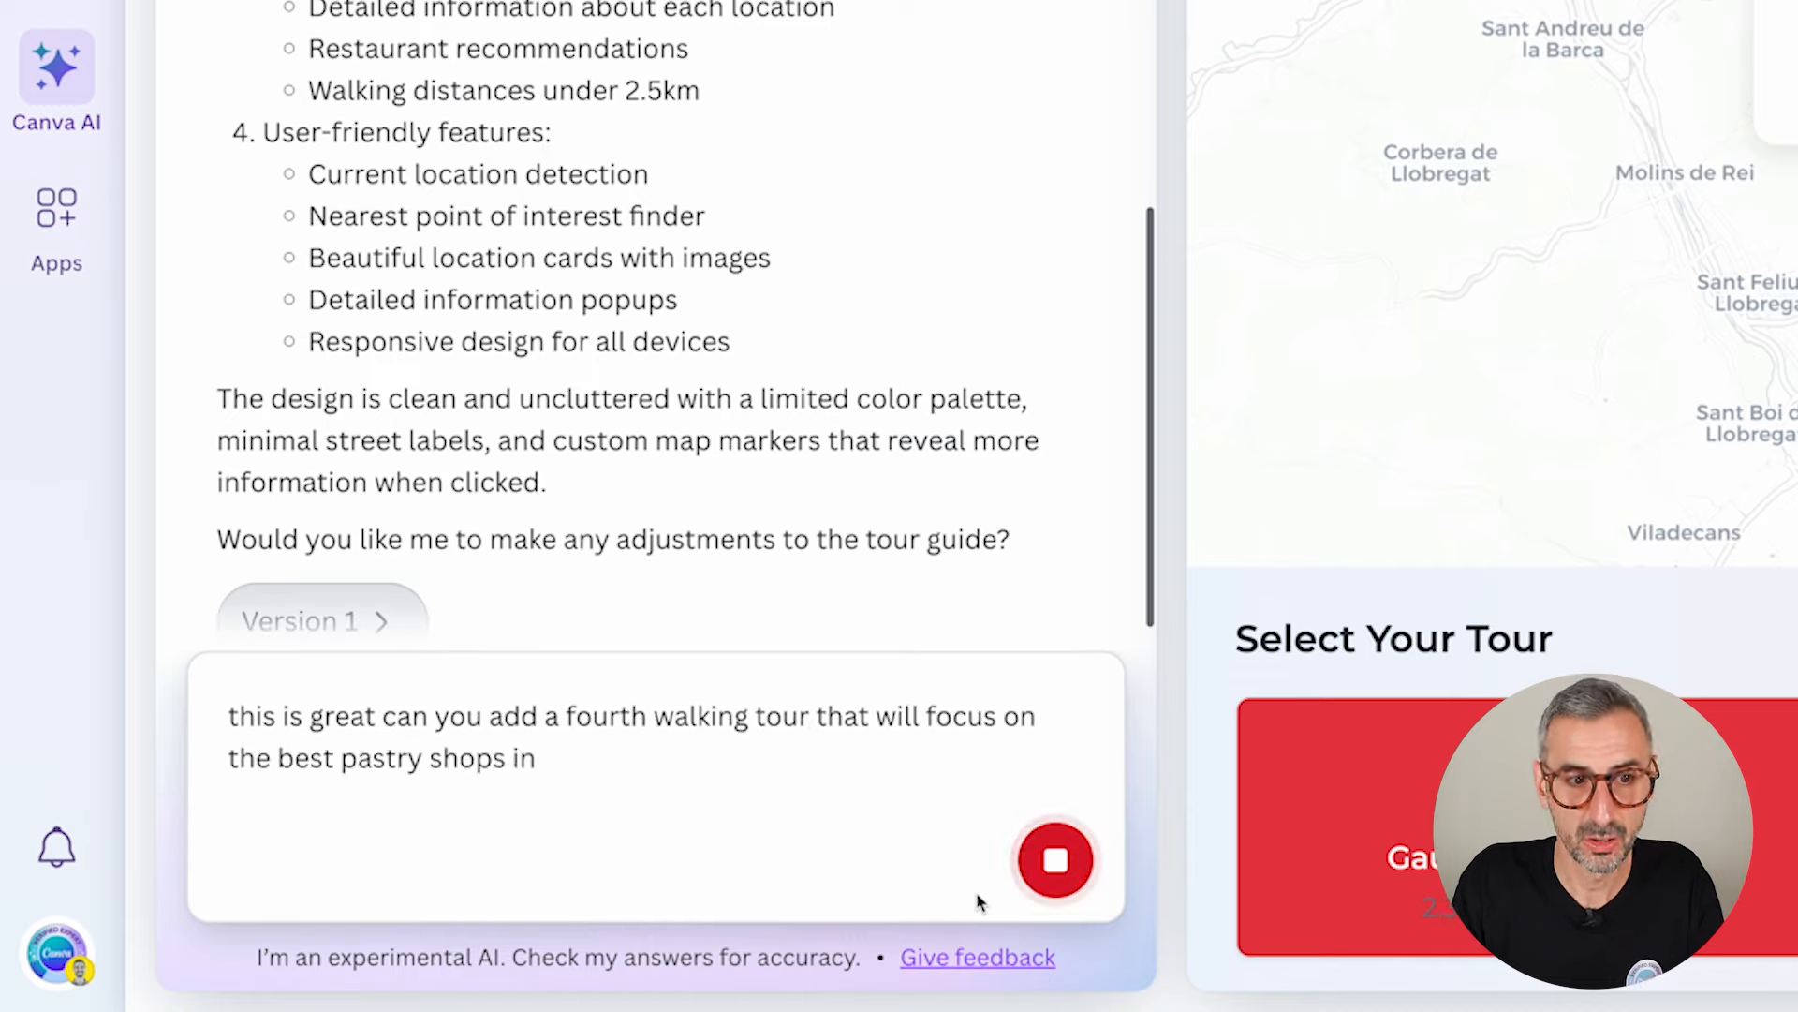
left_click(1054, 863)
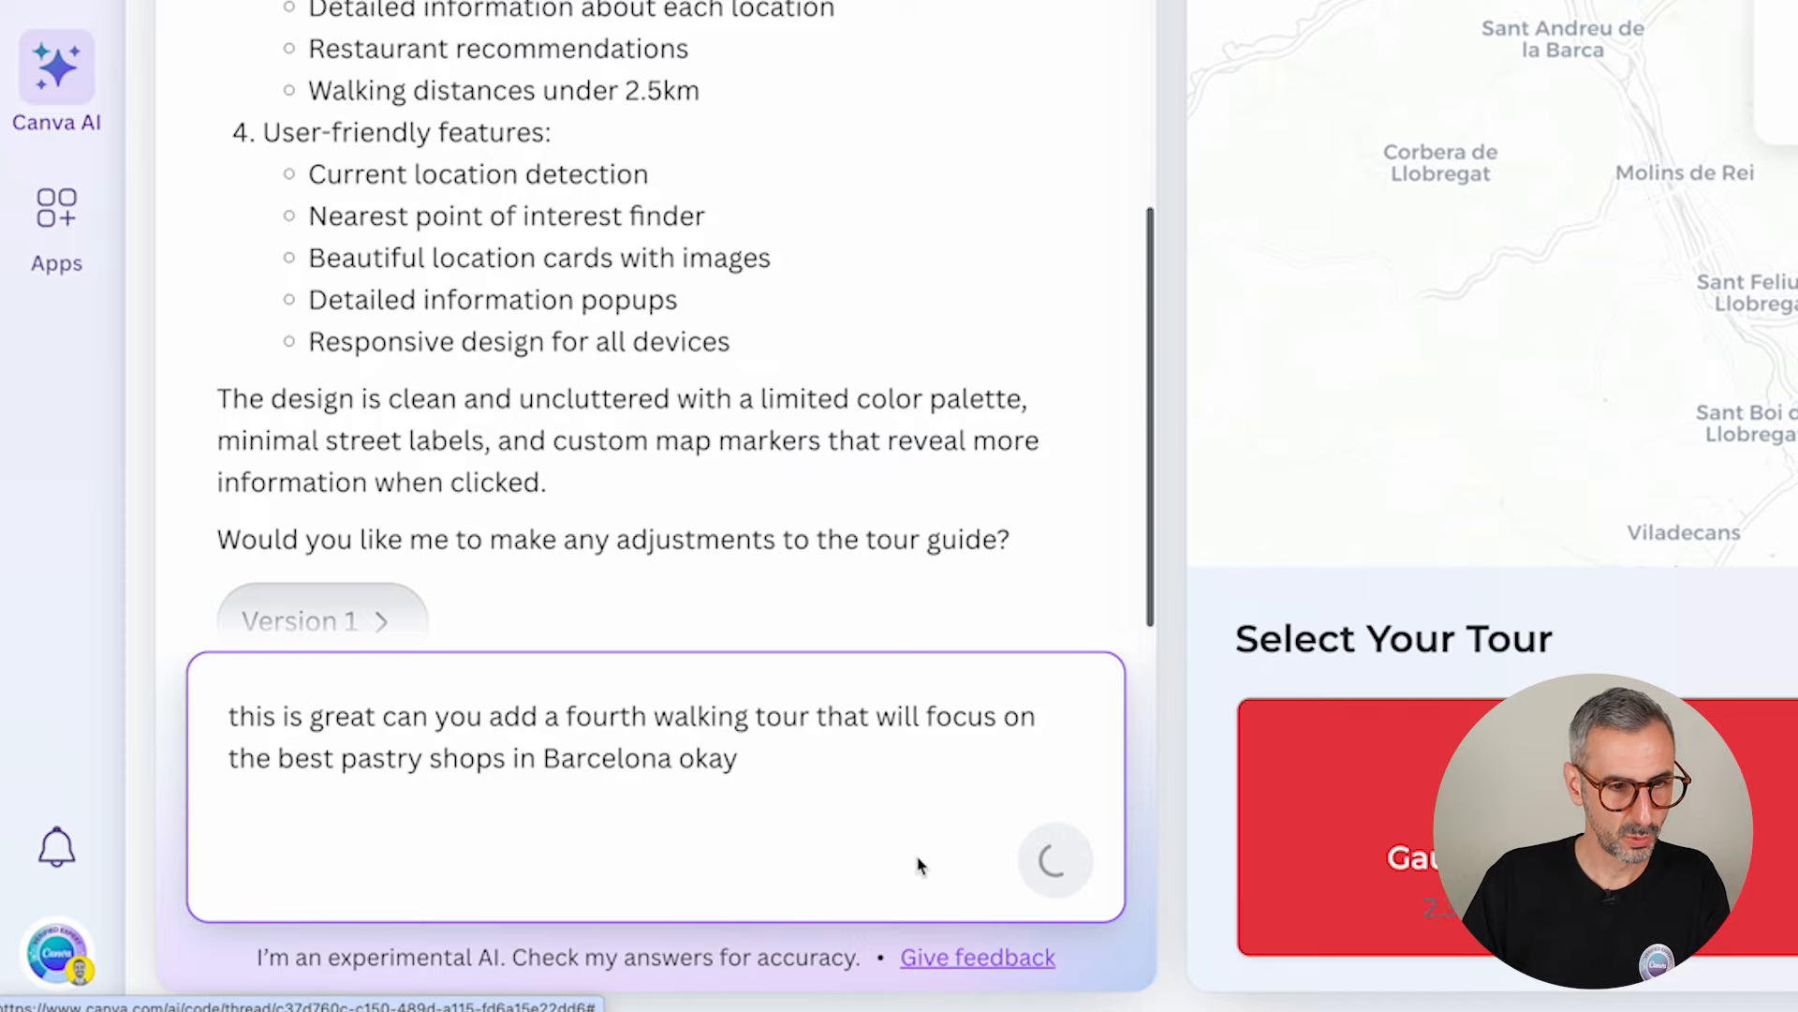
key("shift+alt+Left")
key("BackSpace")
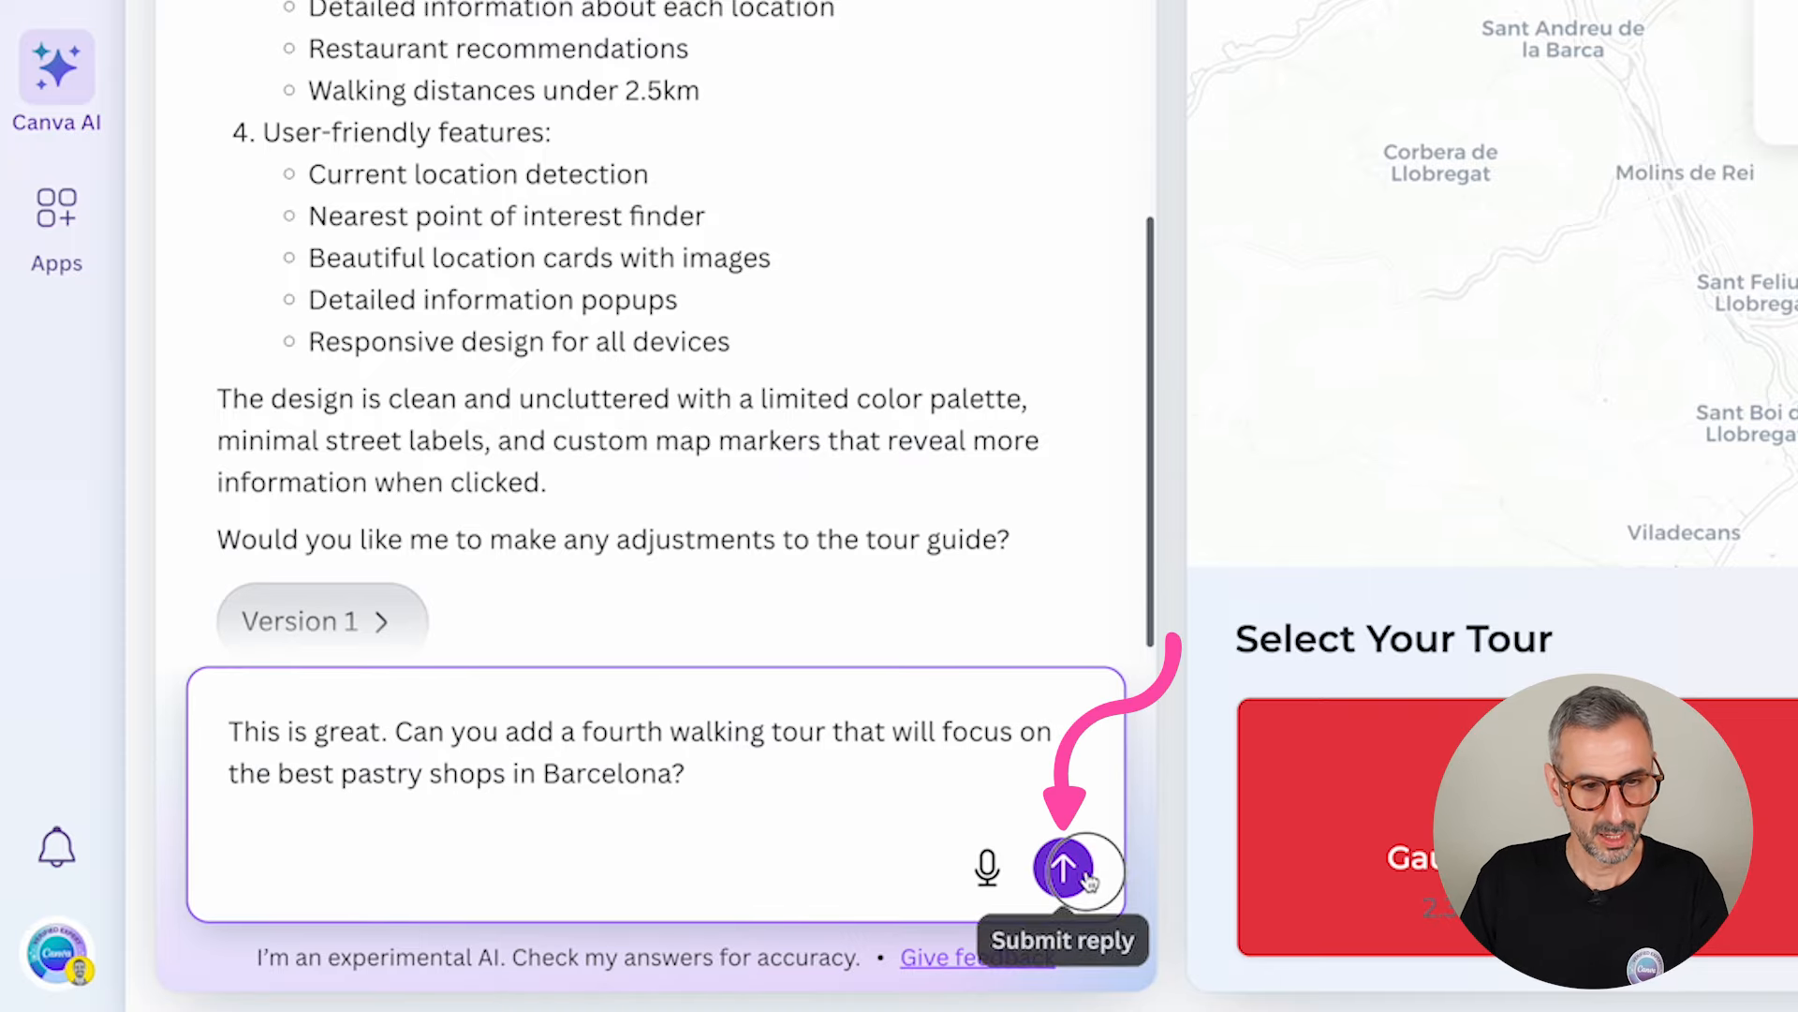
left_click(1085, 878)
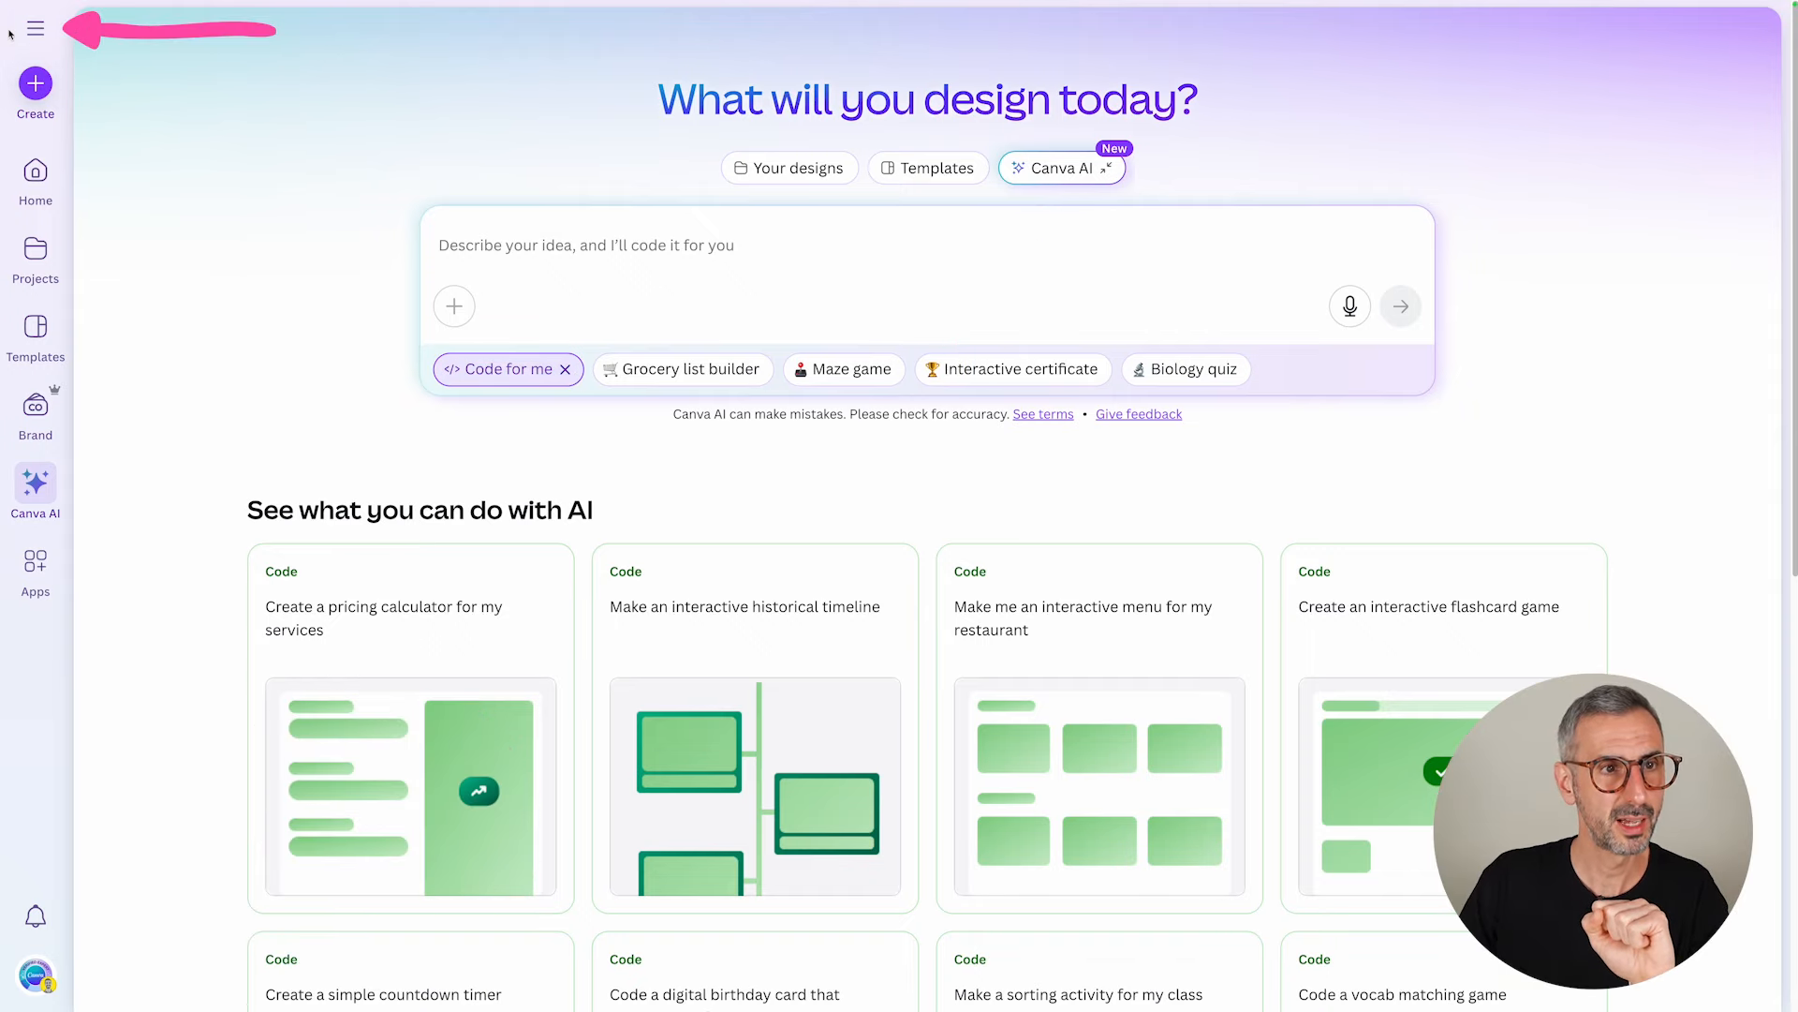
Step: Open the "Michael Jordan: A Legendary Timeline" chat from the chat history and read the chapter outline in its prompt
left_click(36, 32)
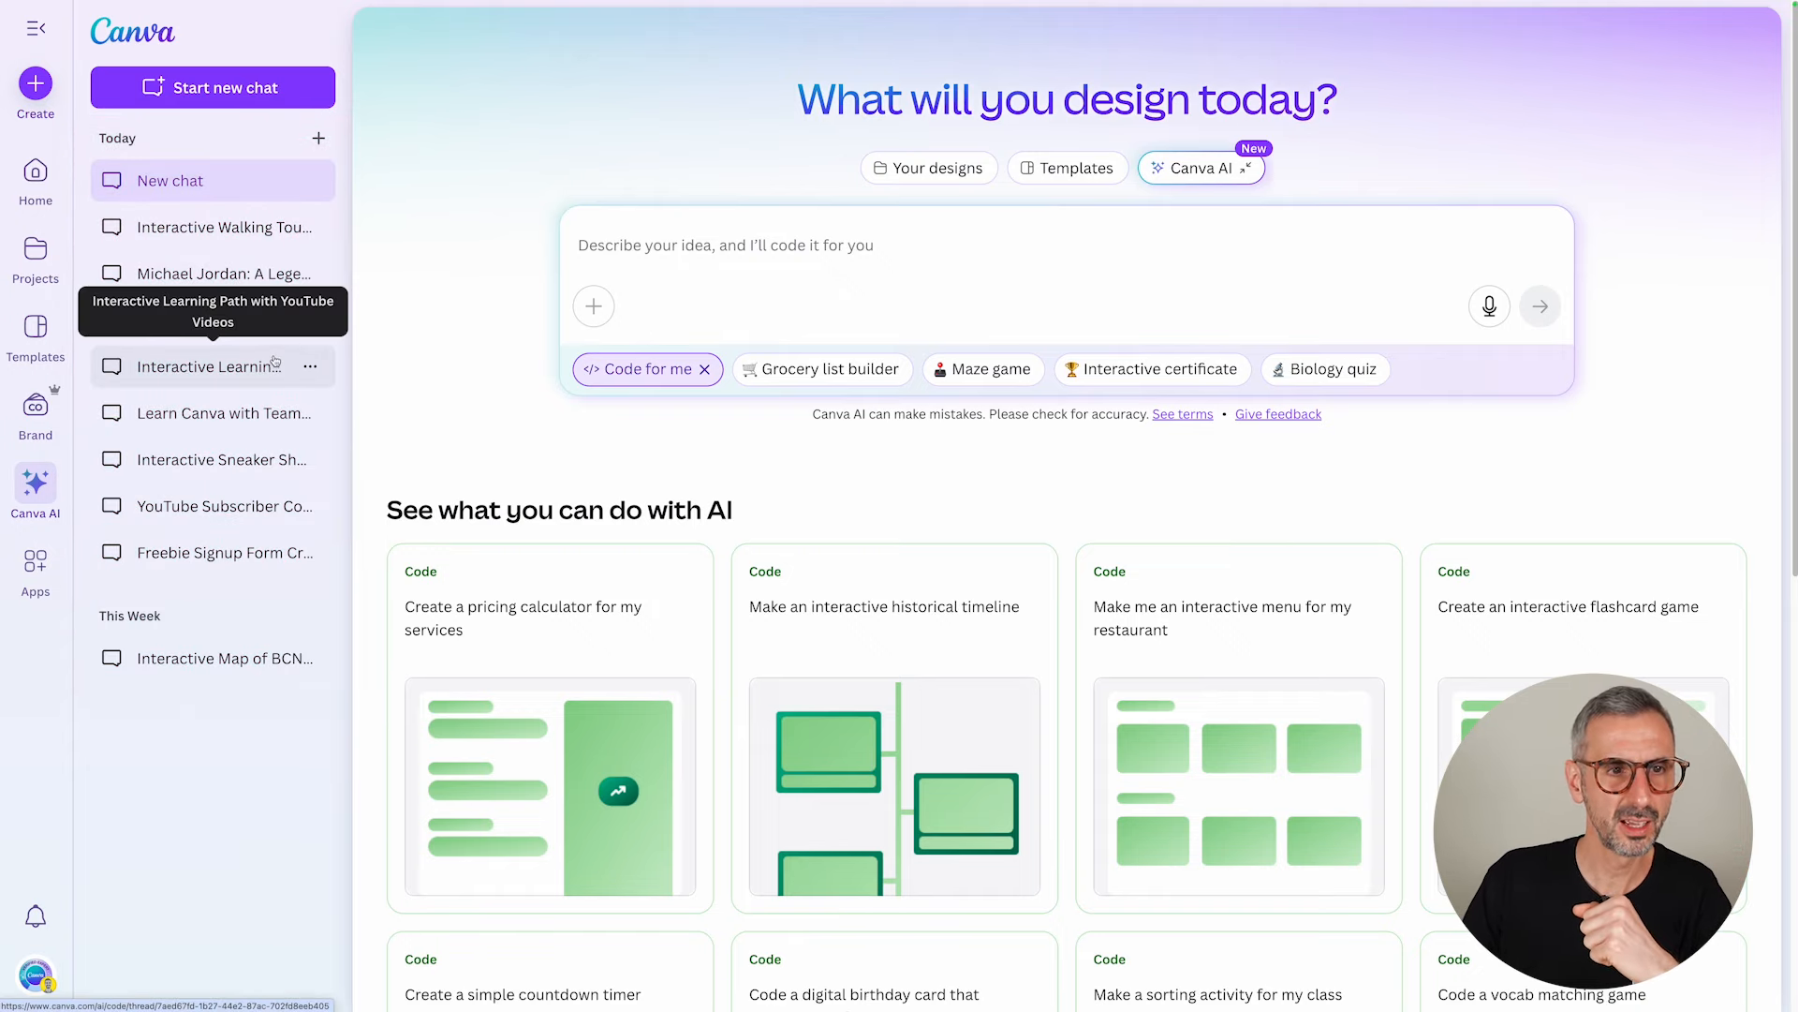
left_click(259, 233)
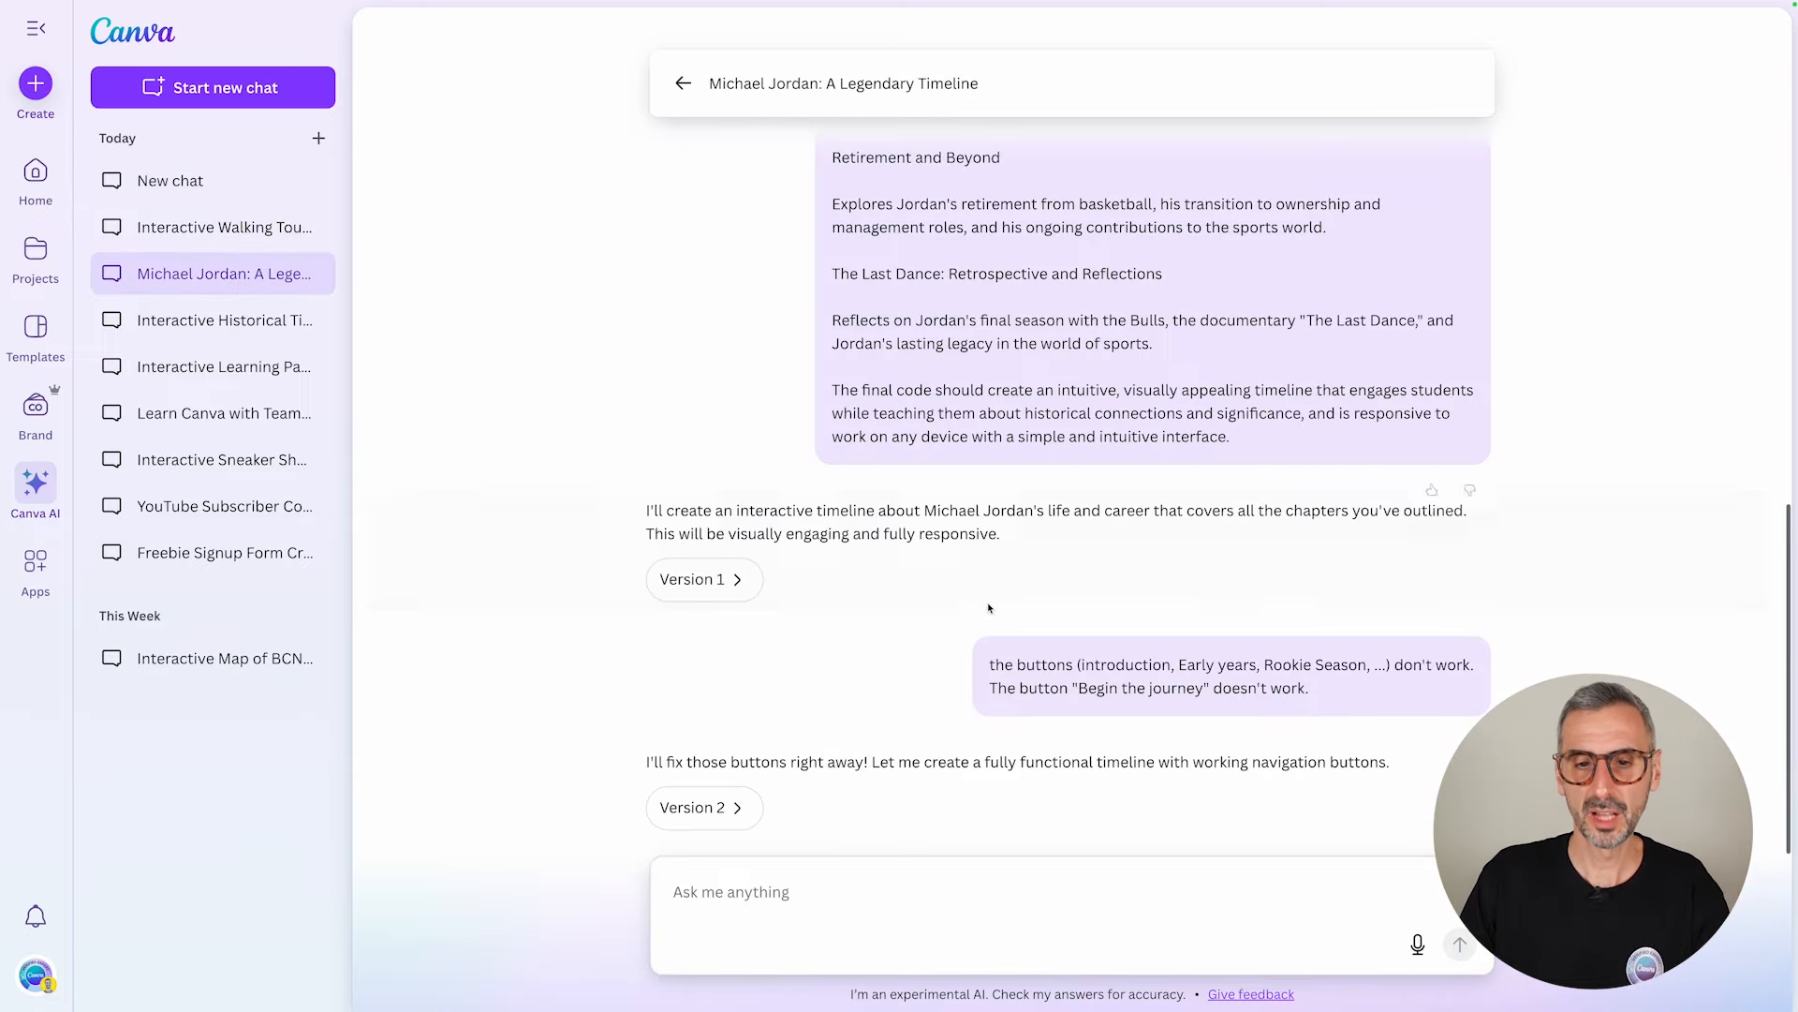
scroll(1087, 775, "up", 5)
scroll(1133, 527, "up", 5)
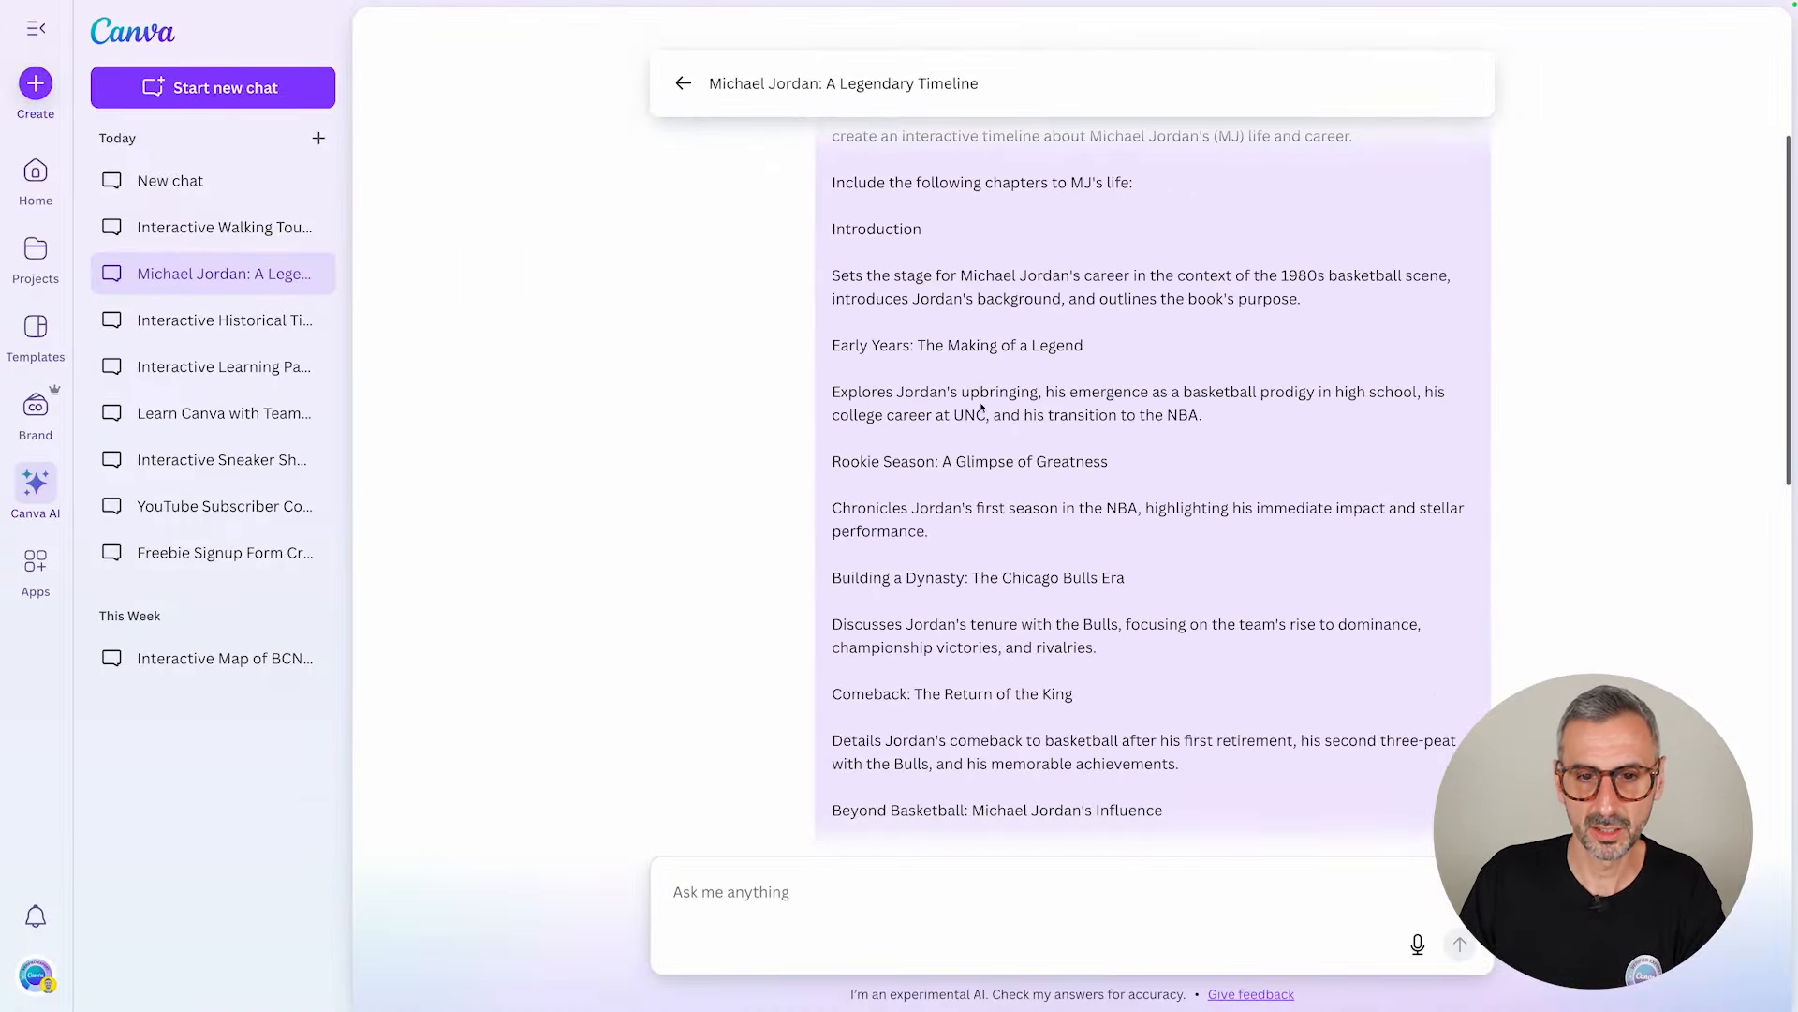
scroll(987, 463, "down", 3)
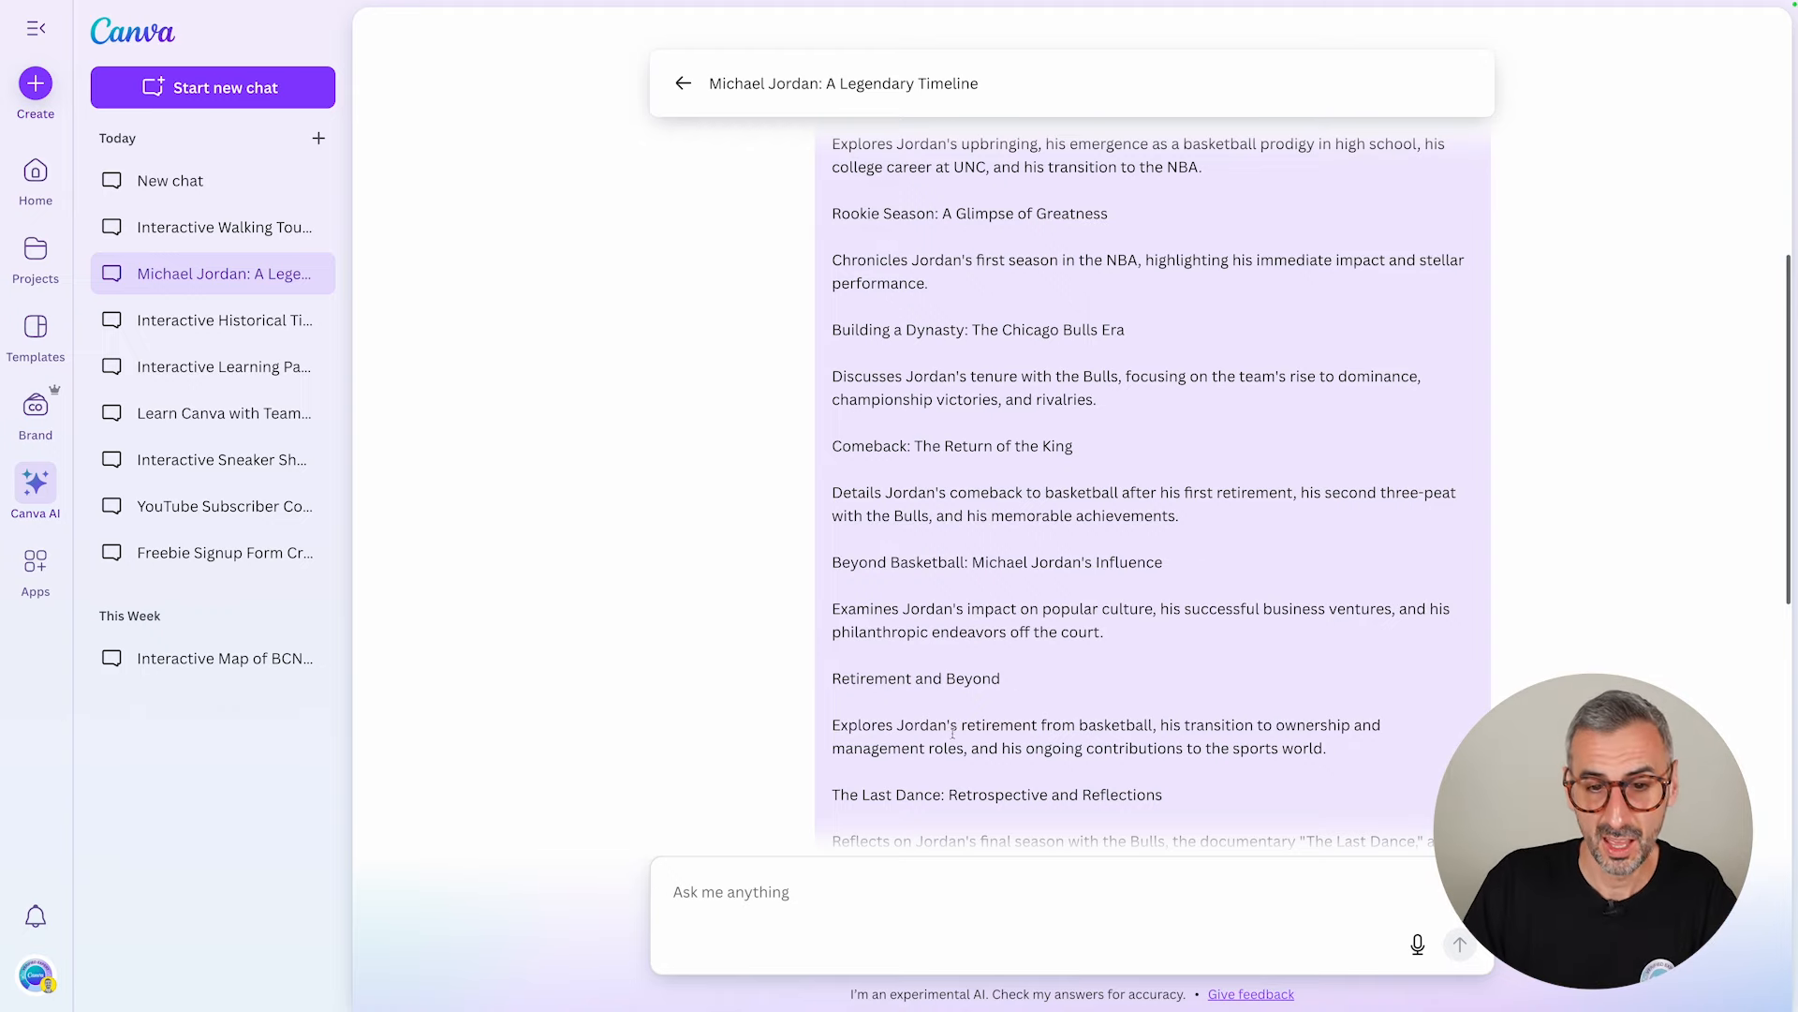
scroll(952, 733, "down", 2)
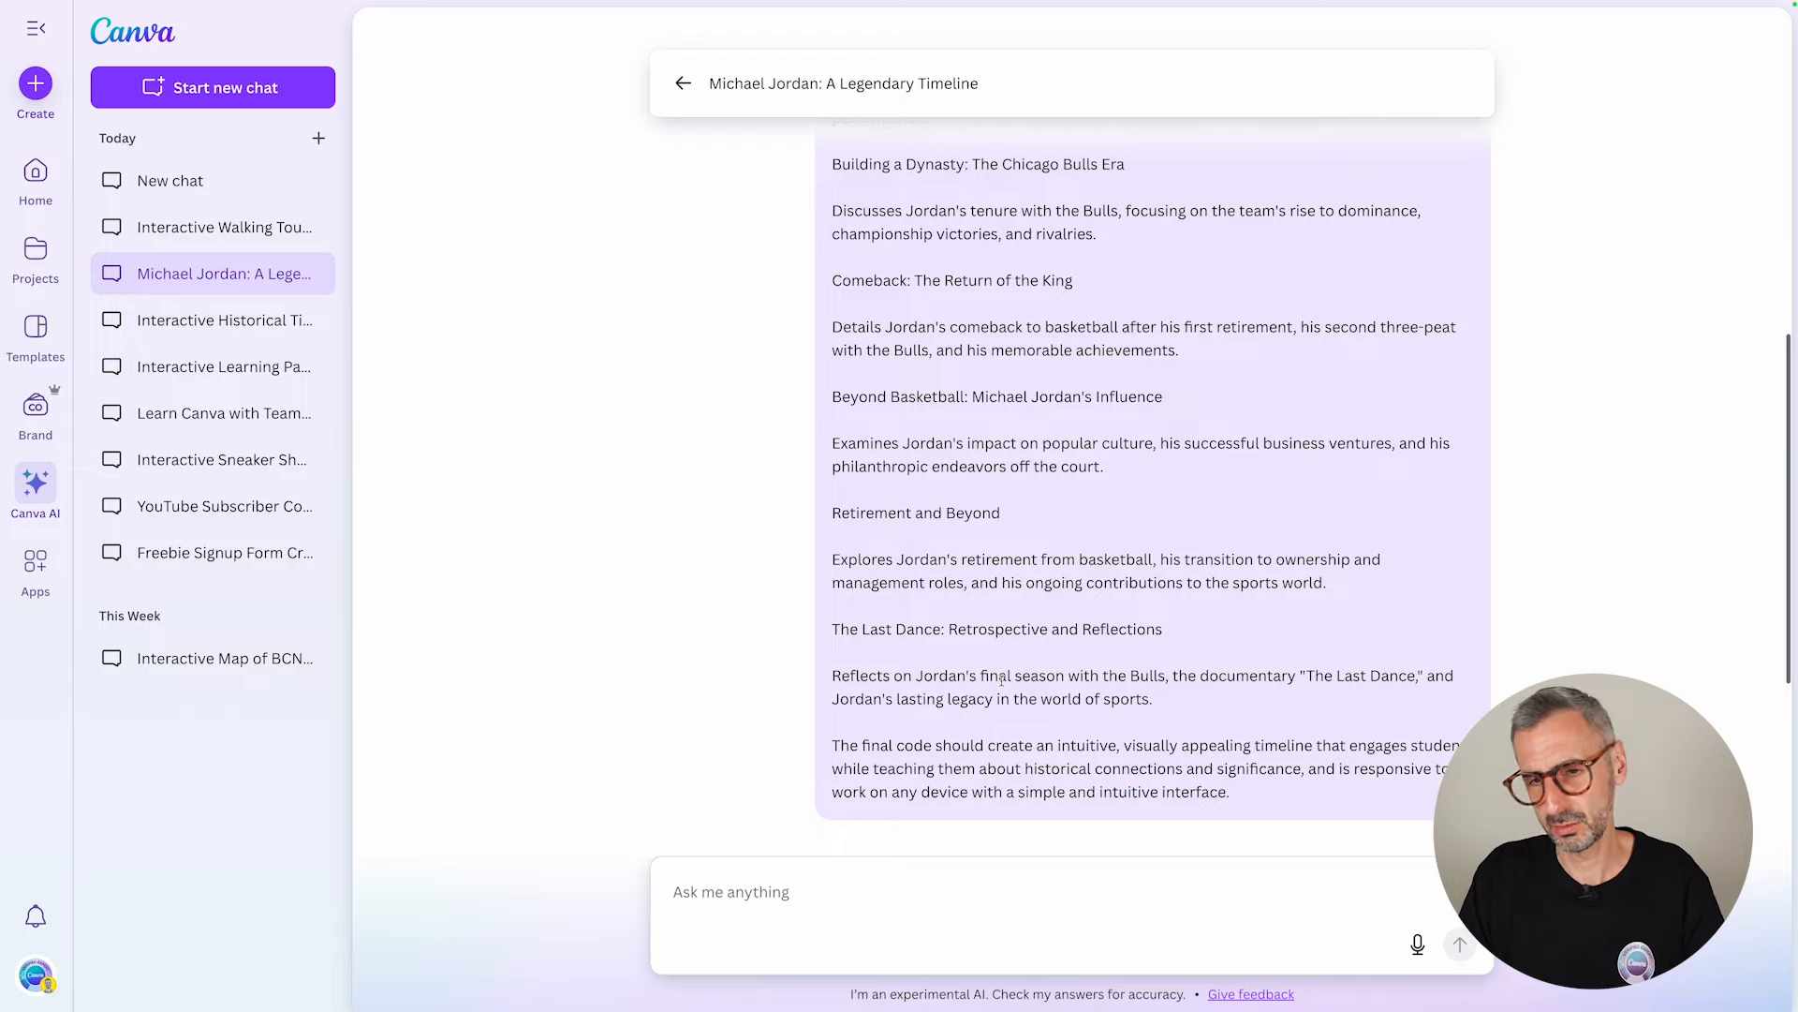
scroll(986, 668, "down", 3)
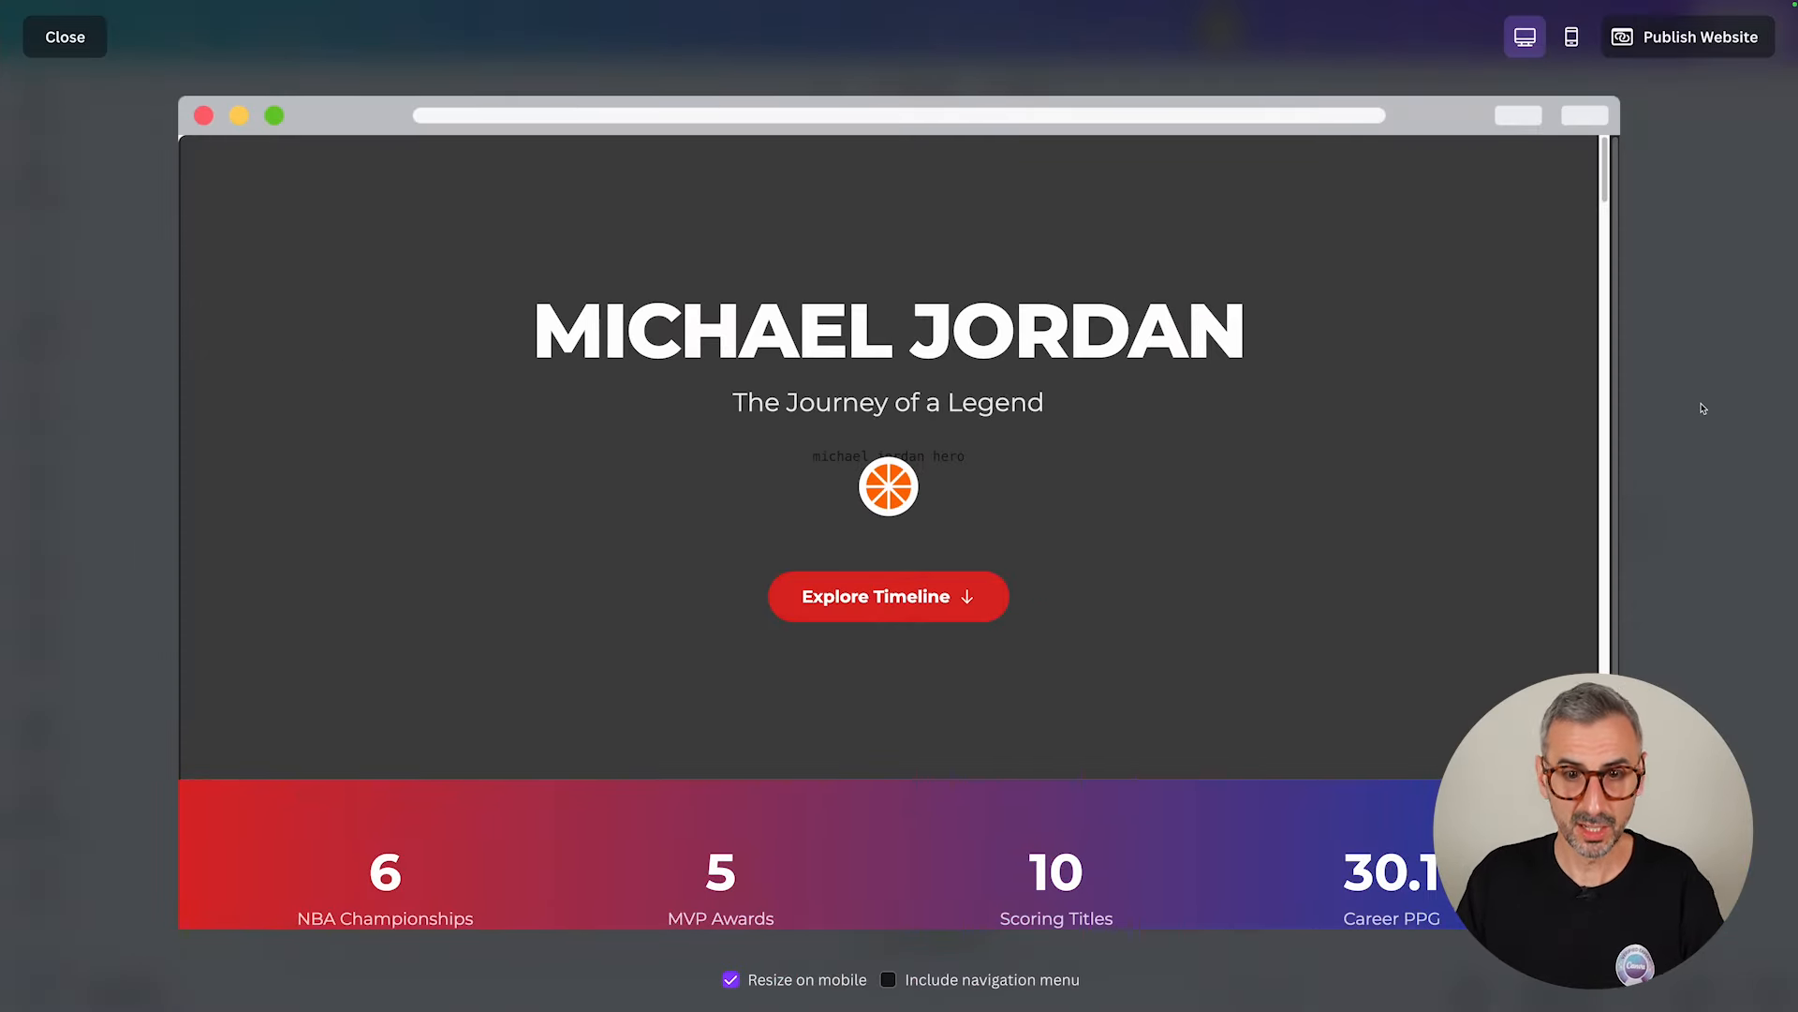
Step: Examine the Michael Jordan website preview's opening and statistics sections and test its Explore Timeline link
scroll(1176, 562, "down", 2)
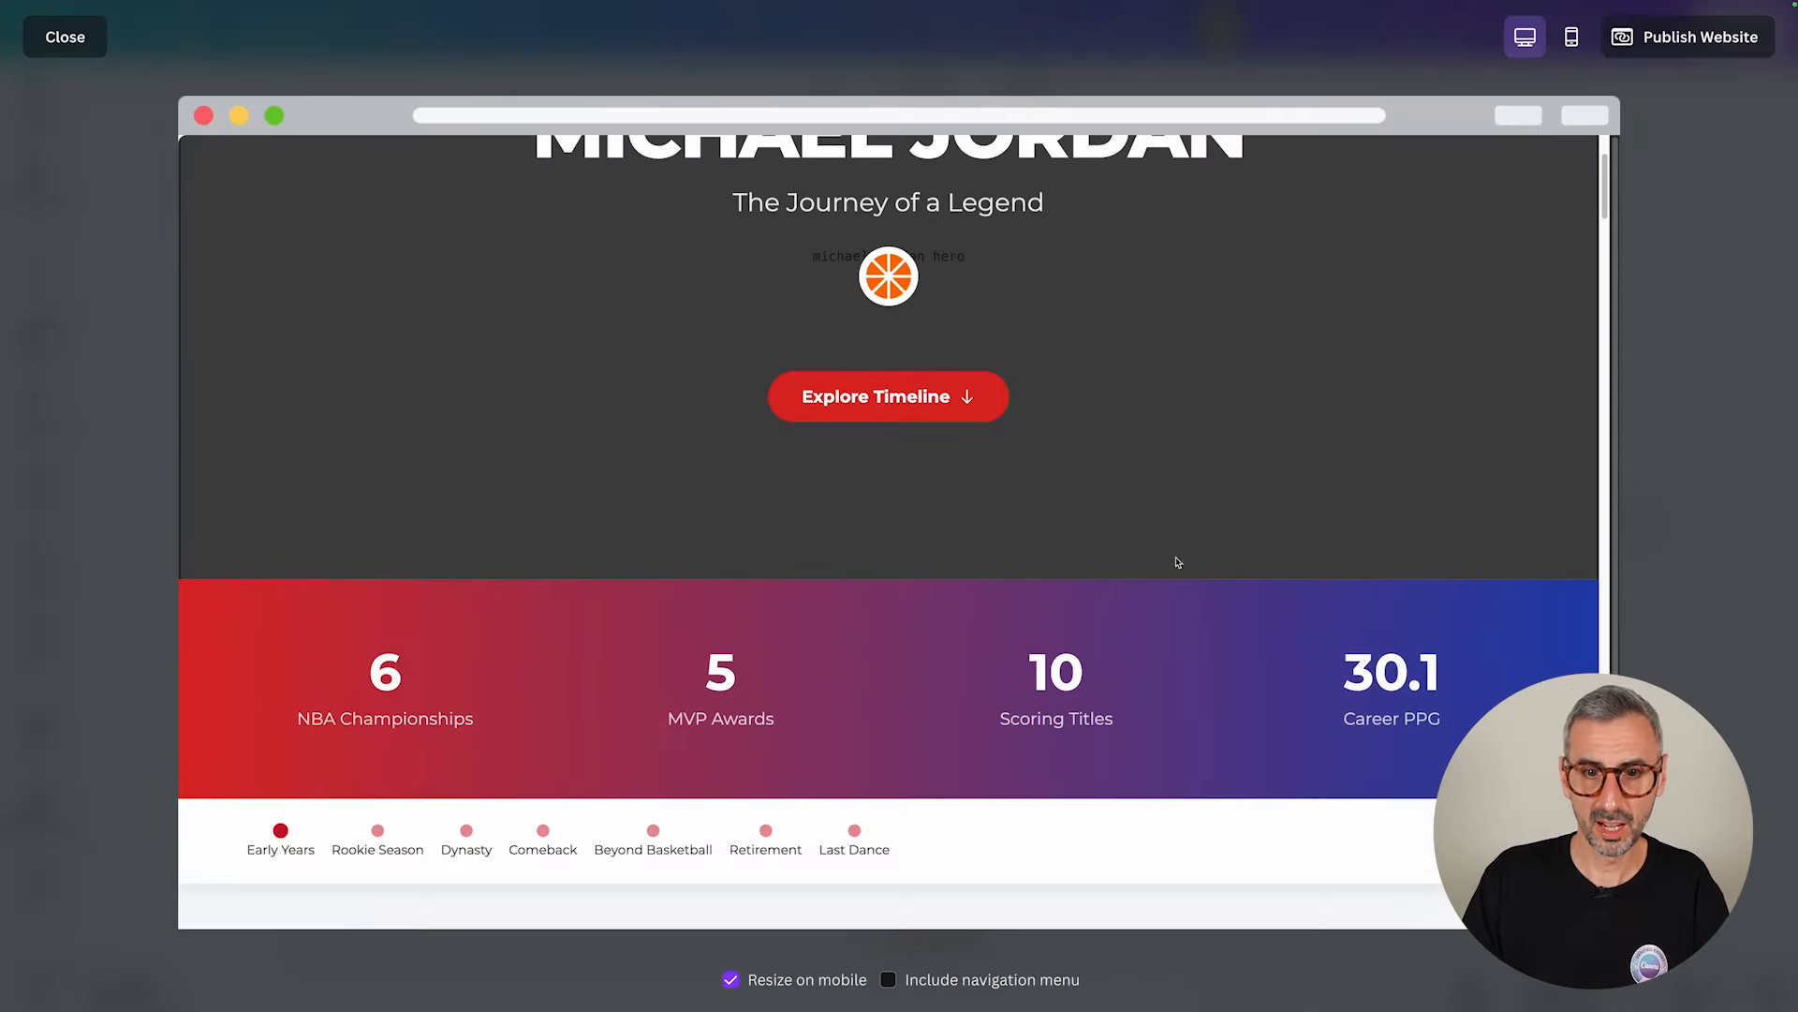
scroll(1122, 552, "up", 2)
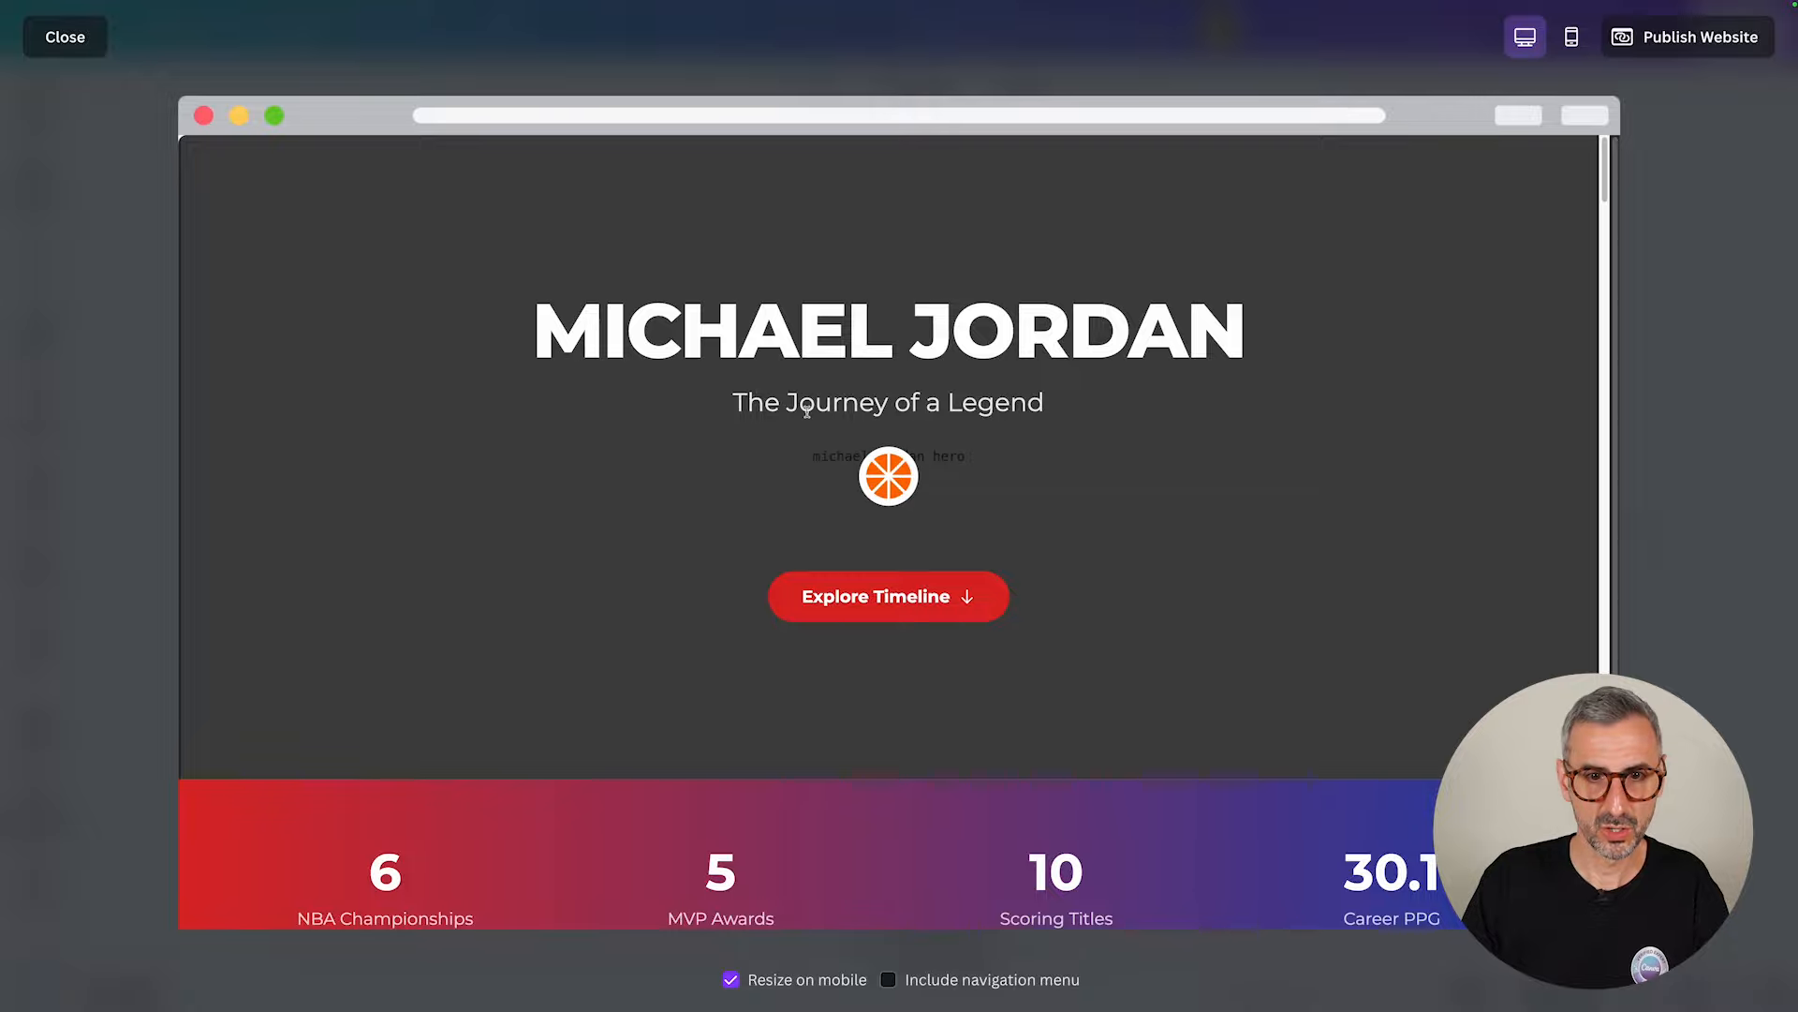
scroll(843, 420, "down", 3)
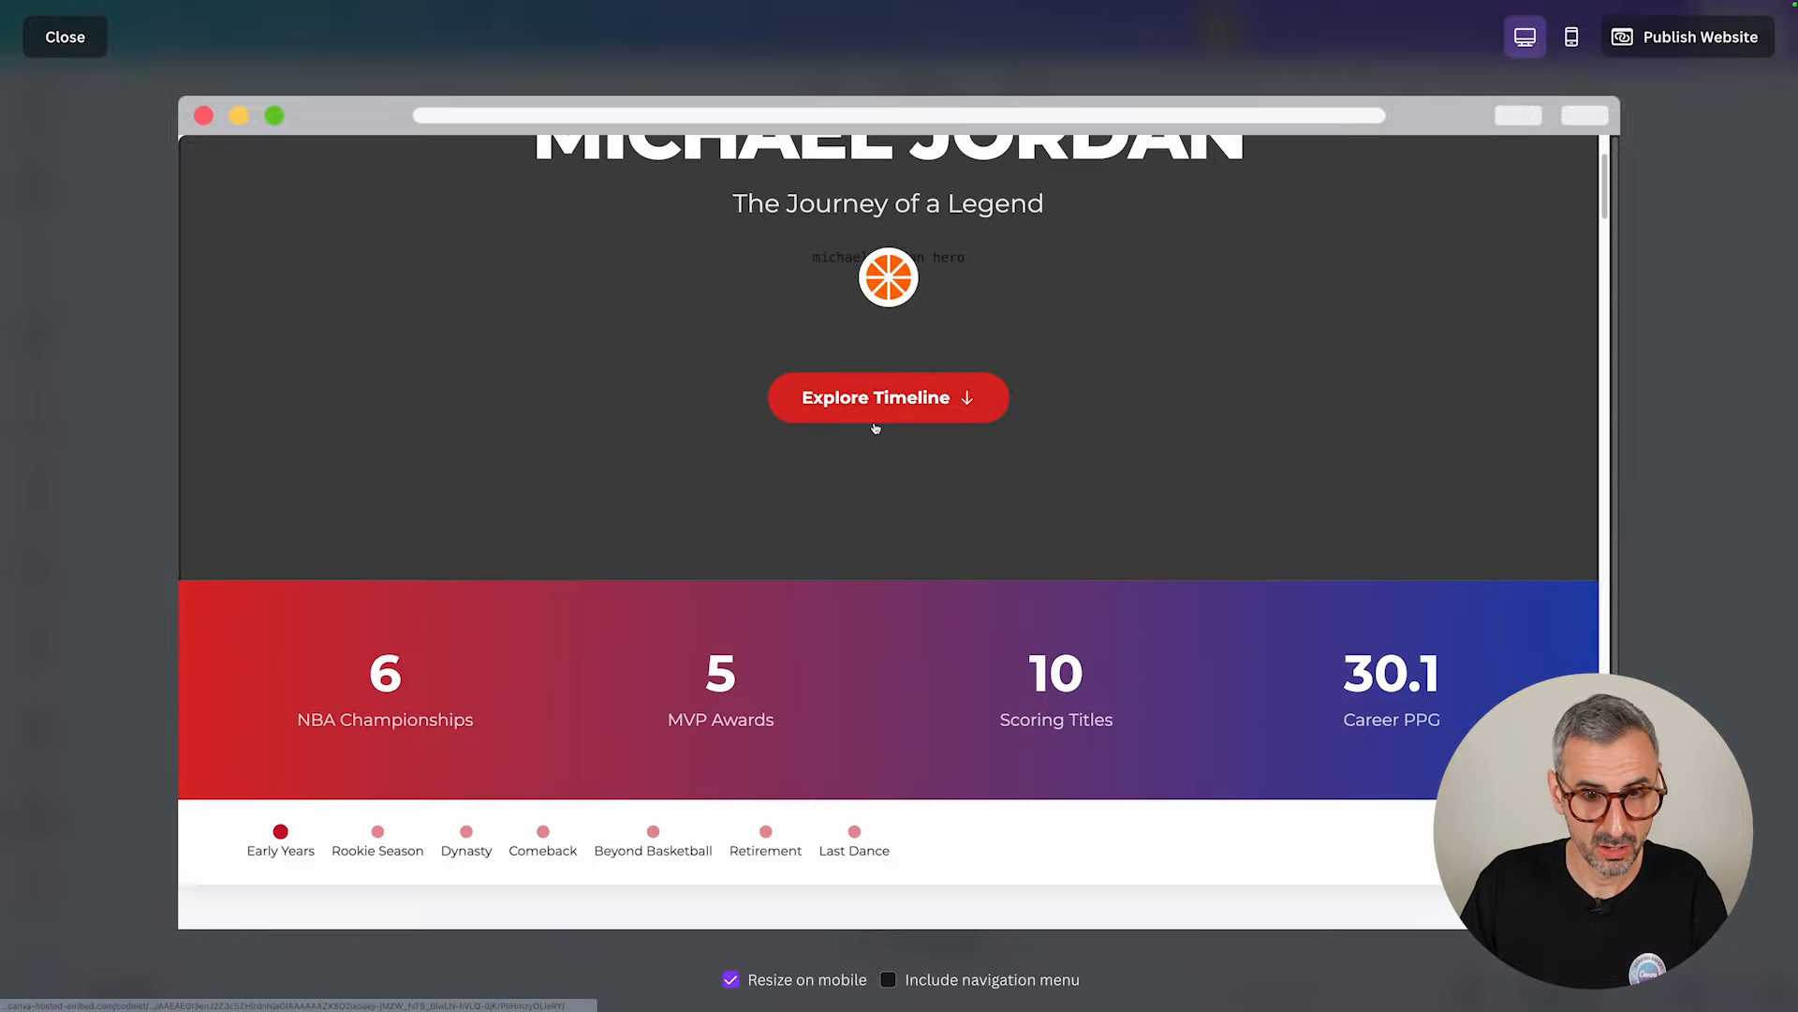
left_click(873, 397)
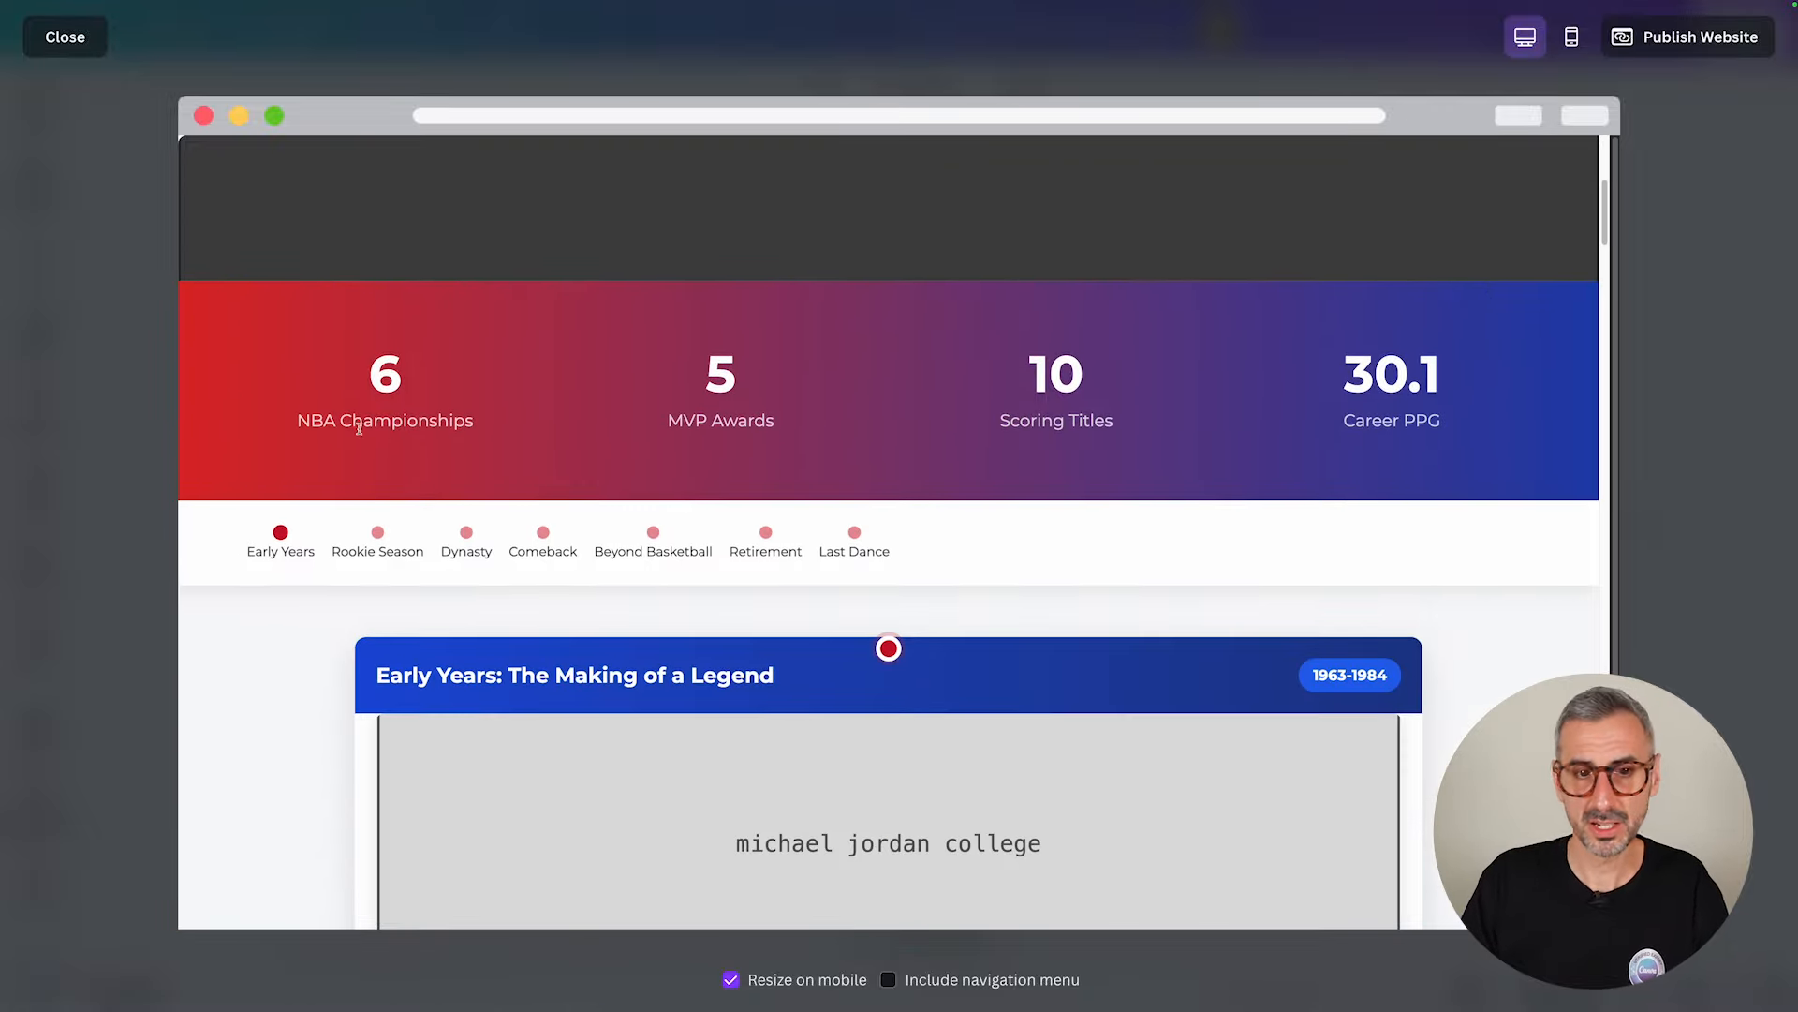
Step: Examine the timeline's Early Years chapter, including its dates, image placeholder, biography text, Key Achievements and Photo Gallery
scroll(1077, 412, "down", 3)
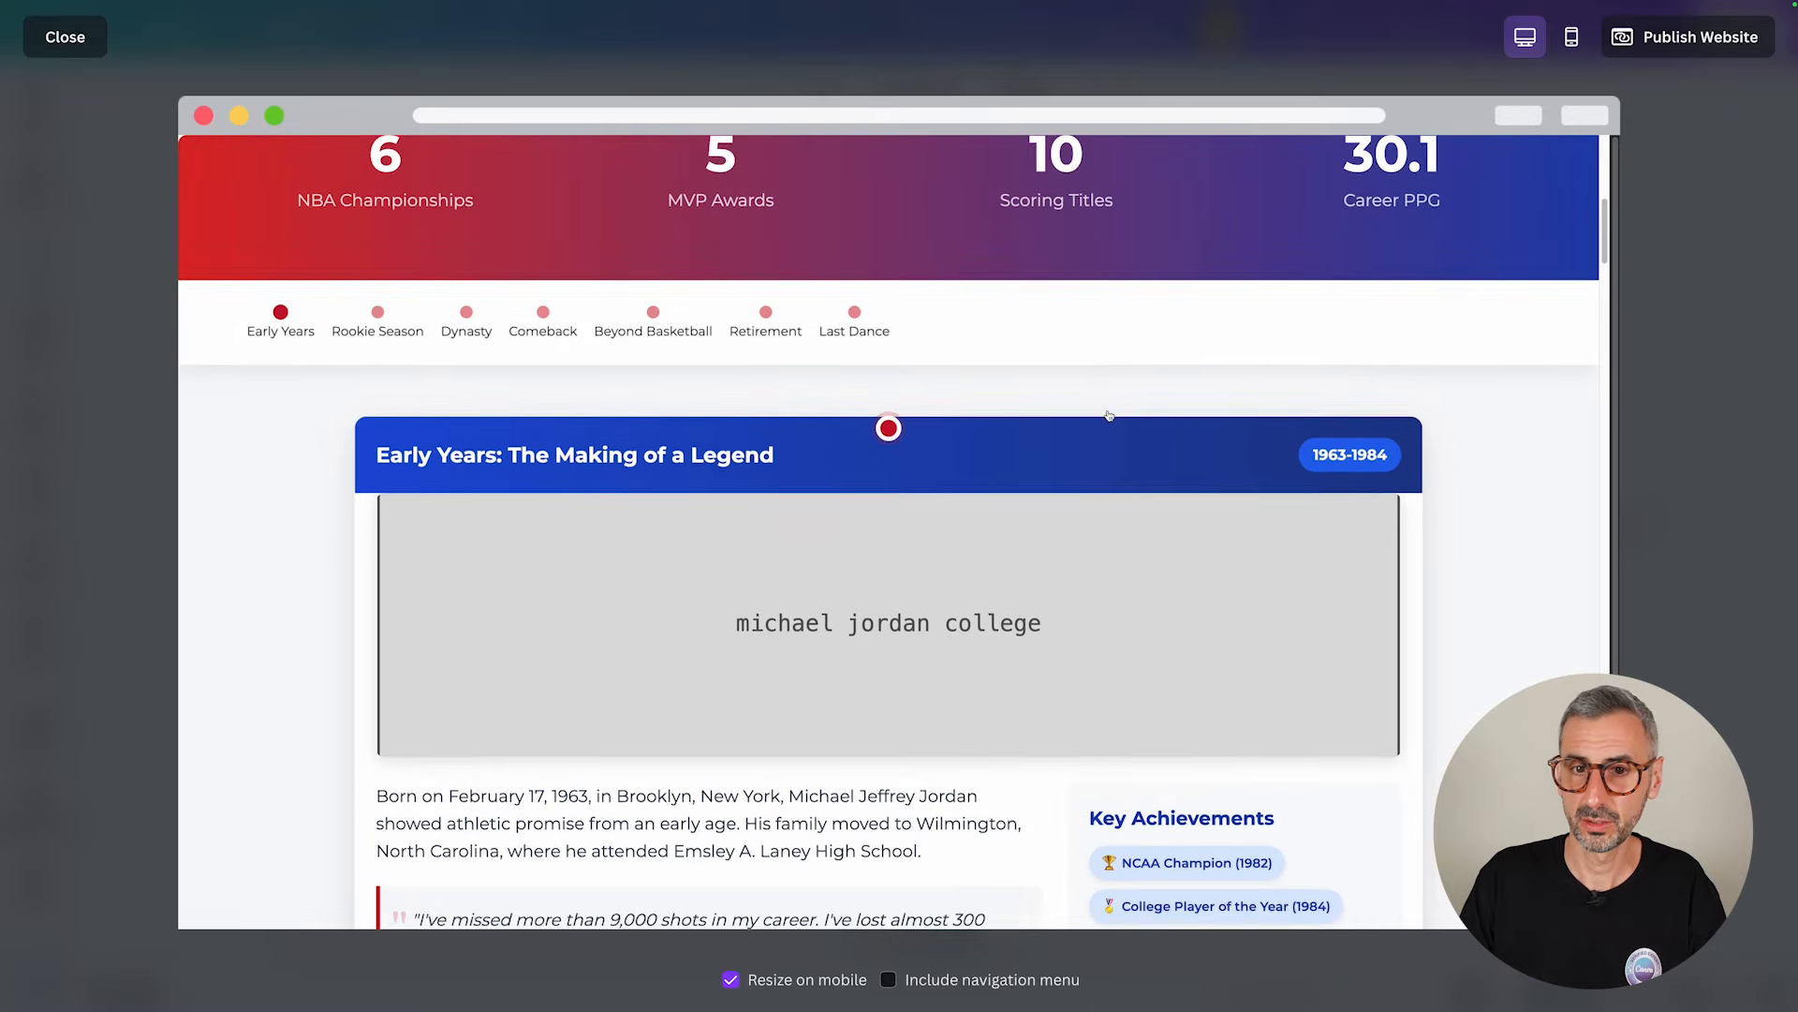
scroll(1077, 449, "down", 2)
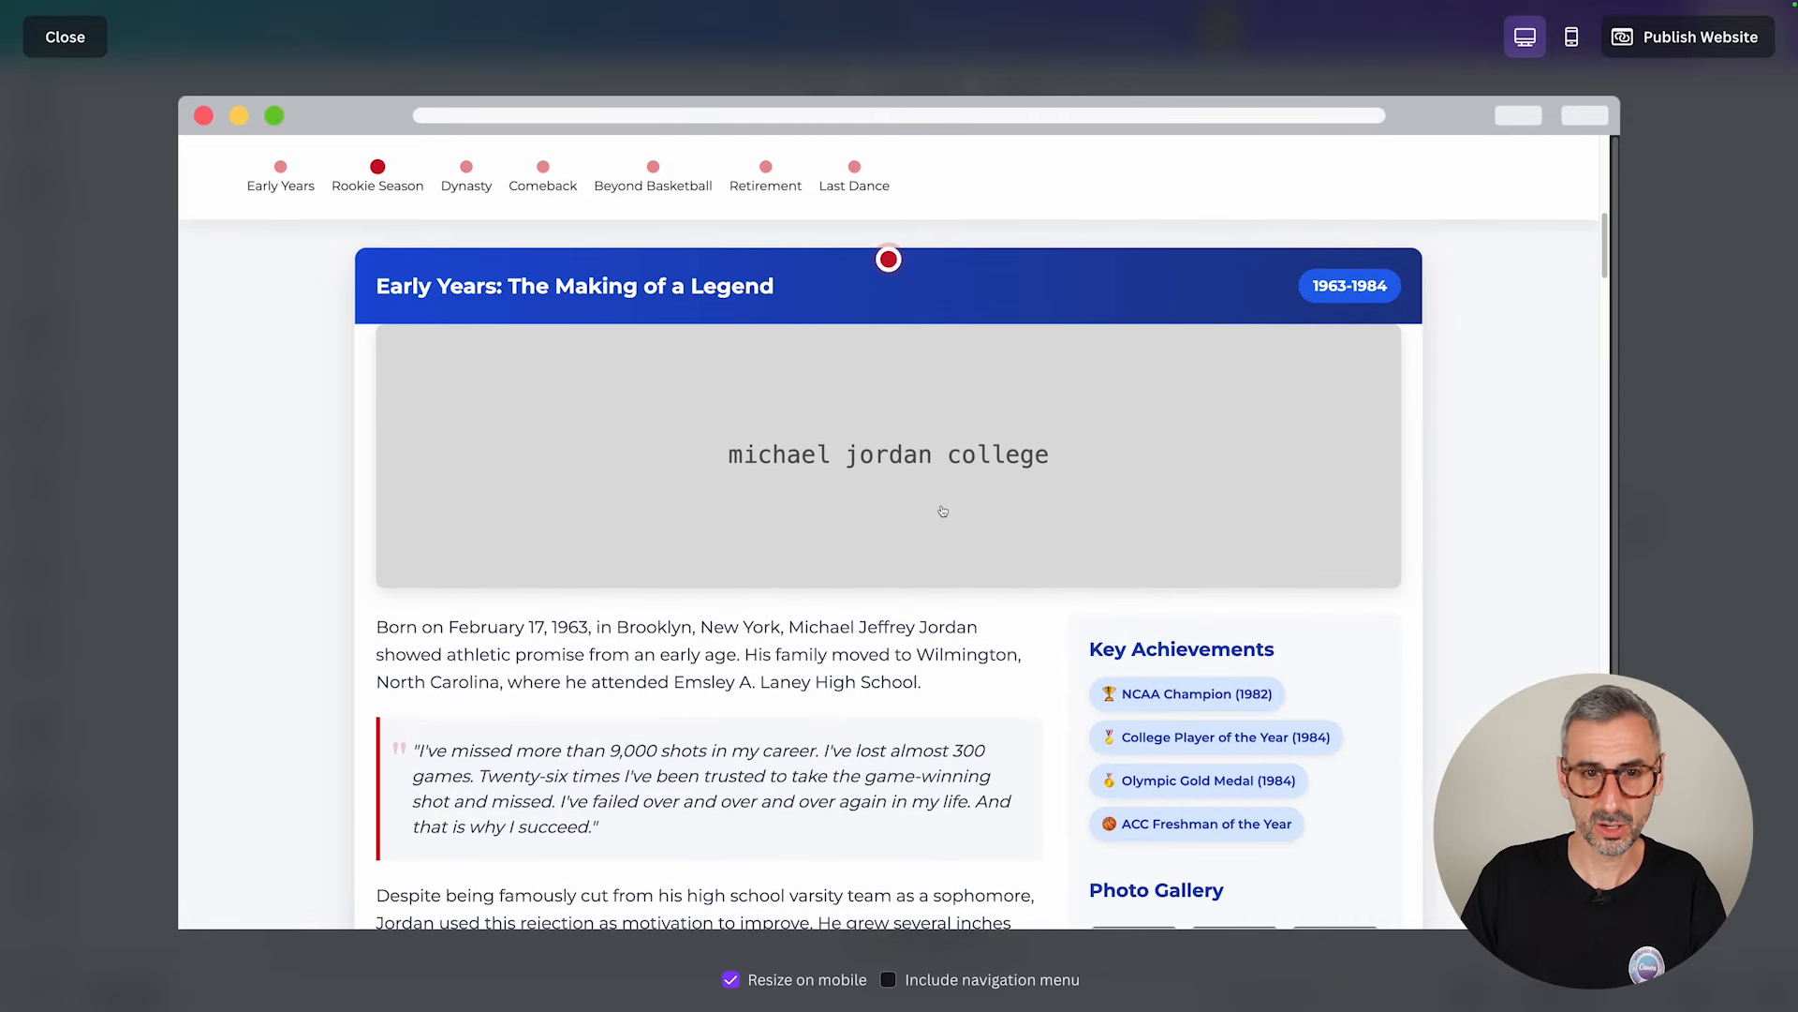
key("super+minus")
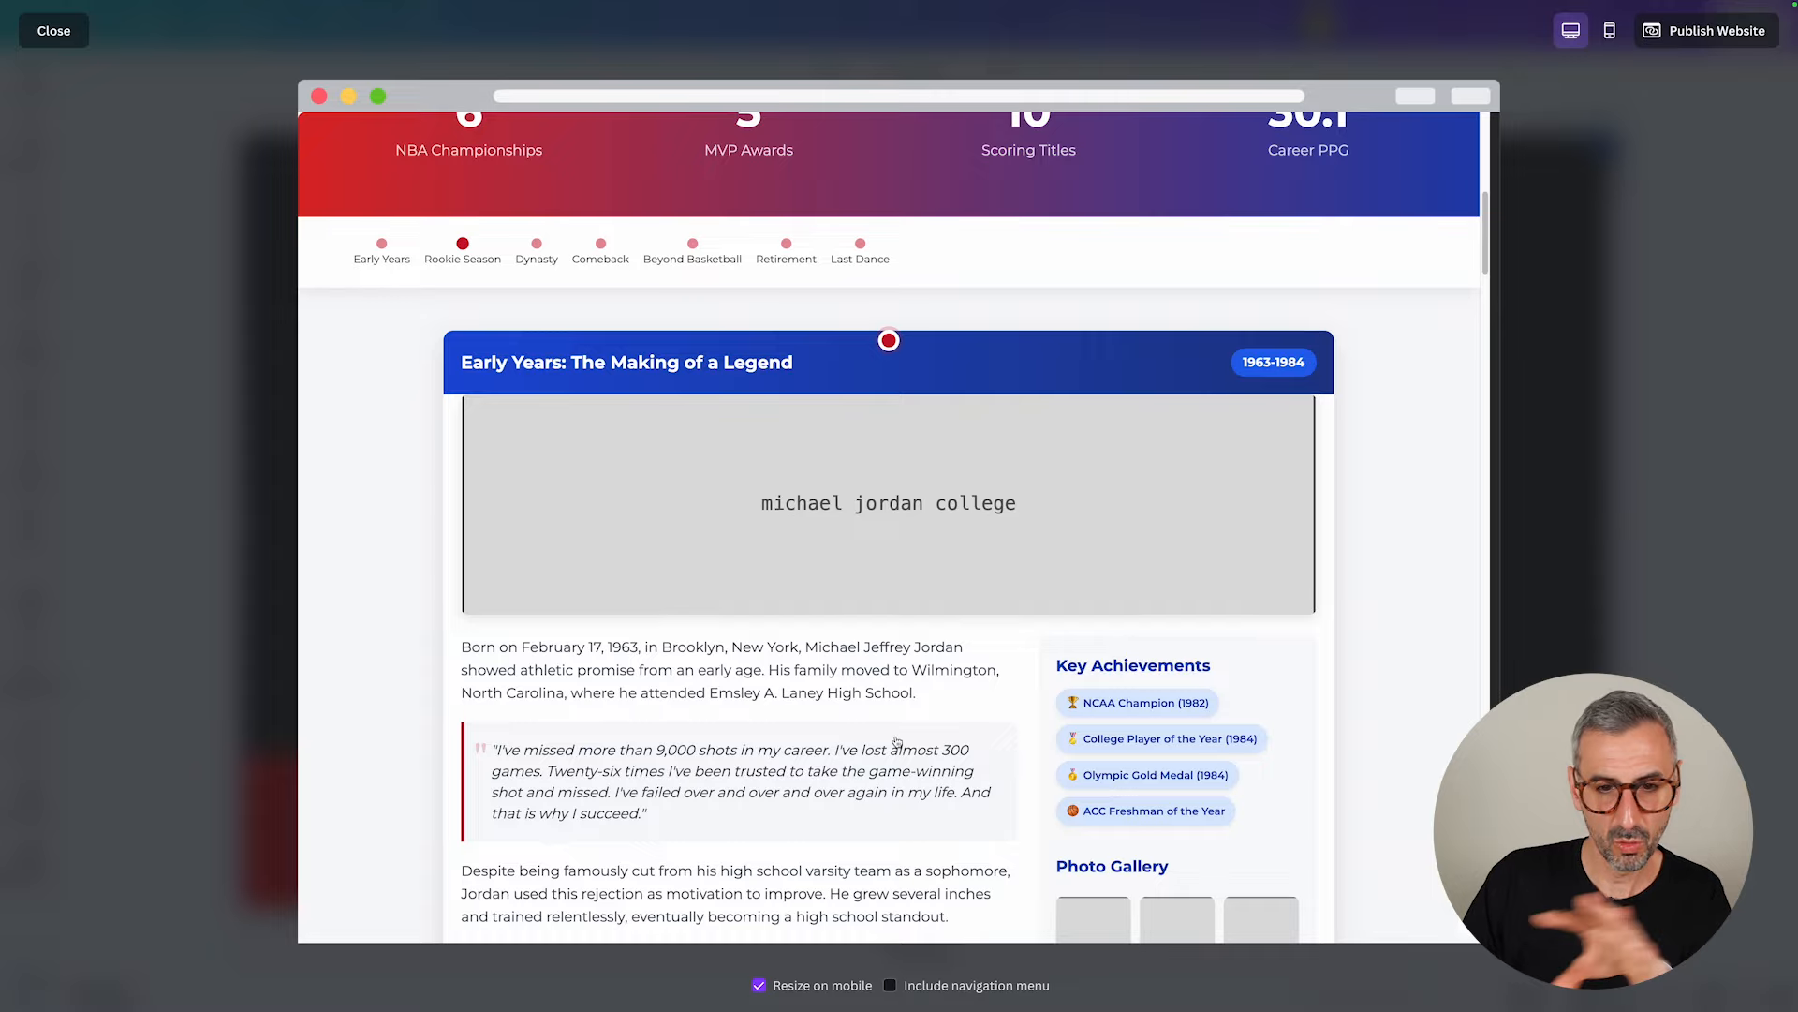
scroll(1290, 364, "down", 1)
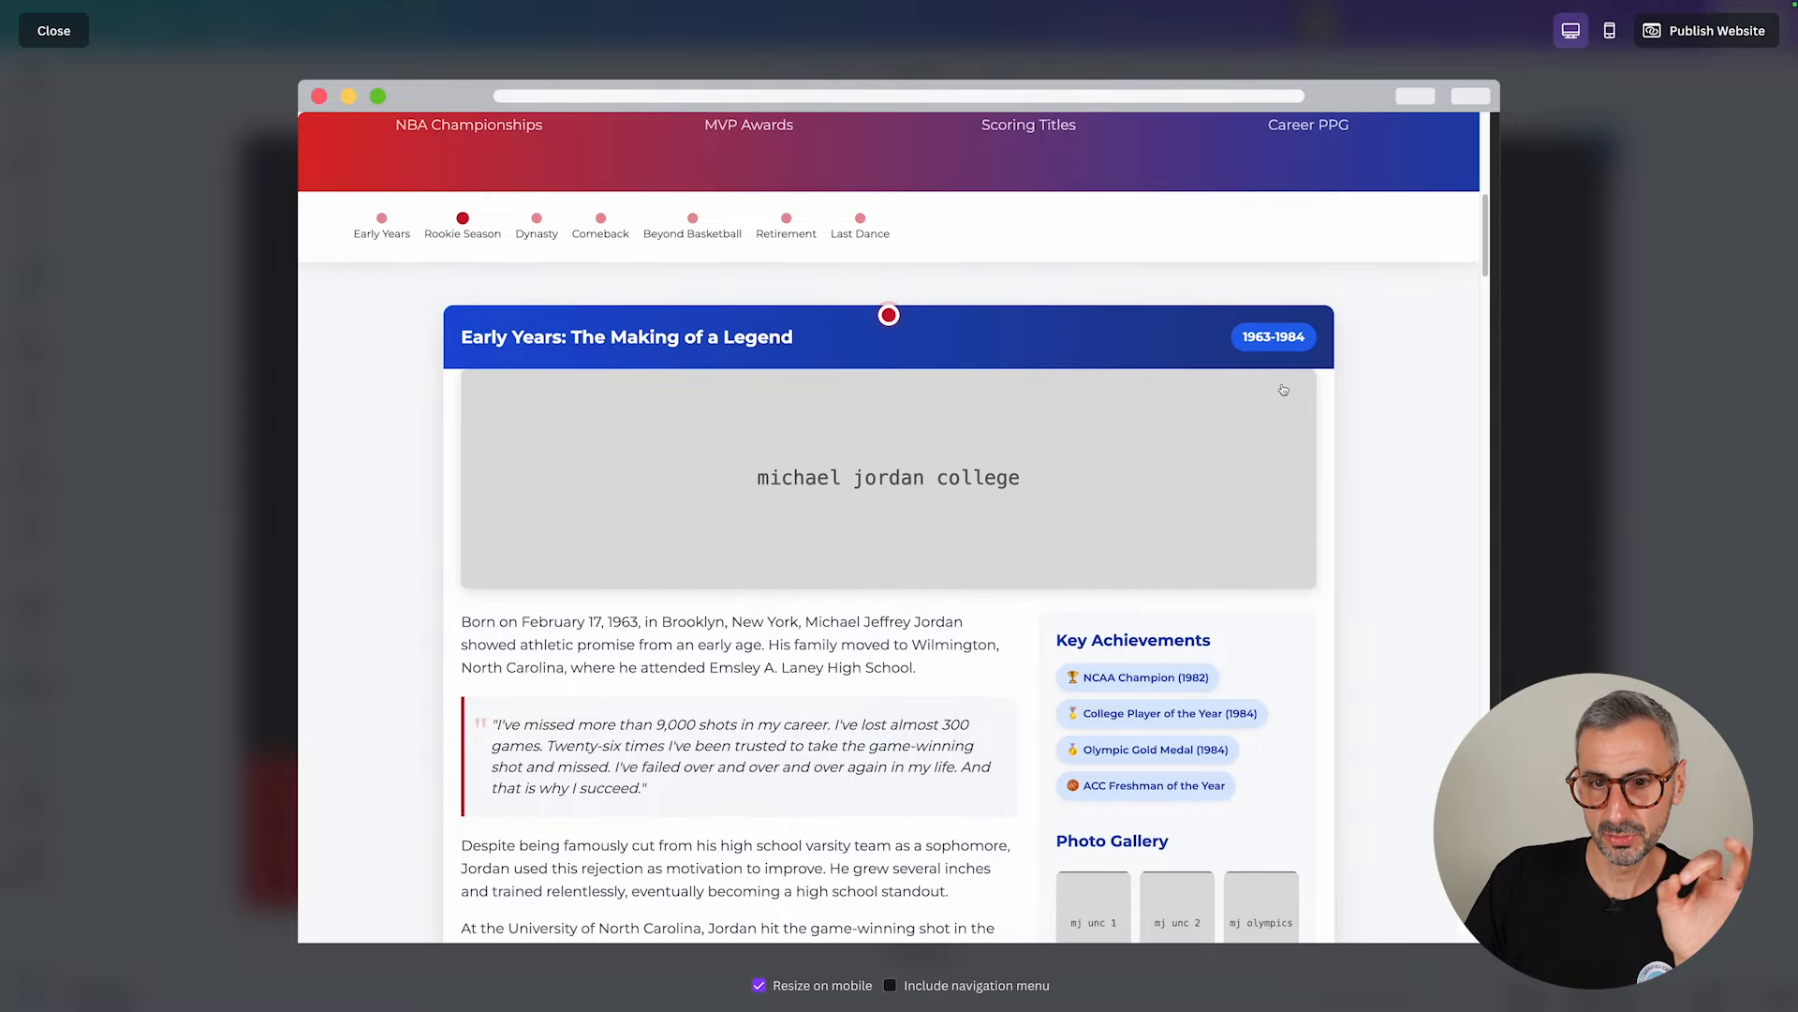
scroll(1257, 442, "down", 1)
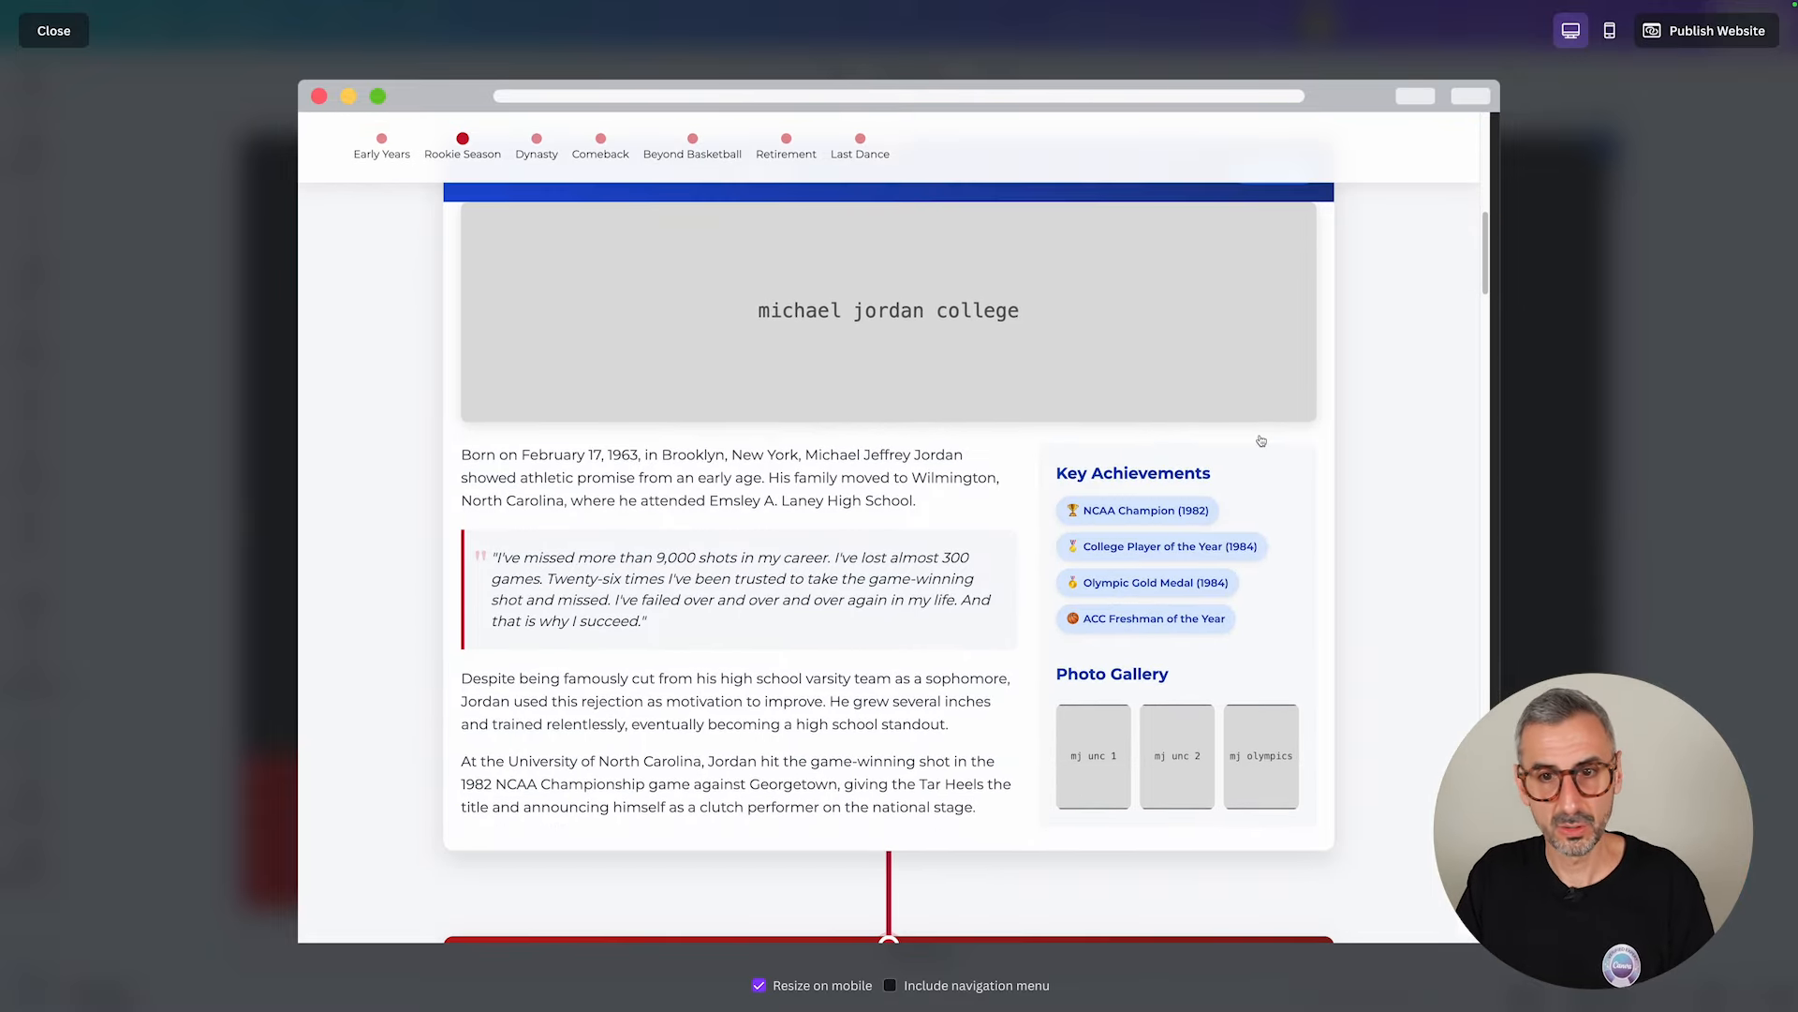
scroll(1256, 353, "up", 1)
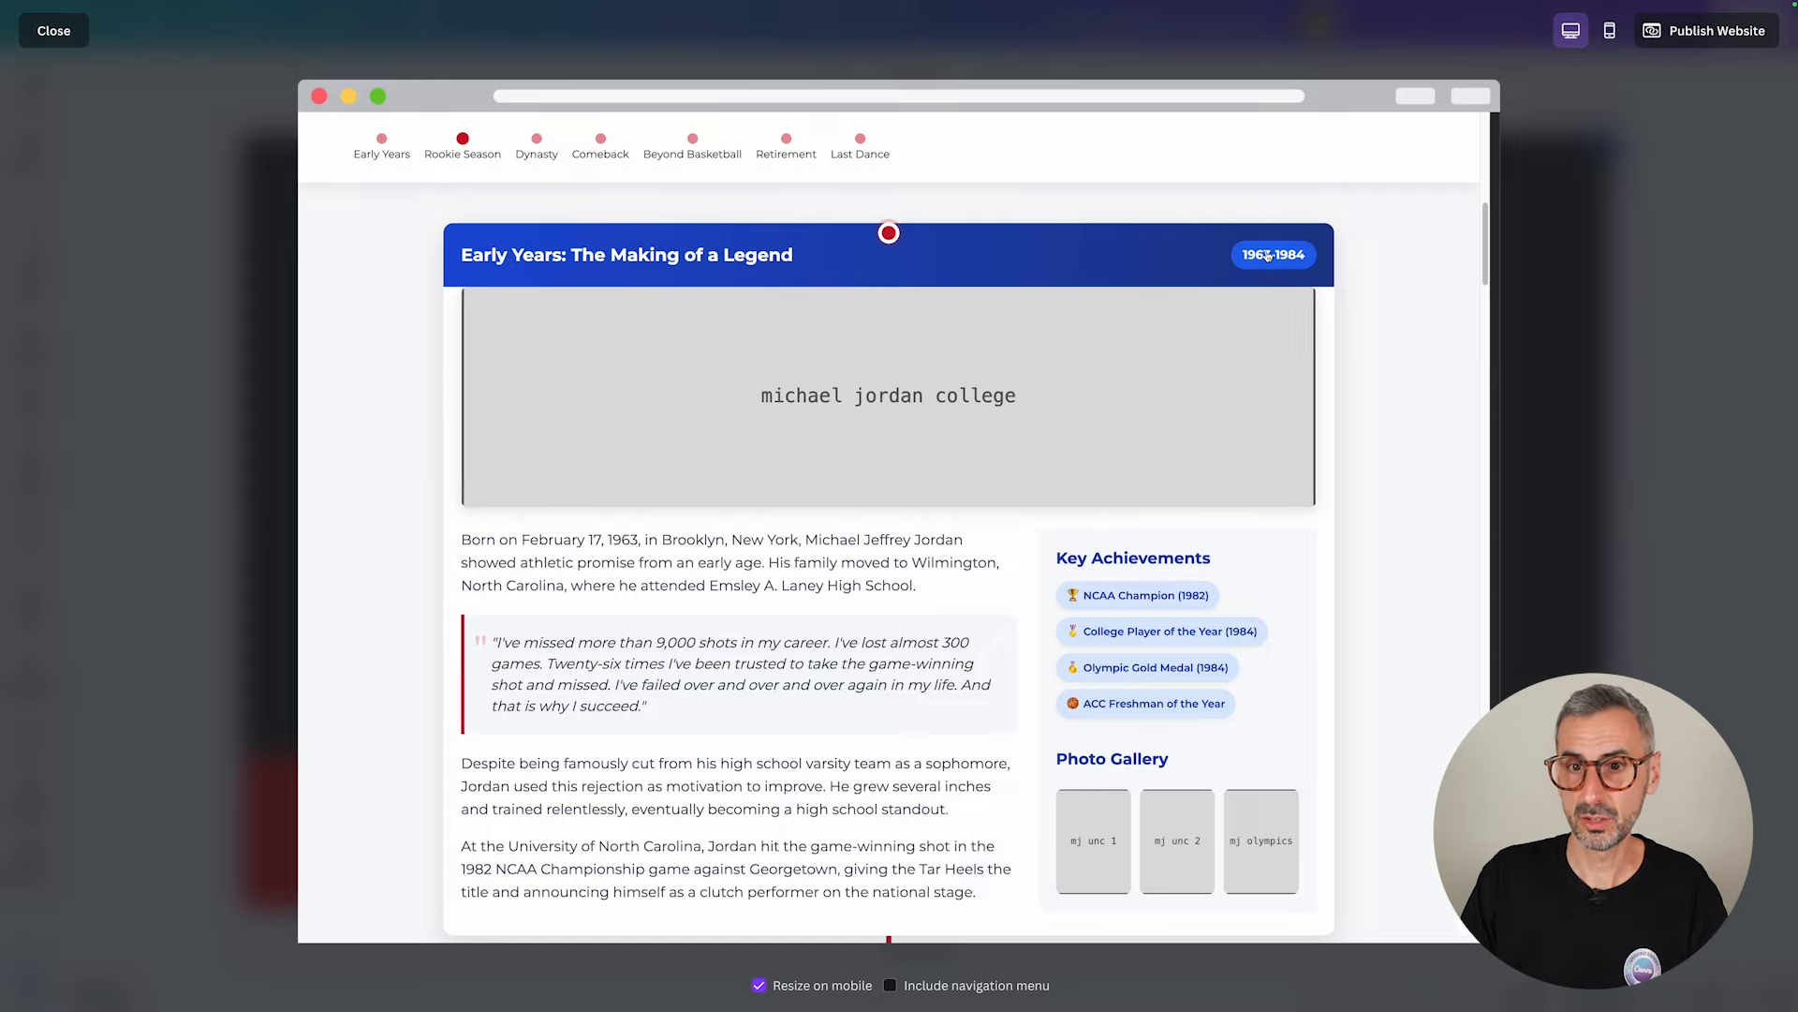
scroll(1047, 420, "down", 1)
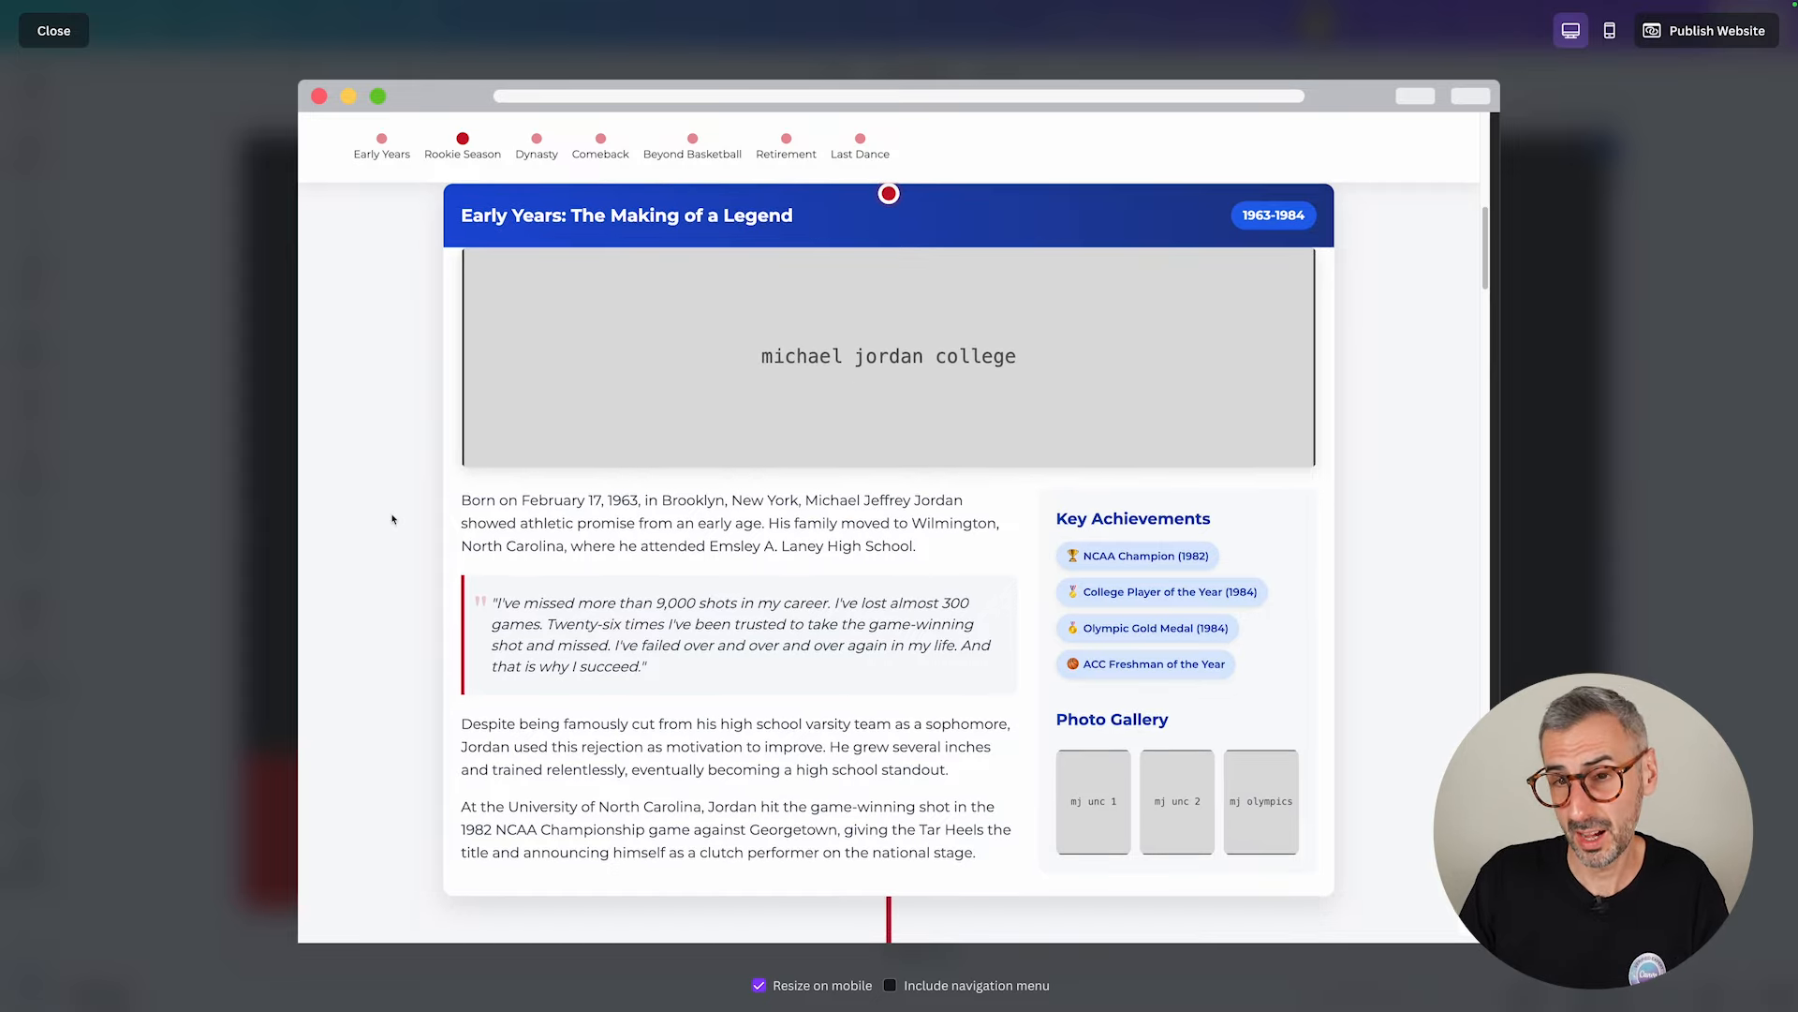
scroll(656, 510, "down", 4)
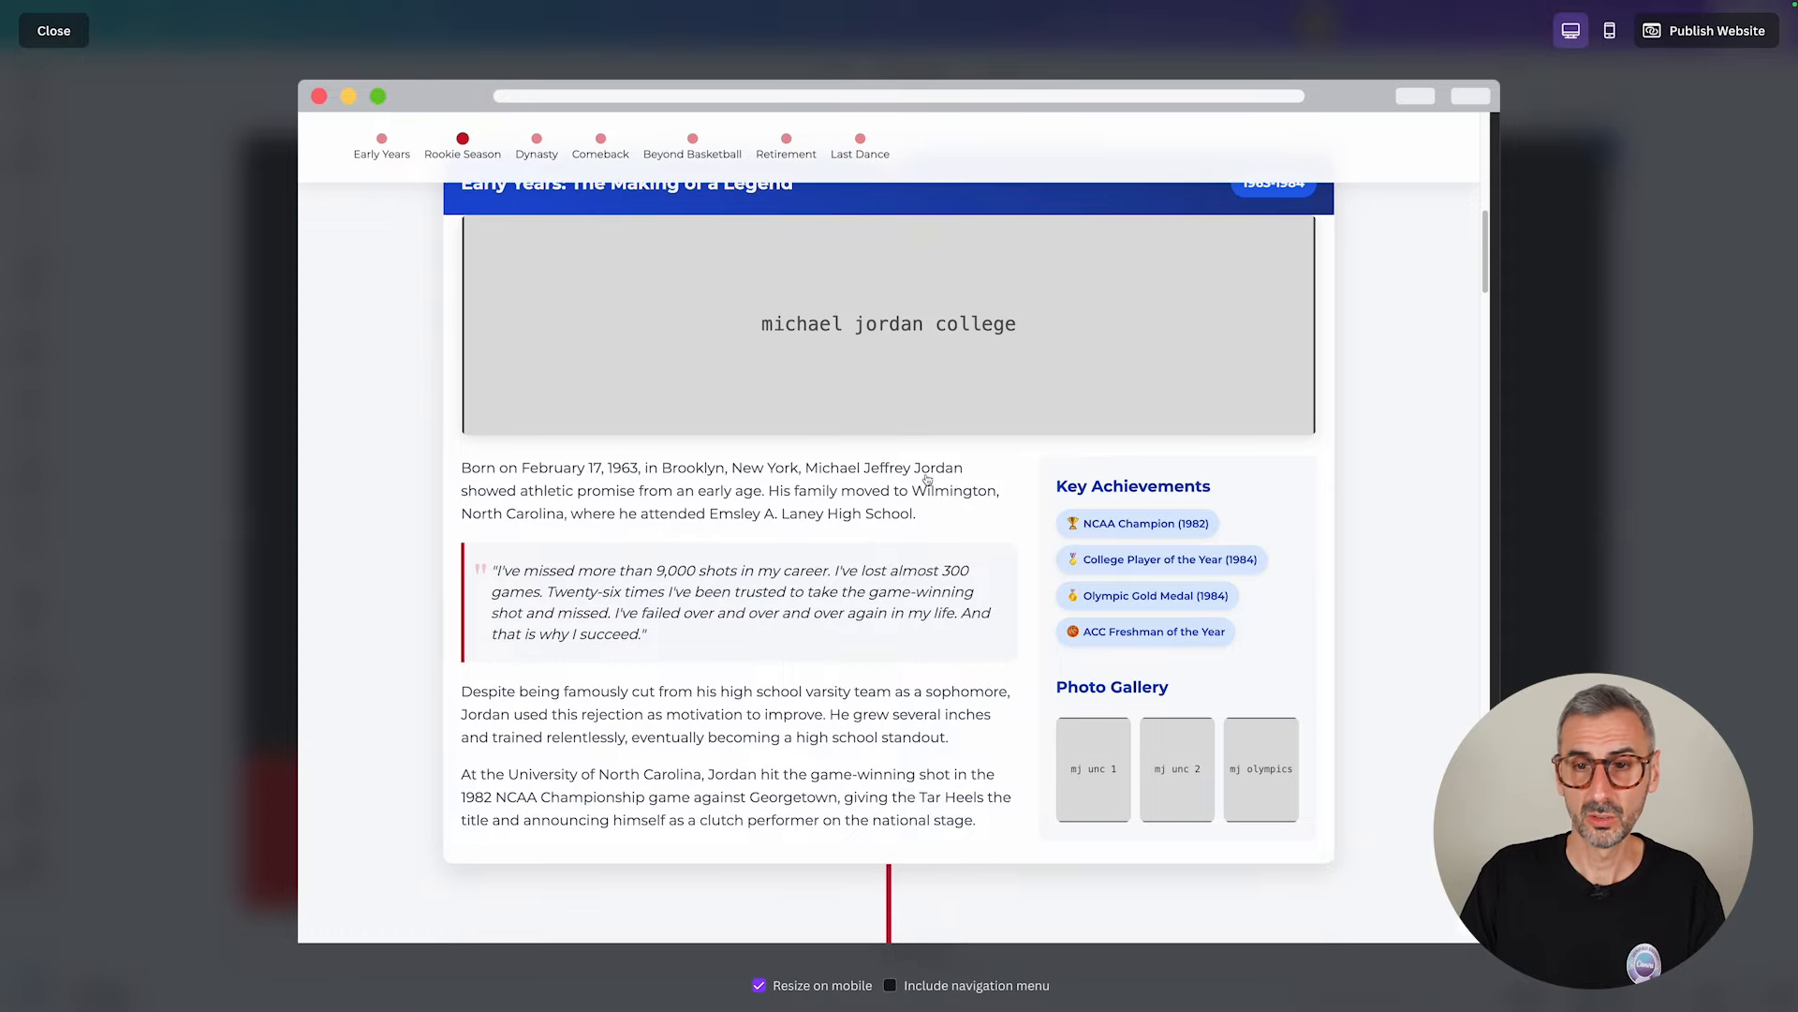
scroll(670, 501, "down", 2)
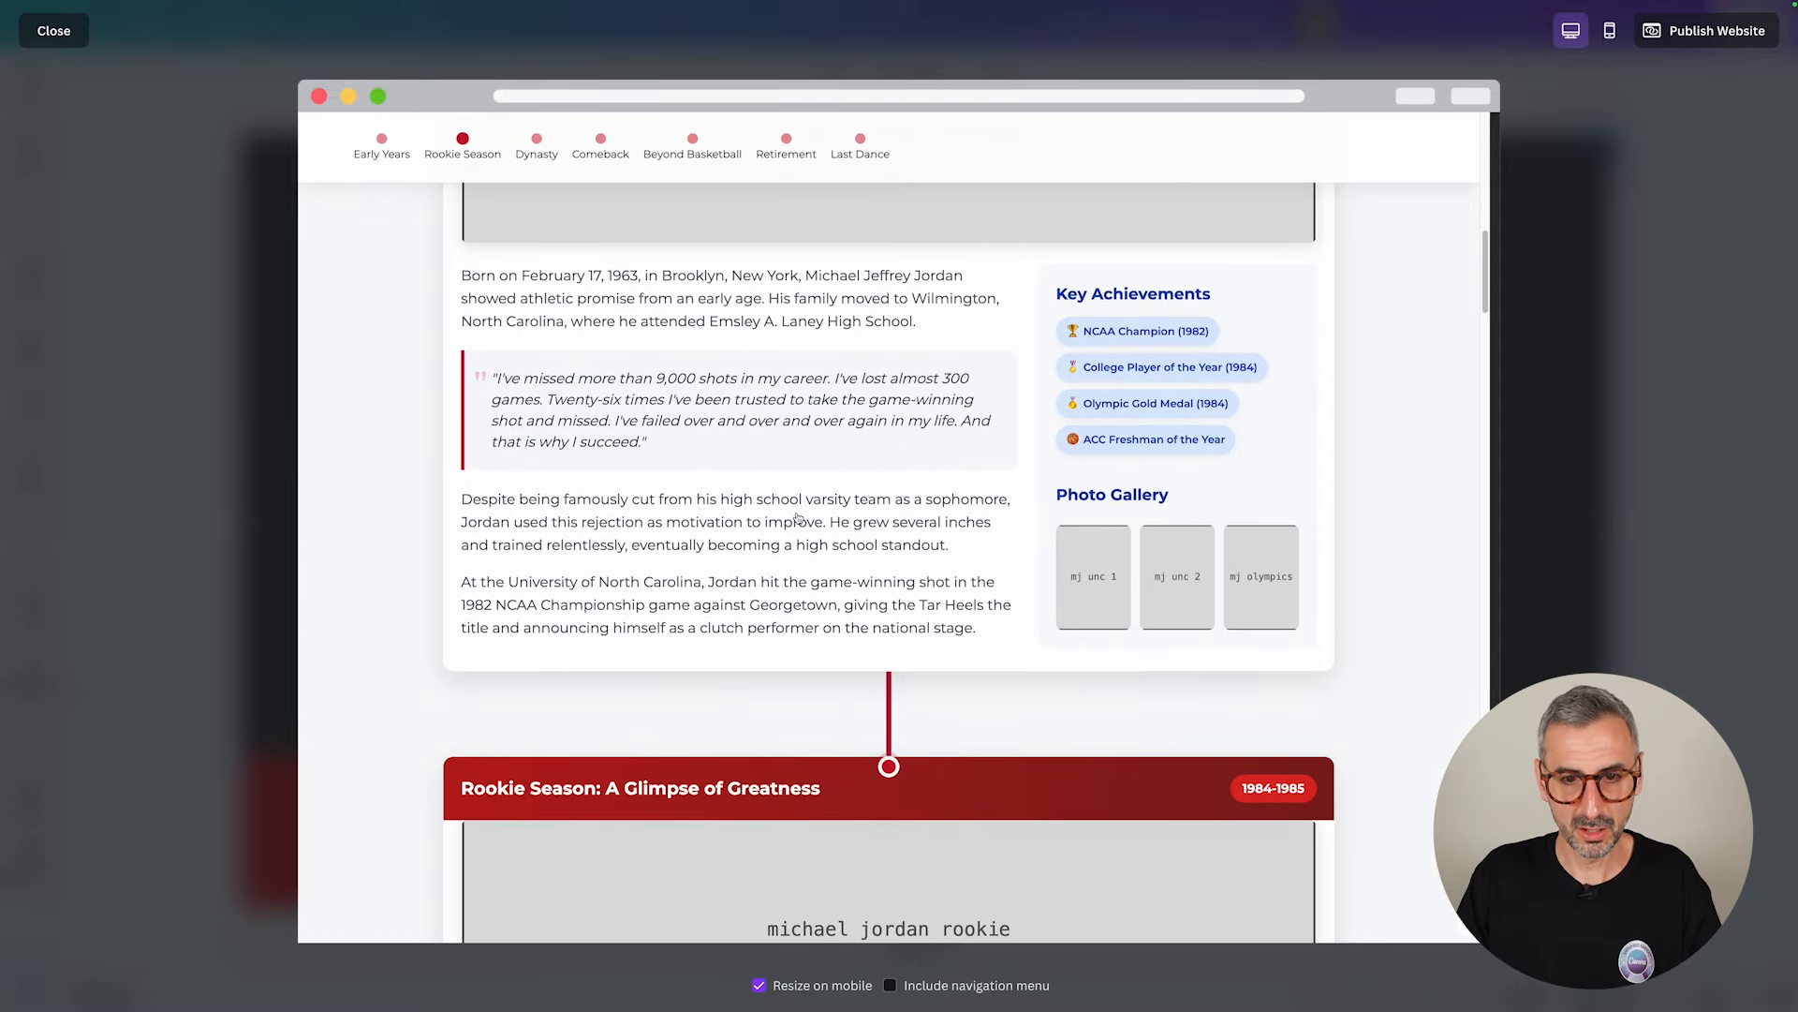
Step: Examine the timeline's Rookie Season and Building a Dynasty chapters, including their image placeholders, biography text, stats and achievements
scroll(803, 496, "up", 3)
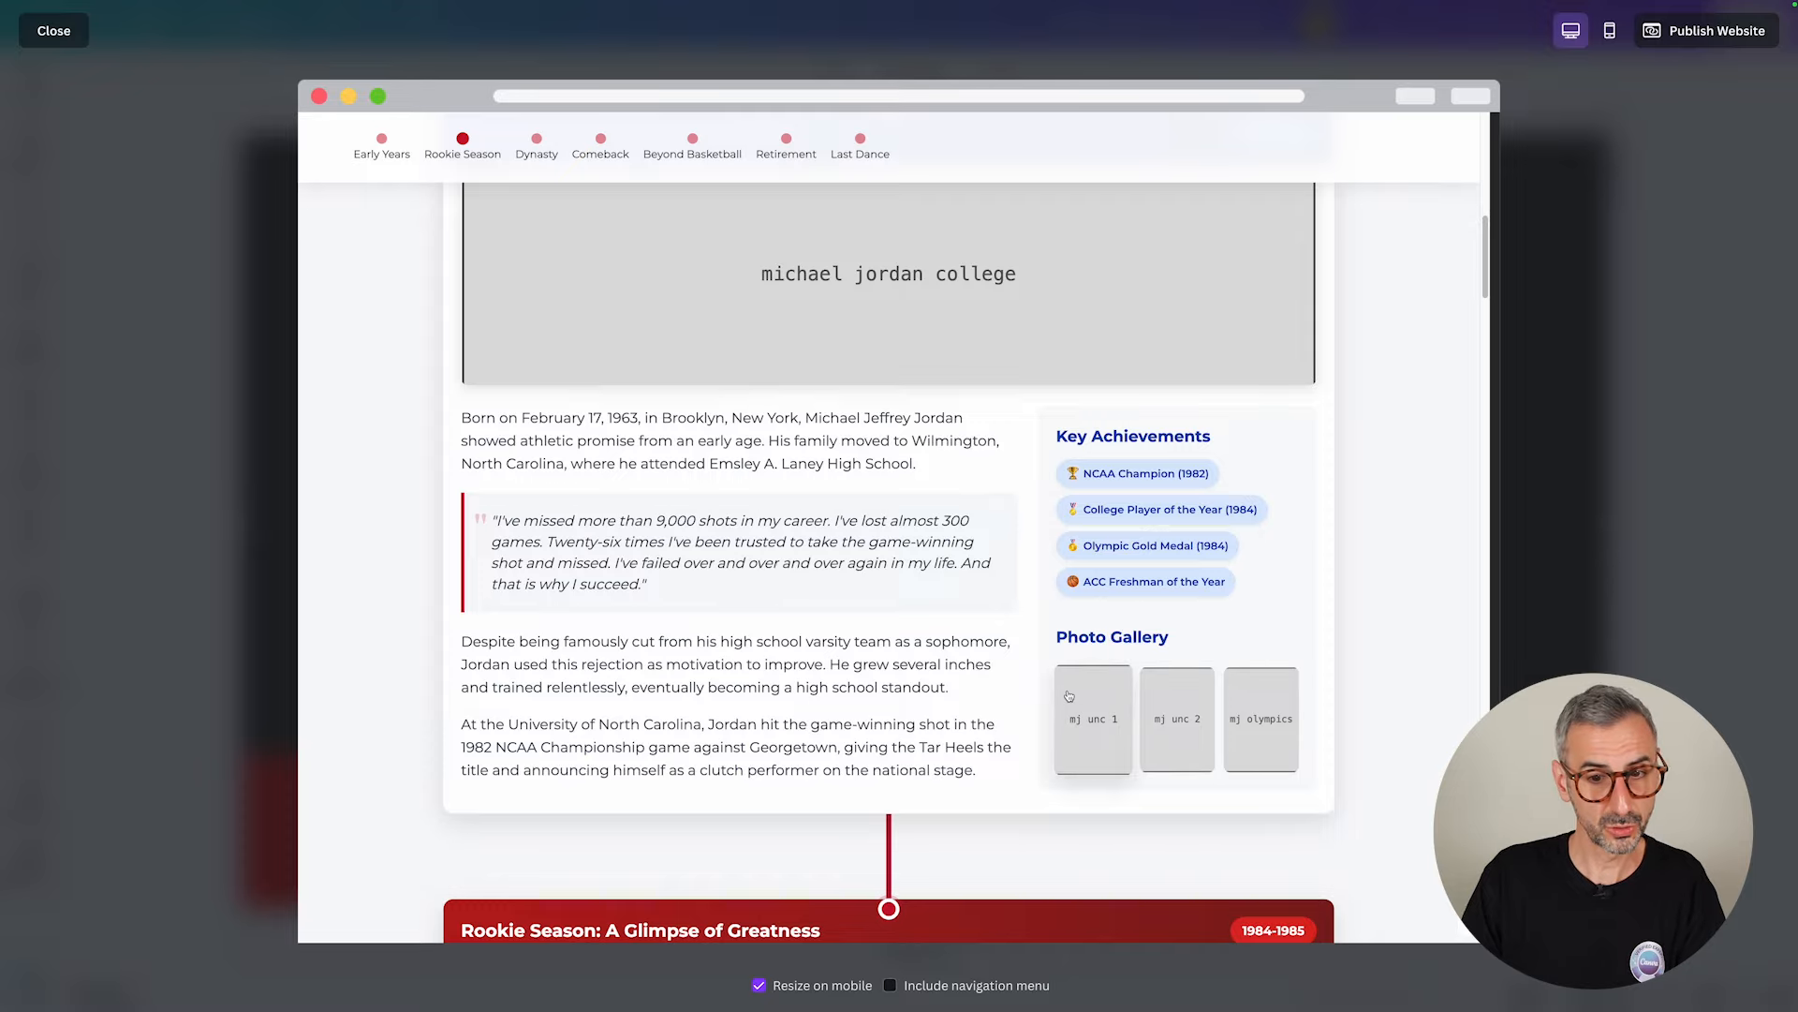
scroll(985, 610, "down", 2)
scroll(985, 611, "down", 4)
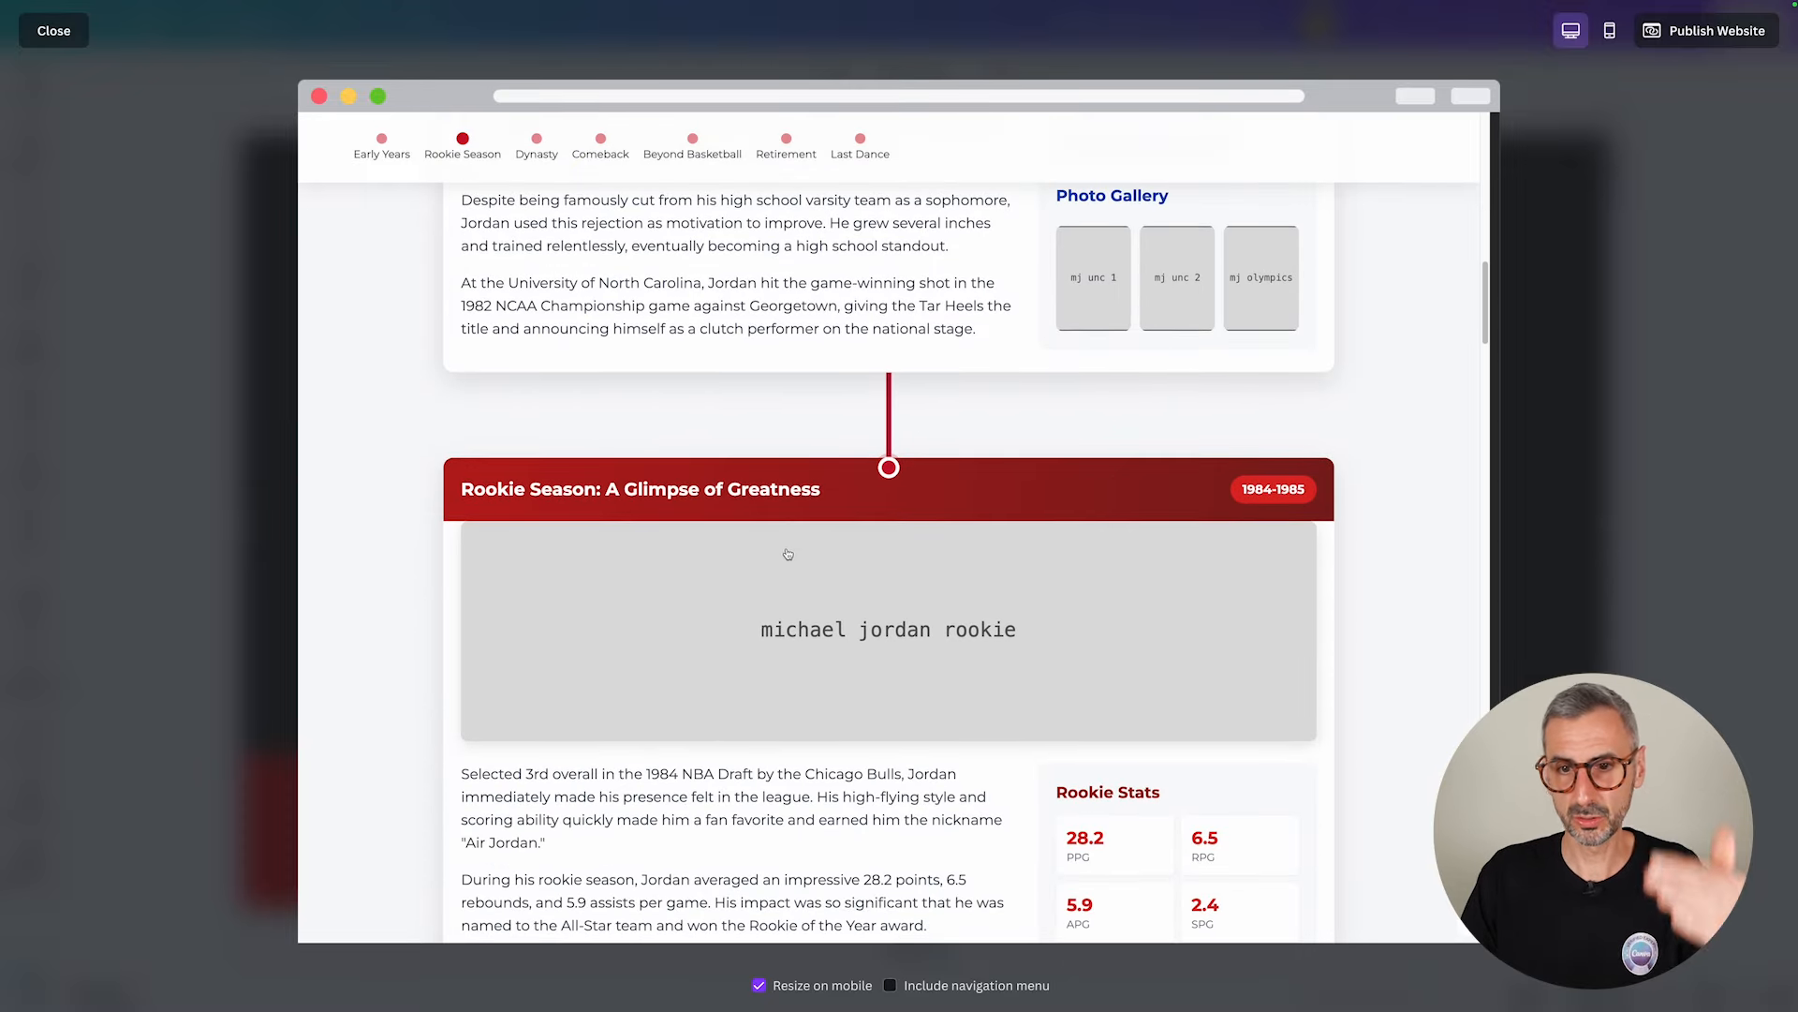
scroll(852, 402, "down", 1)
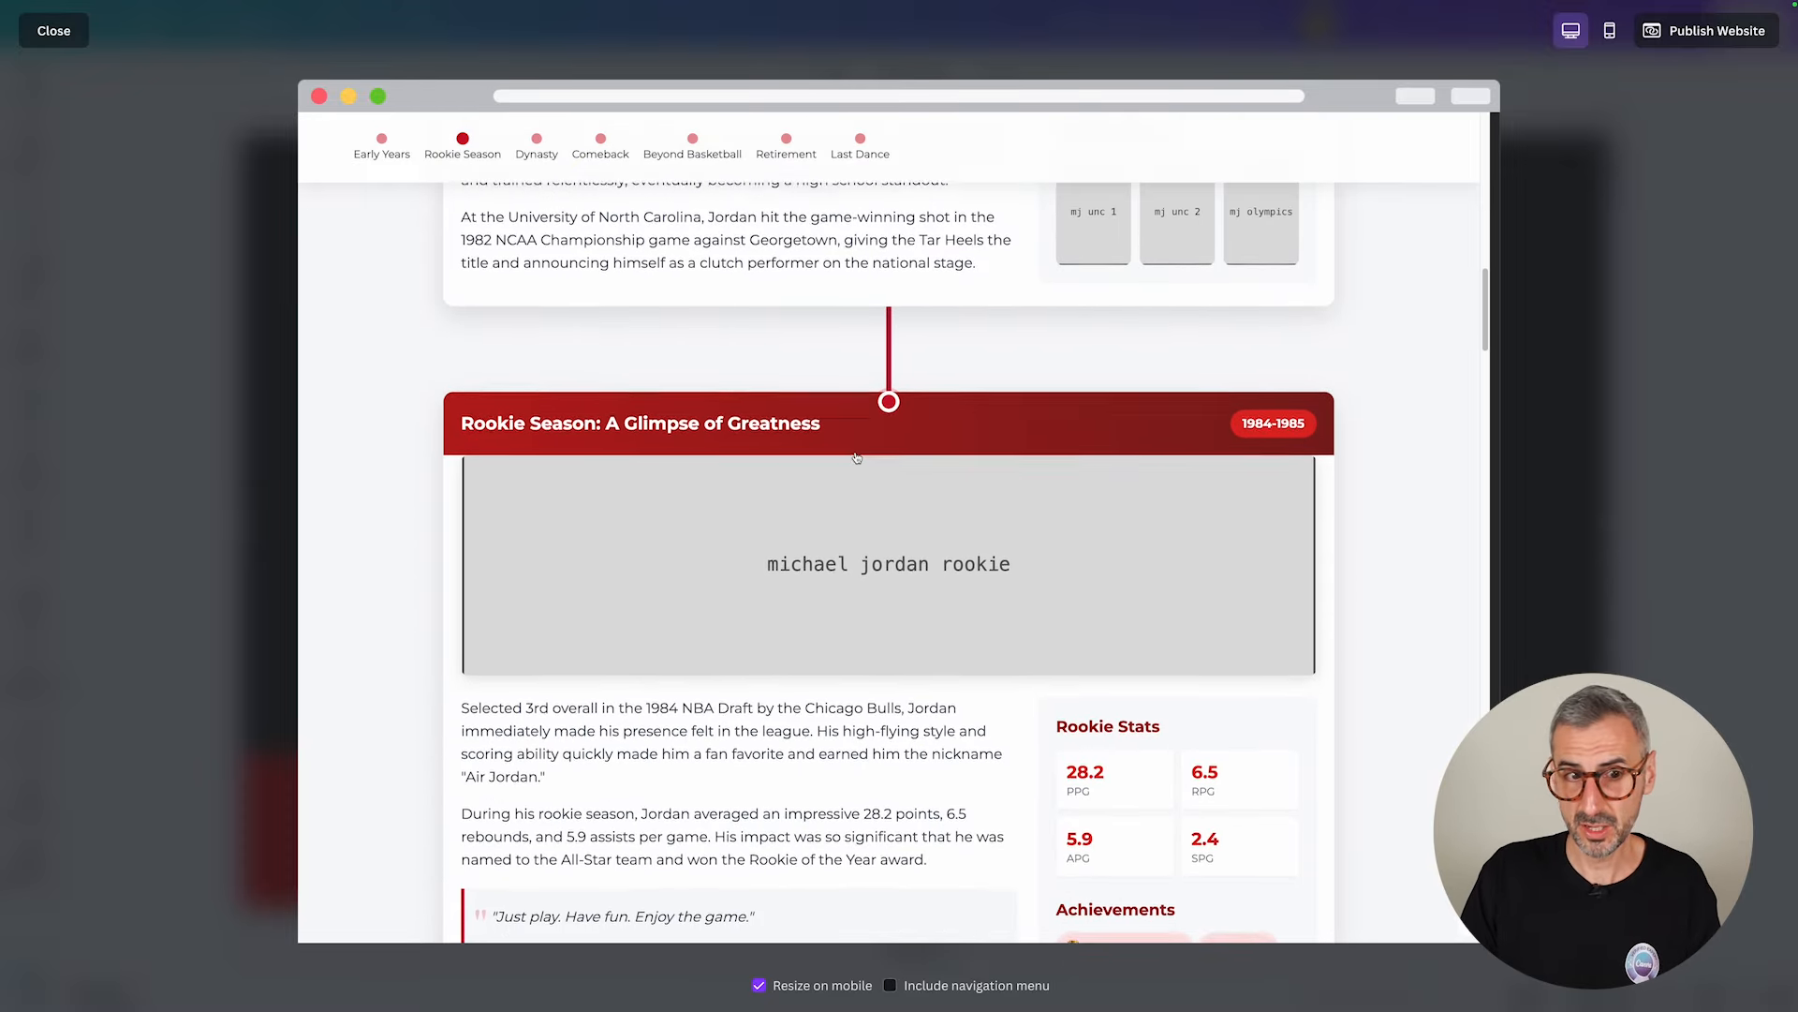
scroll(609, 431, "down", 3)
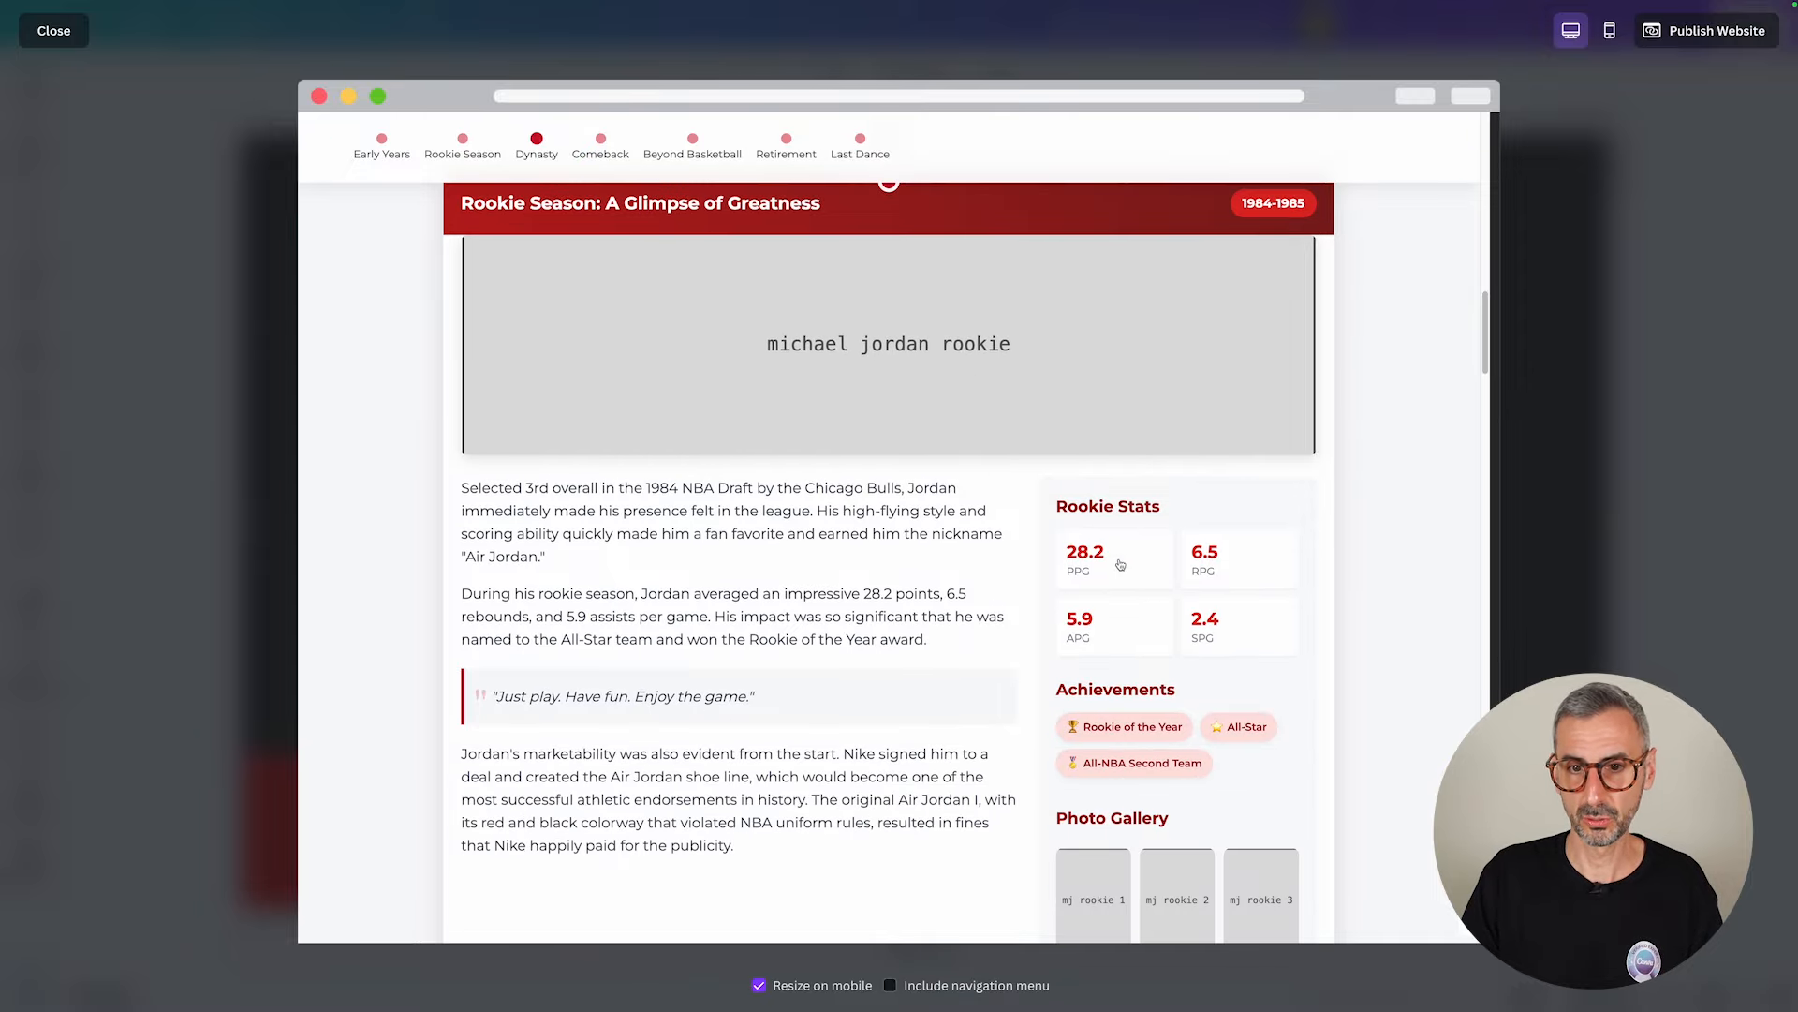
scroll(1121, 565, "down", 10)
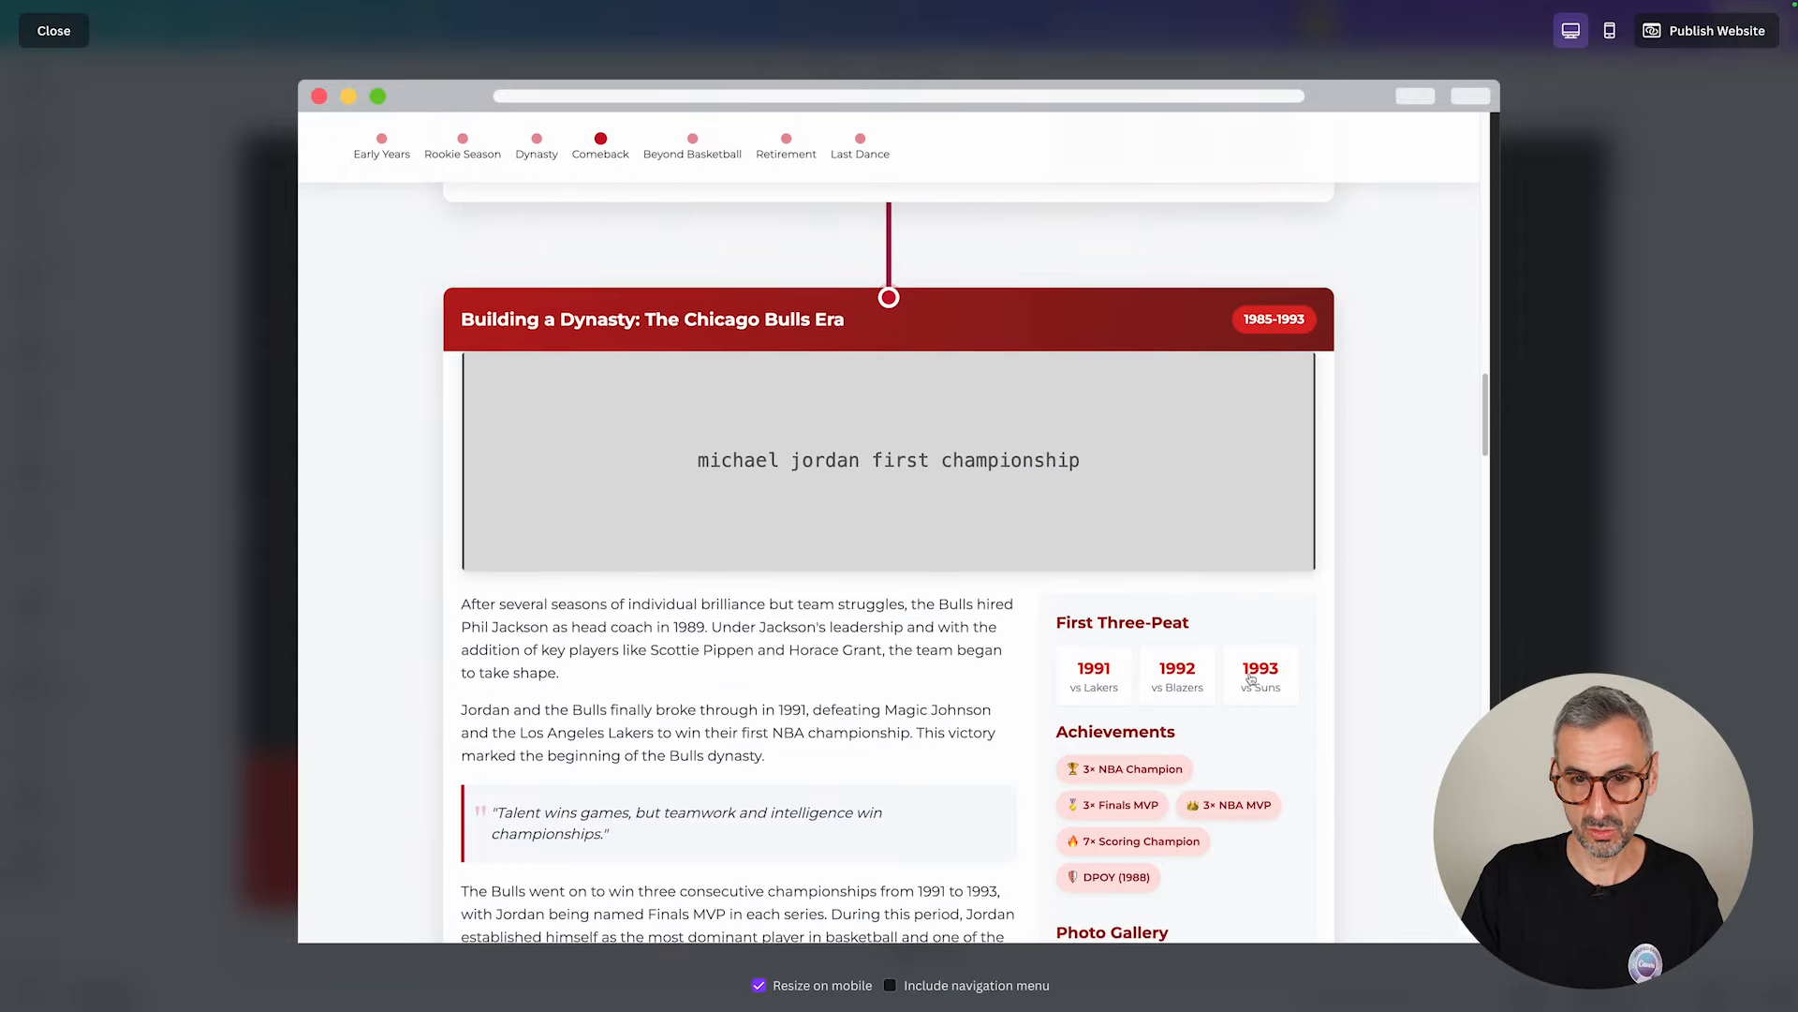
Step: Examine the later chapters on the Jordan brand's cultural impact, the Wizards and post-playing career, and The Last Dance
scroll(1251, 679, "down", 15)
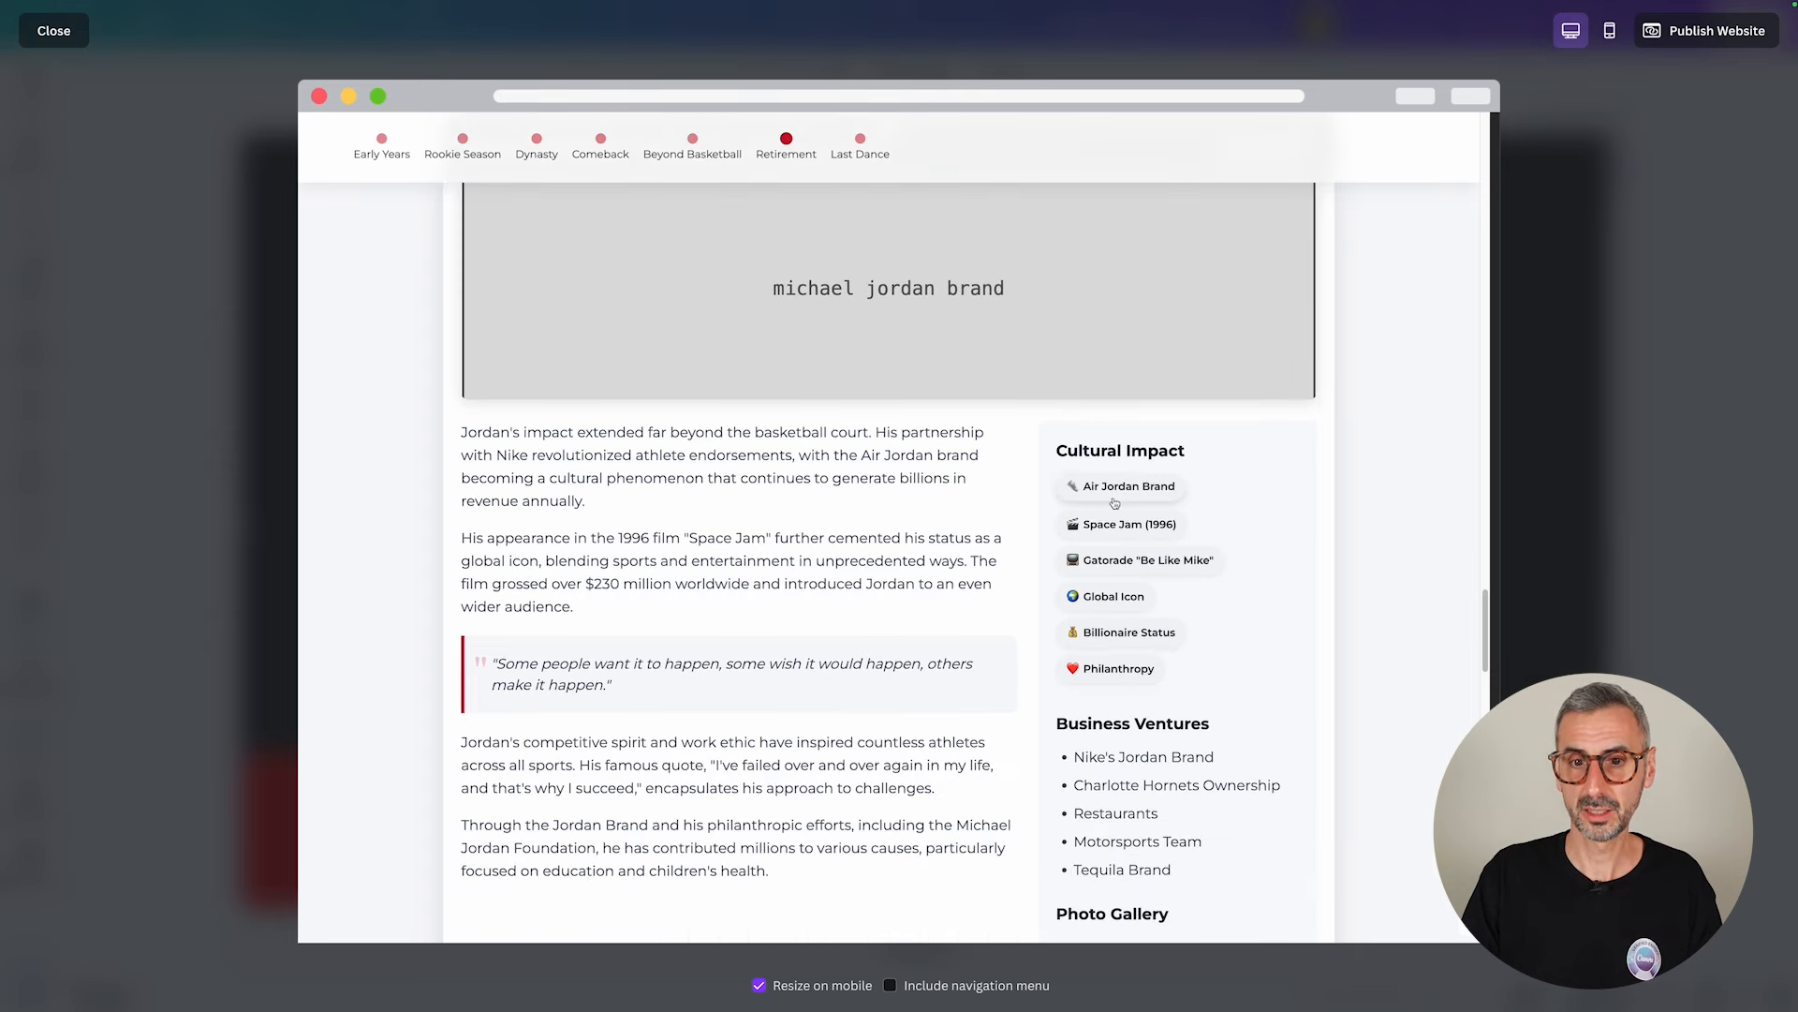
scroll(1152, 562, "down", 1)
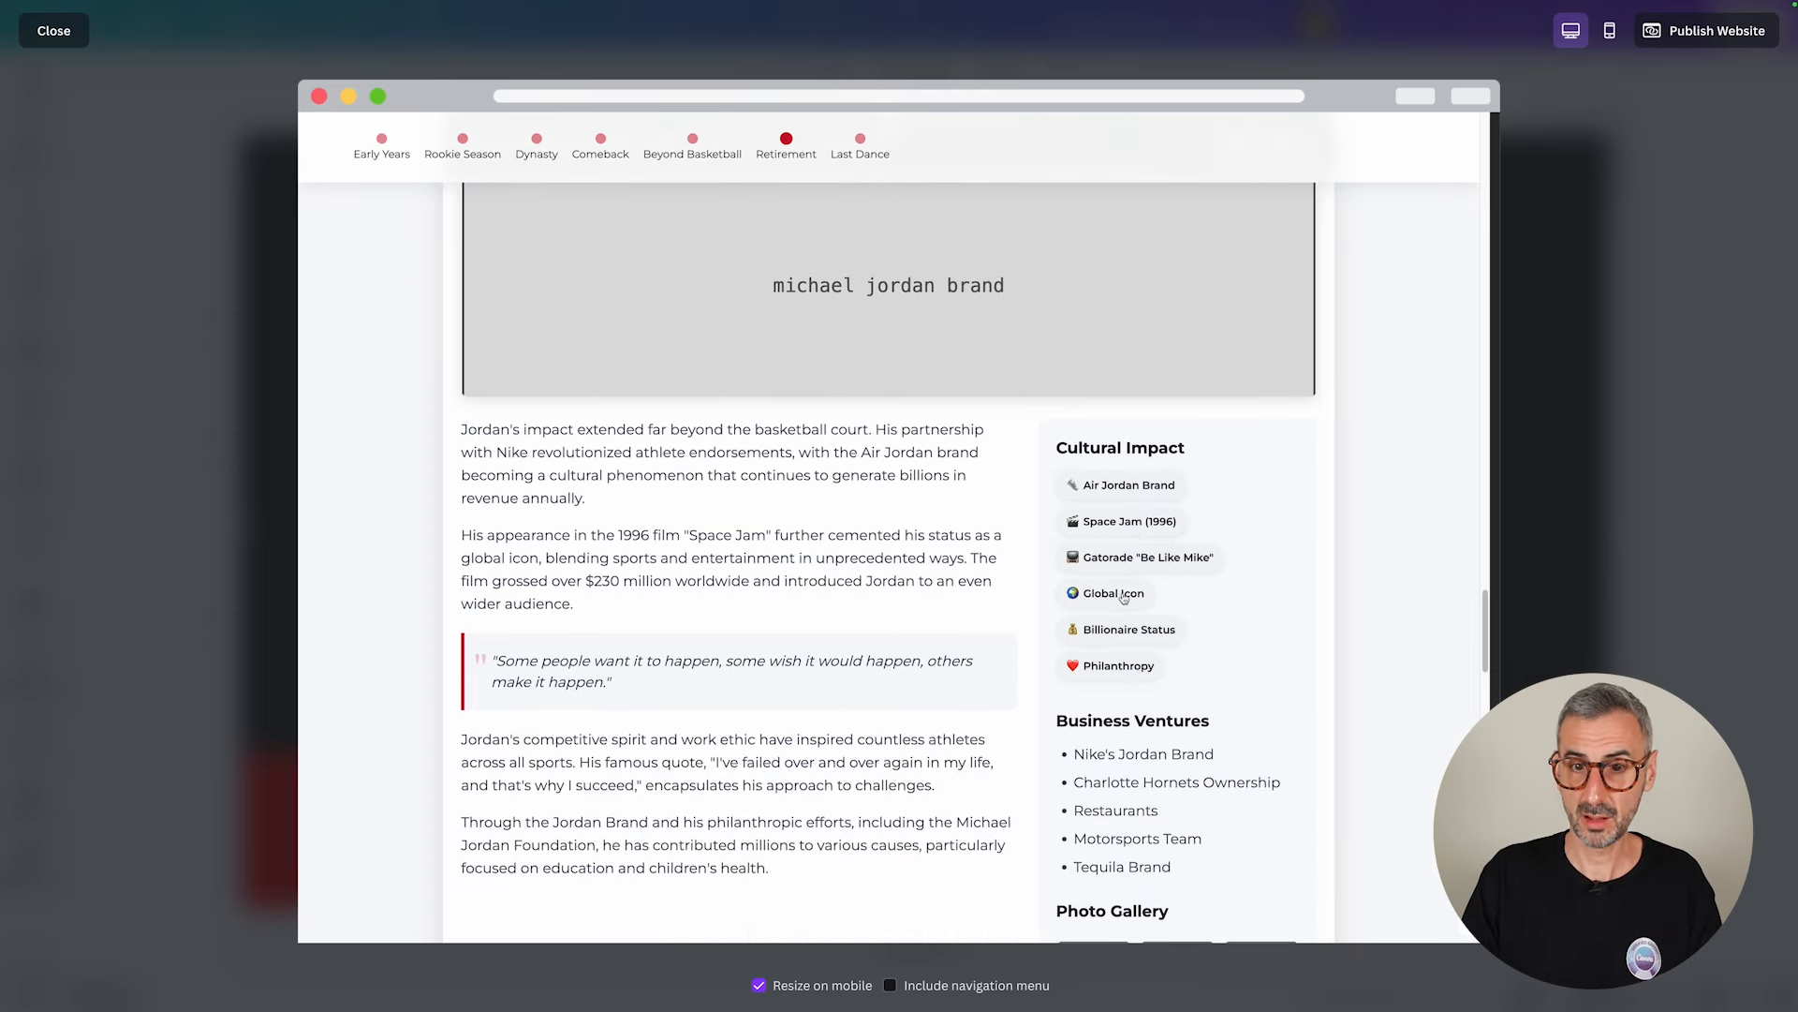
scroll(1124, 598, "down", 2)
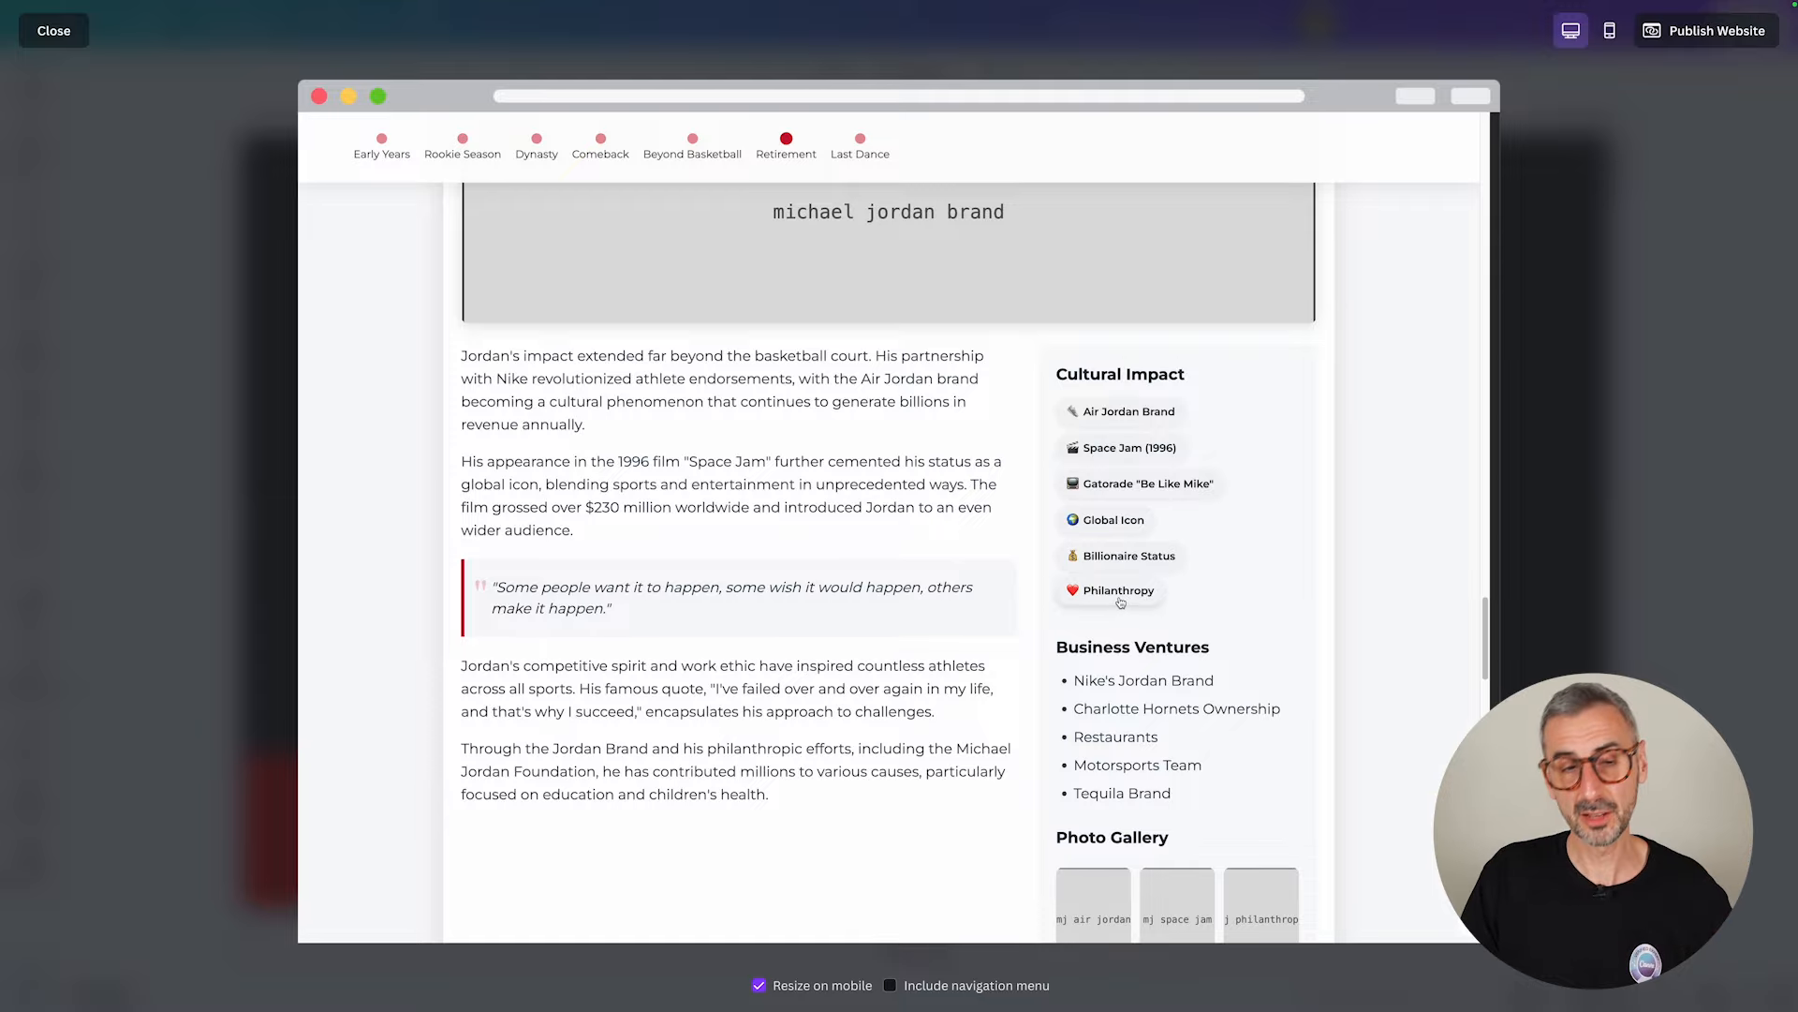
scroll(1114, 597, "down", 15)
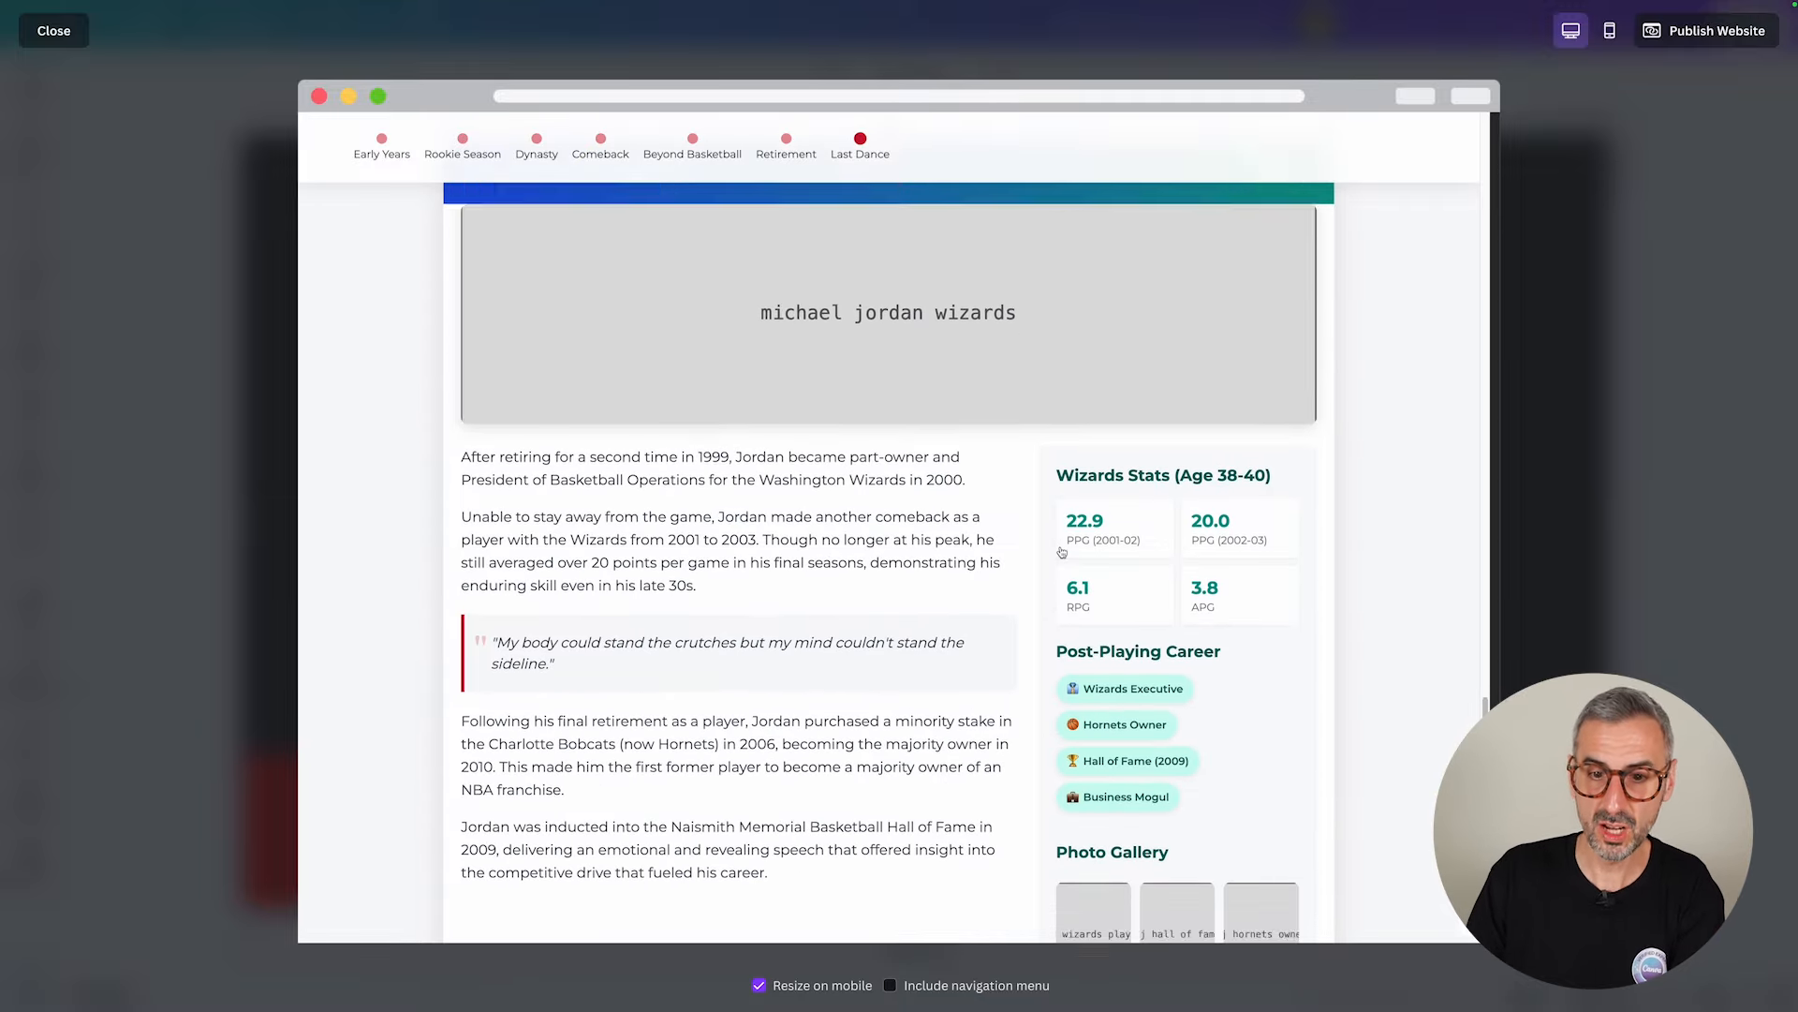
scroll(1049, 566, "down", 10)
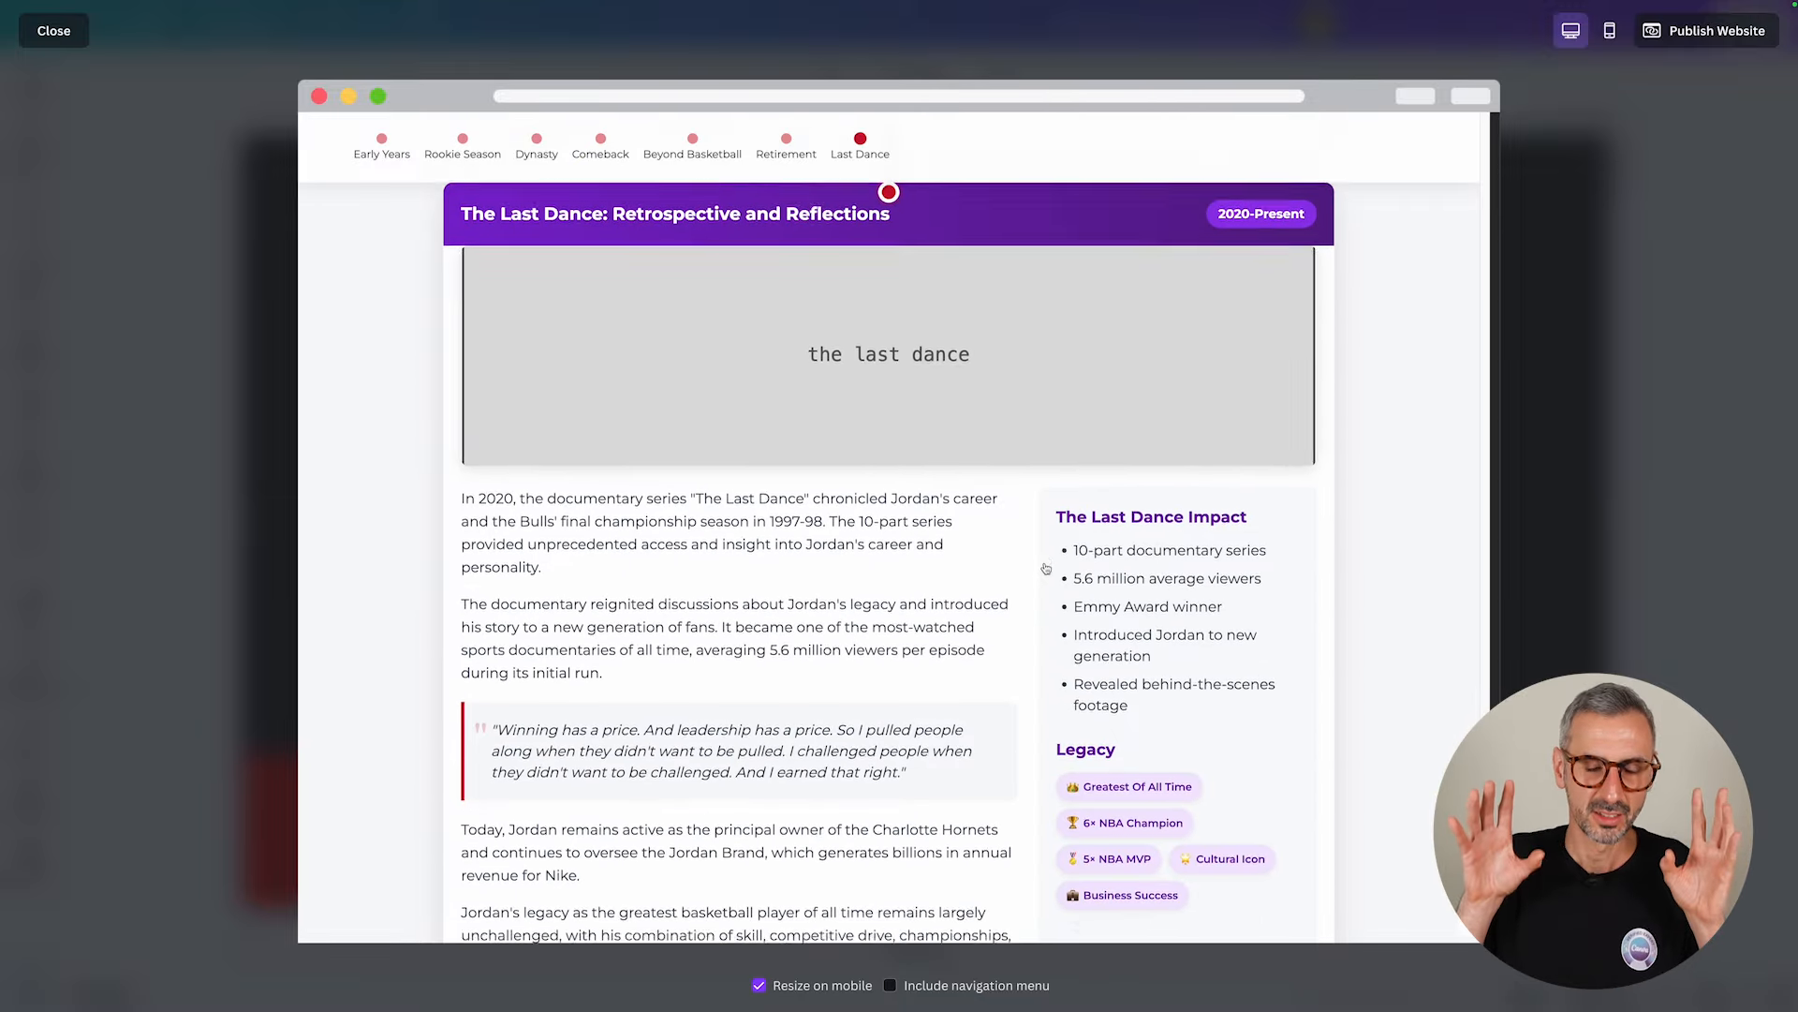
scroll(1042, 568, "down", 4)
Step: Return to the opening section and close the Michael Jordan website preview
scroll(1031, 609, "up", 20)
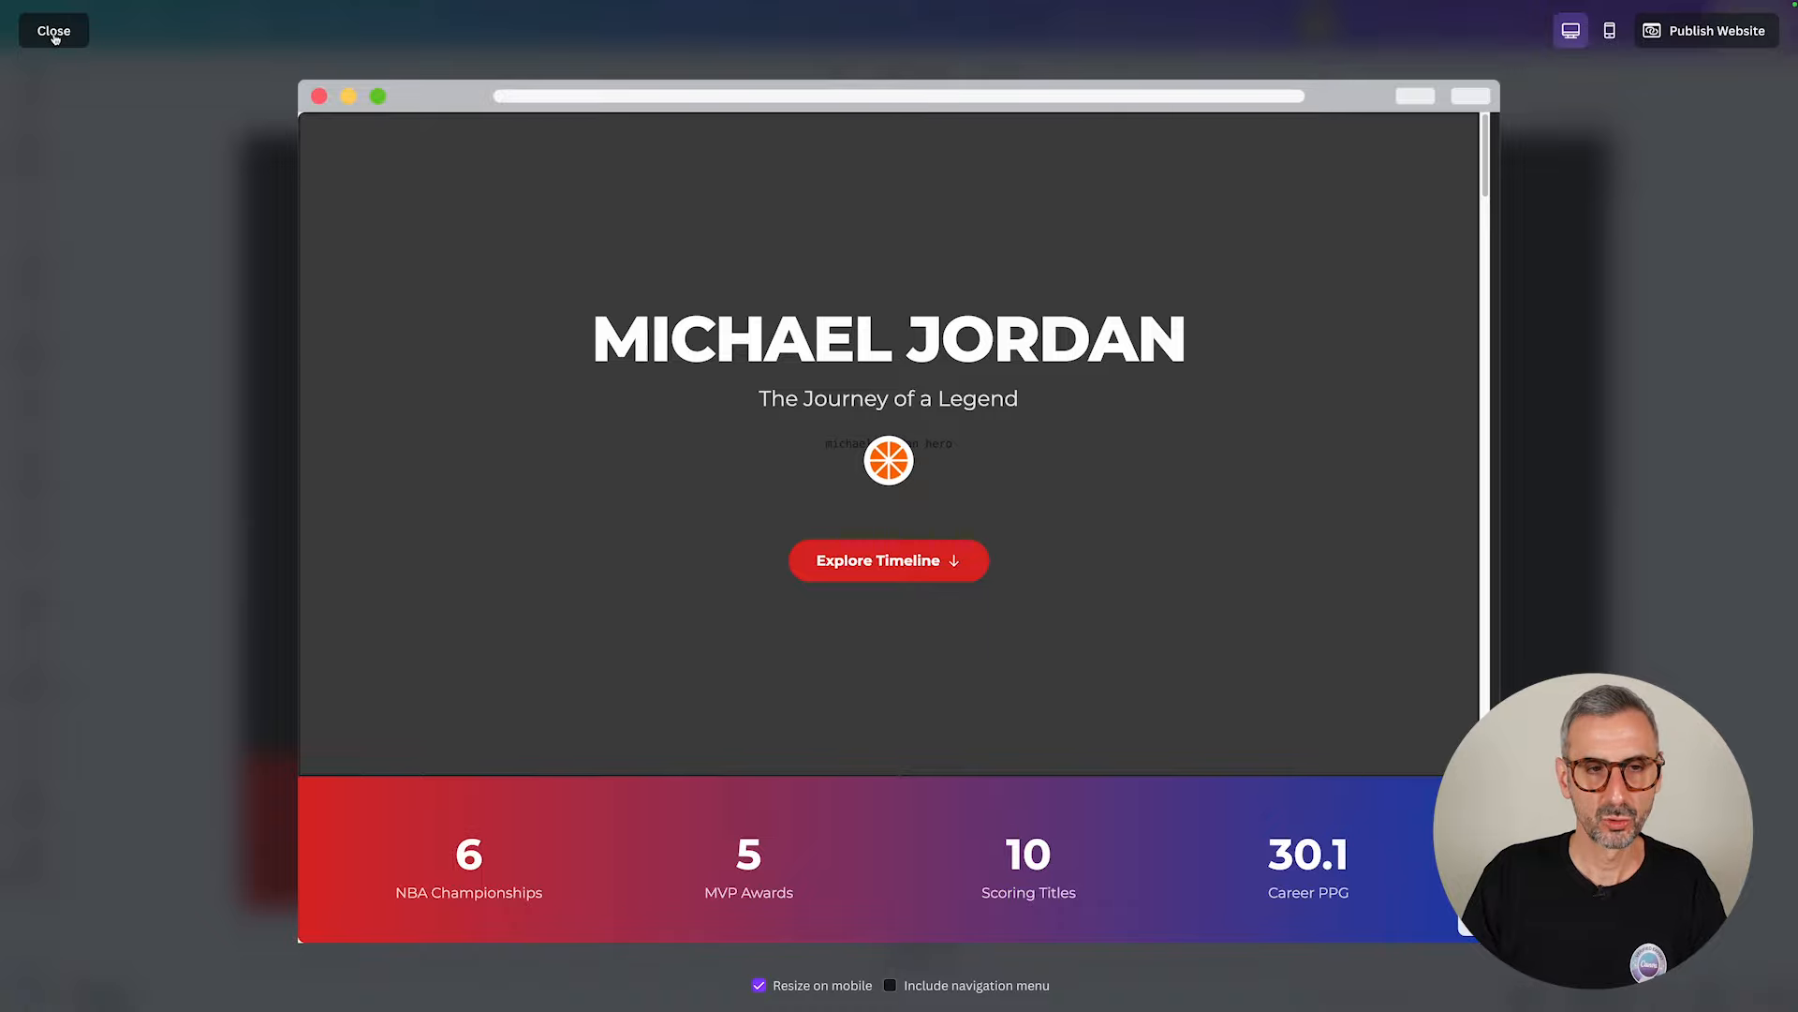
scroll(712, 447, "down", 1)
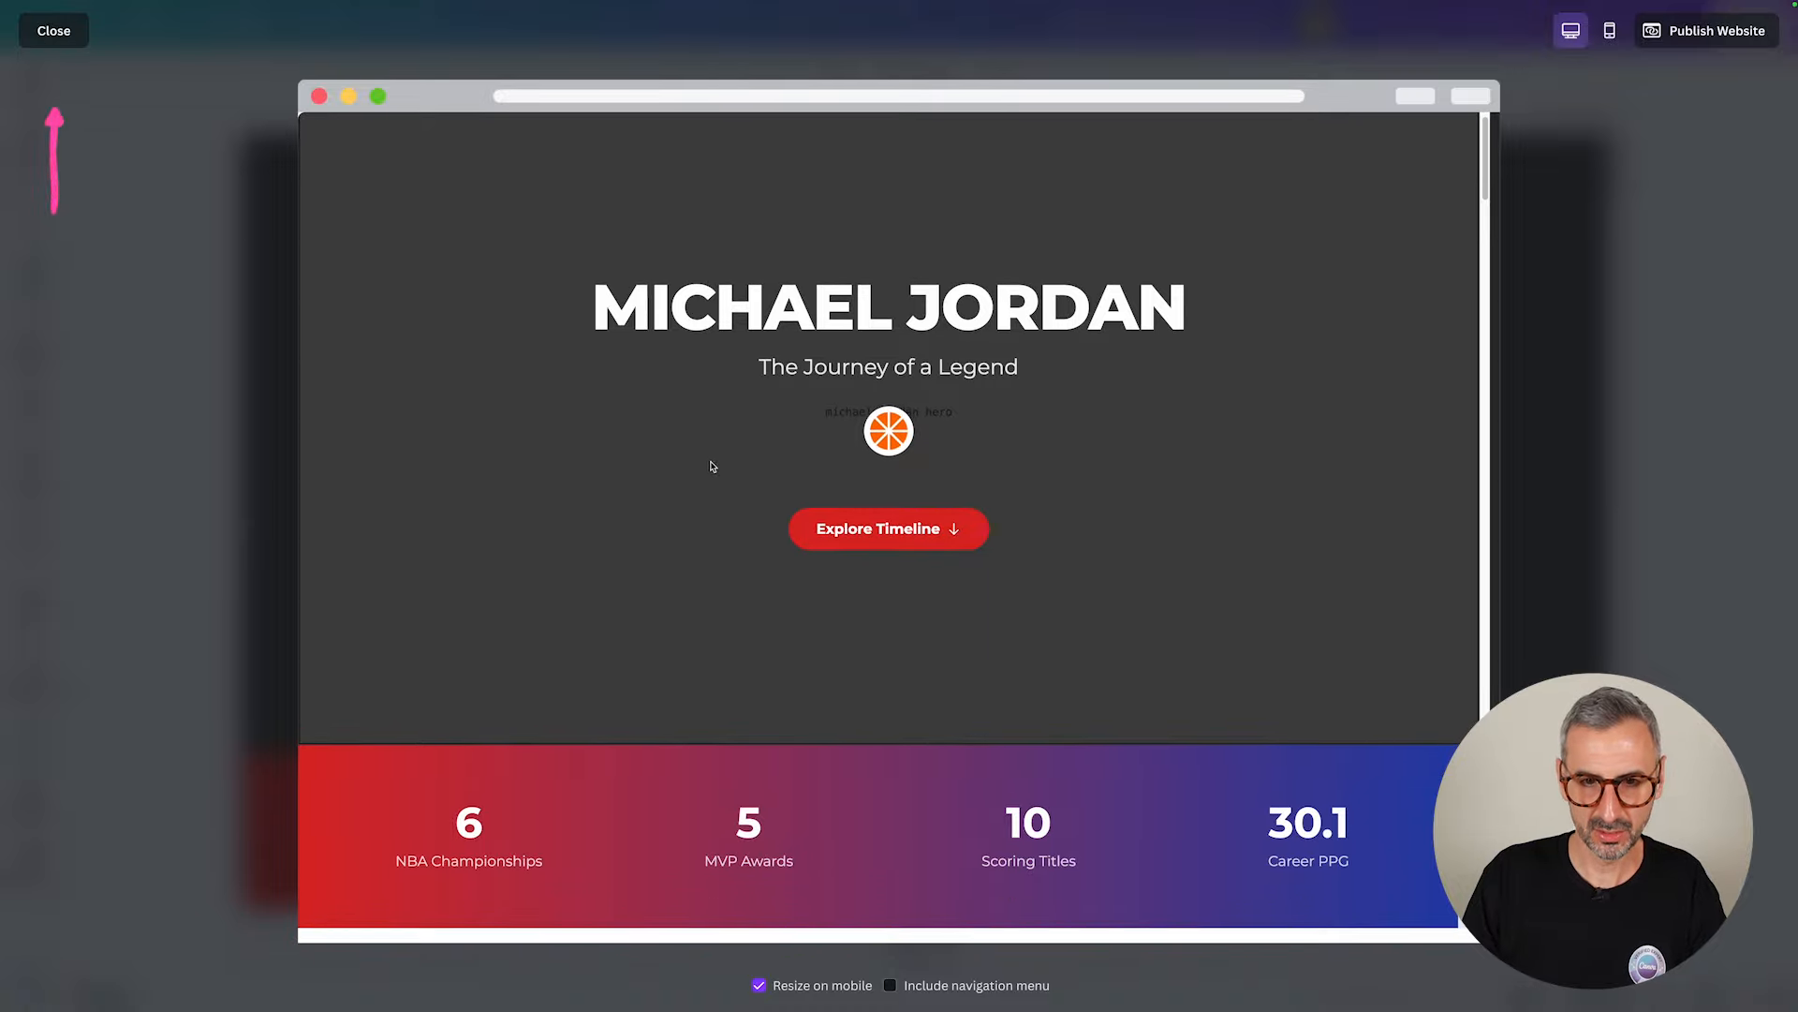
left_click(80, 46)
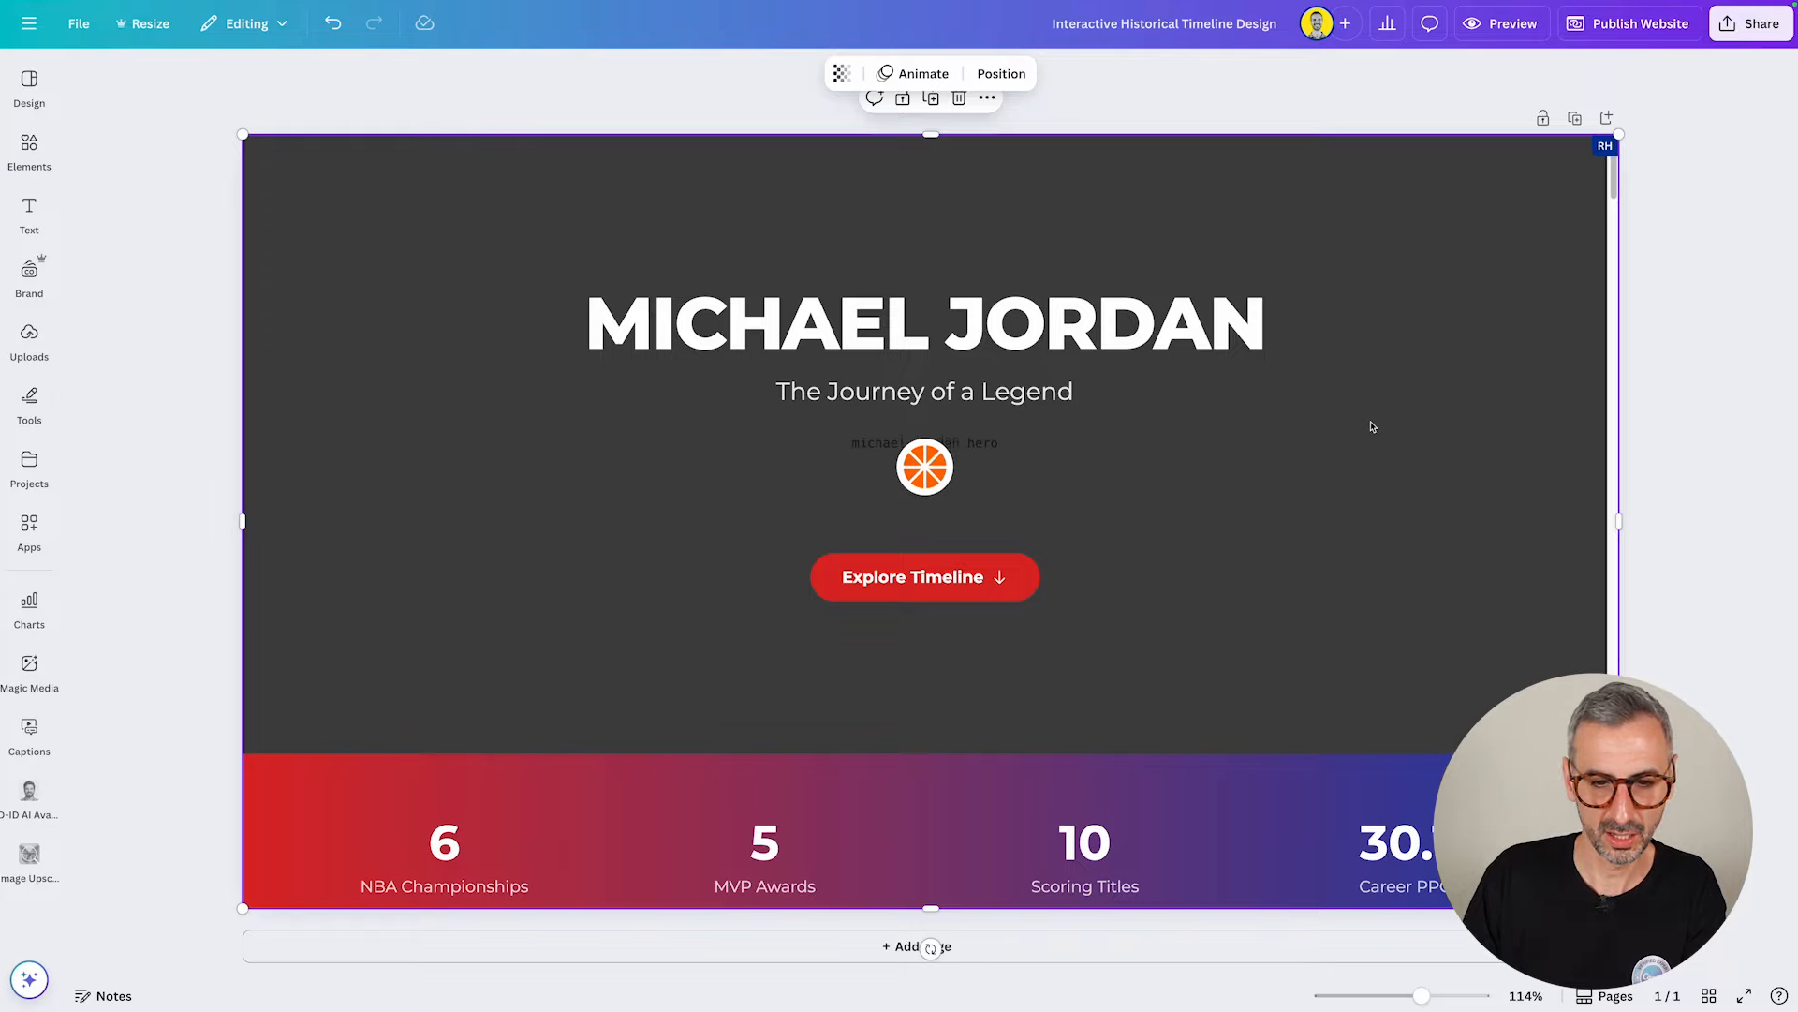
Step: Try to select the MICHAEL JORDAN title text for editing inside the coded design
key("ctrl+minus")
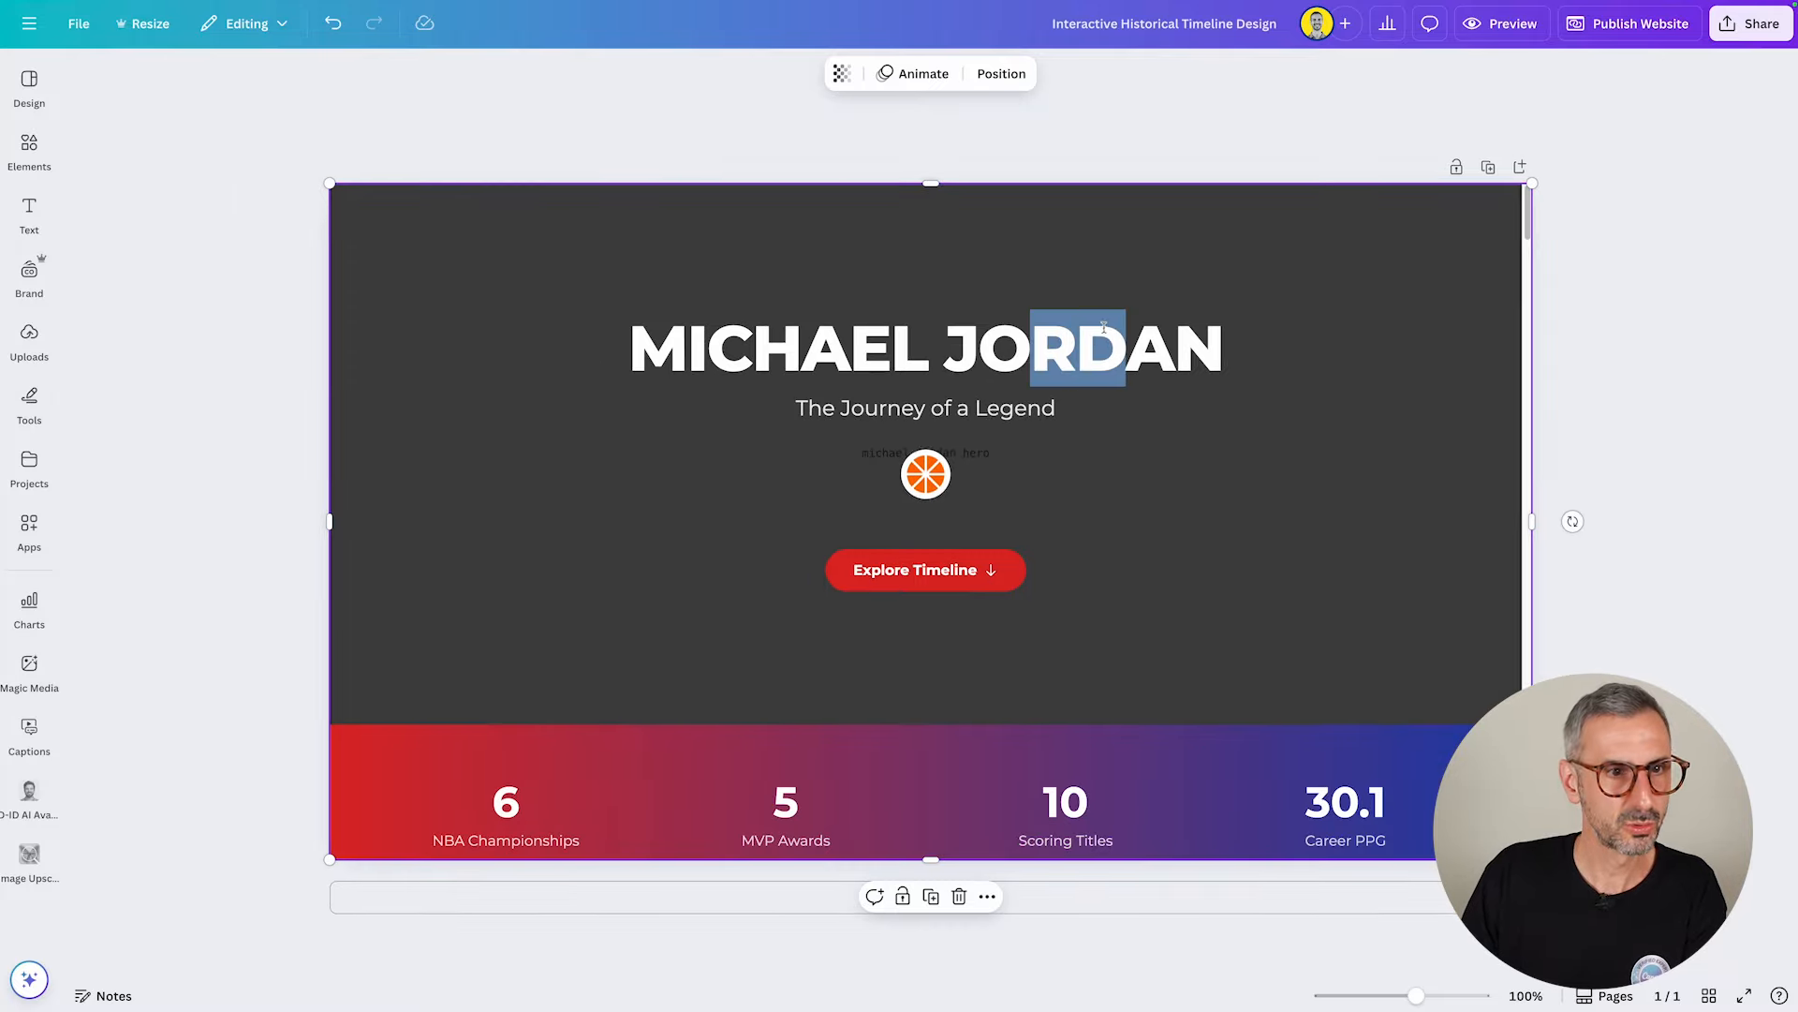
left_click_drag(1174, 347, 891, 346)
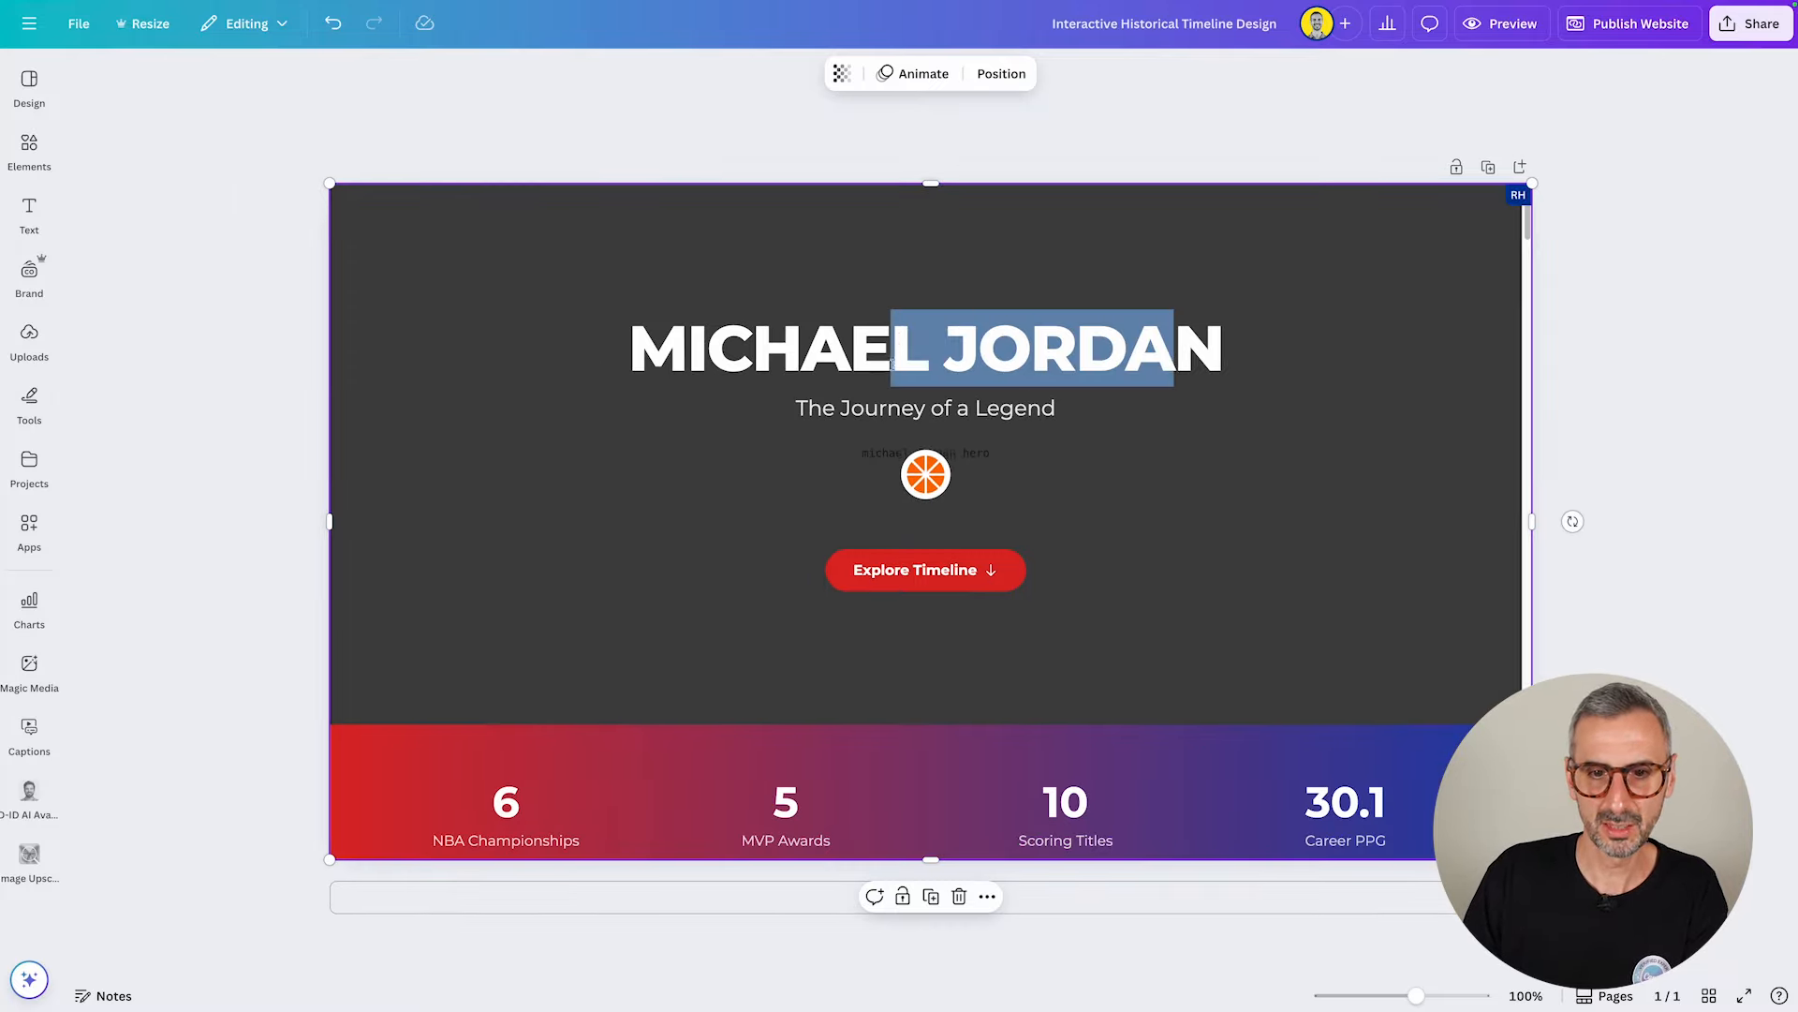
scroll(890, 470, "down", 2)
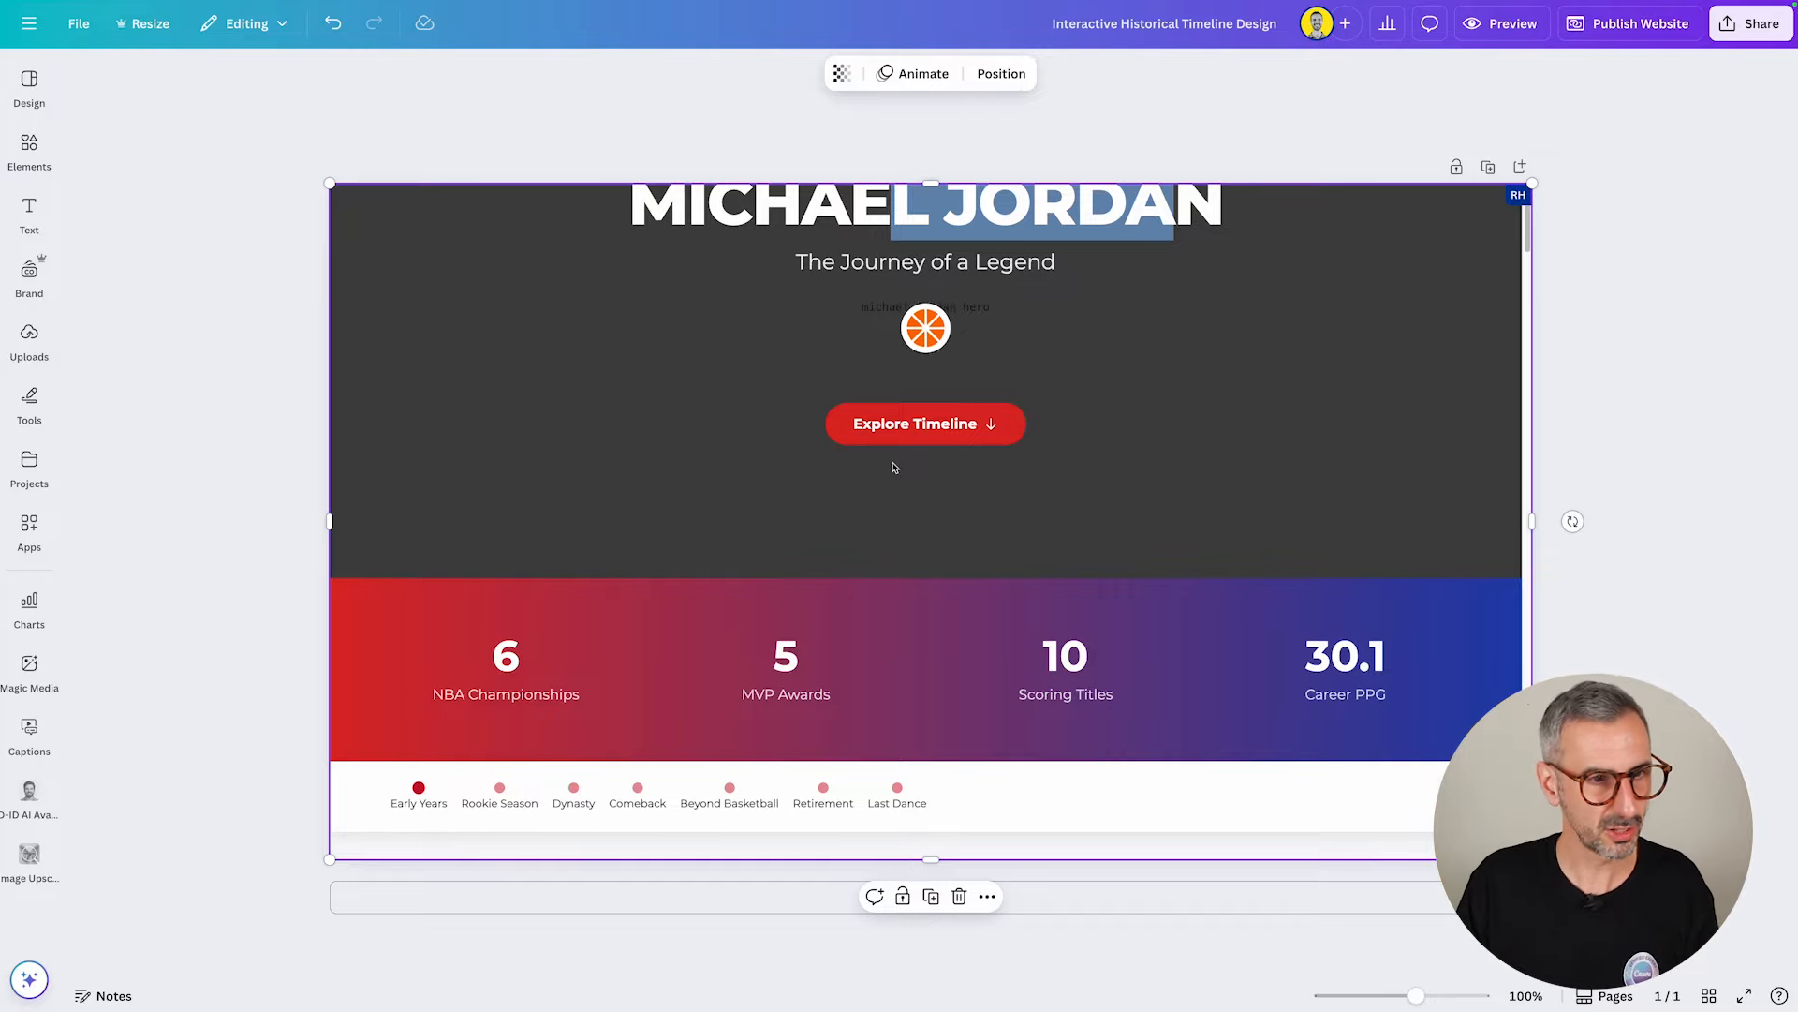
Step: Try to place a stock photo from Elements onto the Michael Jordan timeline
left_click(29, 150)
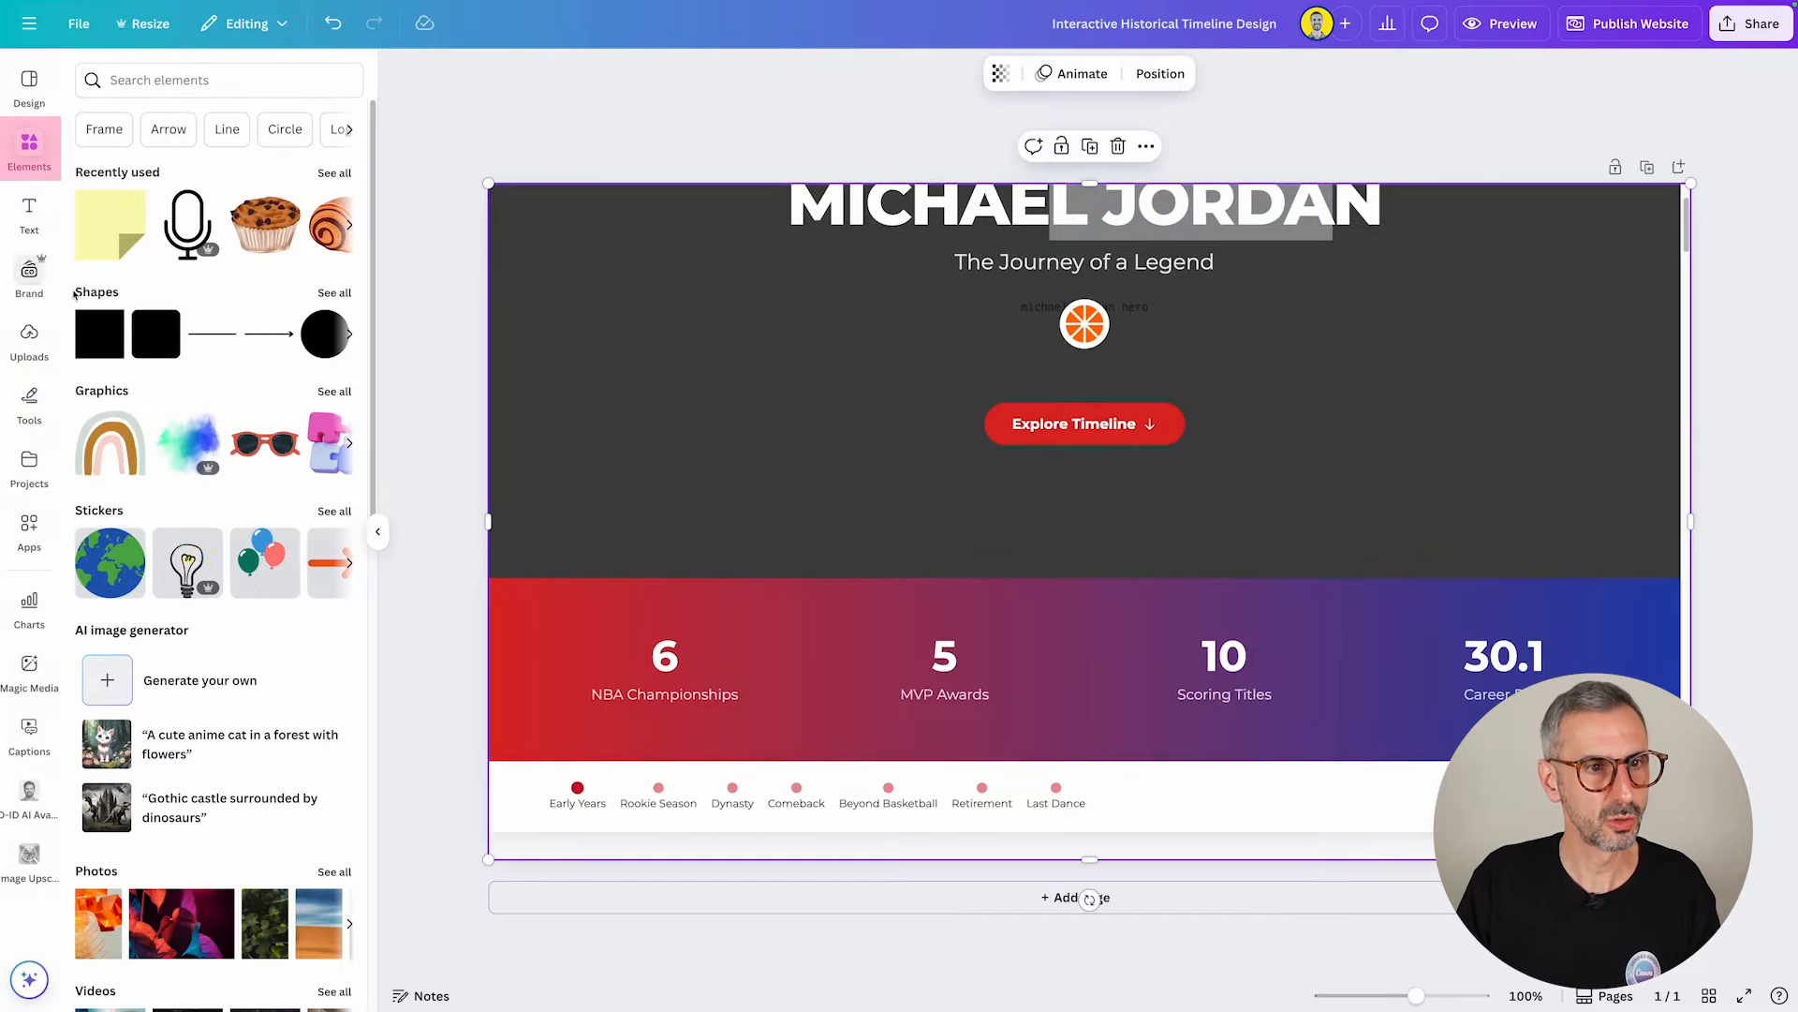
left_click_drag(180, 923, 1144, 879)
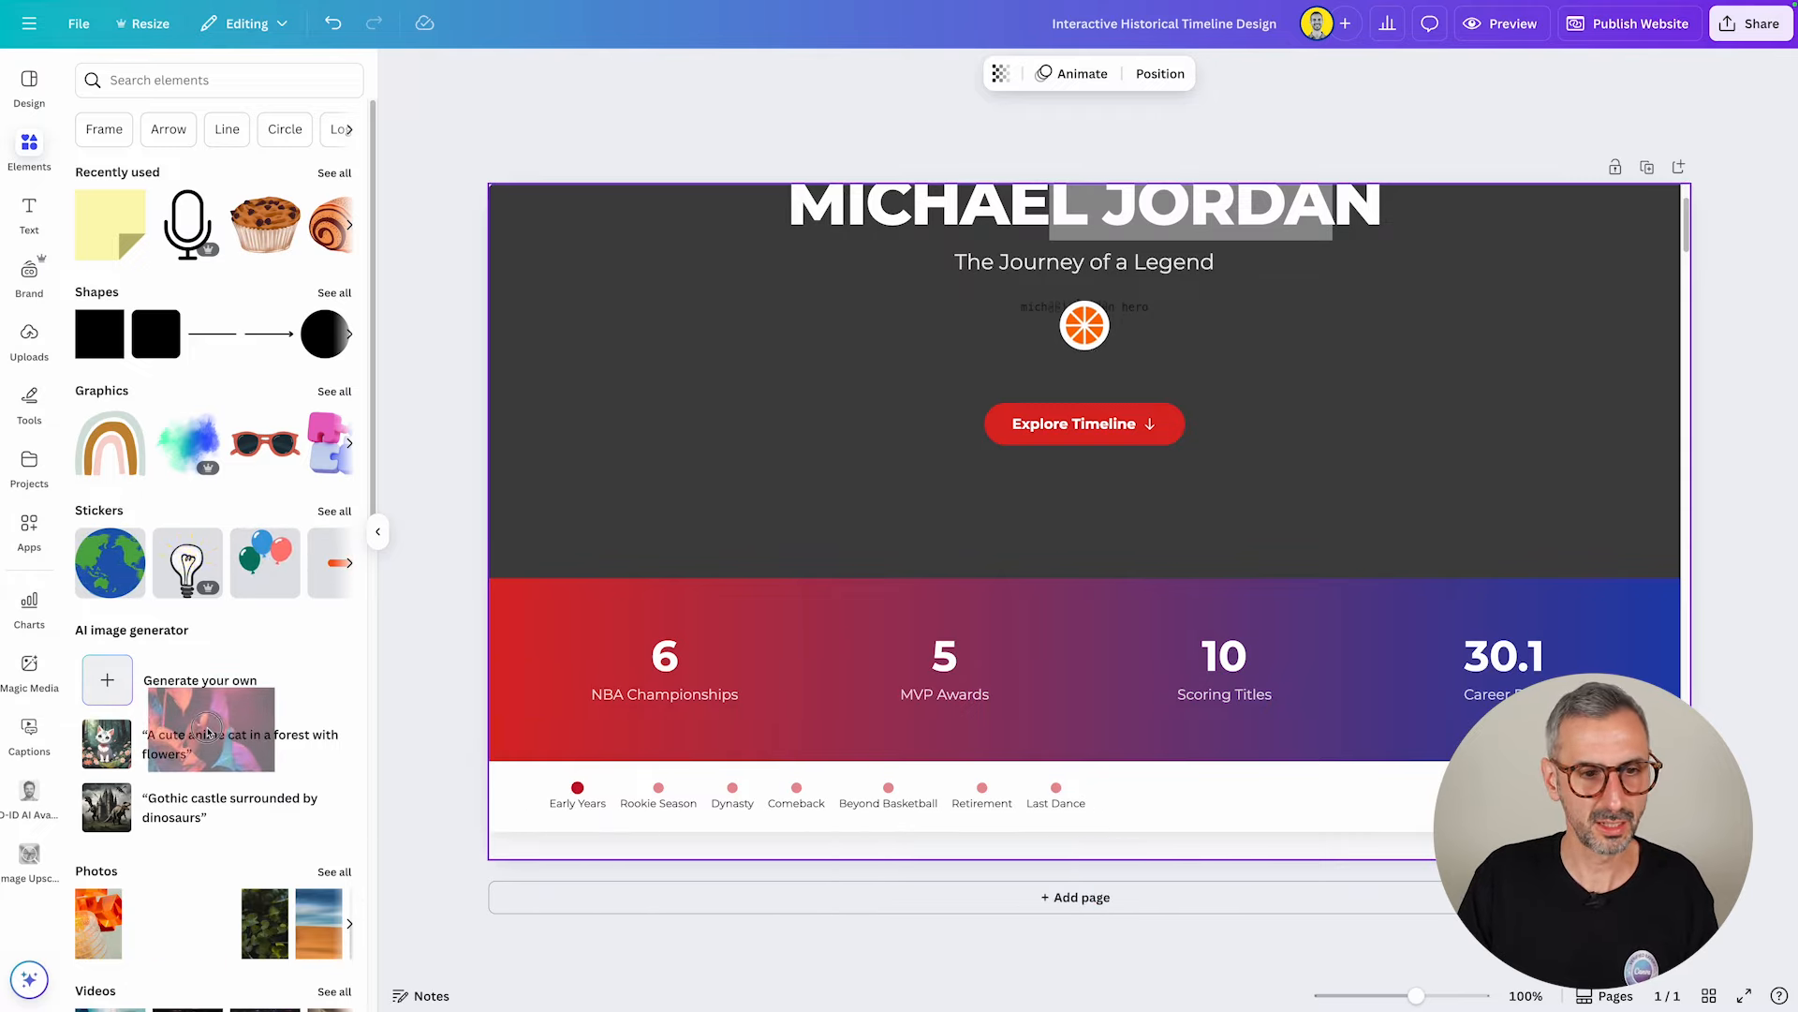
left_click(875, 558)
Step: Try to edit the "michael jordan college" image placeholder in the Early Years chapter
scroll(825, 656, "down", 5)
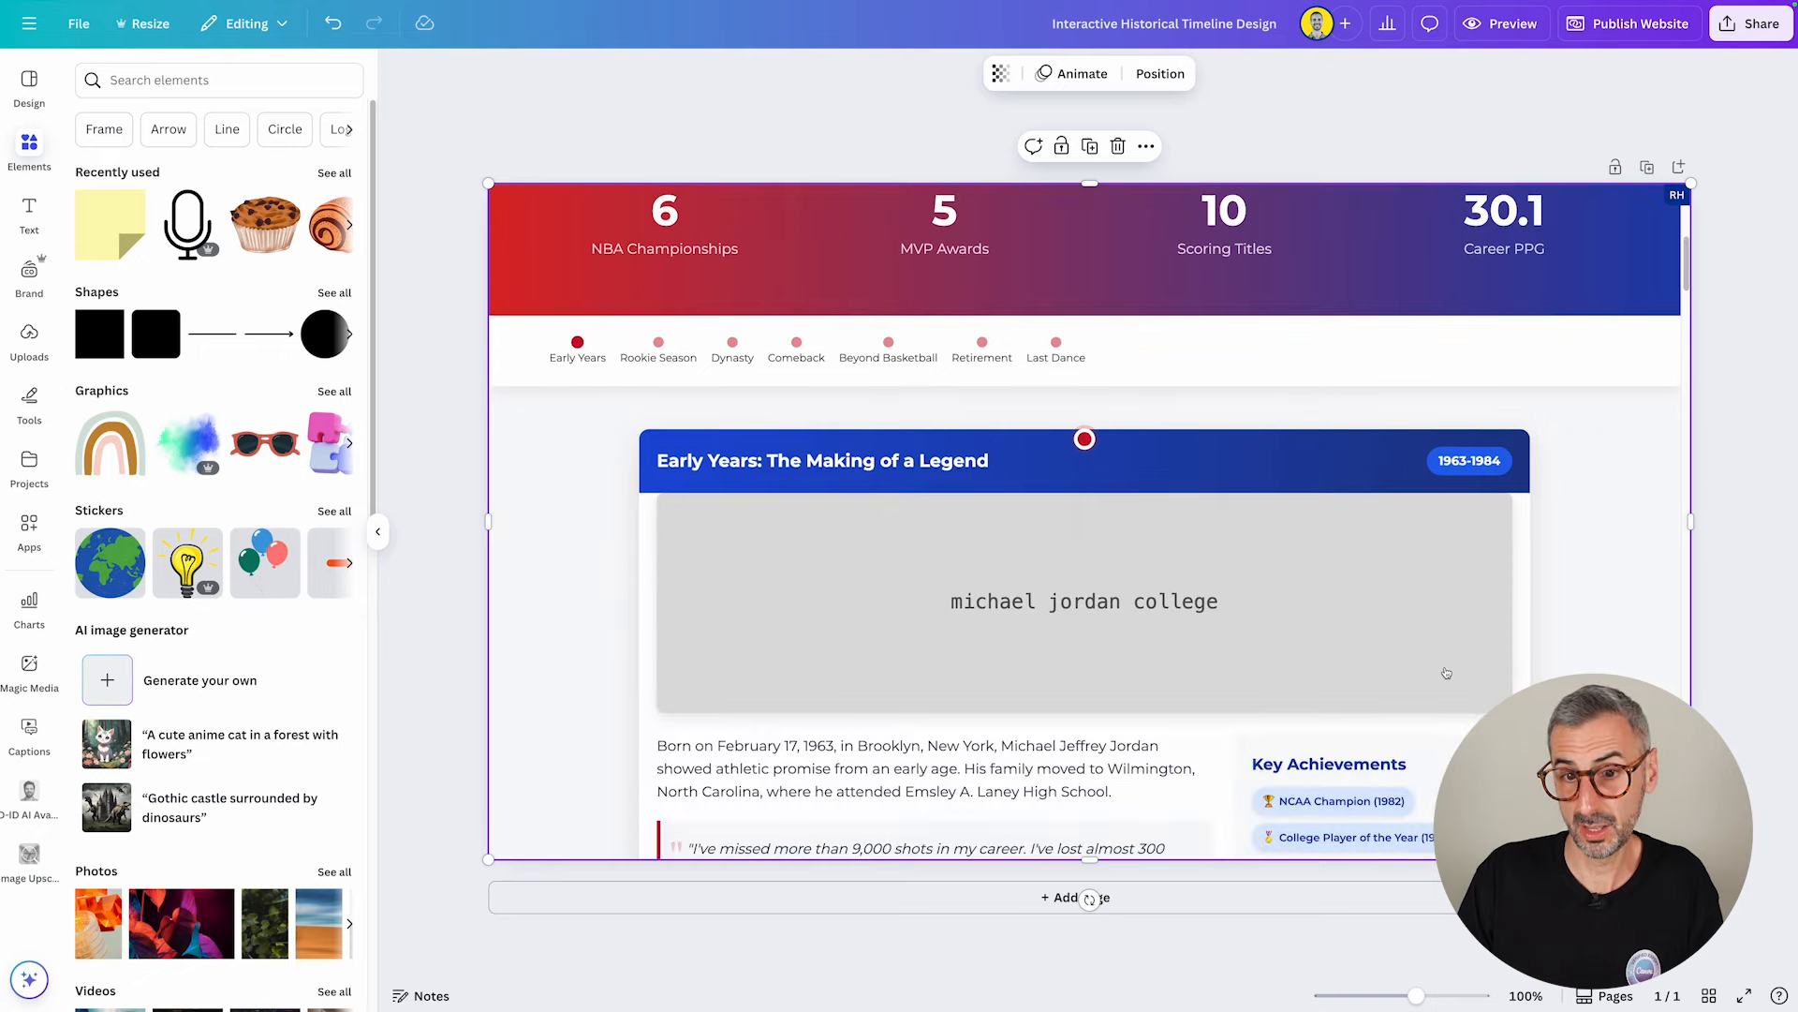
right_click(1124, 565)
left_click(1130, 517)
left_click(1130, 515)
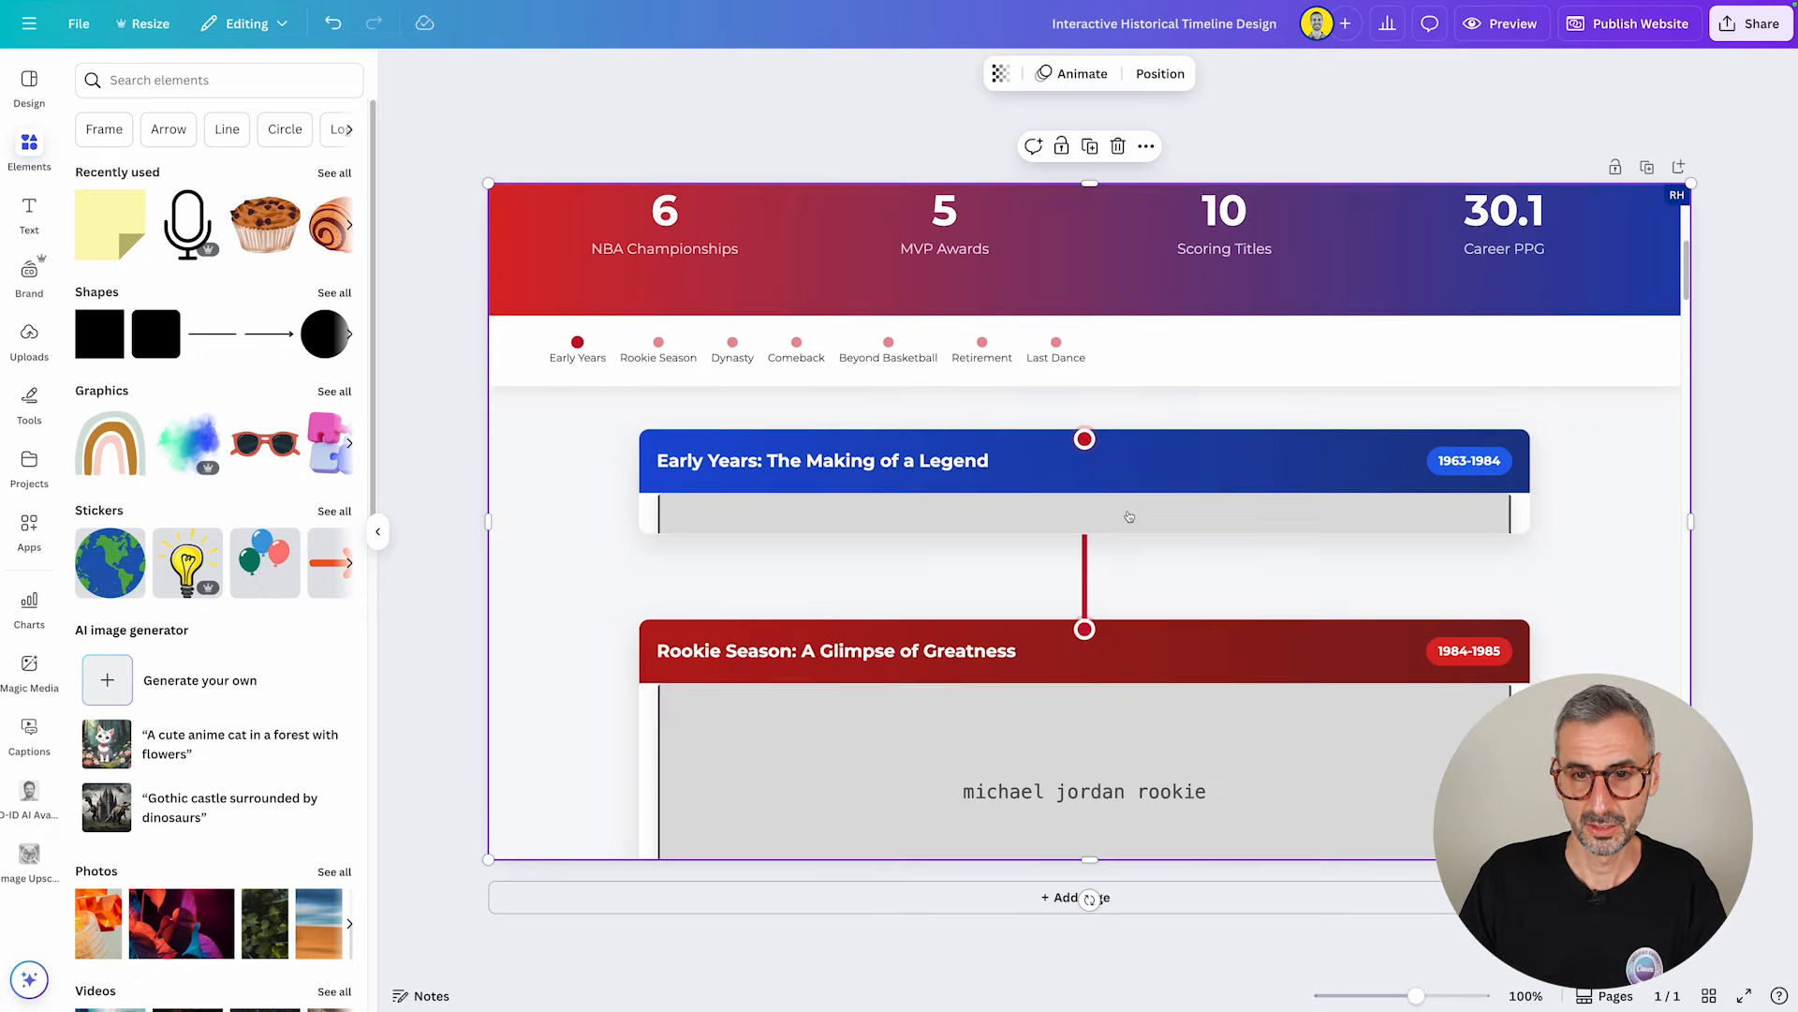
left_click(1131, 515)
left_click(1130, 515)
left_click(1130, 516)
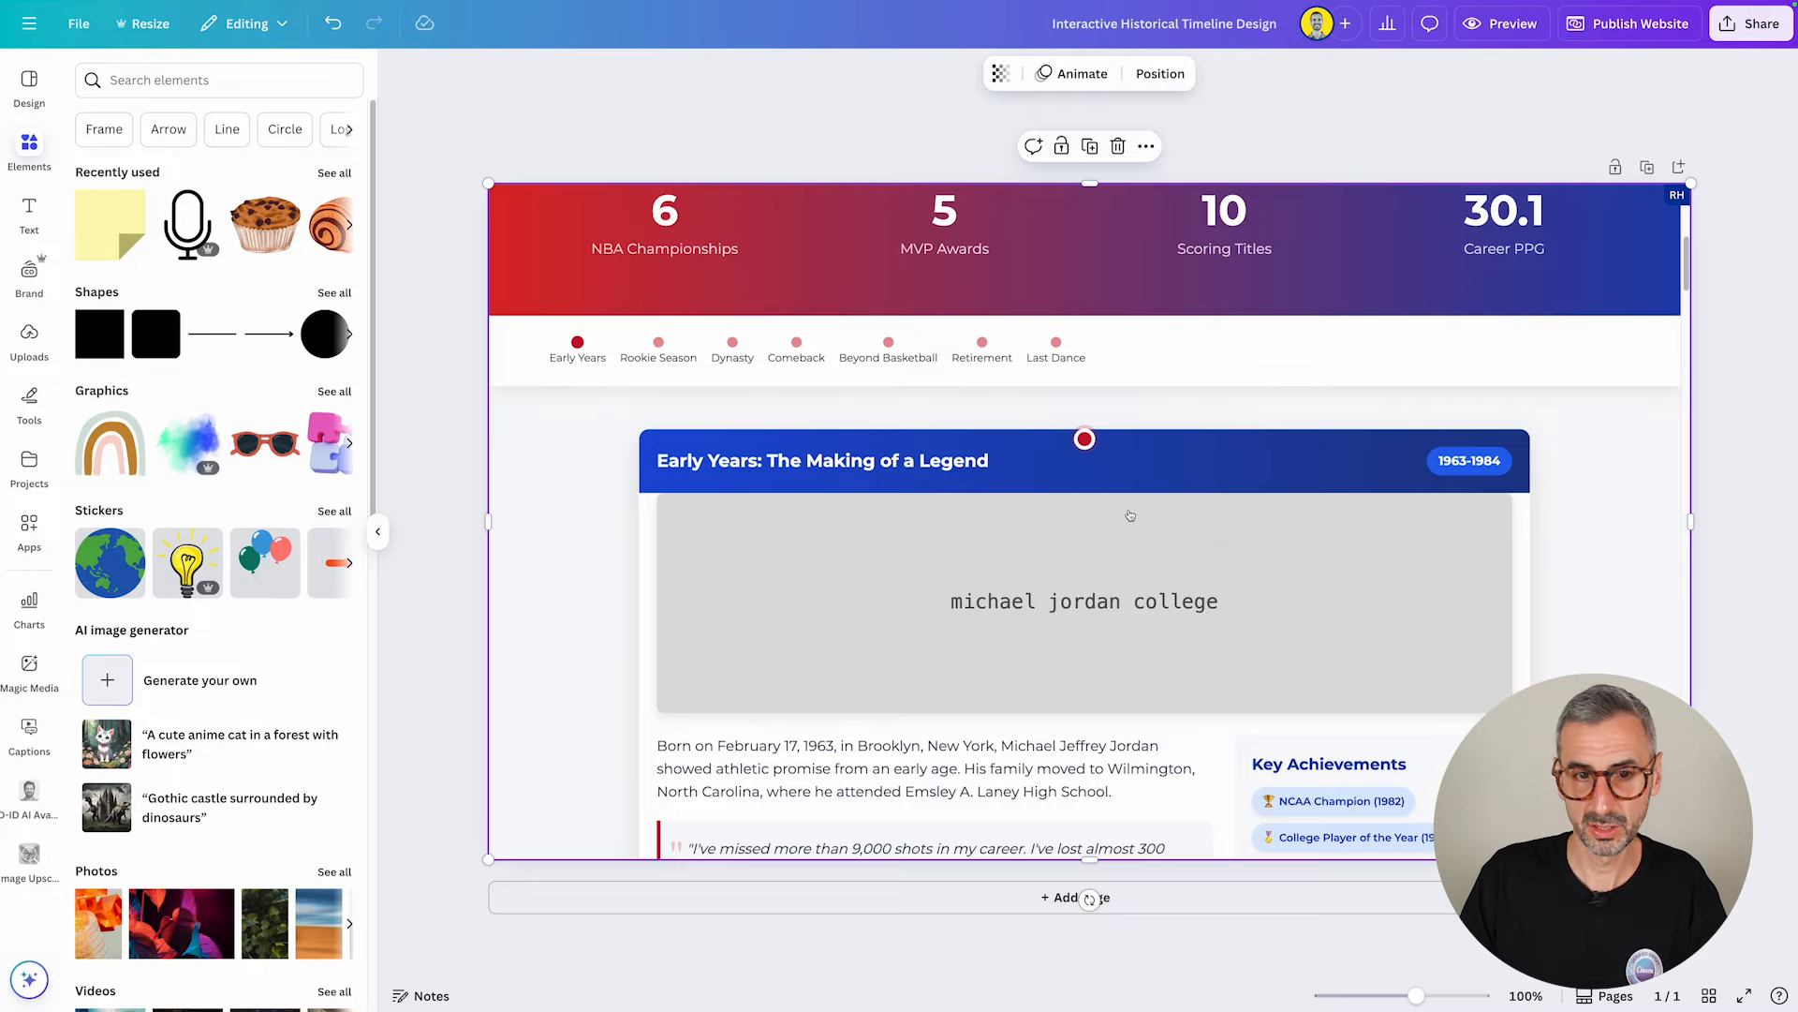
left_click(1130, 516)
left_click(1130, 515)
Step: Look over the Early Years gallery placeholders and the Rookie Season chapter in the editor
scroll(1279, 496, "down", 5)
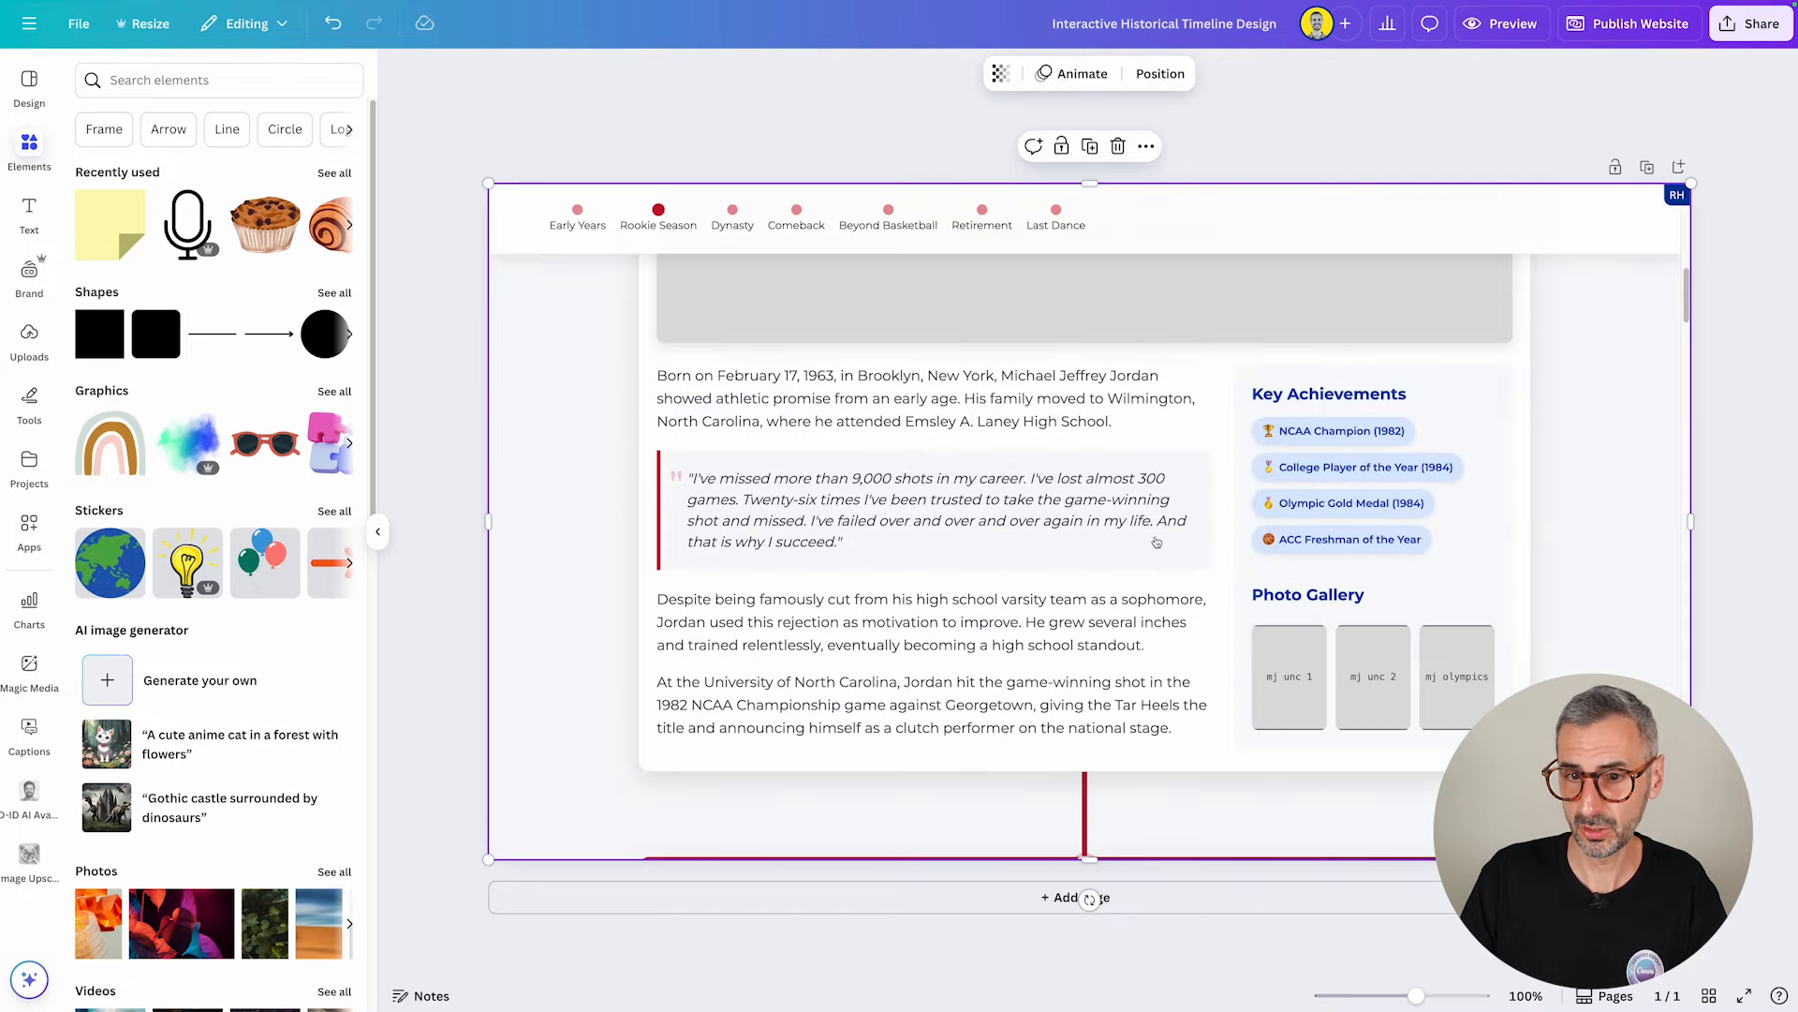
scroll(1308, 475, "down", 5)
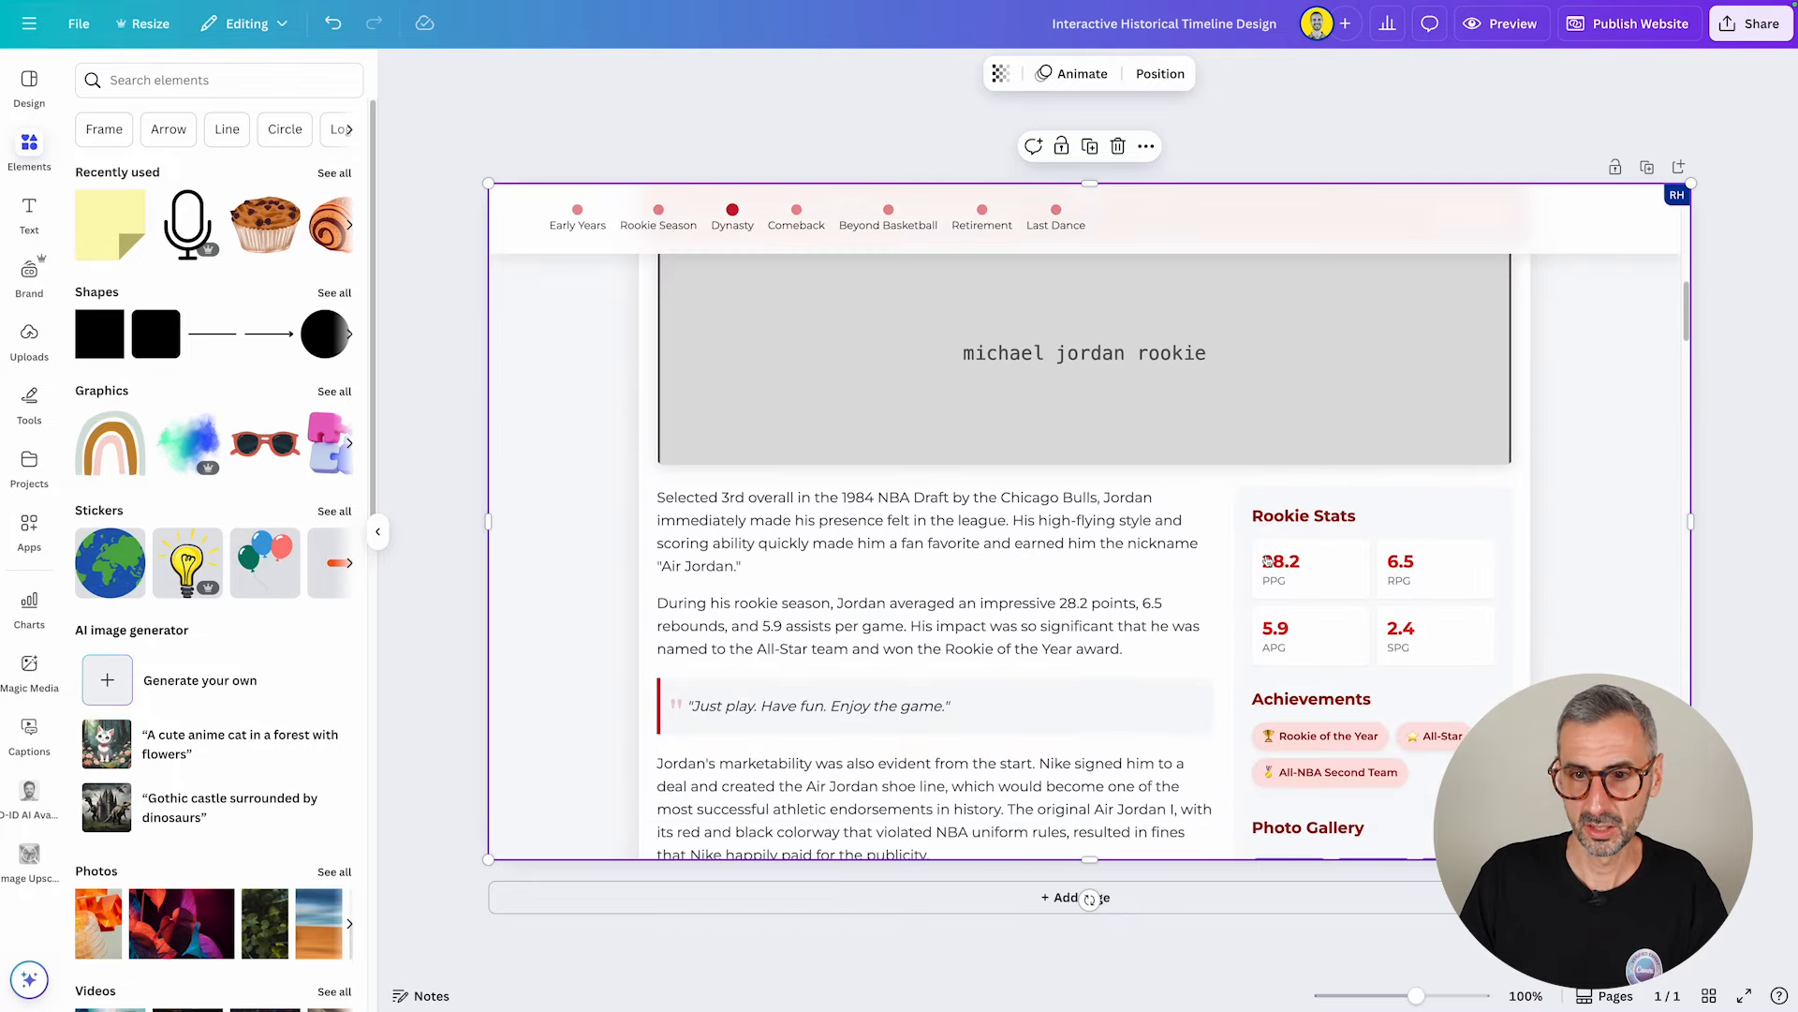
scroll(1260, 560, "up", 6)
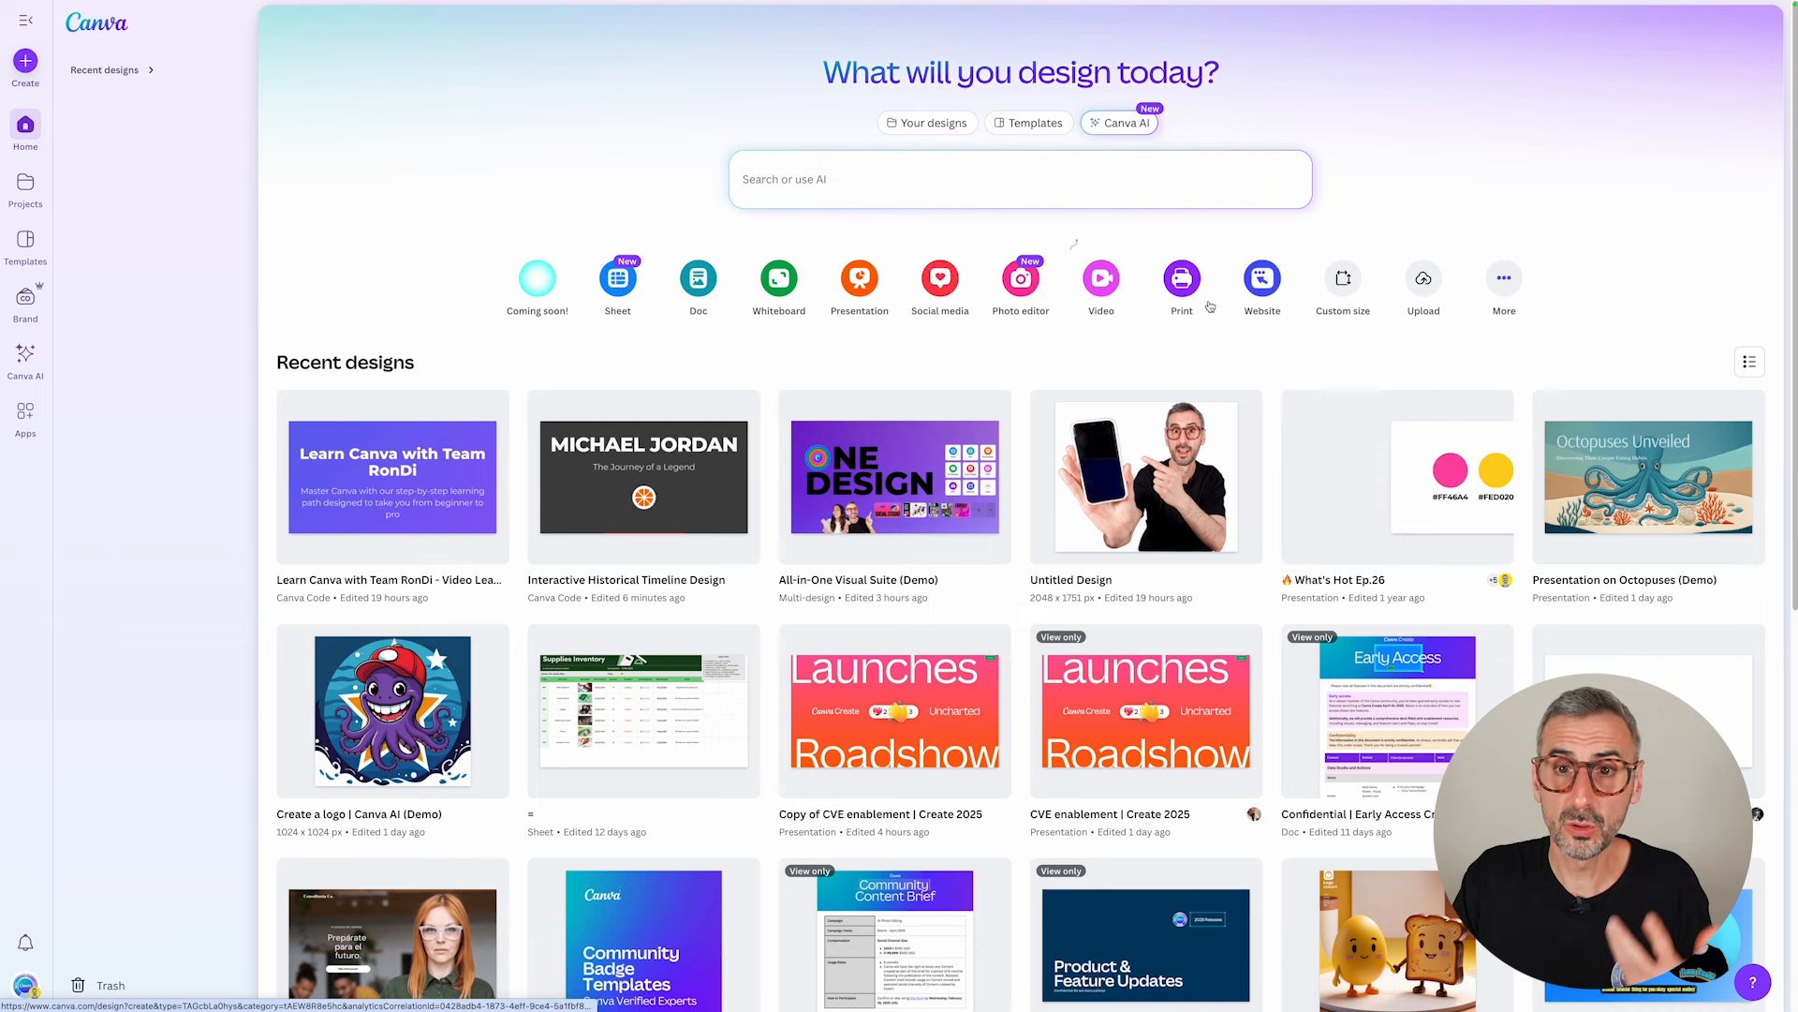
Step: Switch Canva AI to Code for me and open the "Learn Canva with Team RonDi" chat
left_click(1129, 125)
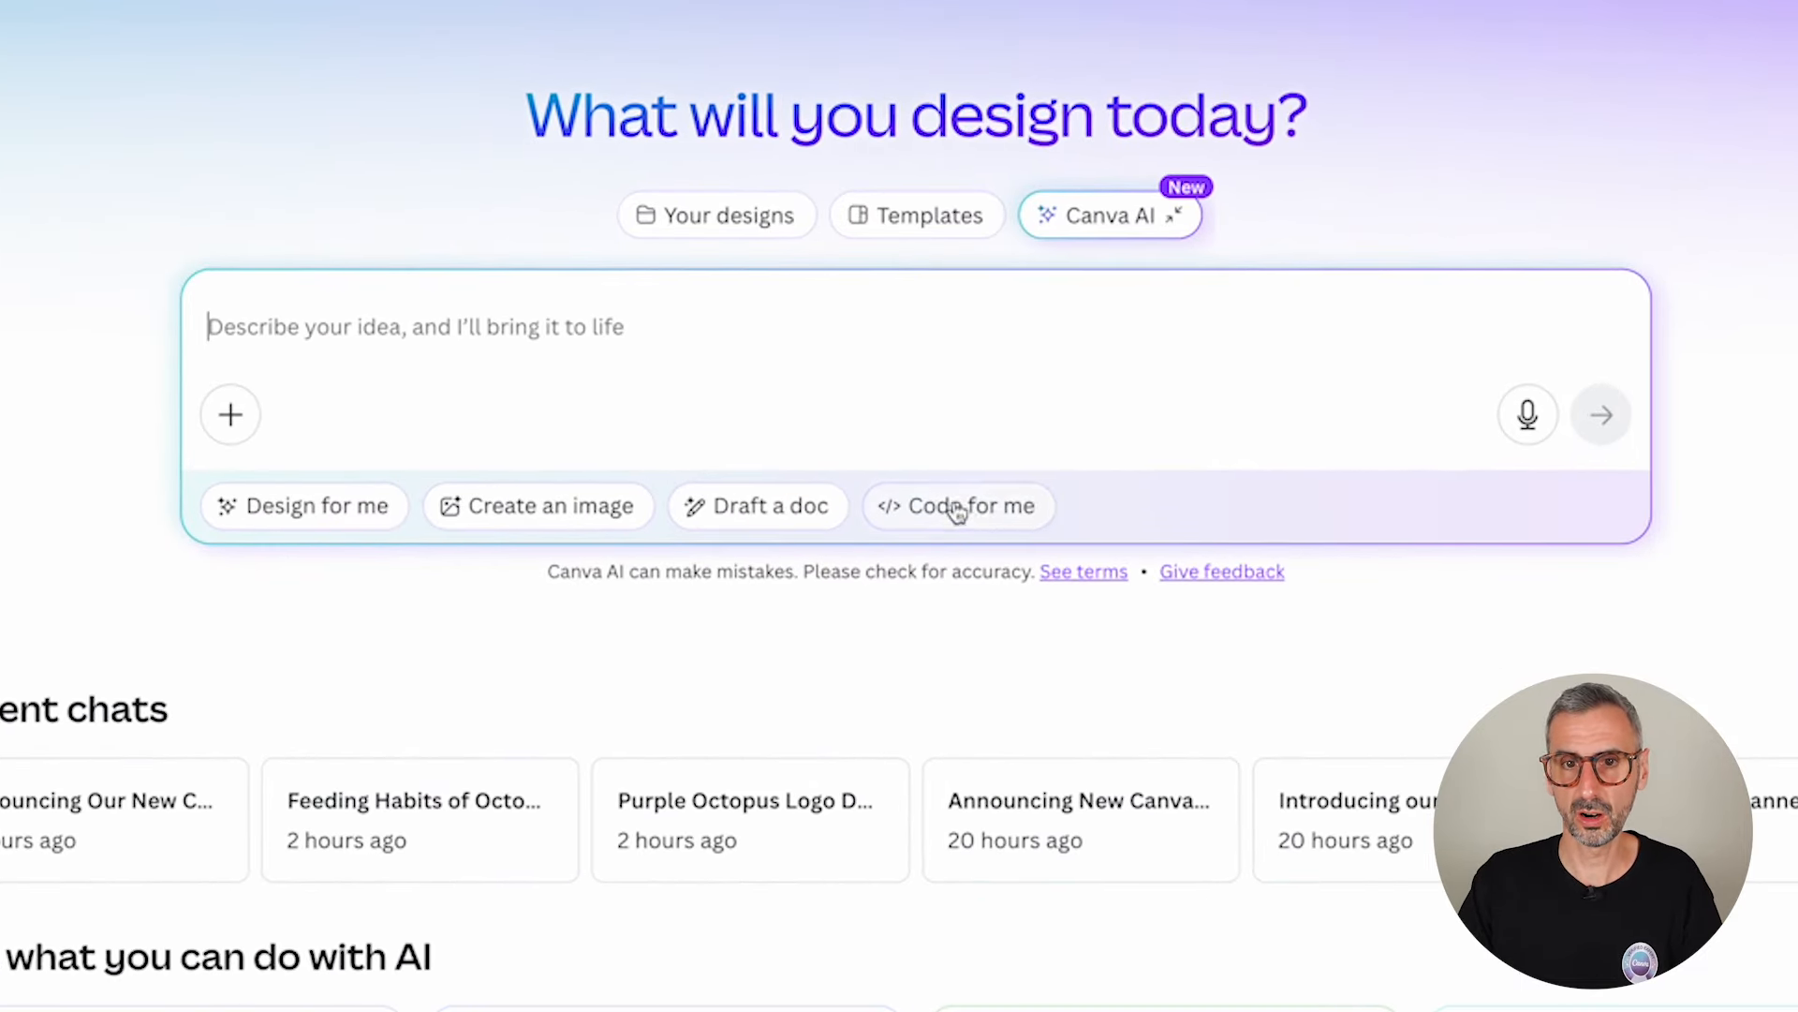
left_click(932, 515)
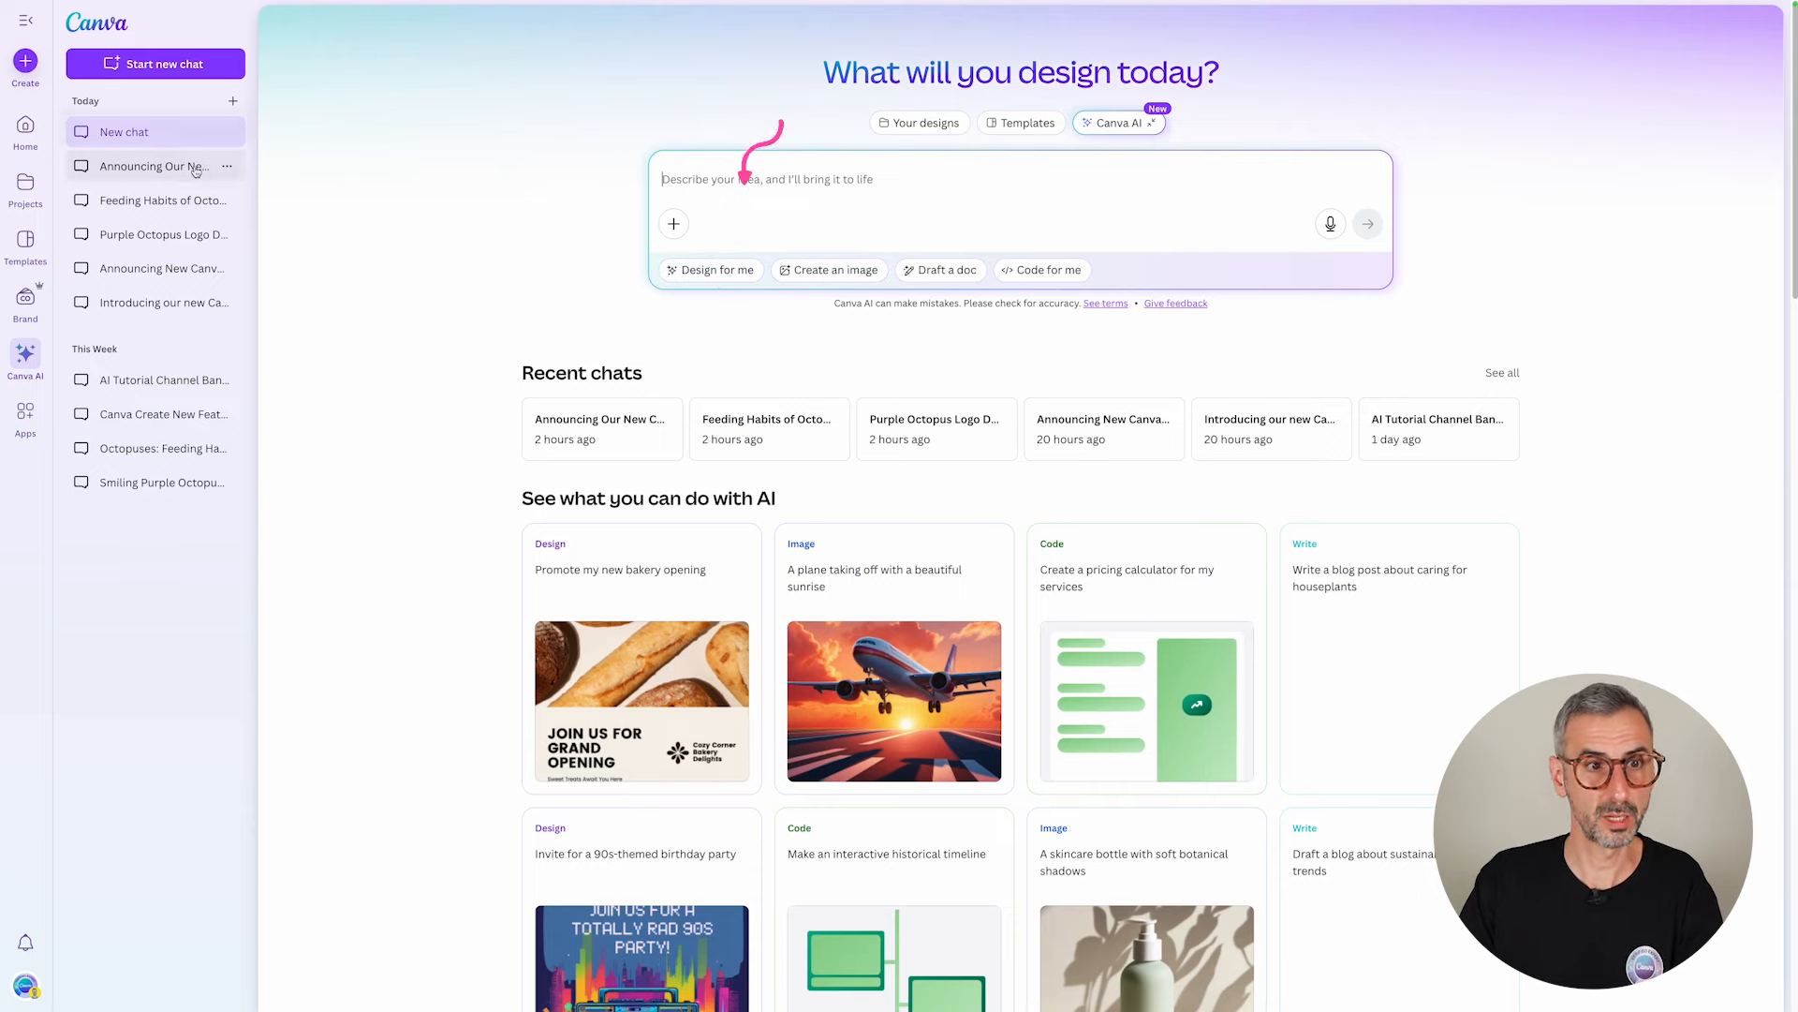
left_click(1050, 274)
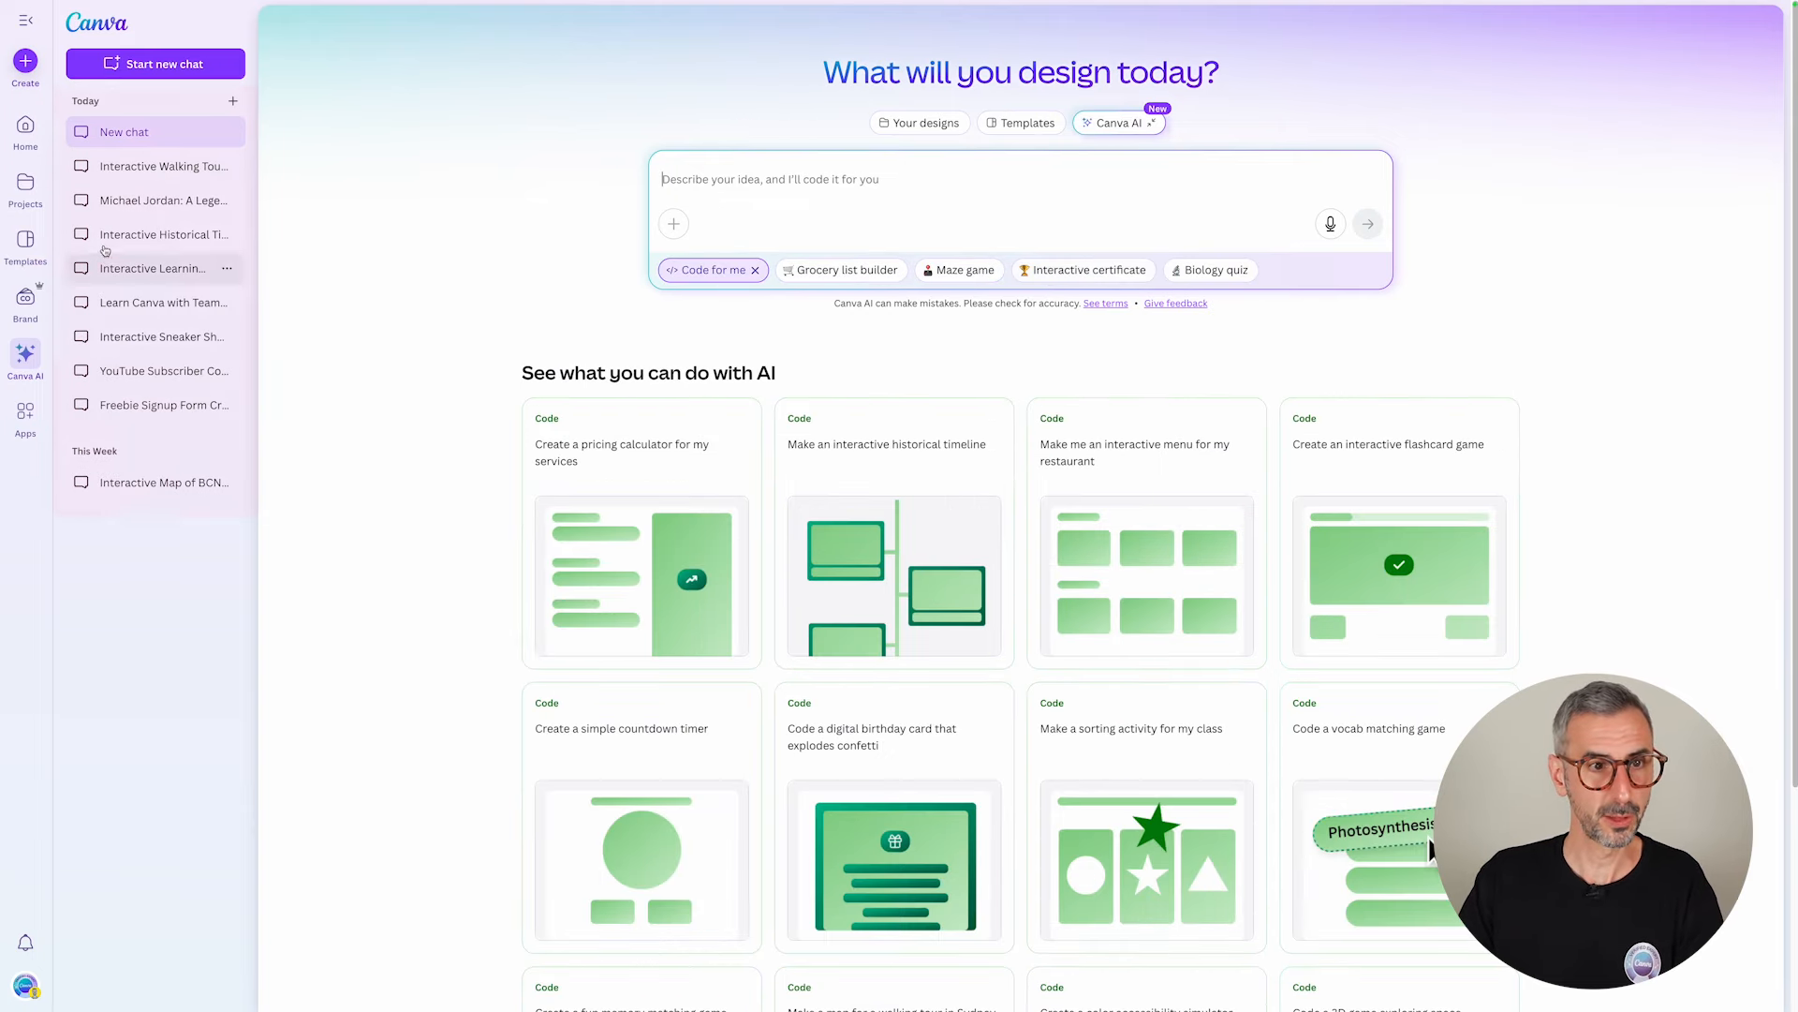
left_click(128, 318)
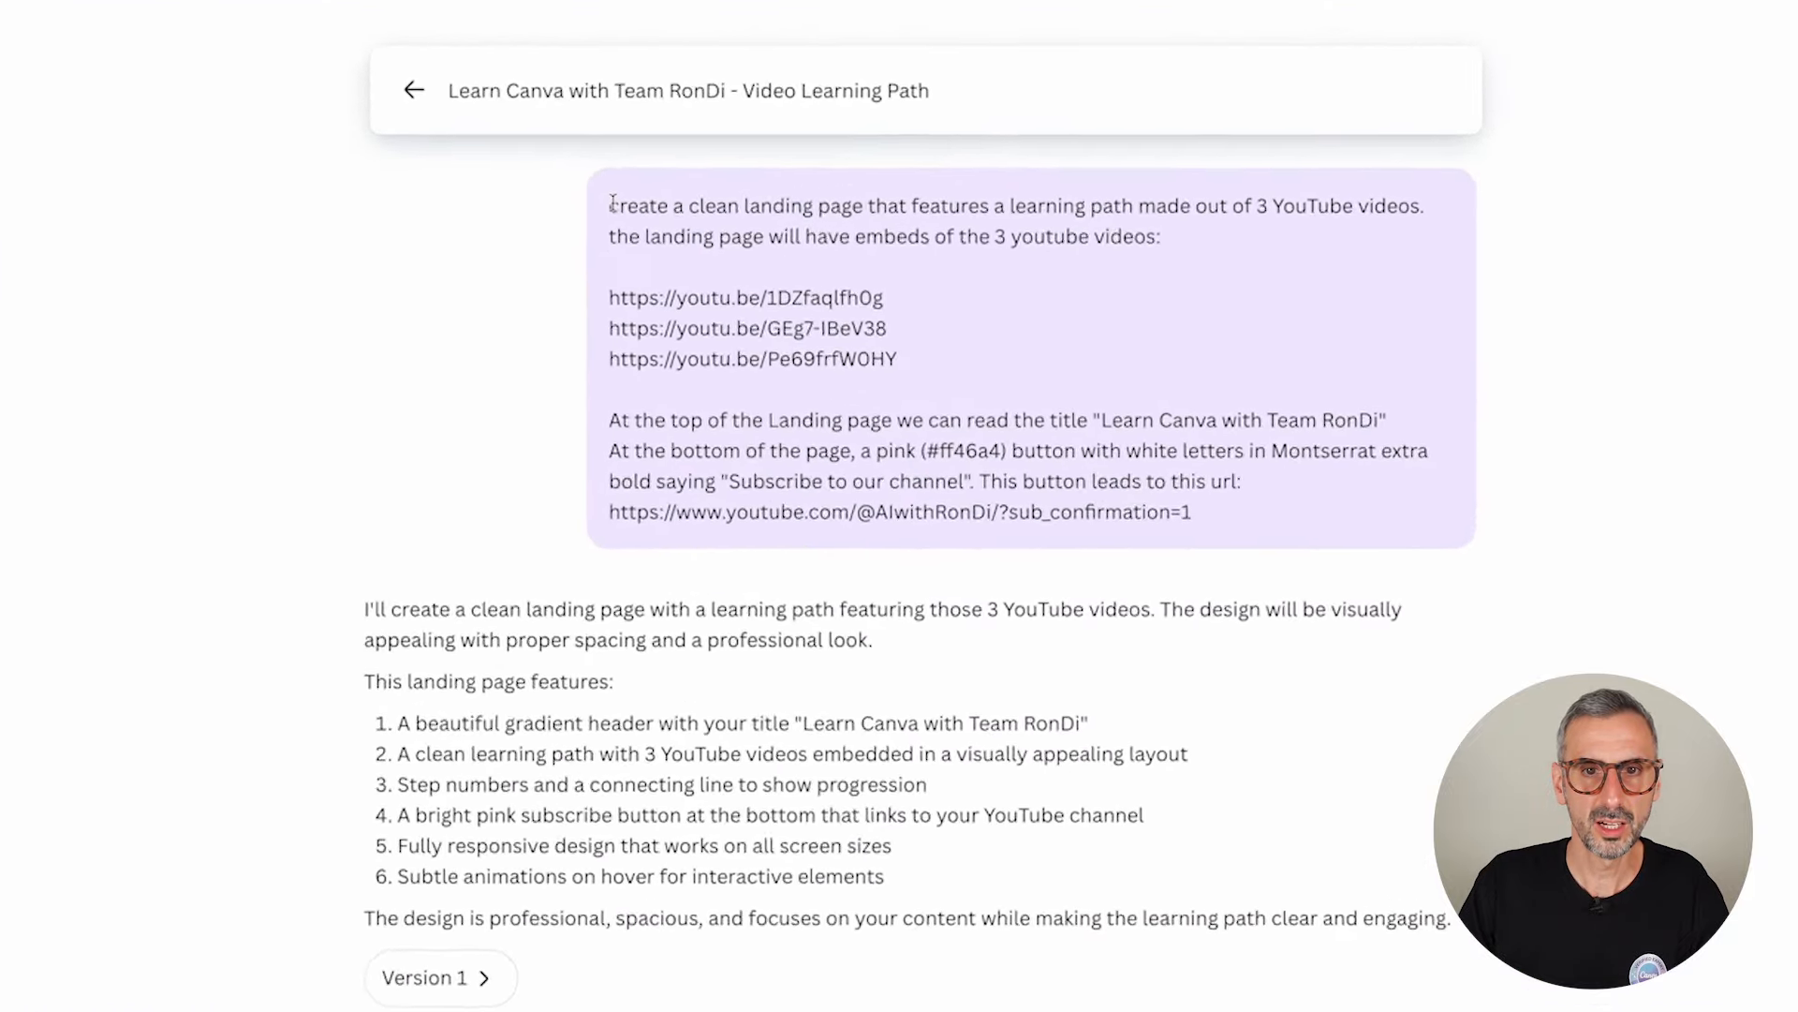
Step: Read the landing page prompt, highlighting its opening request, three YouTube links, #ff46a4 colour, Montserrat extra bold font and subscribe URL
left_click_drag(841, 143, 1182, 164)
left_click_drag(1126, 277, 1164, 281)
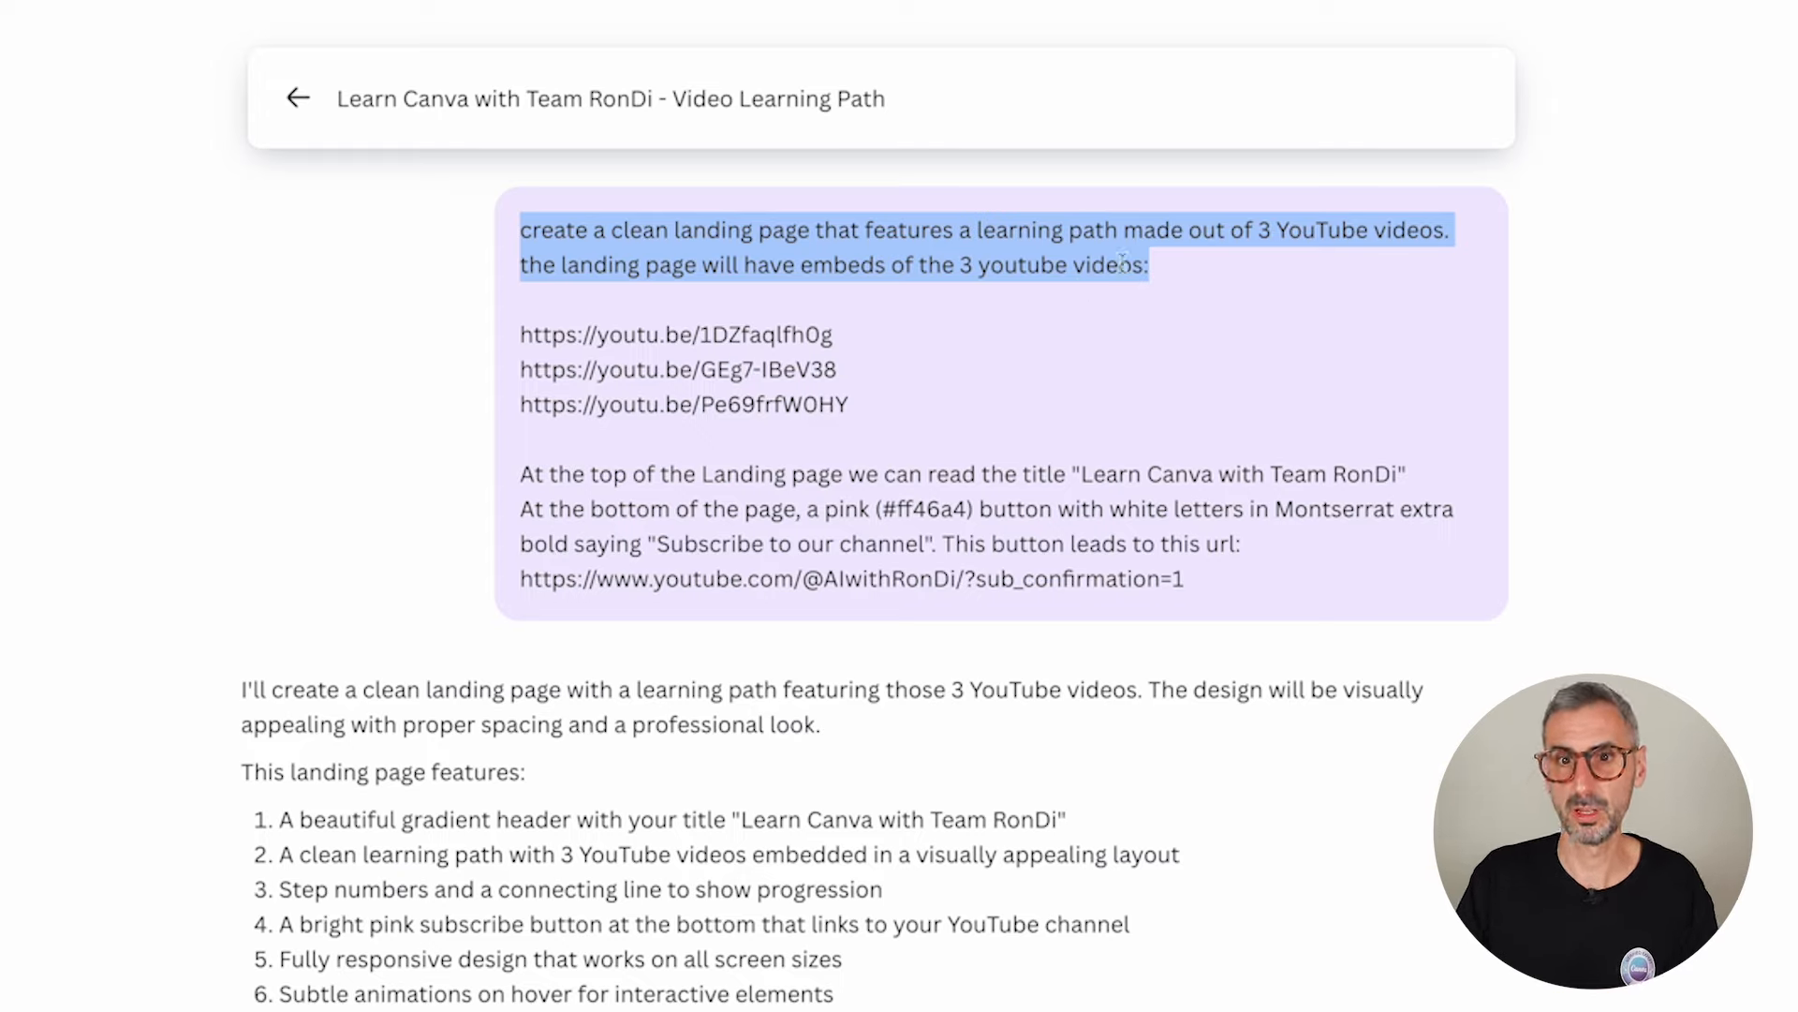
left_click_drag(880, 430, 521, 335)
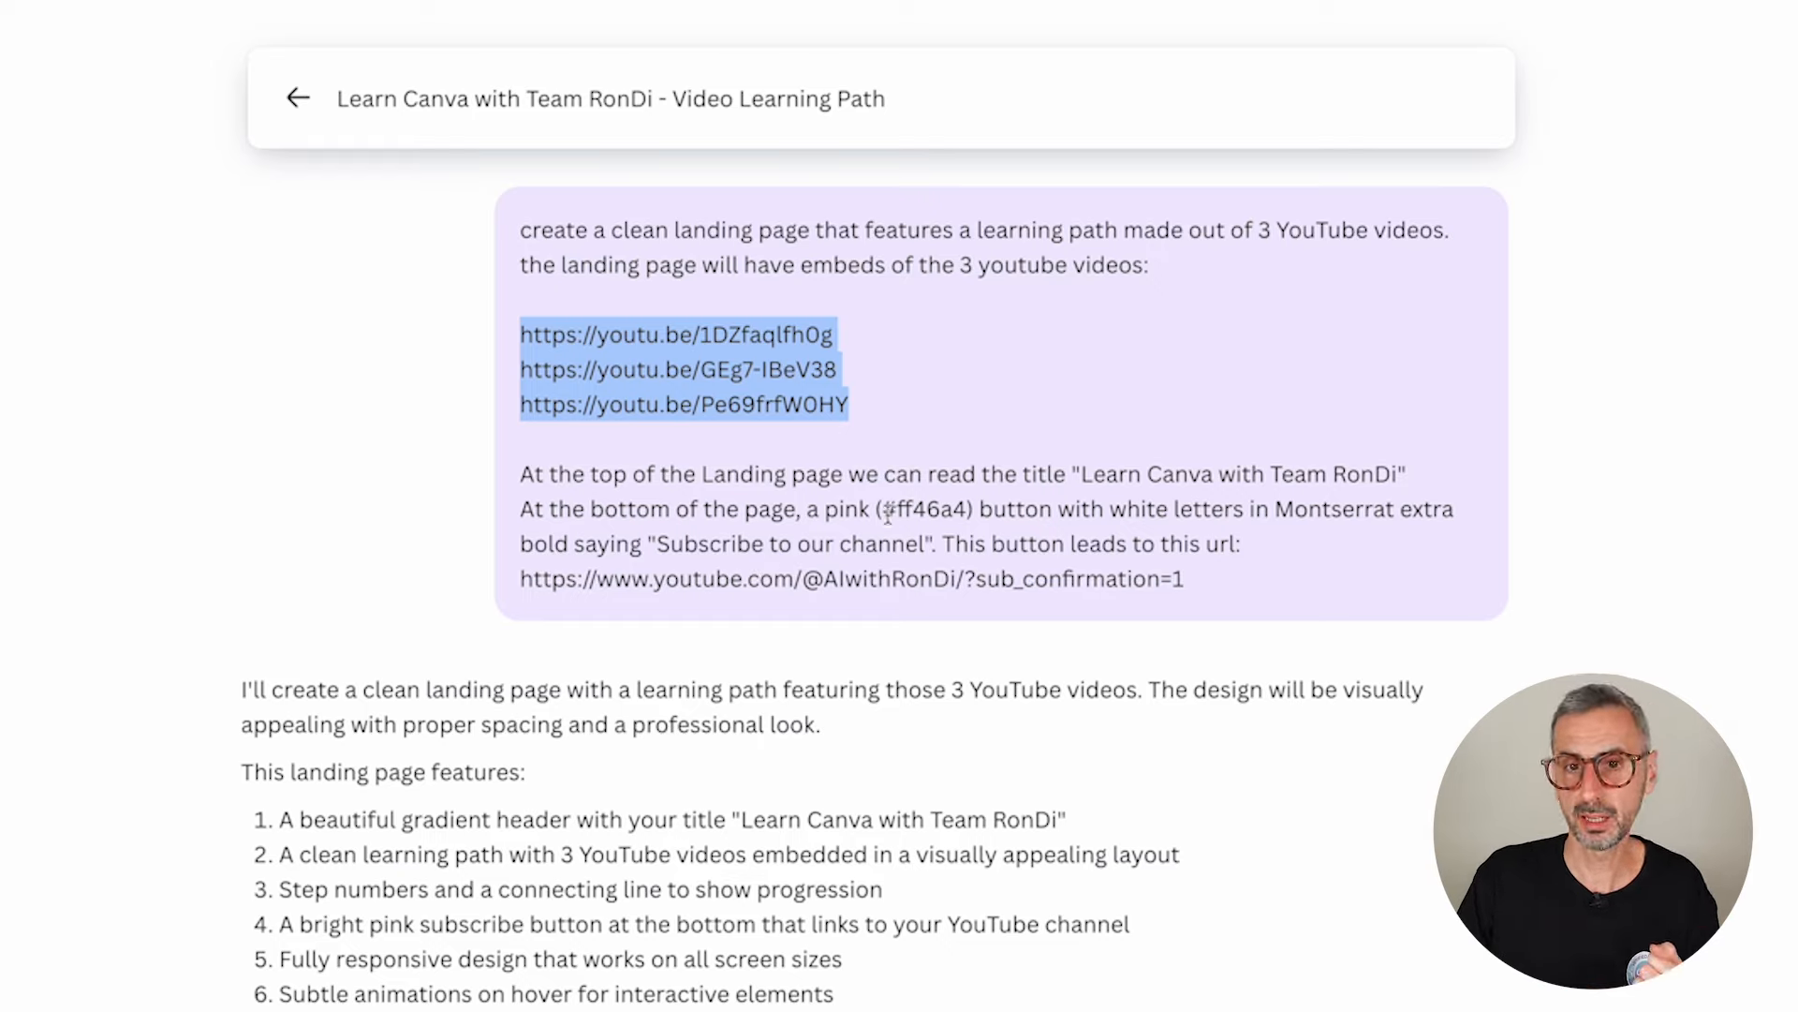
left_click_drag(884, 510, 969, 511)
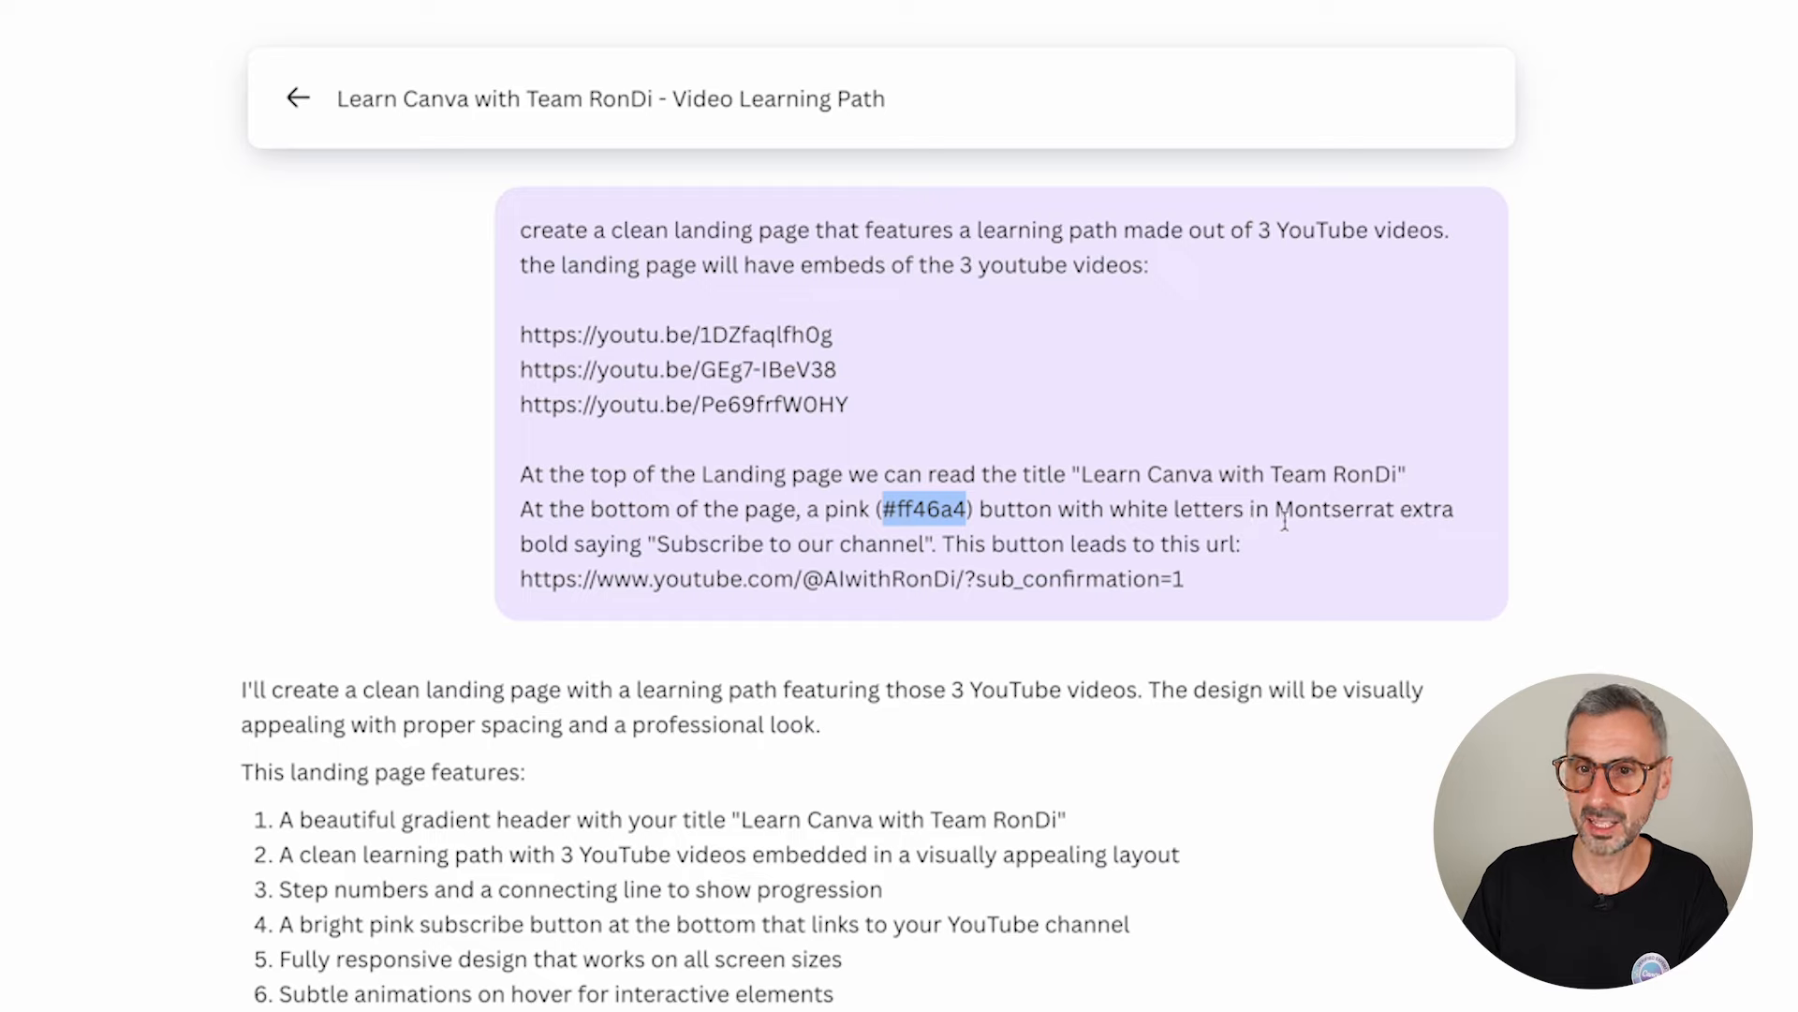
left_click_drag(1275, 511, 567, 531)
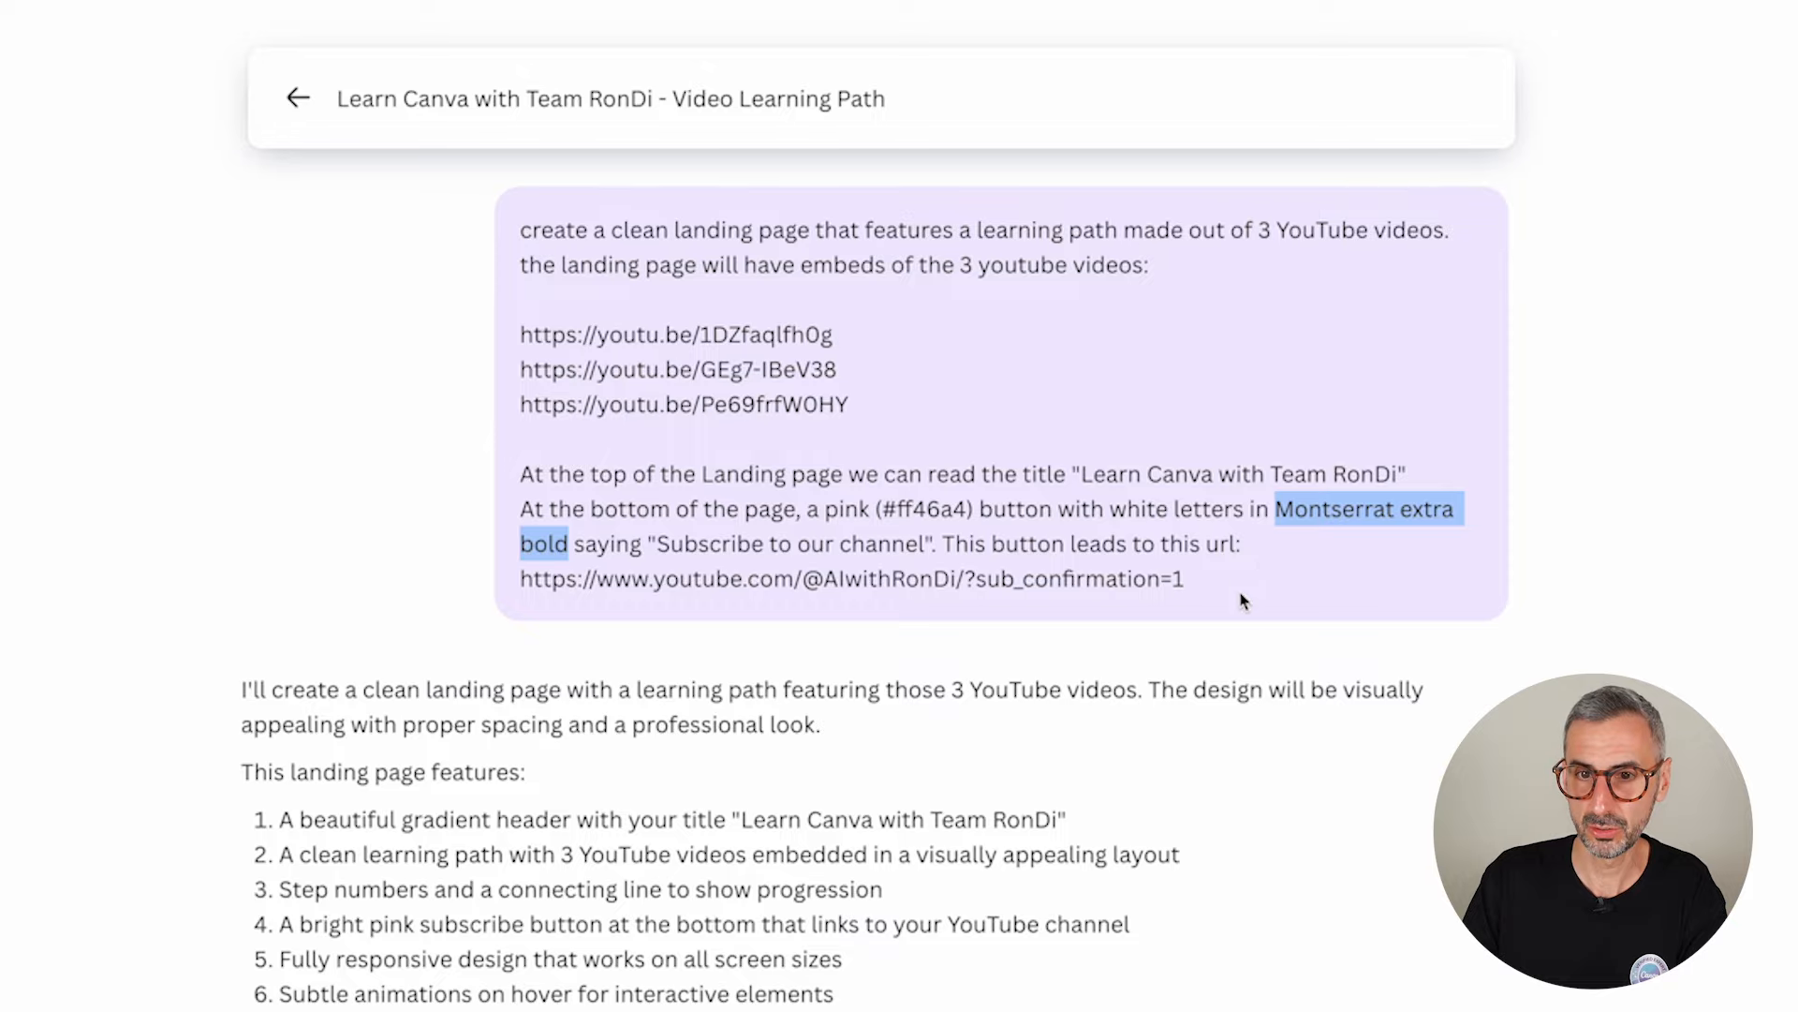
left_click_drag(1234, 593, 521, 598)
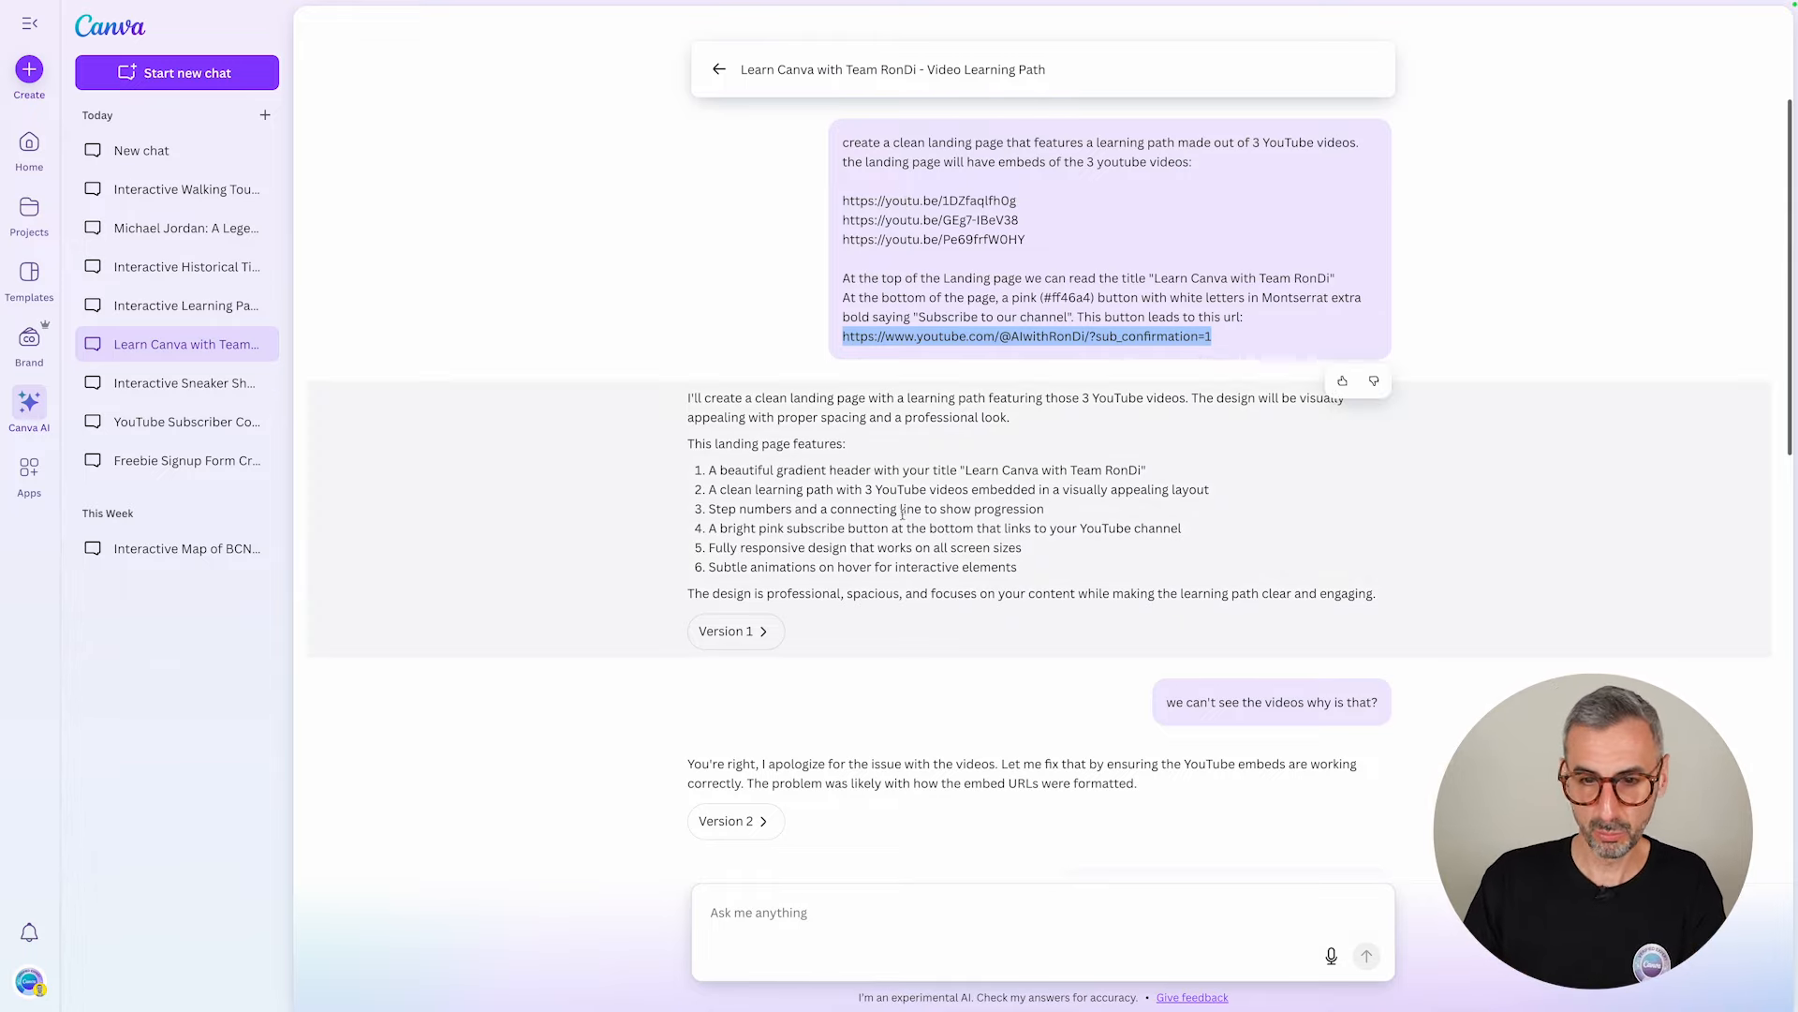
Step: Review the follow-up fixes in the chat and open Version 6 of the learning path landing page
scroll(983, 759, "down", 15)
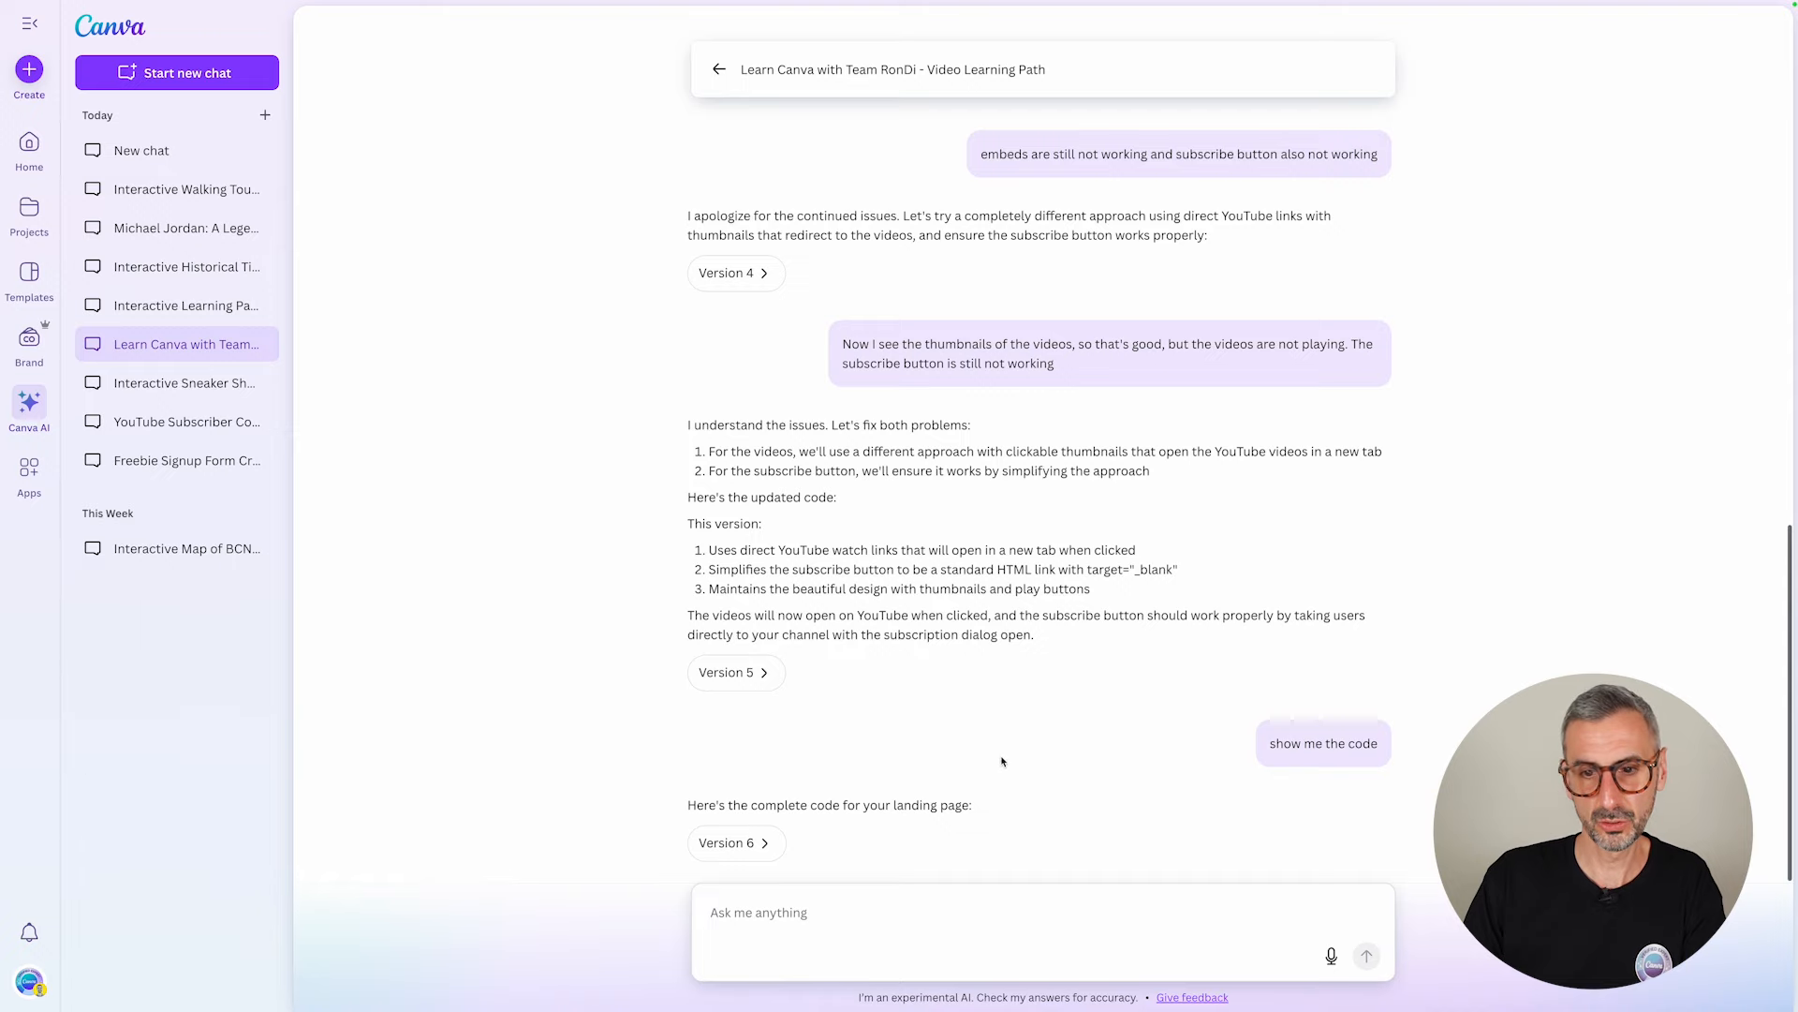
left_click(734, 842)
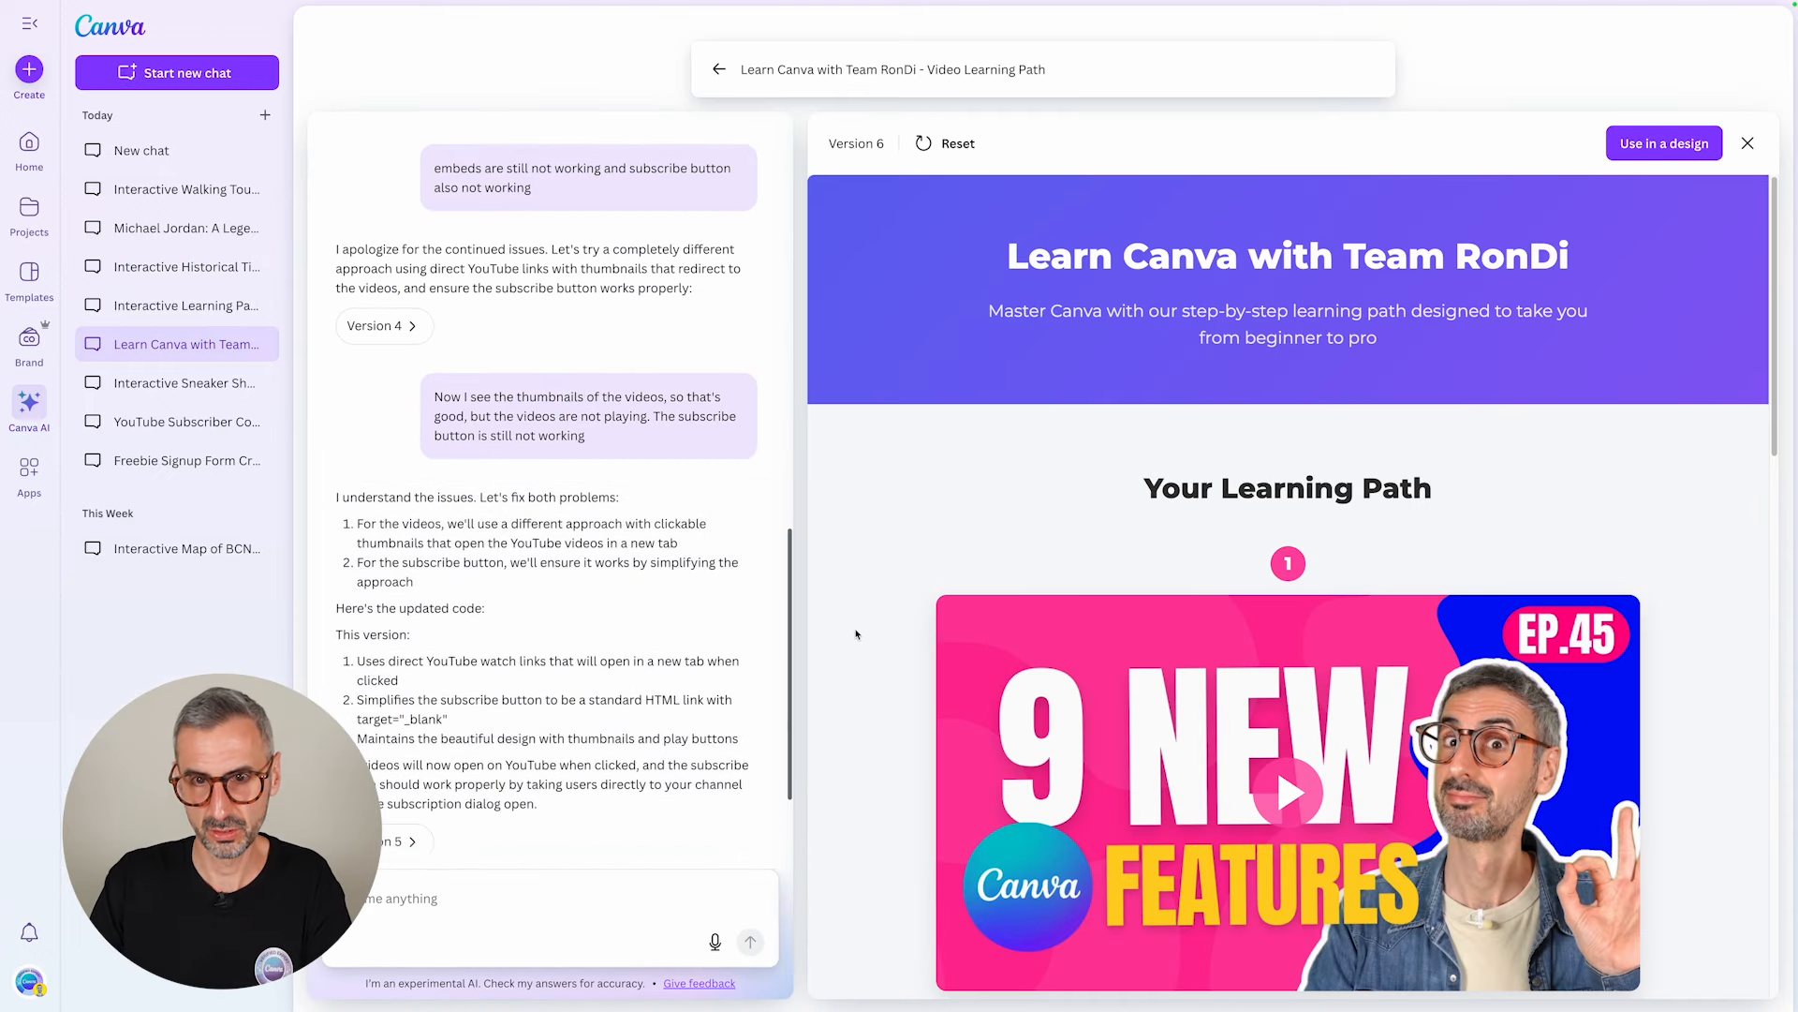
Step: Read the top of the landing page, highlighting the tagline under the main title and the "Your Learning Path" heading
scroll(1208, 417, "down", 2)
scroll(1207, 417, "up", 2)
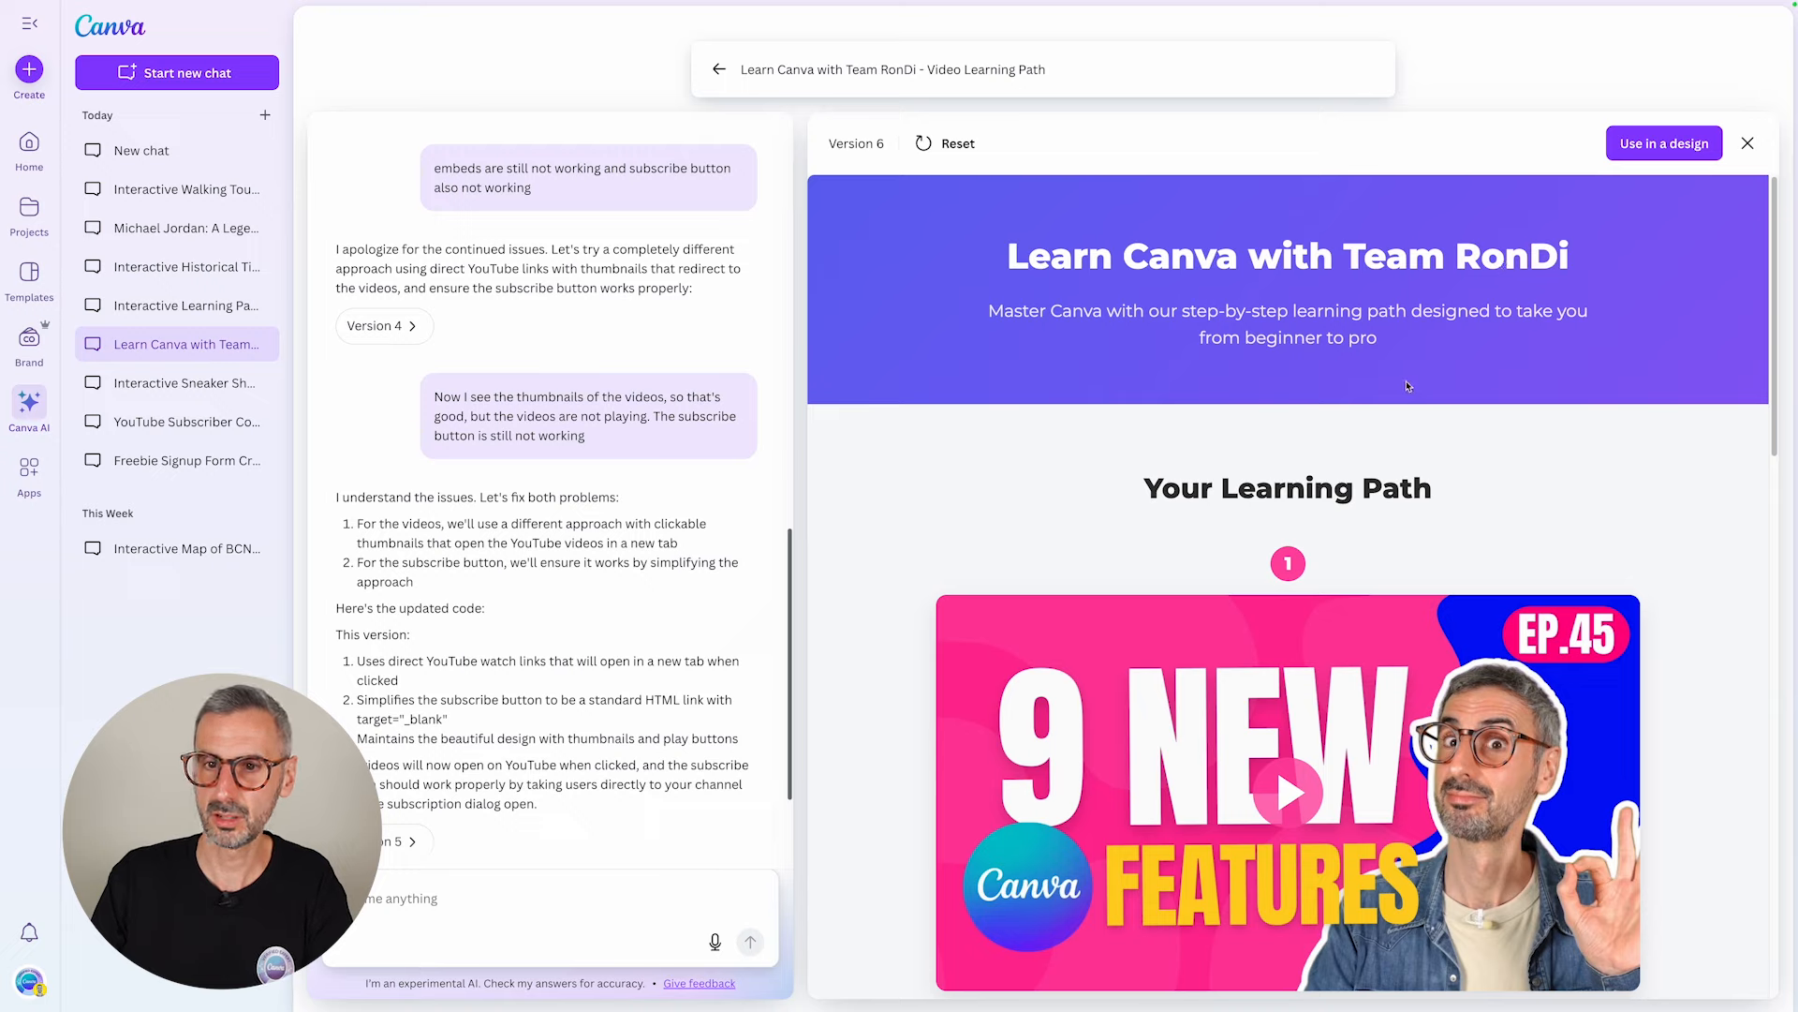
left_click_drag(1396, 343, 975, 309)
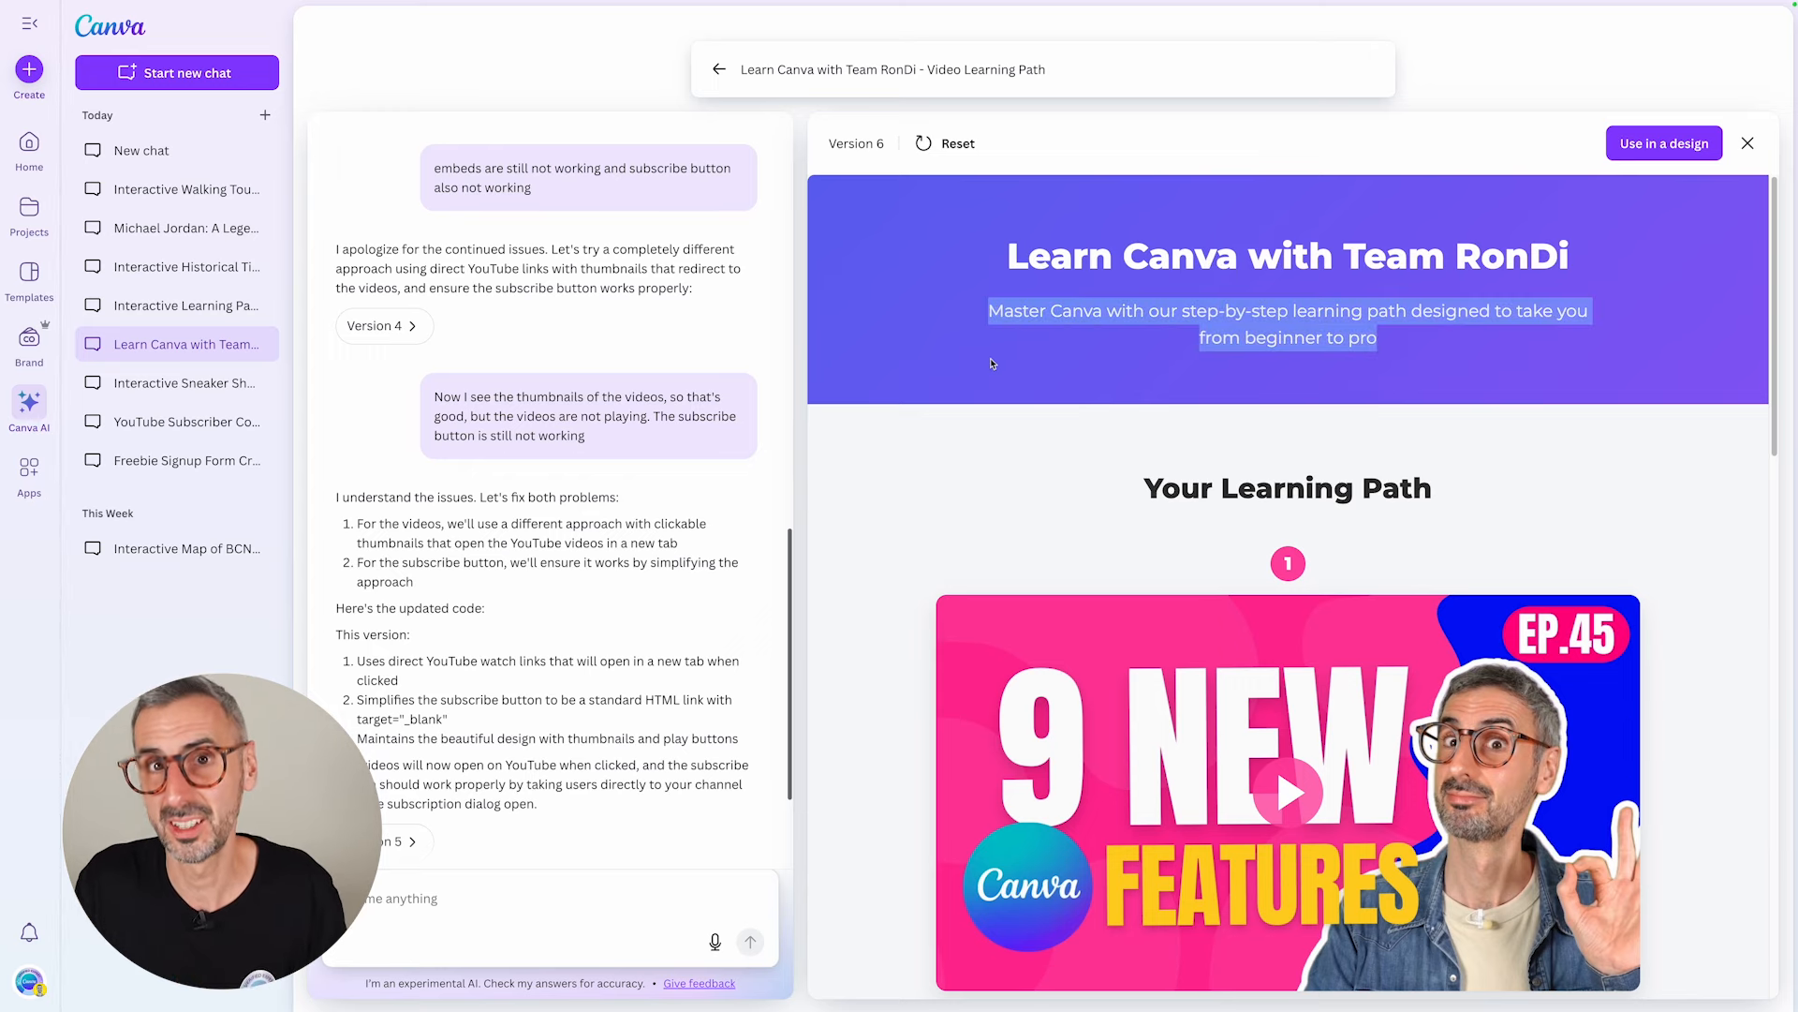
scroll(1059, 421, "down", 2)
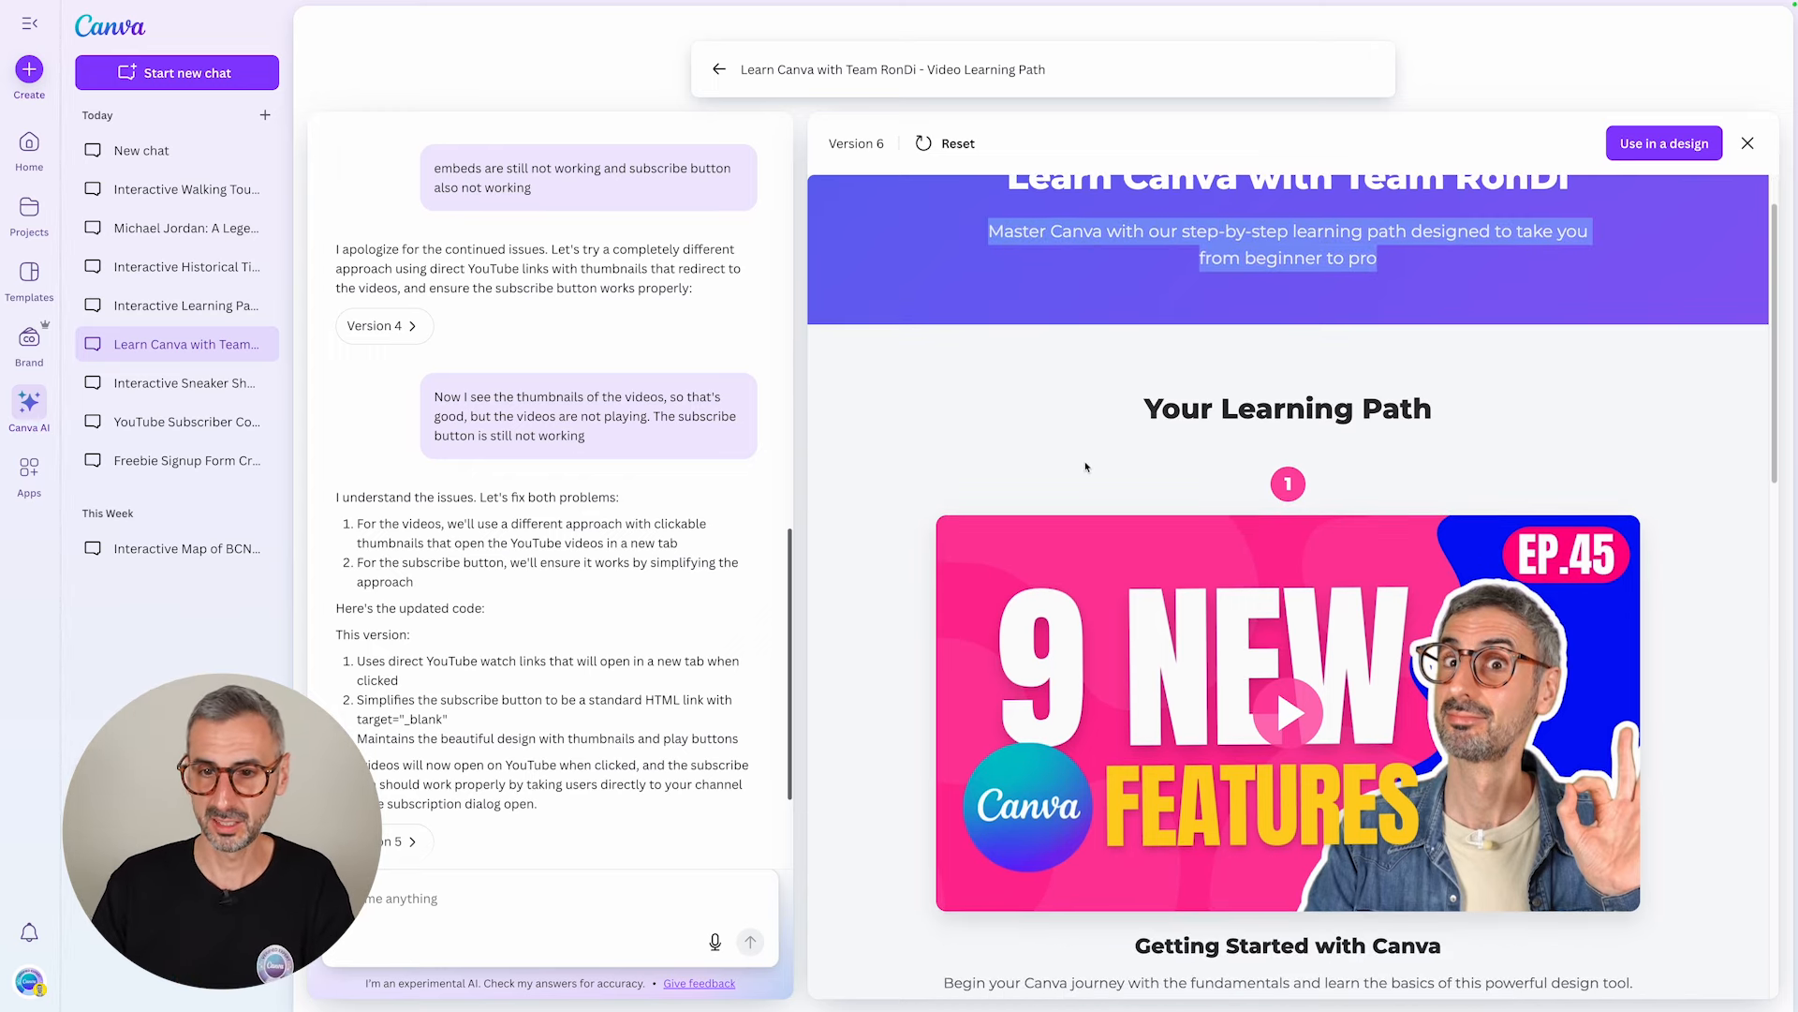
left_click_drag(1140, 412, 1442, 404)
scroll(1272, 691, "down", 2)
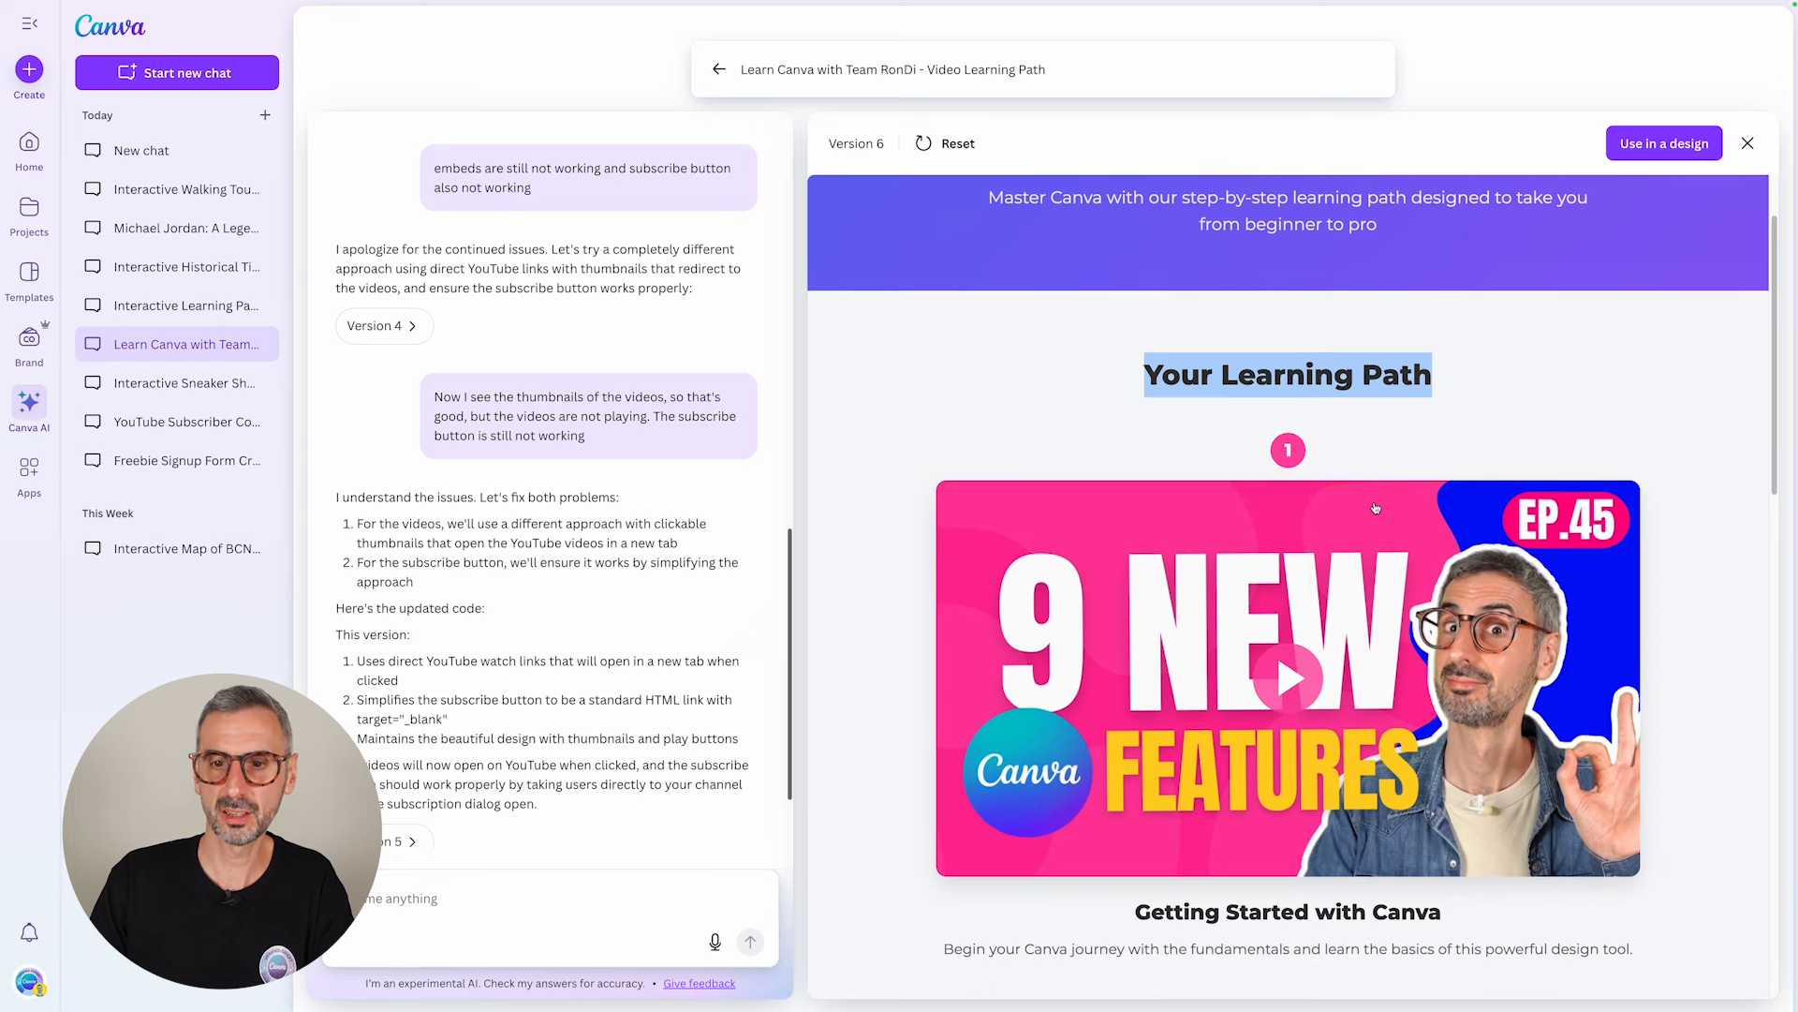
Step: Highlight the "Getting Started with Canva" title and description, and look through the second and third lessons to the subscribe button
scroll(1405, 731, "down", 1)
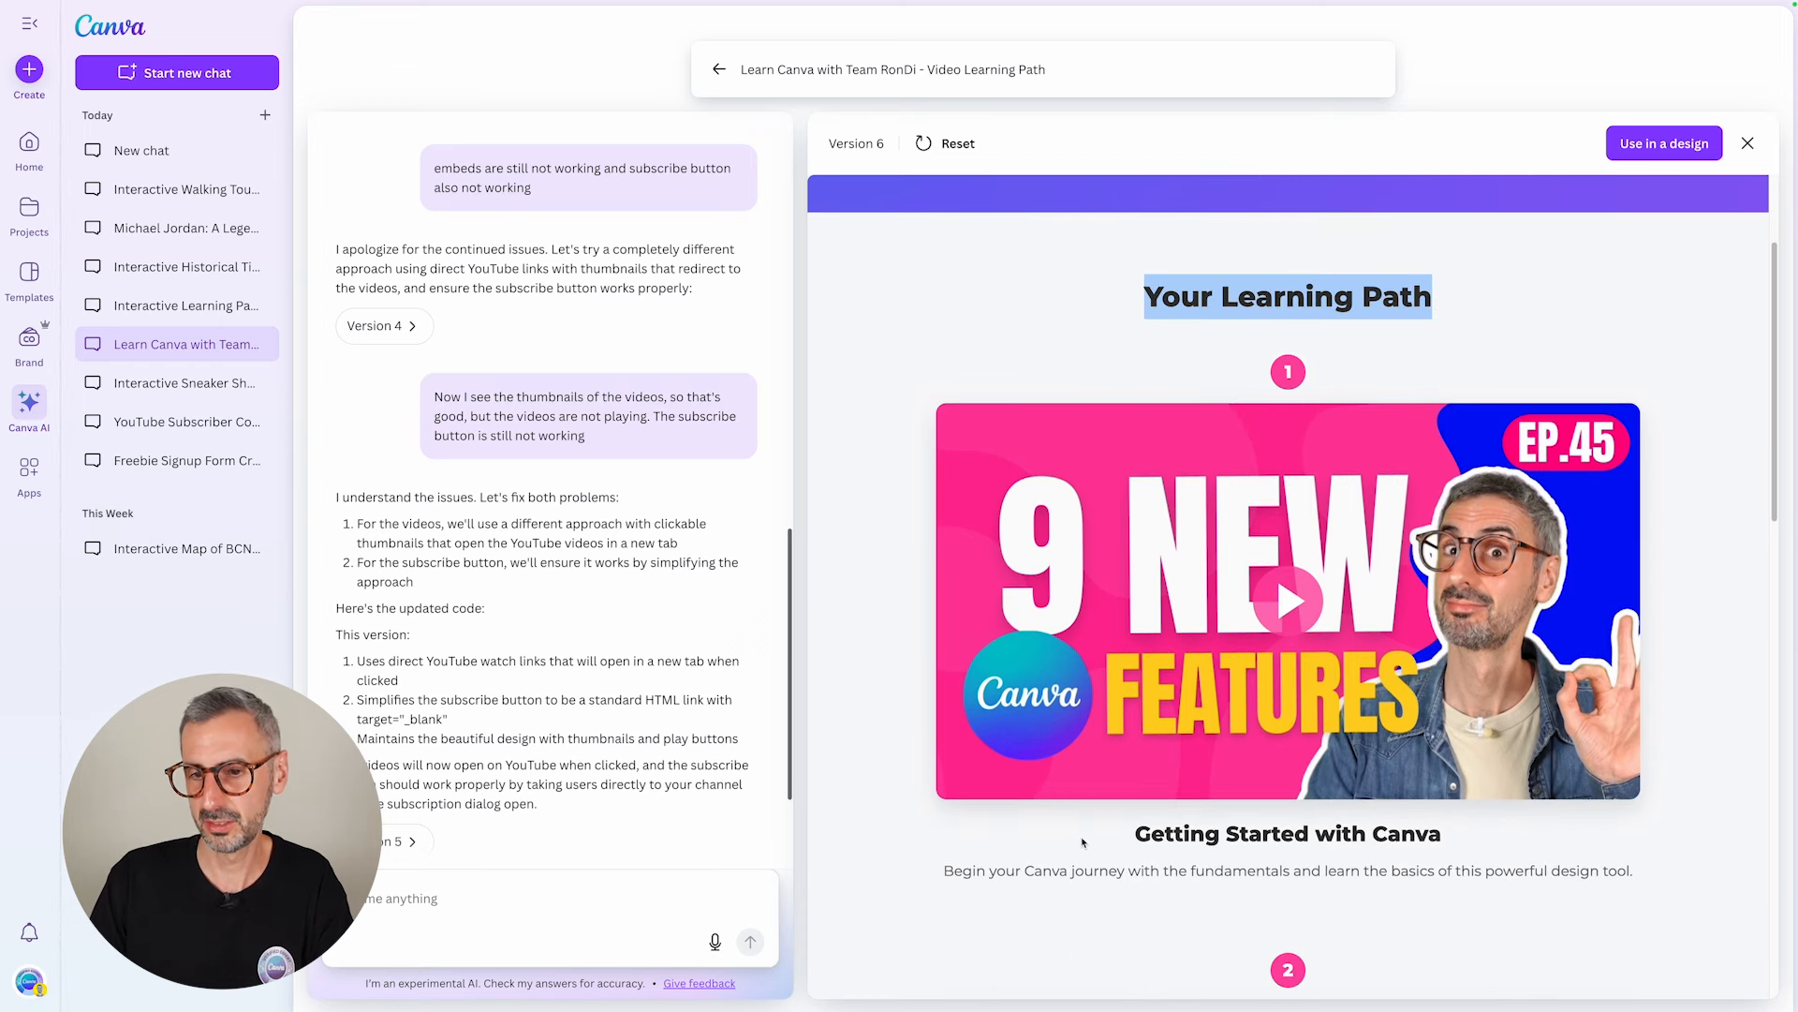
left_click_drag(1124, 835, 1630, 876)
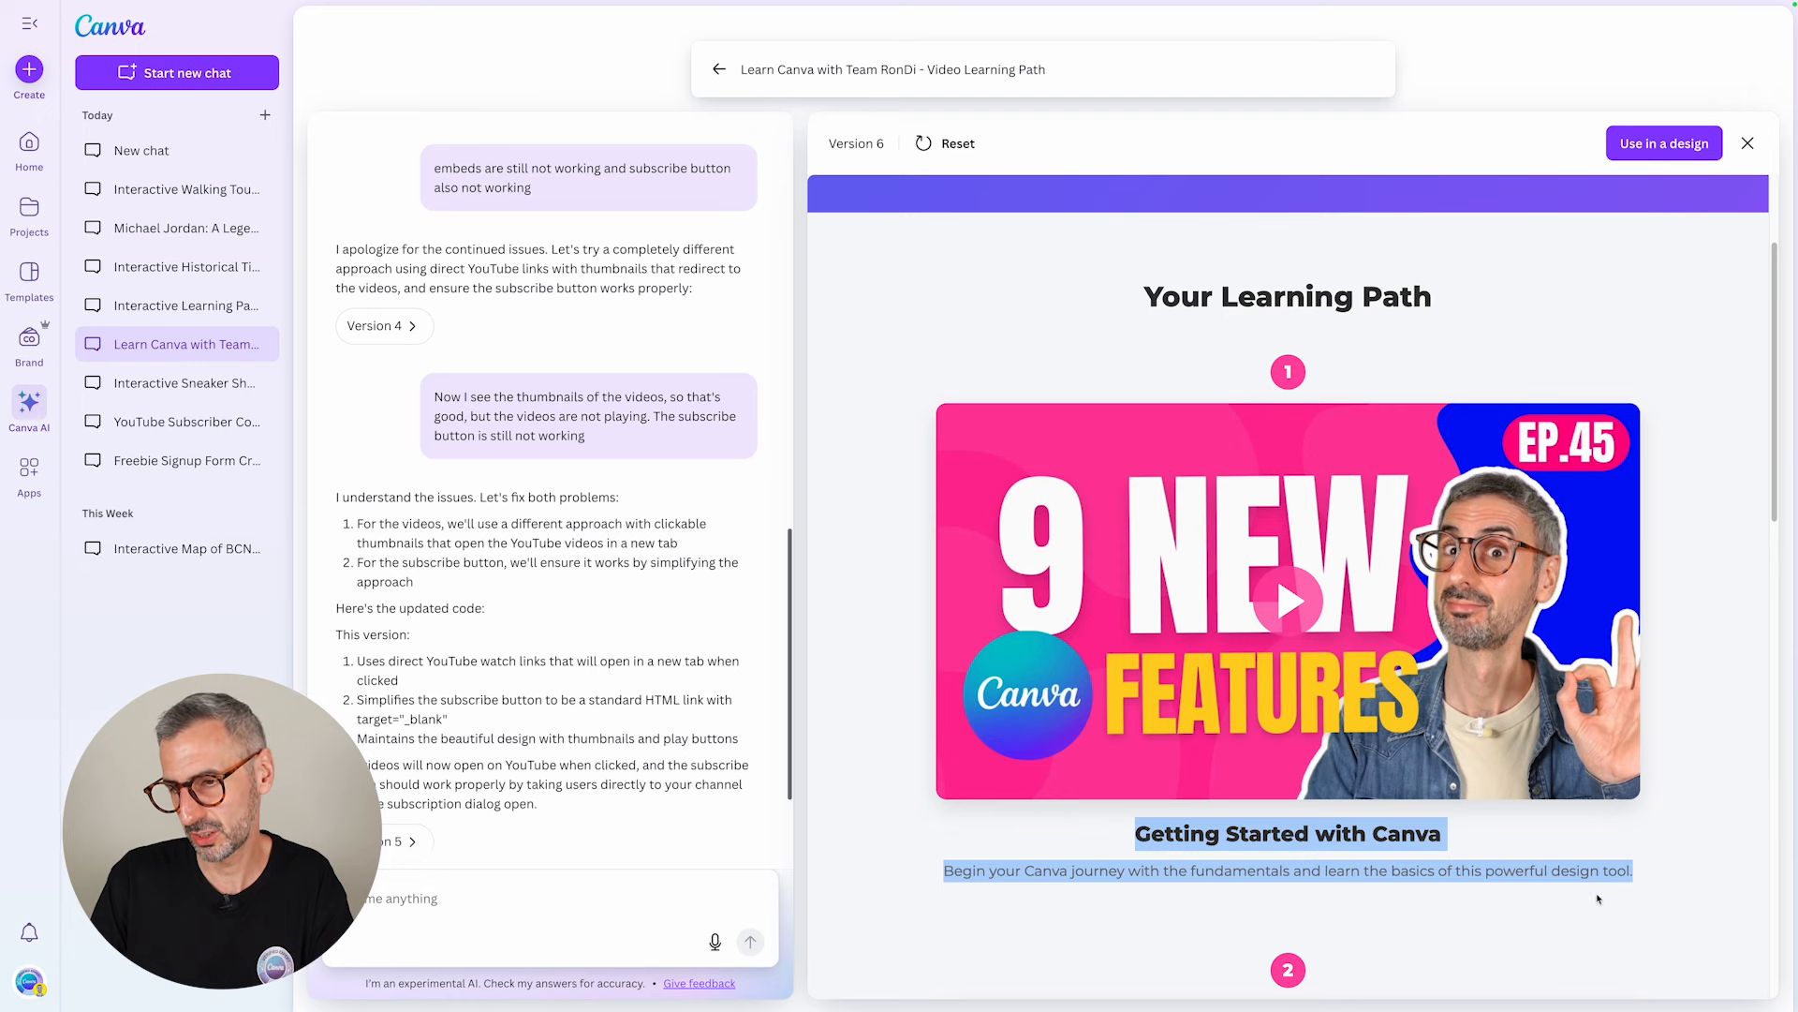
scroll(1494, 815, "down", 3)
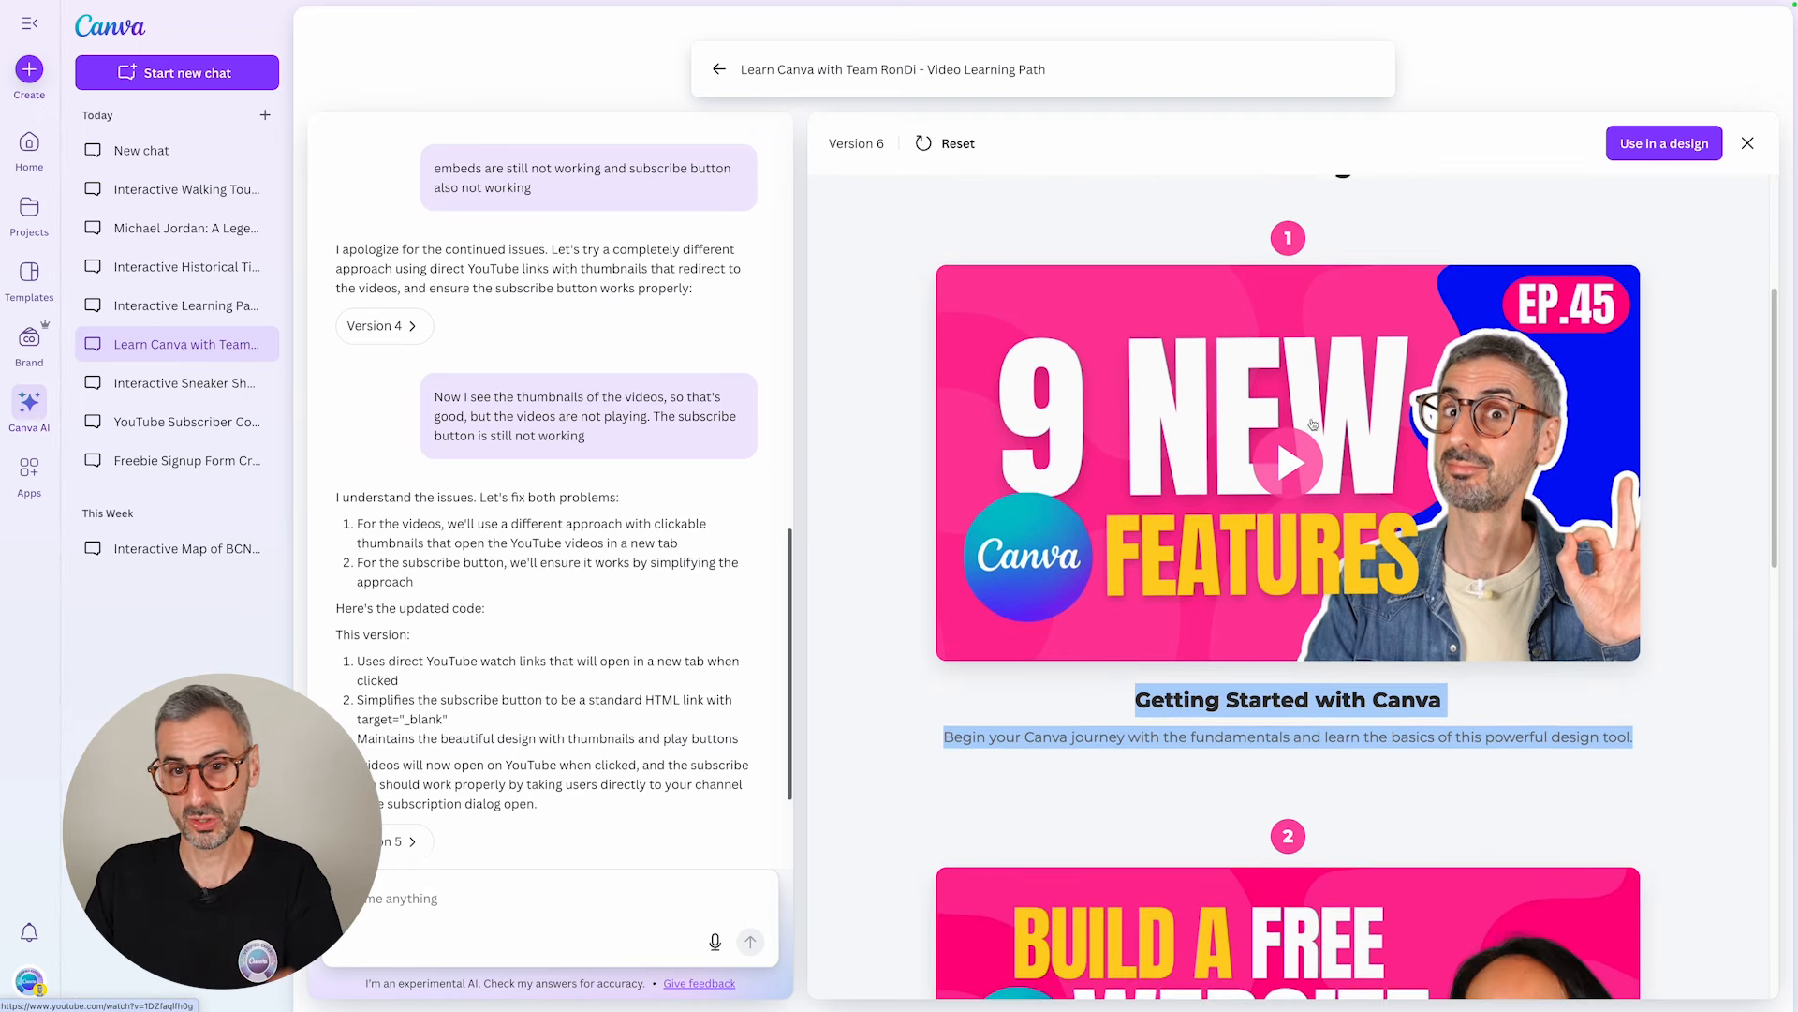
scroll(1293, 443, "down", 9)
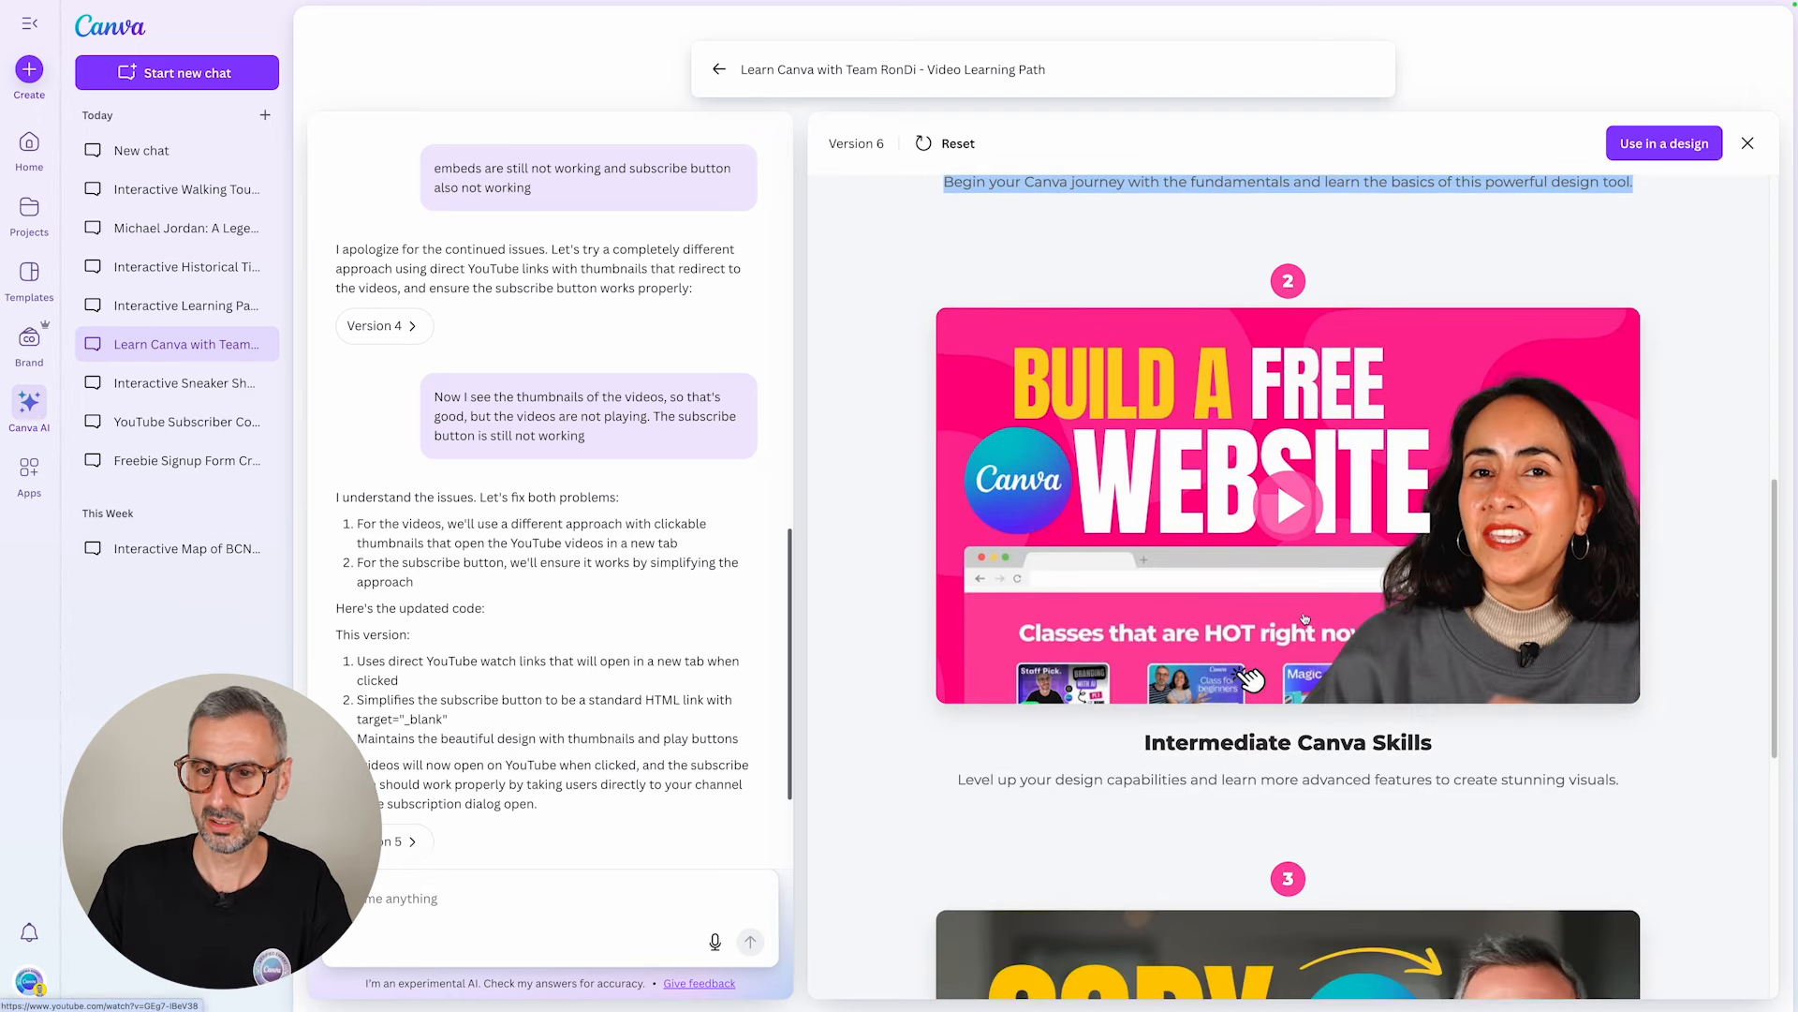
scroll(1304, 637, "down", 4)
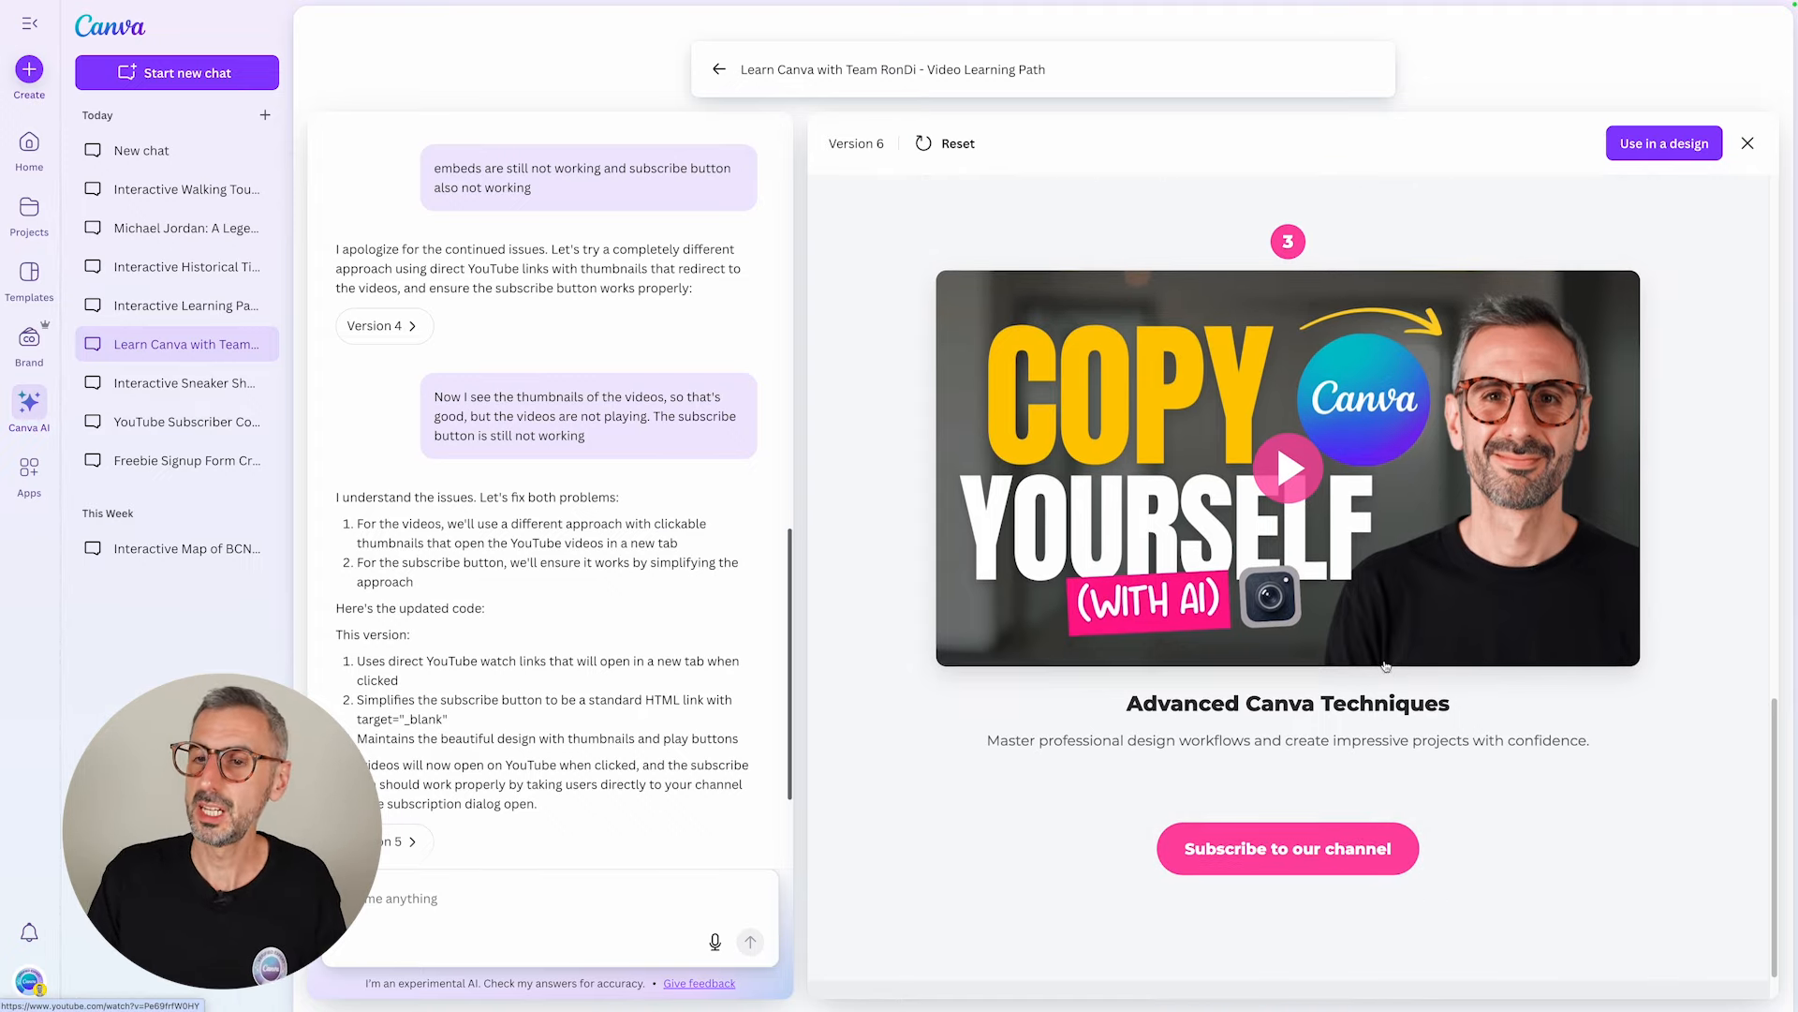
Step: Test the links of the third lesson's video and the subscribe button, and return to the Canva AI chat
left_click(1291, 476)
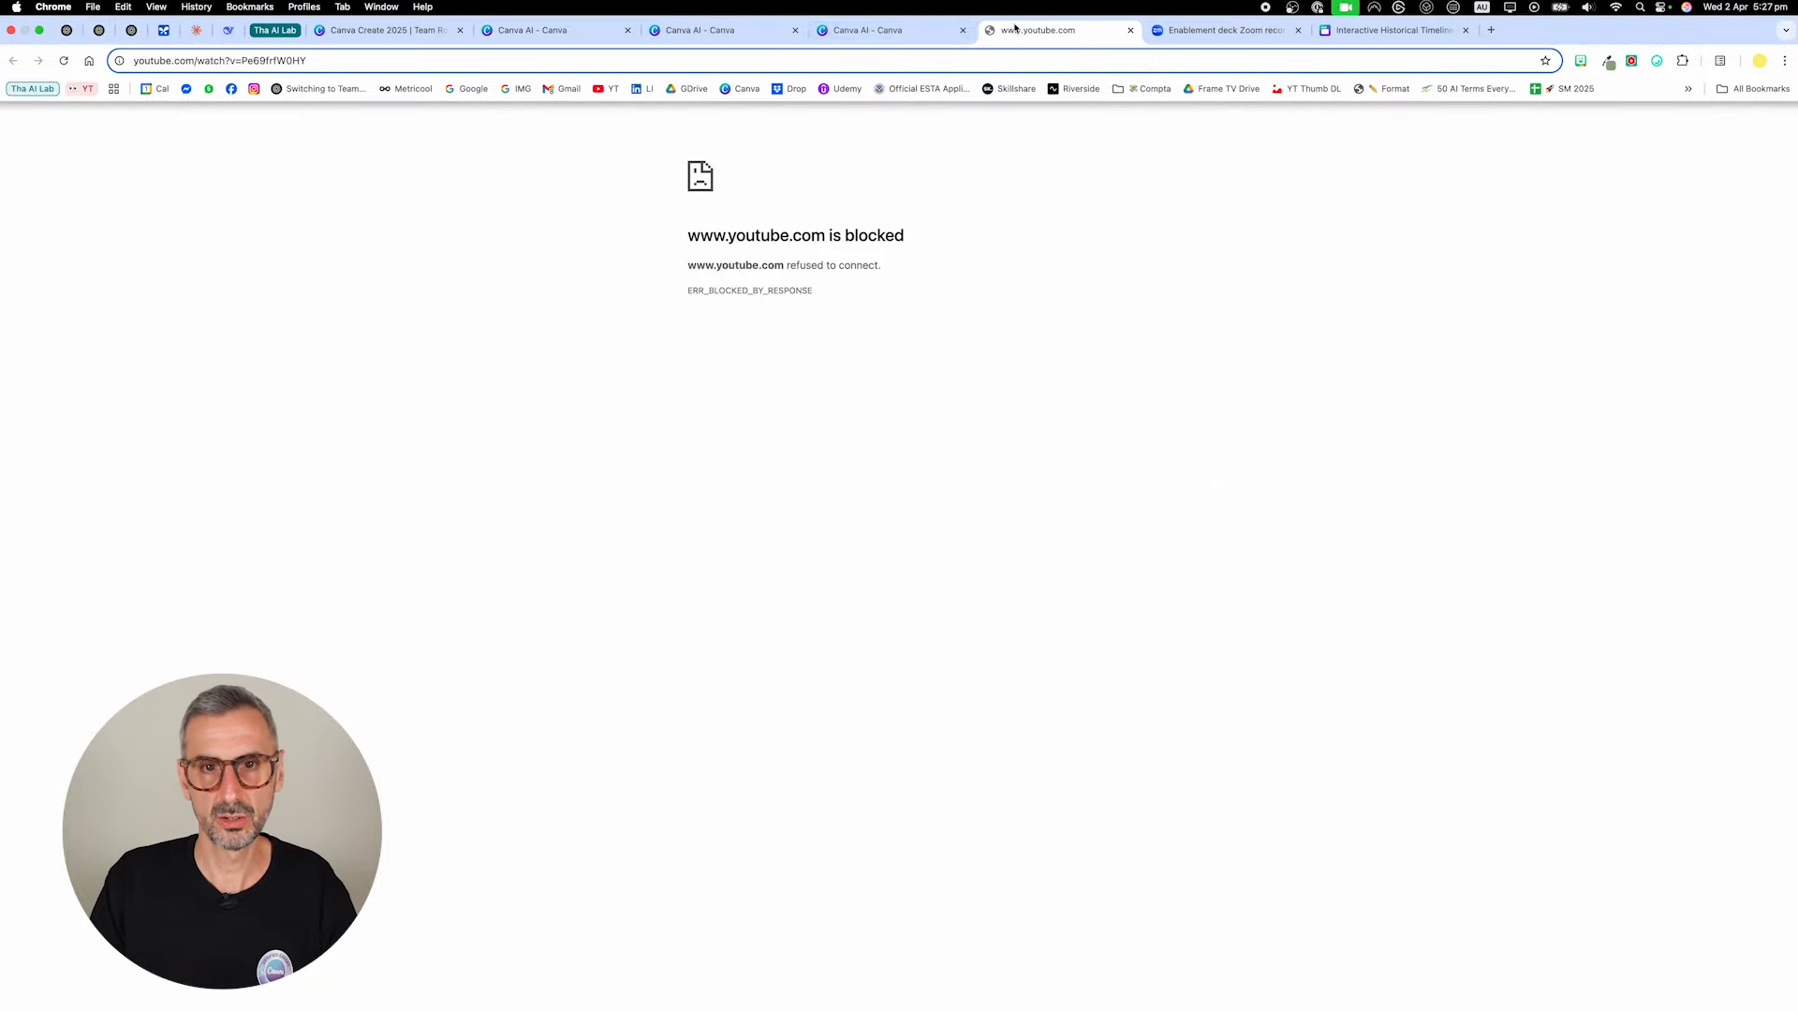
key("ctrl+shift+Tab")
key("ctrl+Tab")
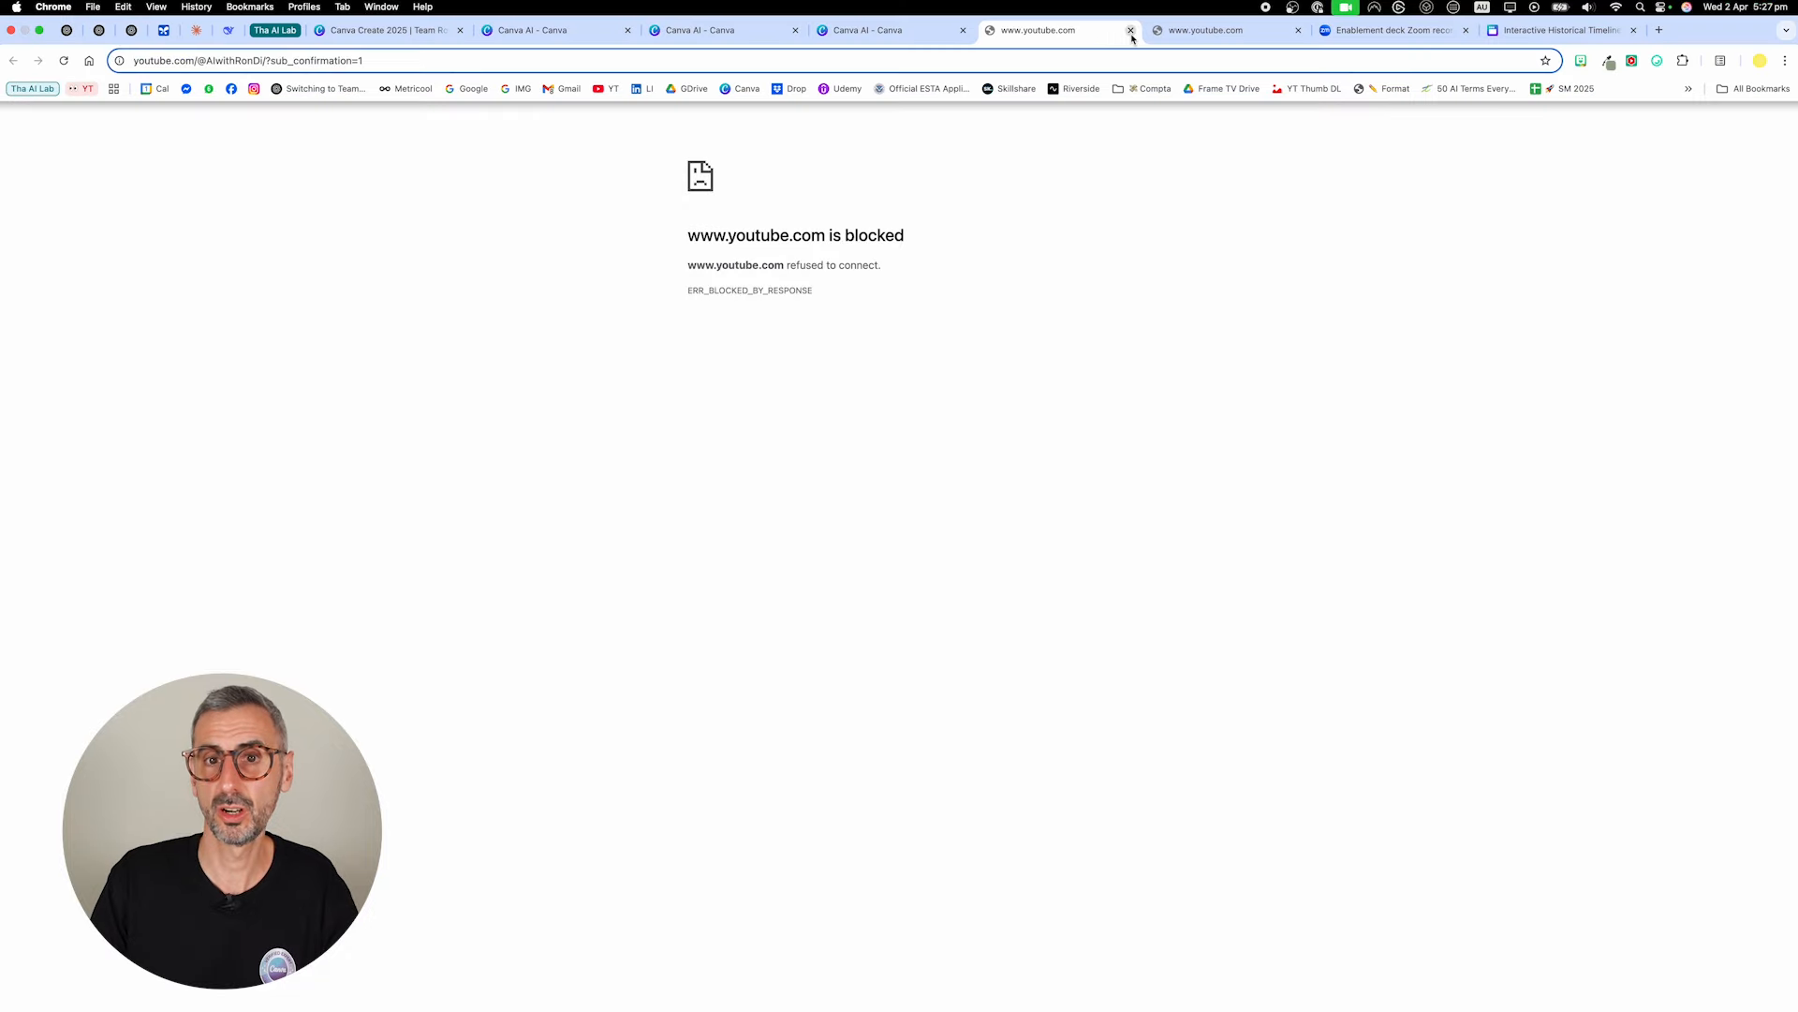
key("ctrl+shift+Tab")
Step: Look over the learning path landing page again and reread the follow-up fix requests in its chat
scroll(435, 574, "down", 3)
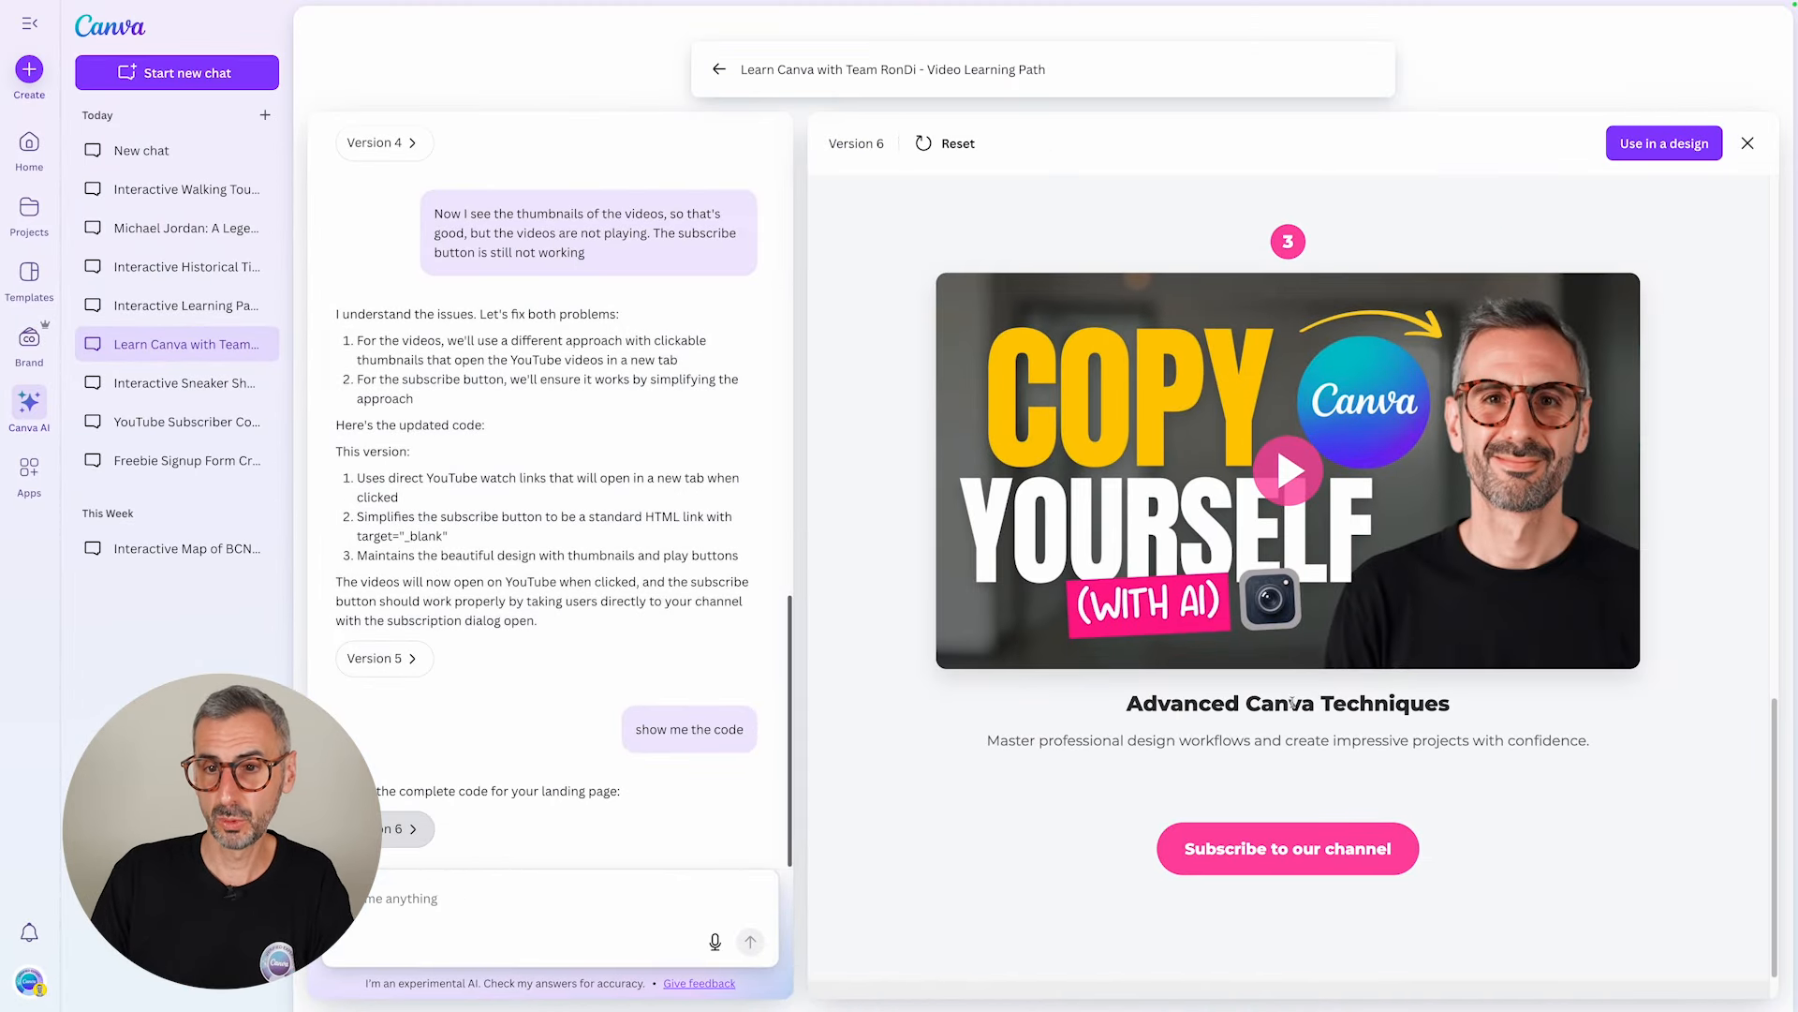
scroll(1277, 487, "up", 10)
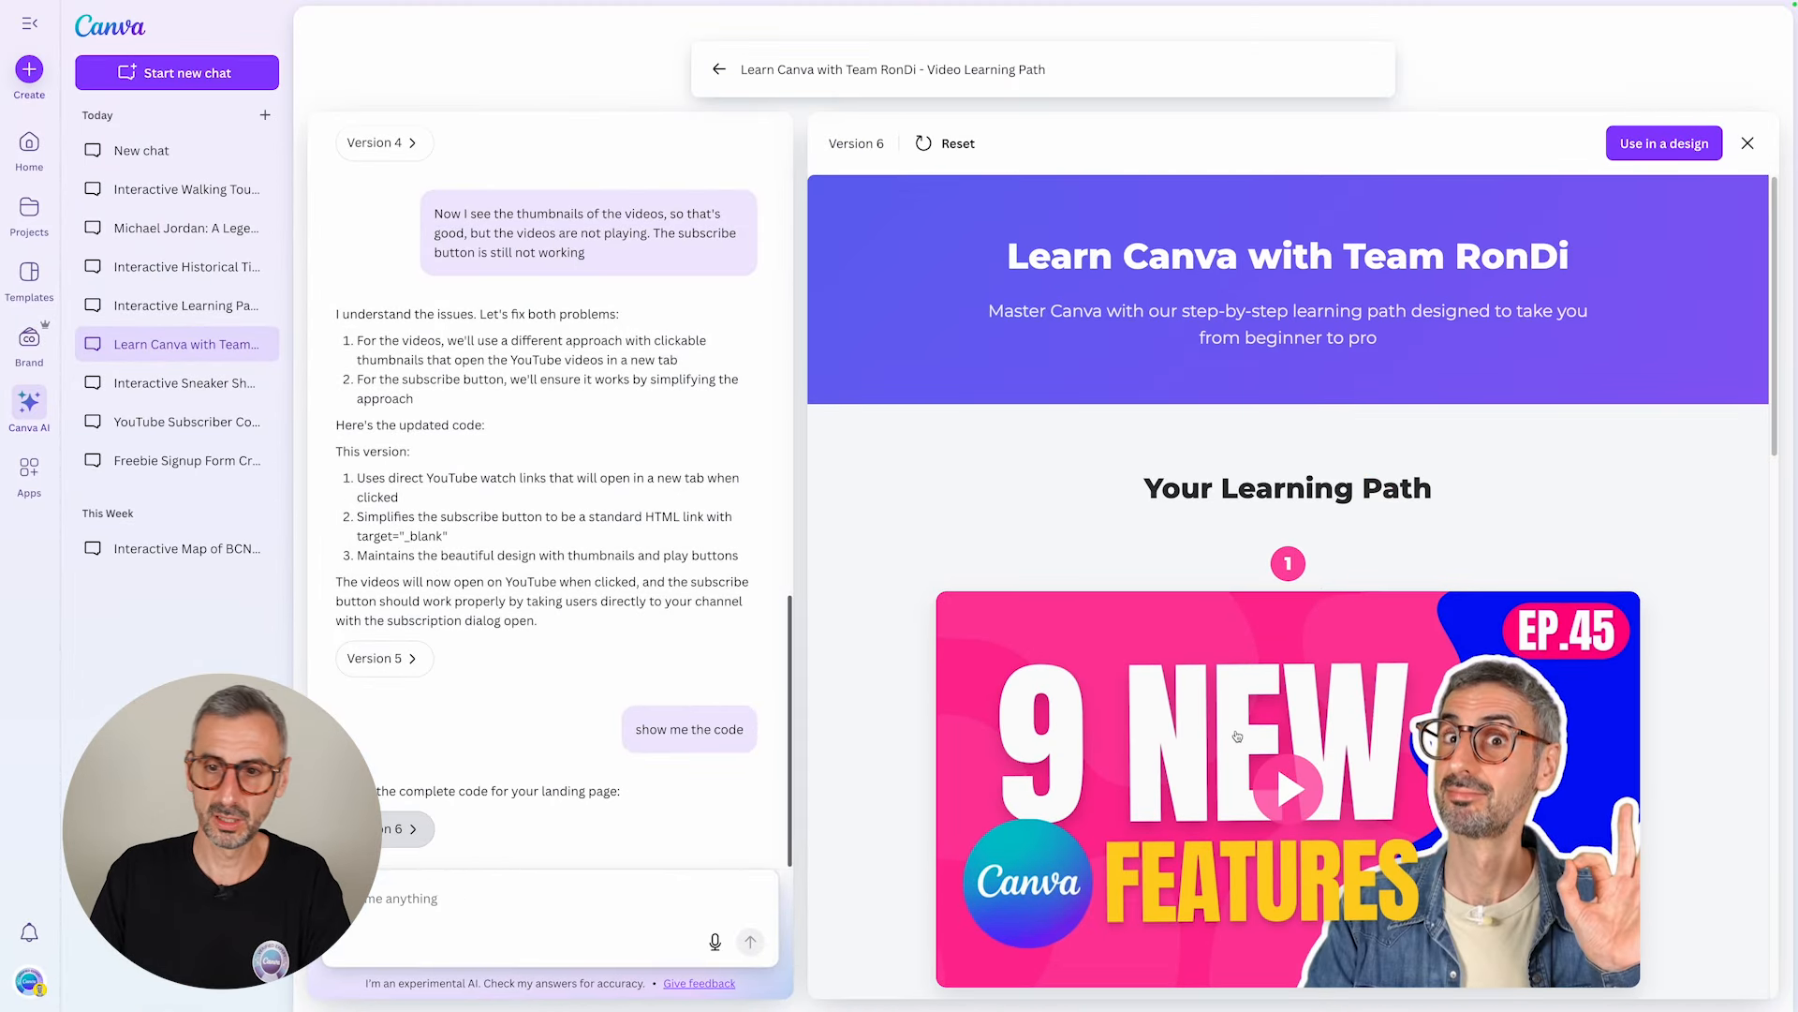
scroll(1262, 487, "down", 8)
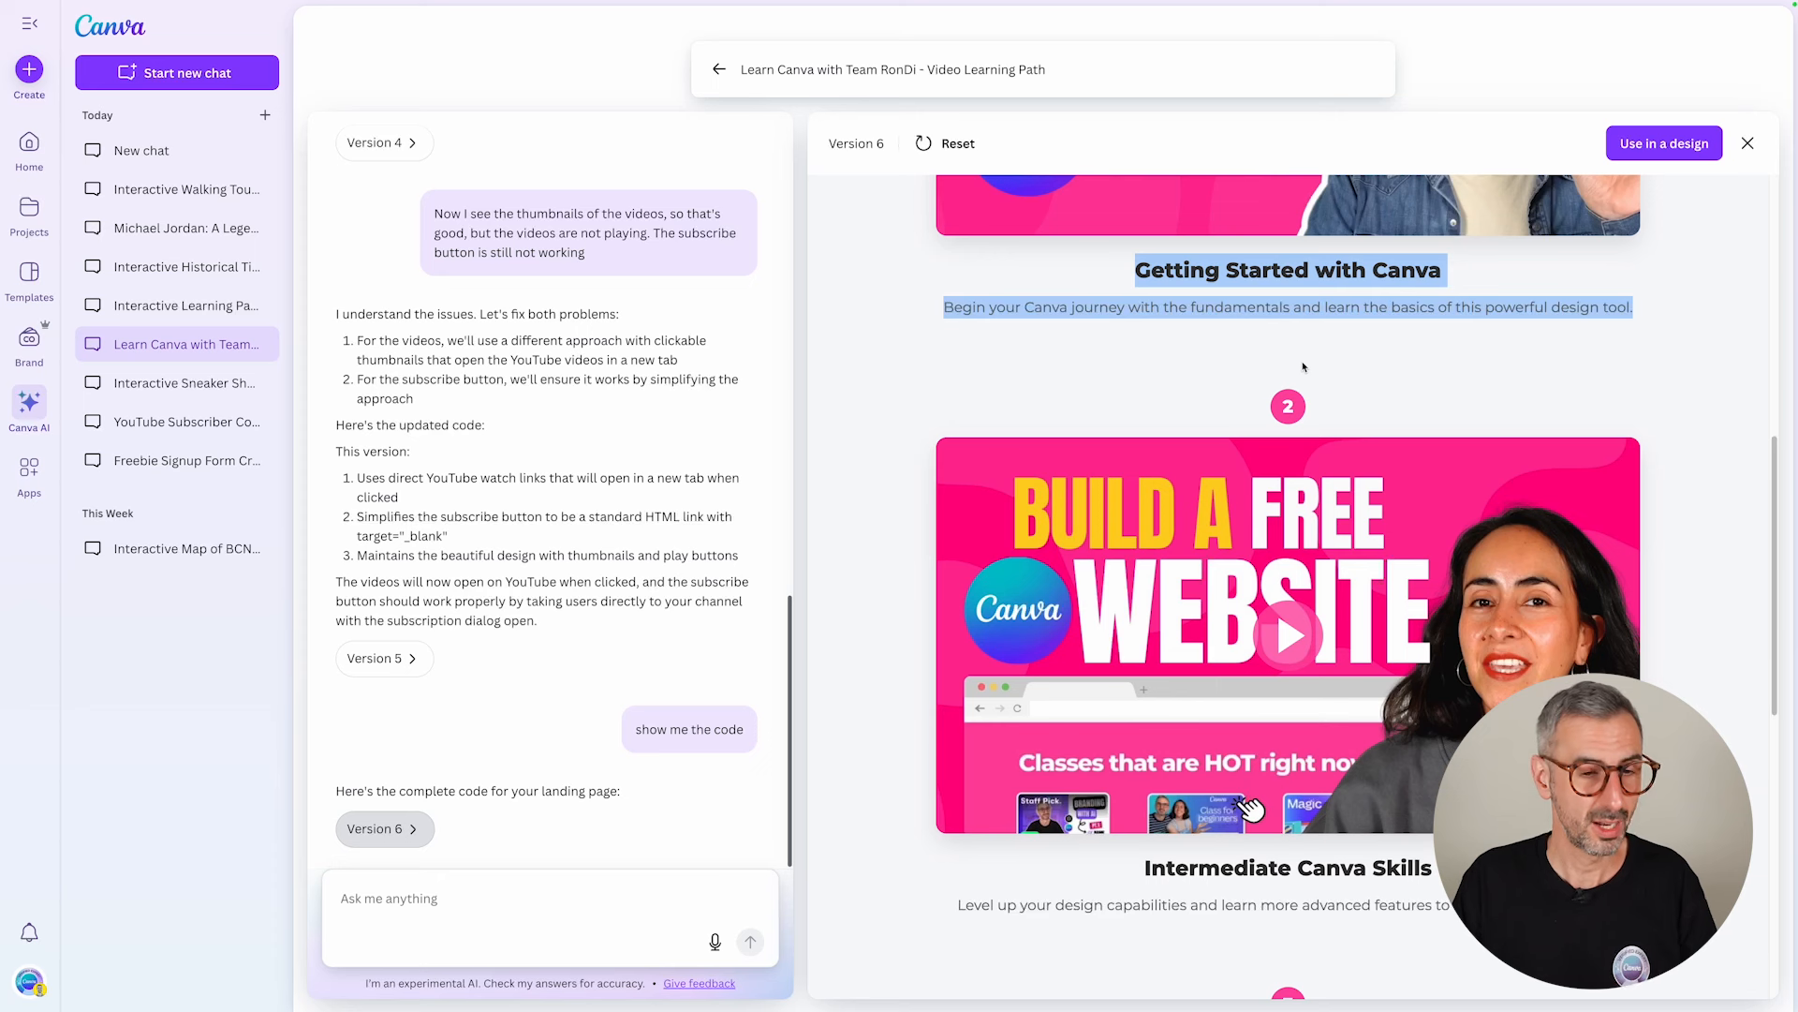
scroll(453, 549, "up", 4)
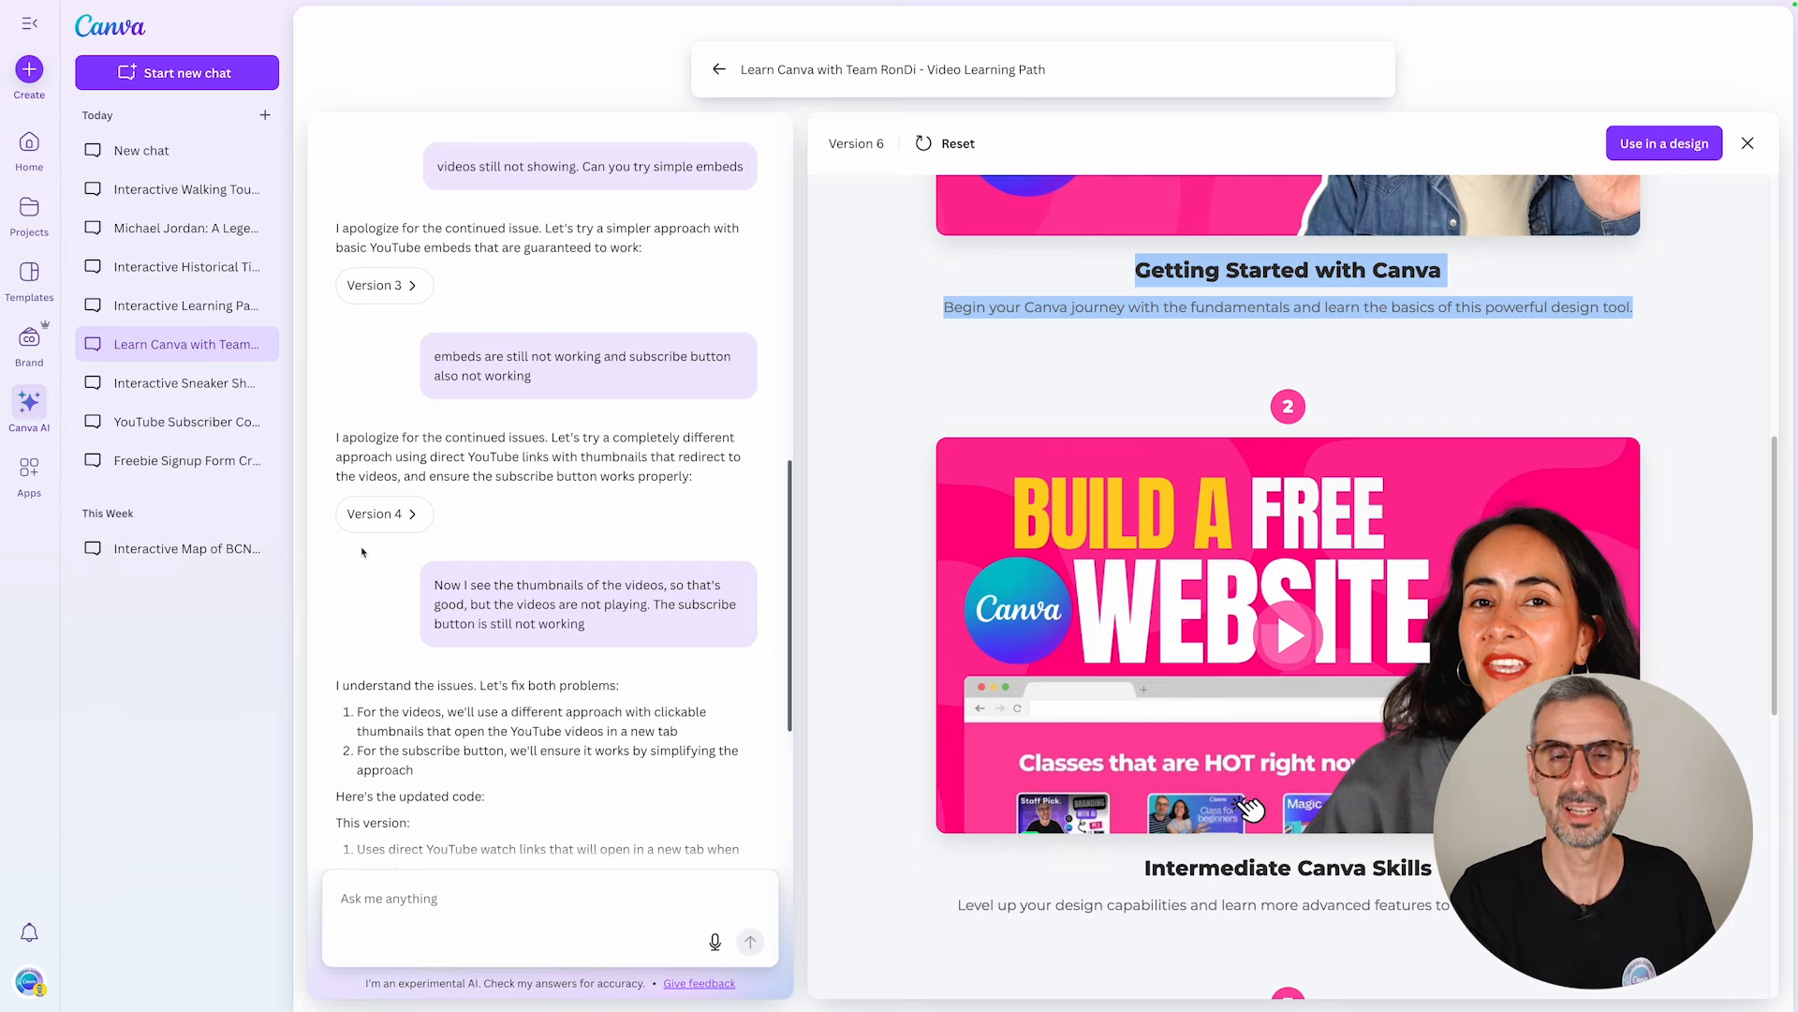
scroll(1332, 911, "down", 8)
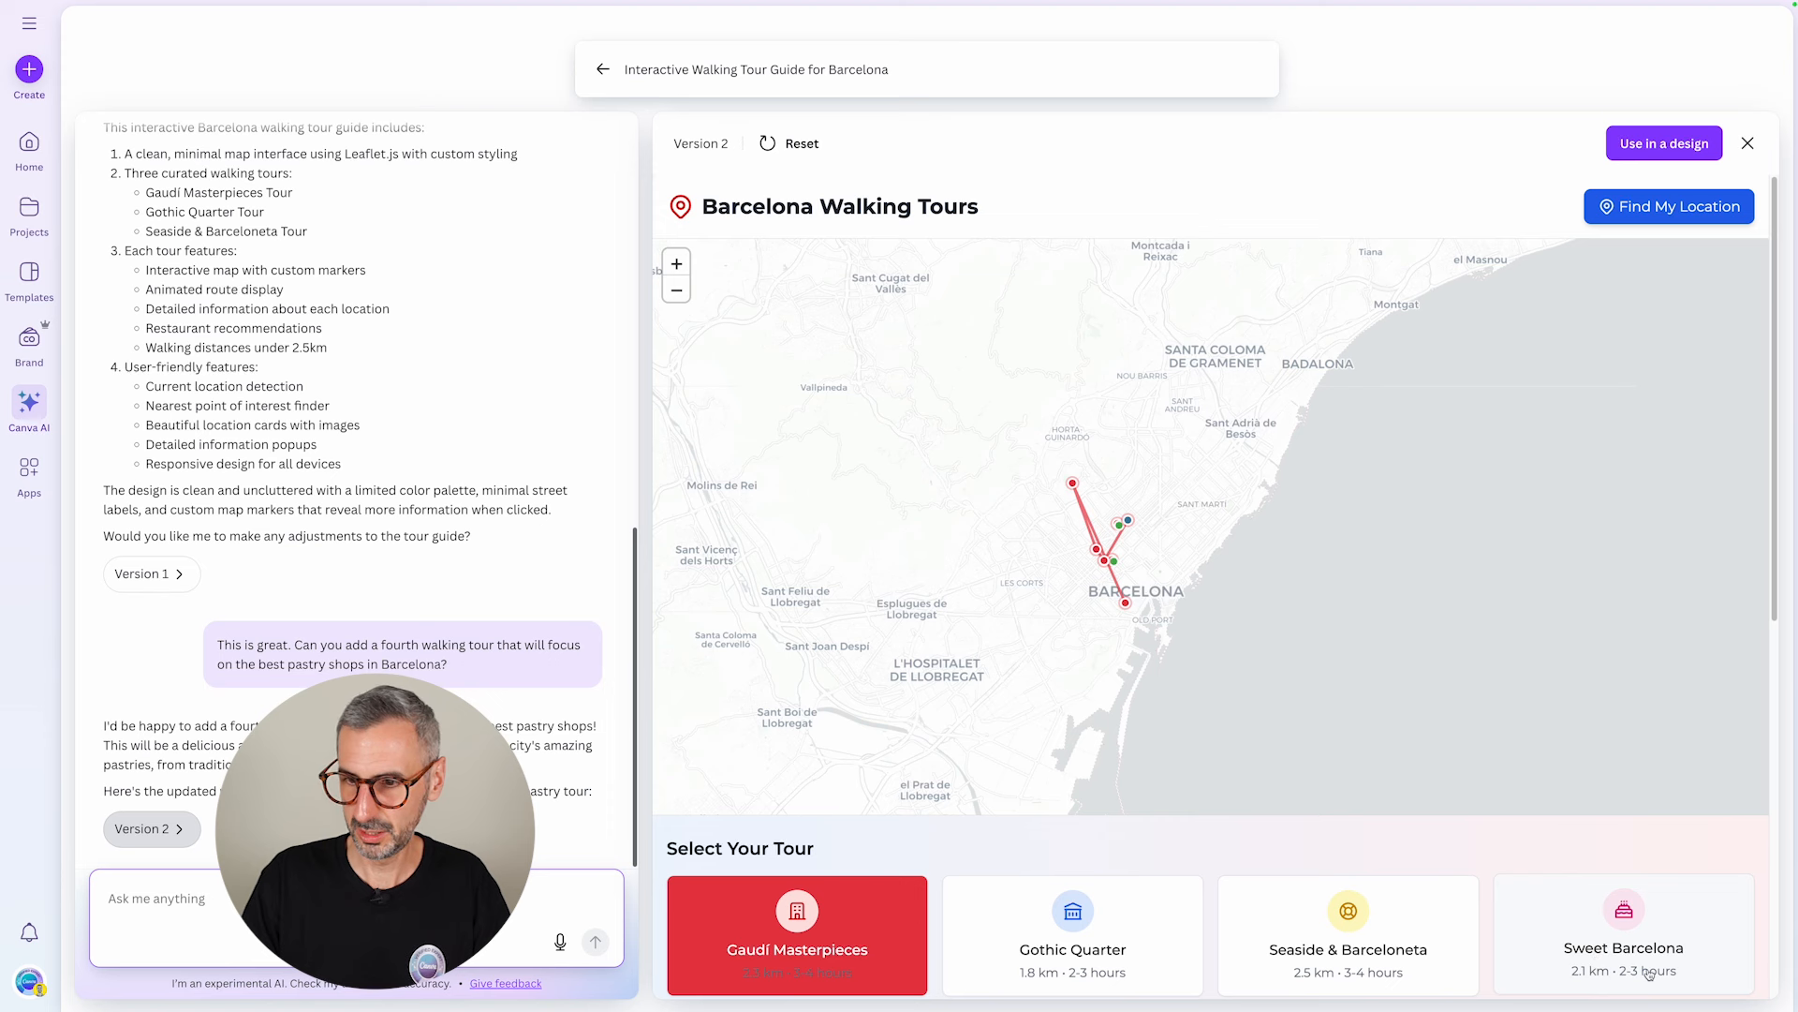
Step: Select the Sweet Barcelona tour in the Barcelona walking tour guide and review its description, tour locations and Baluard Barceloneta details
left_click(1619, 943)
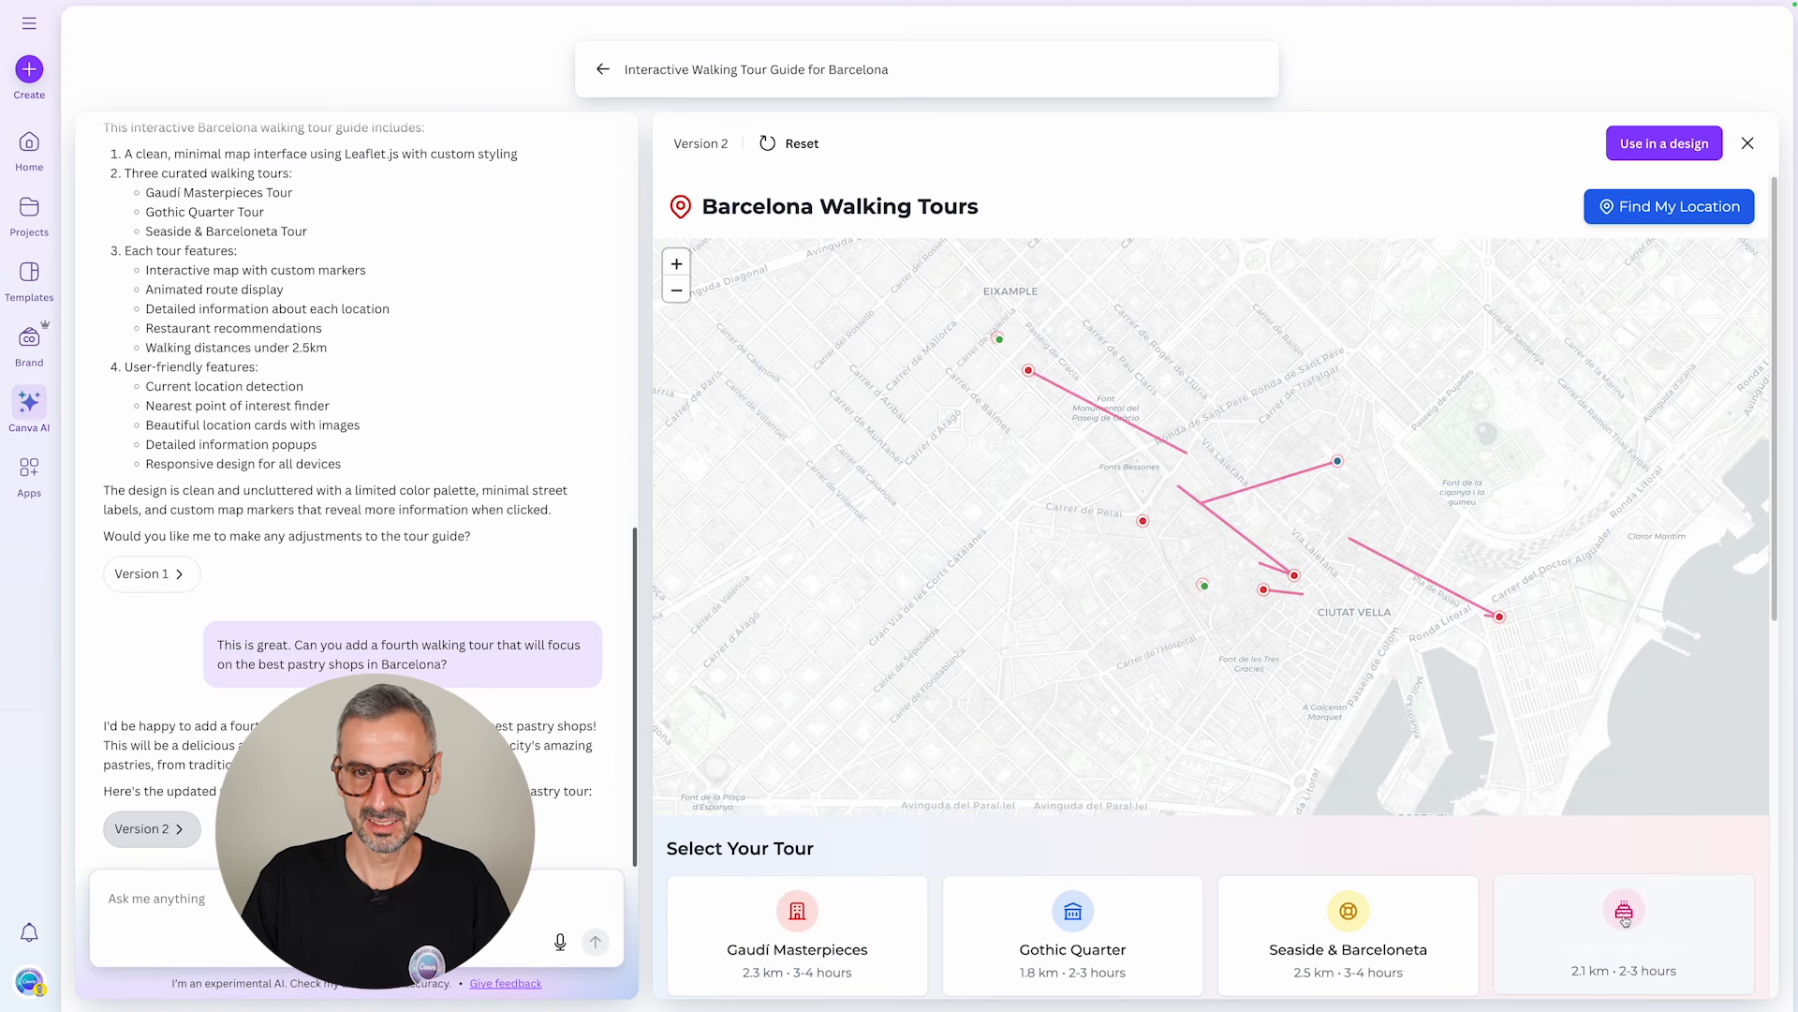
mouse_move(1501, 622)
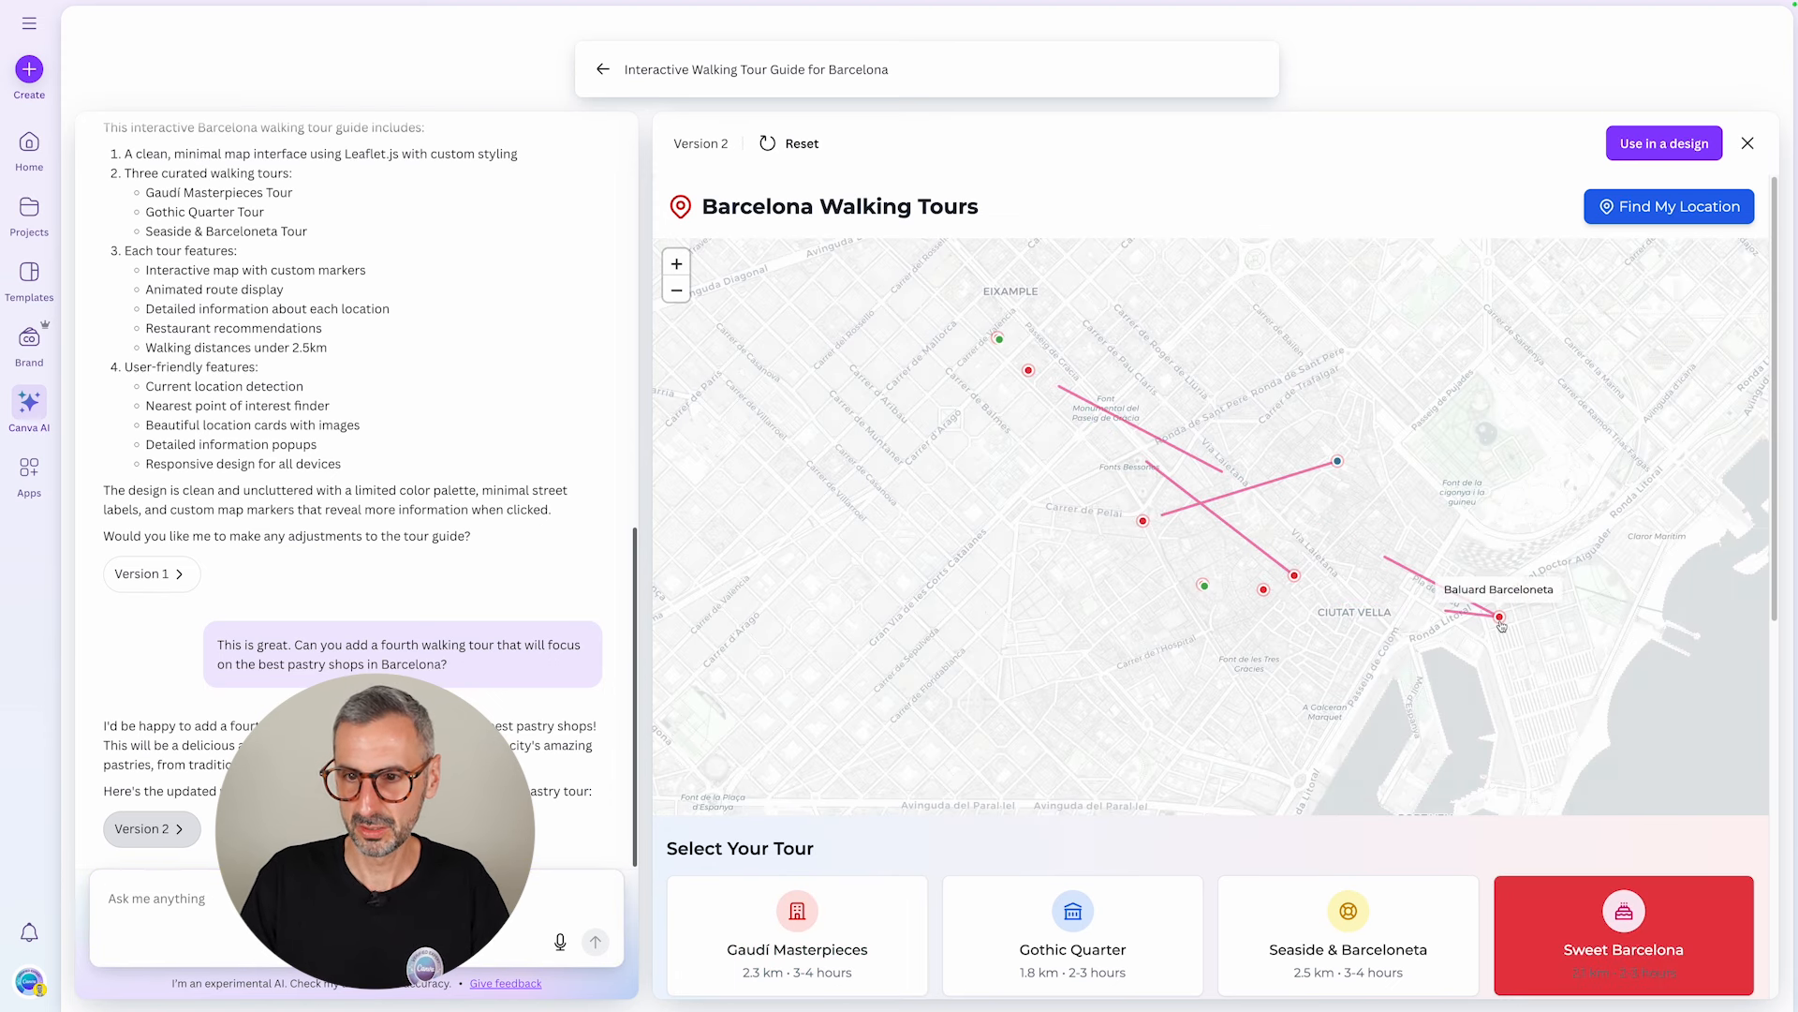
scroll(1501, 622, "down", 5)
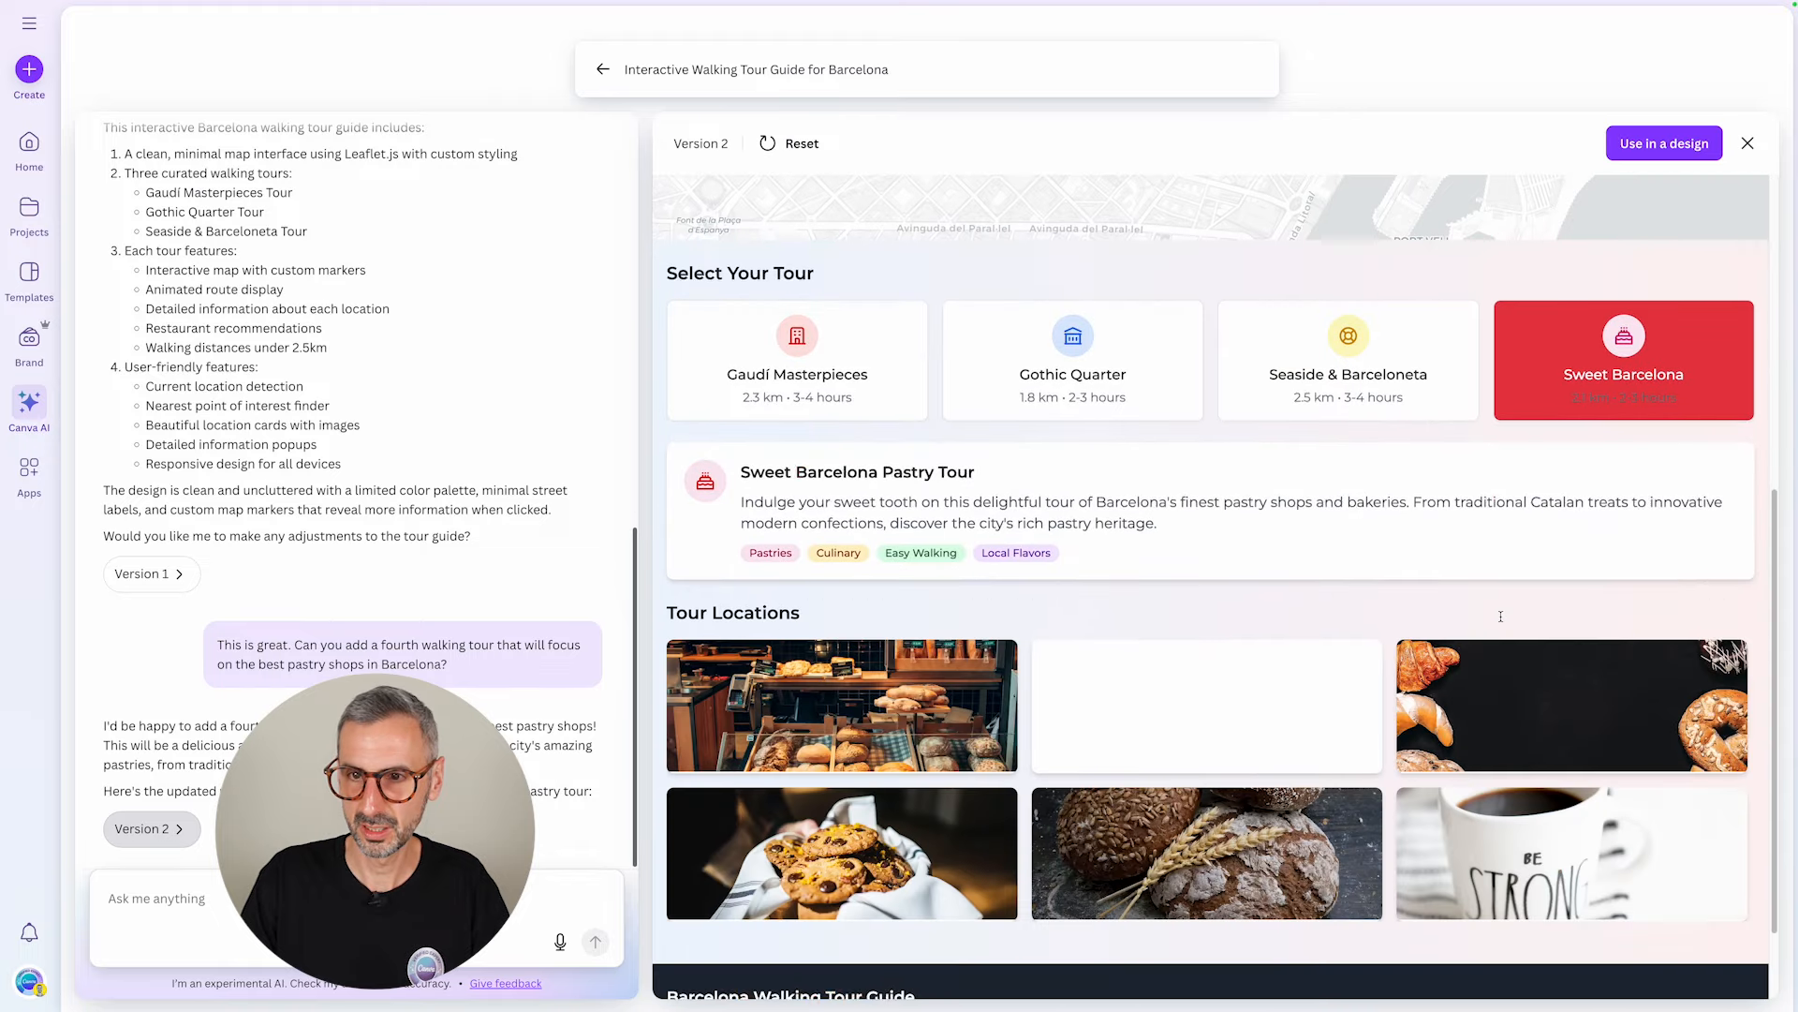
scroll(1501, 622, "down", 1)
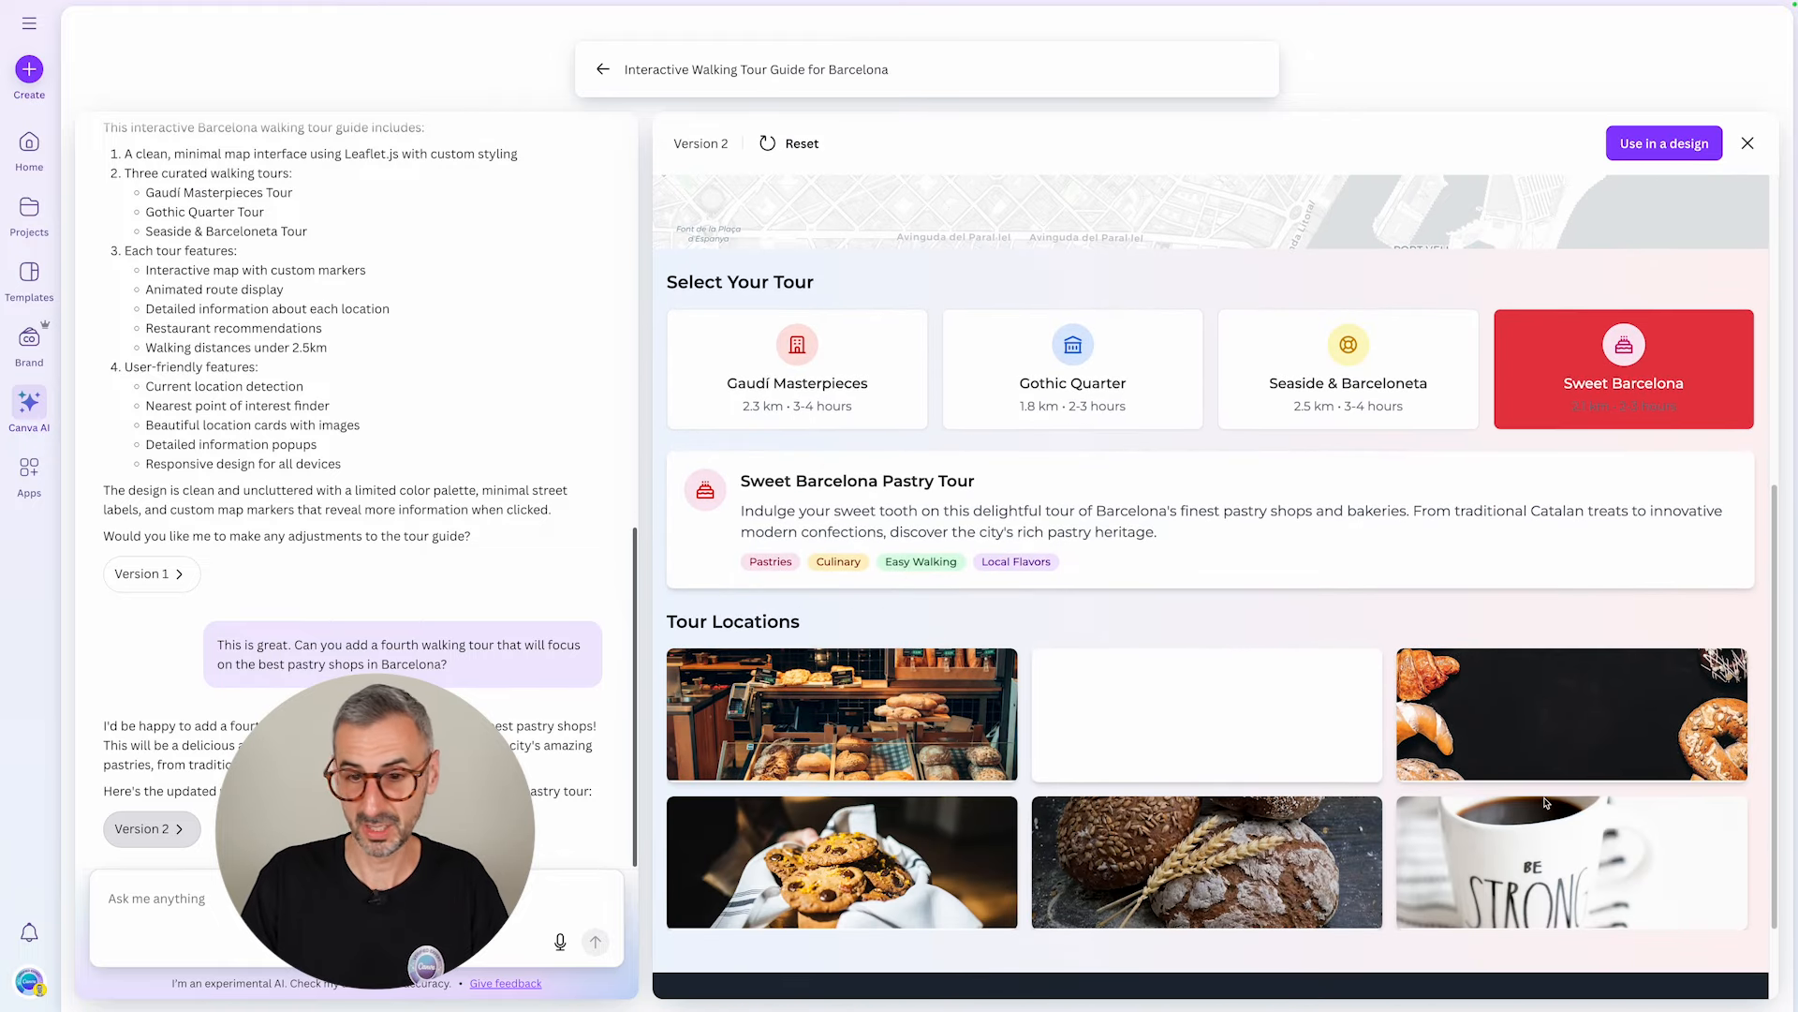
scroll(907, 775, "up", 1)
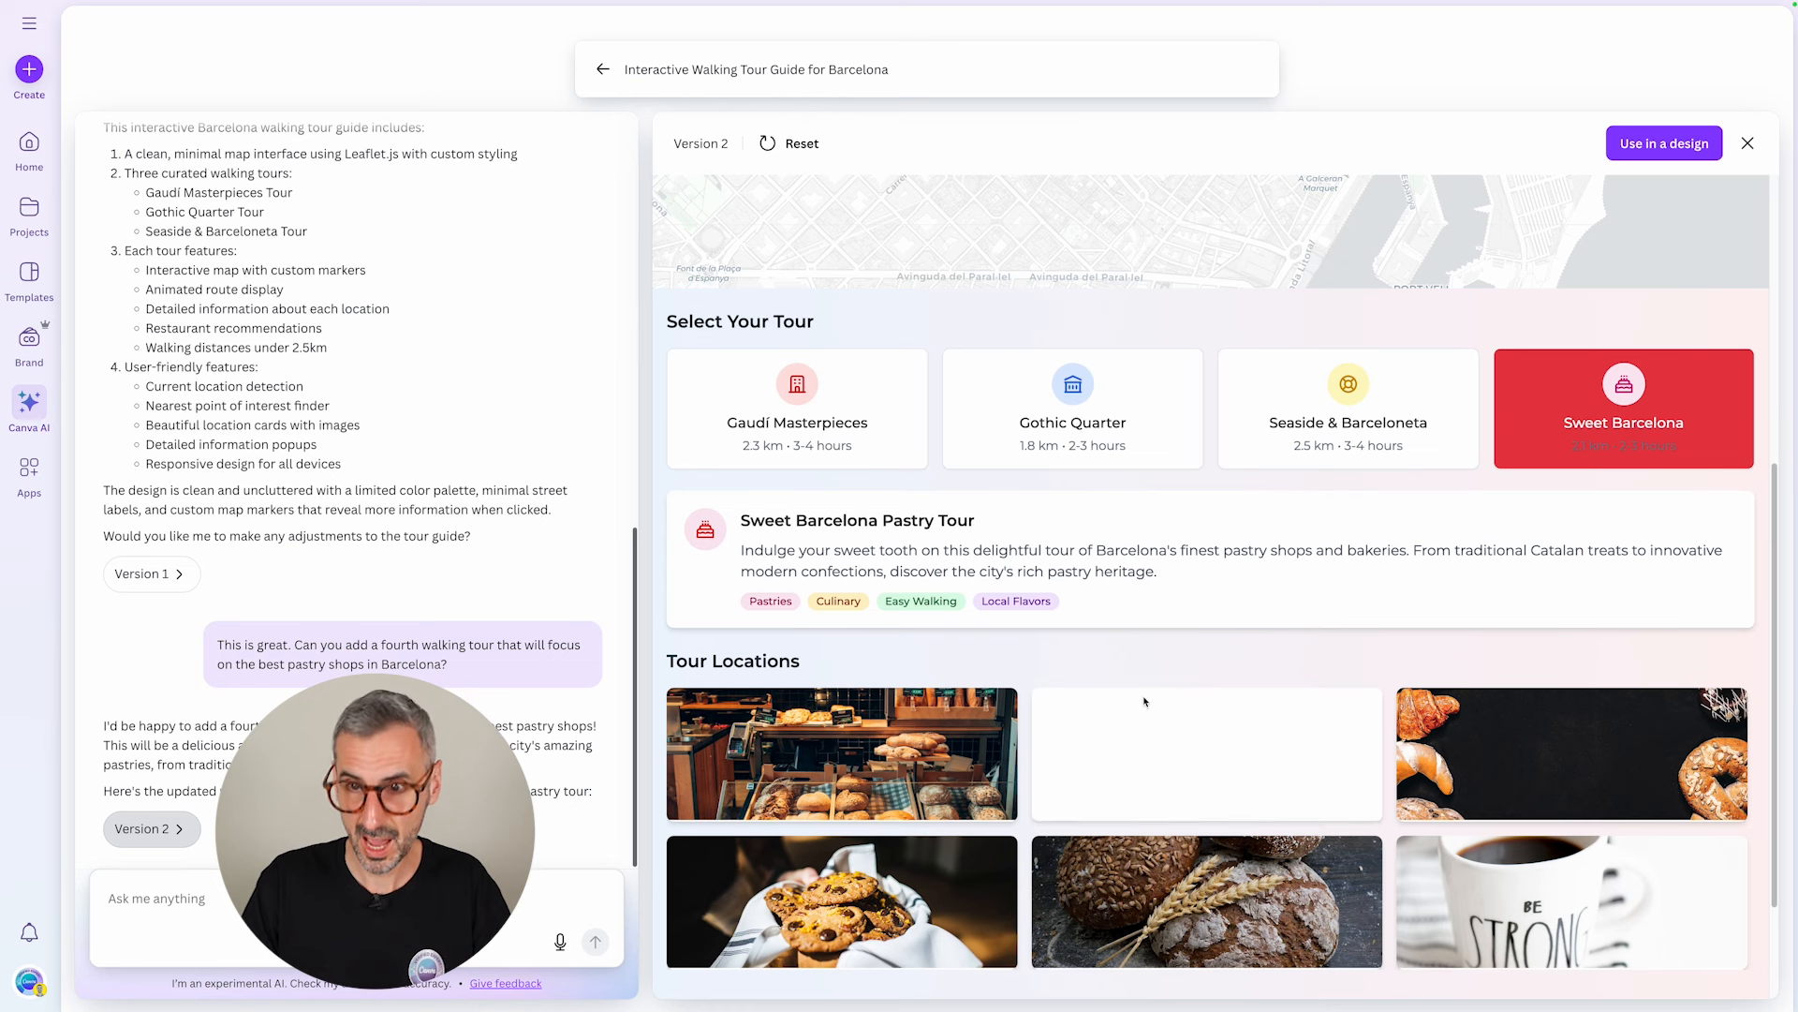
scroll(1144, 701, "up", 5)
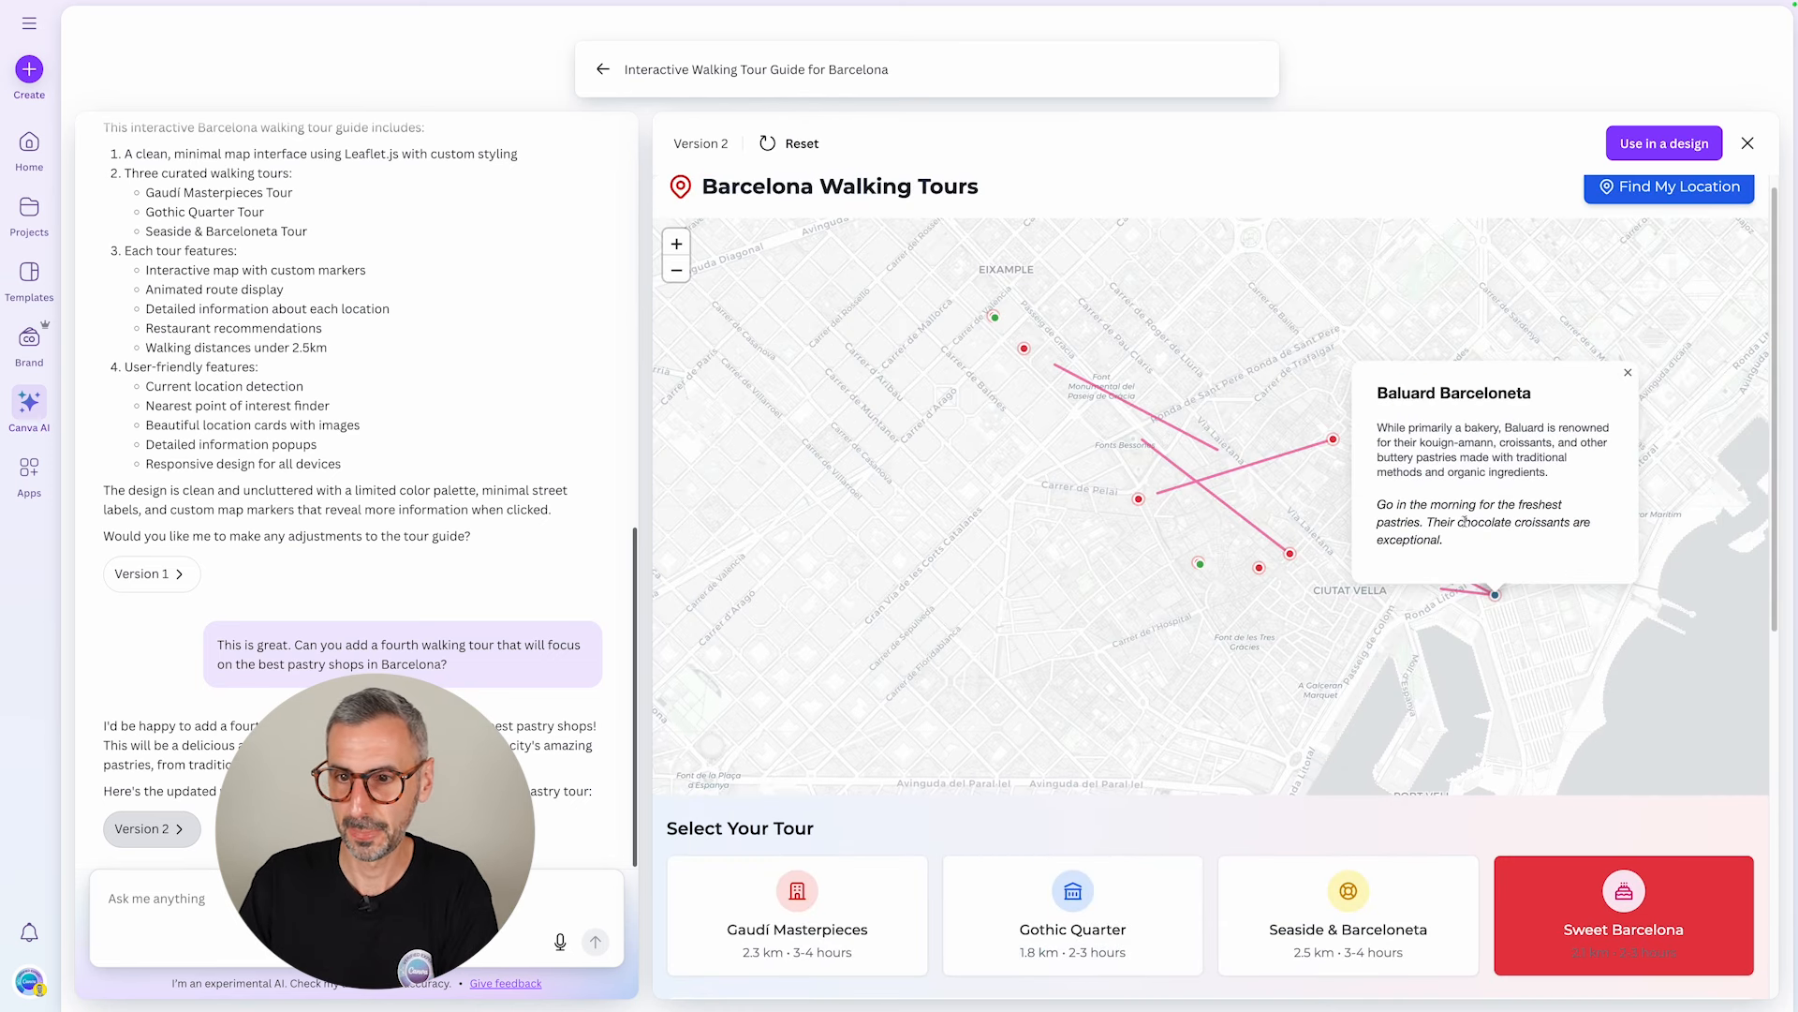
Step: Close the Baluard Barceloneta details and open the Caelum stop on the map to read its description
left_click(1628, 375)
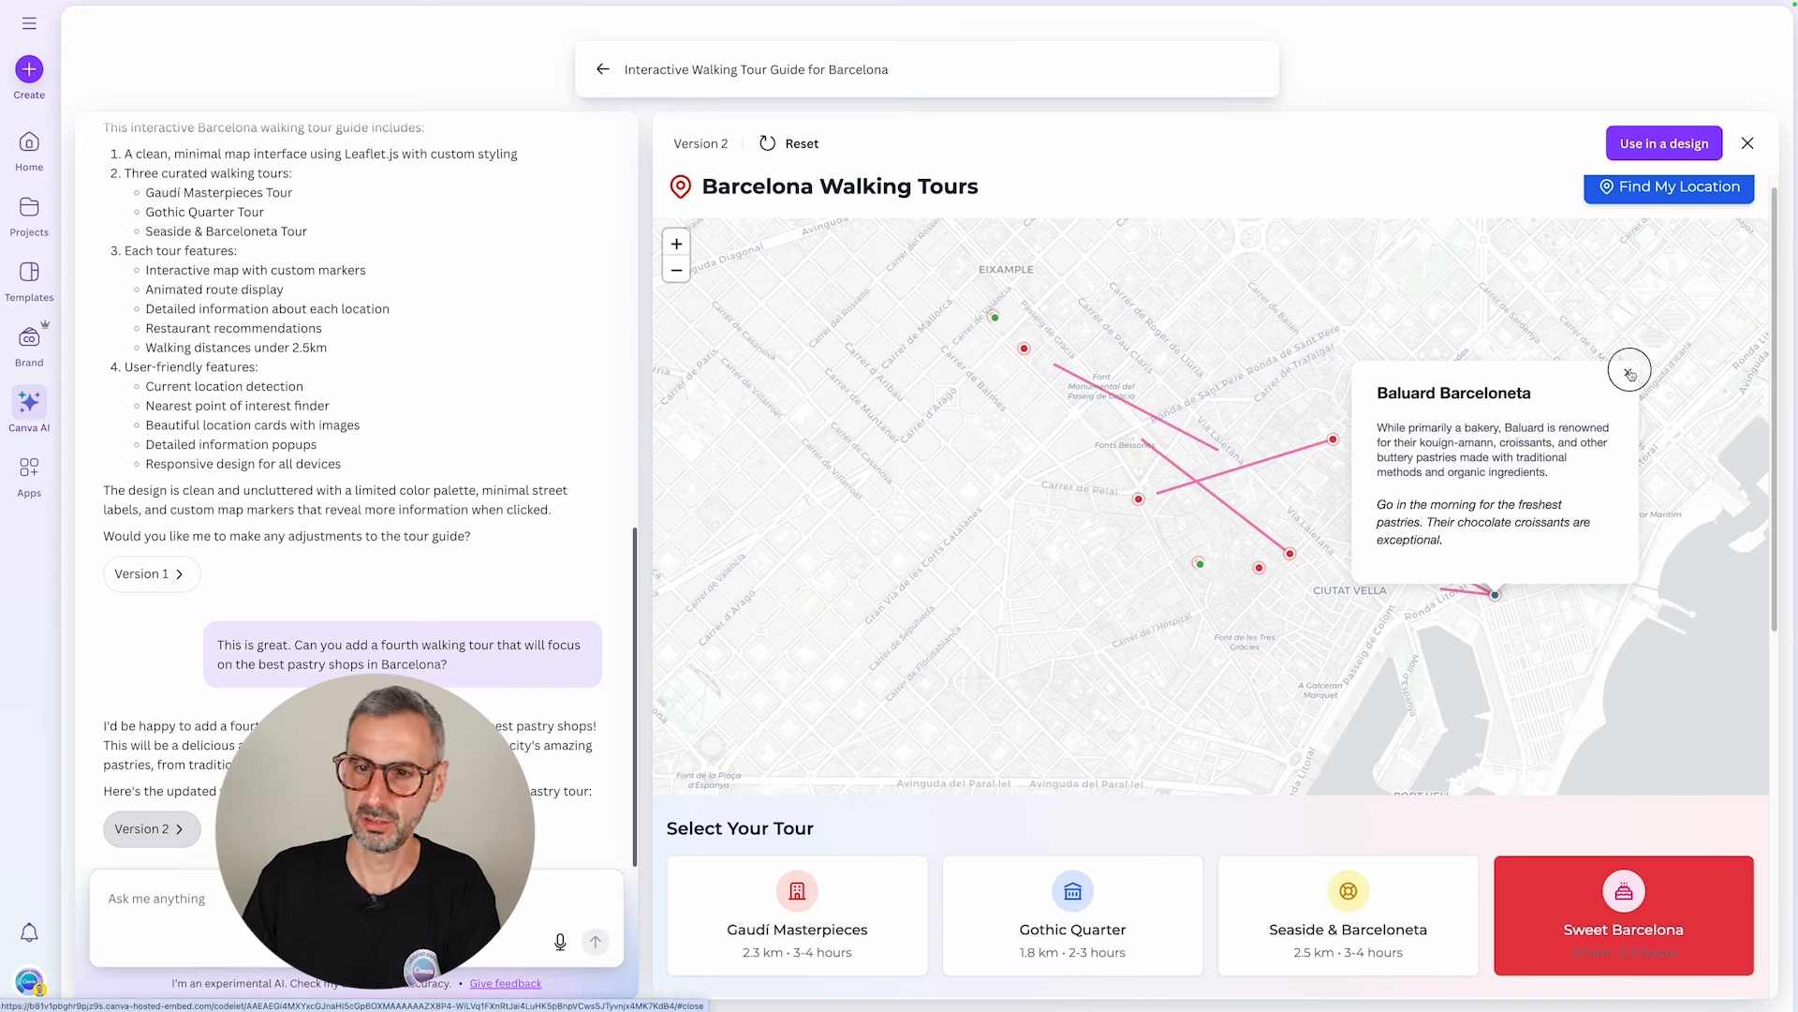
mouse_move(1291, 561)
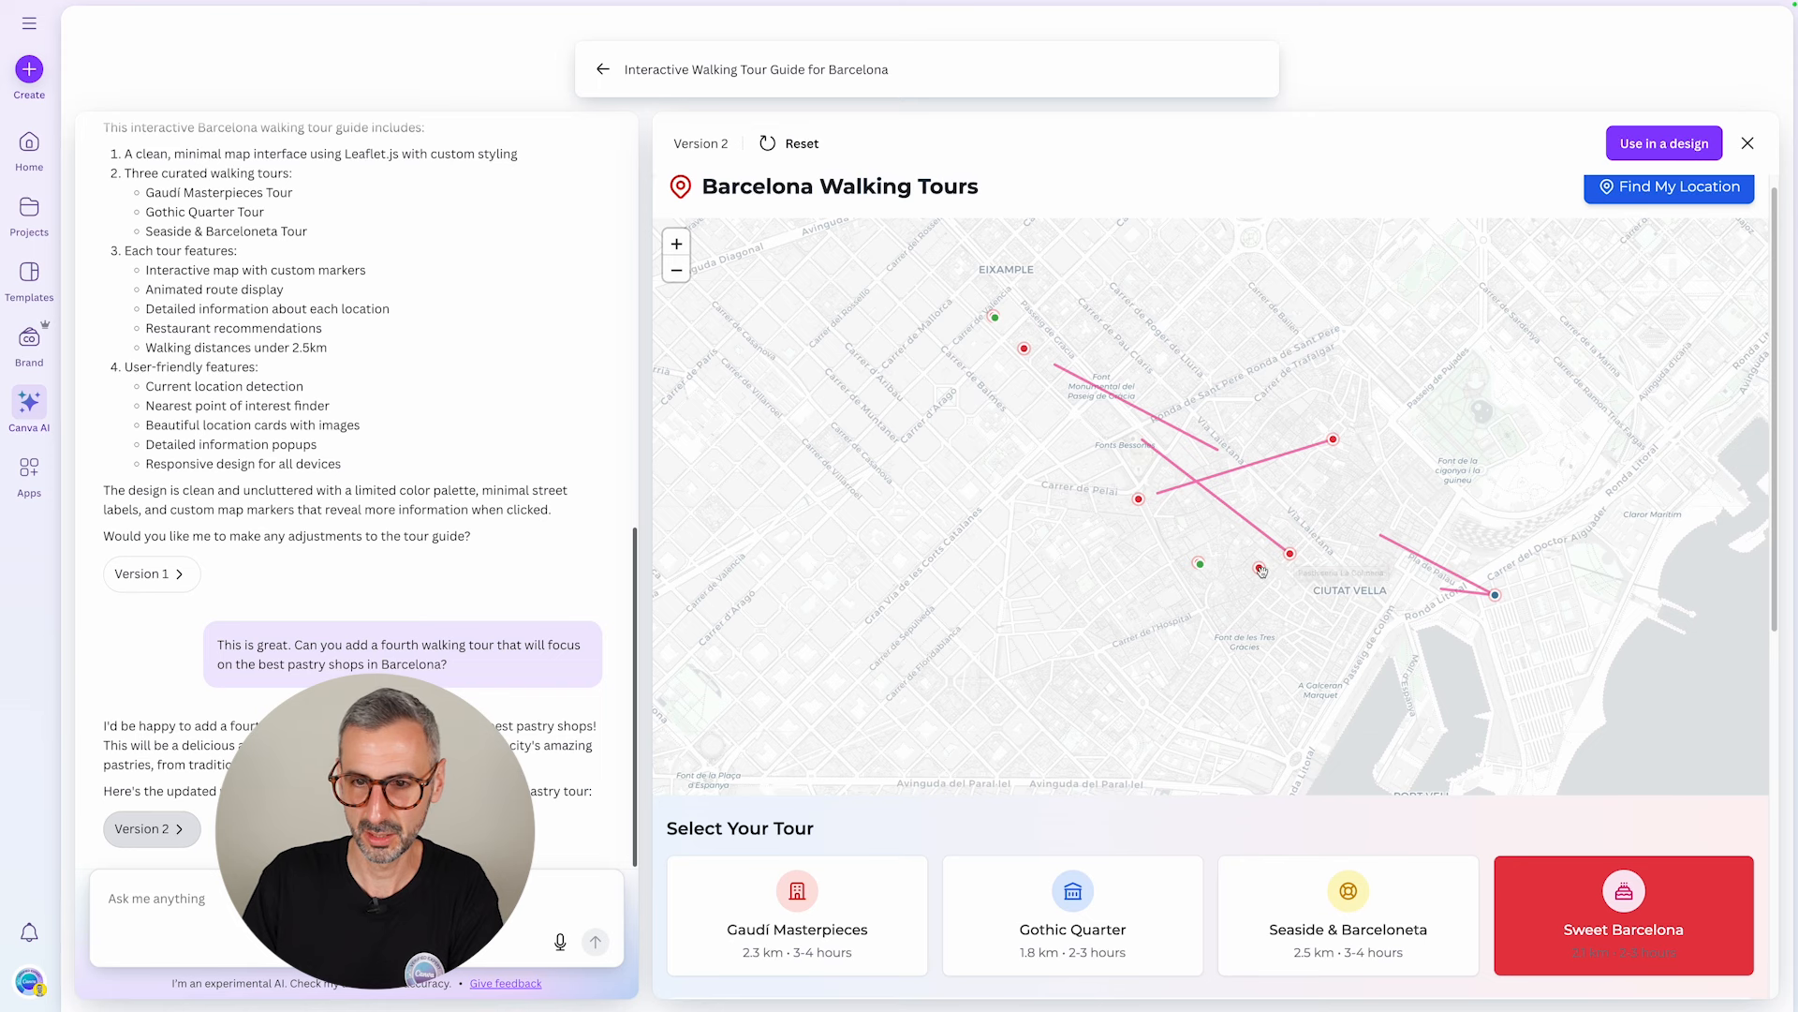
left_click(1259, 569)
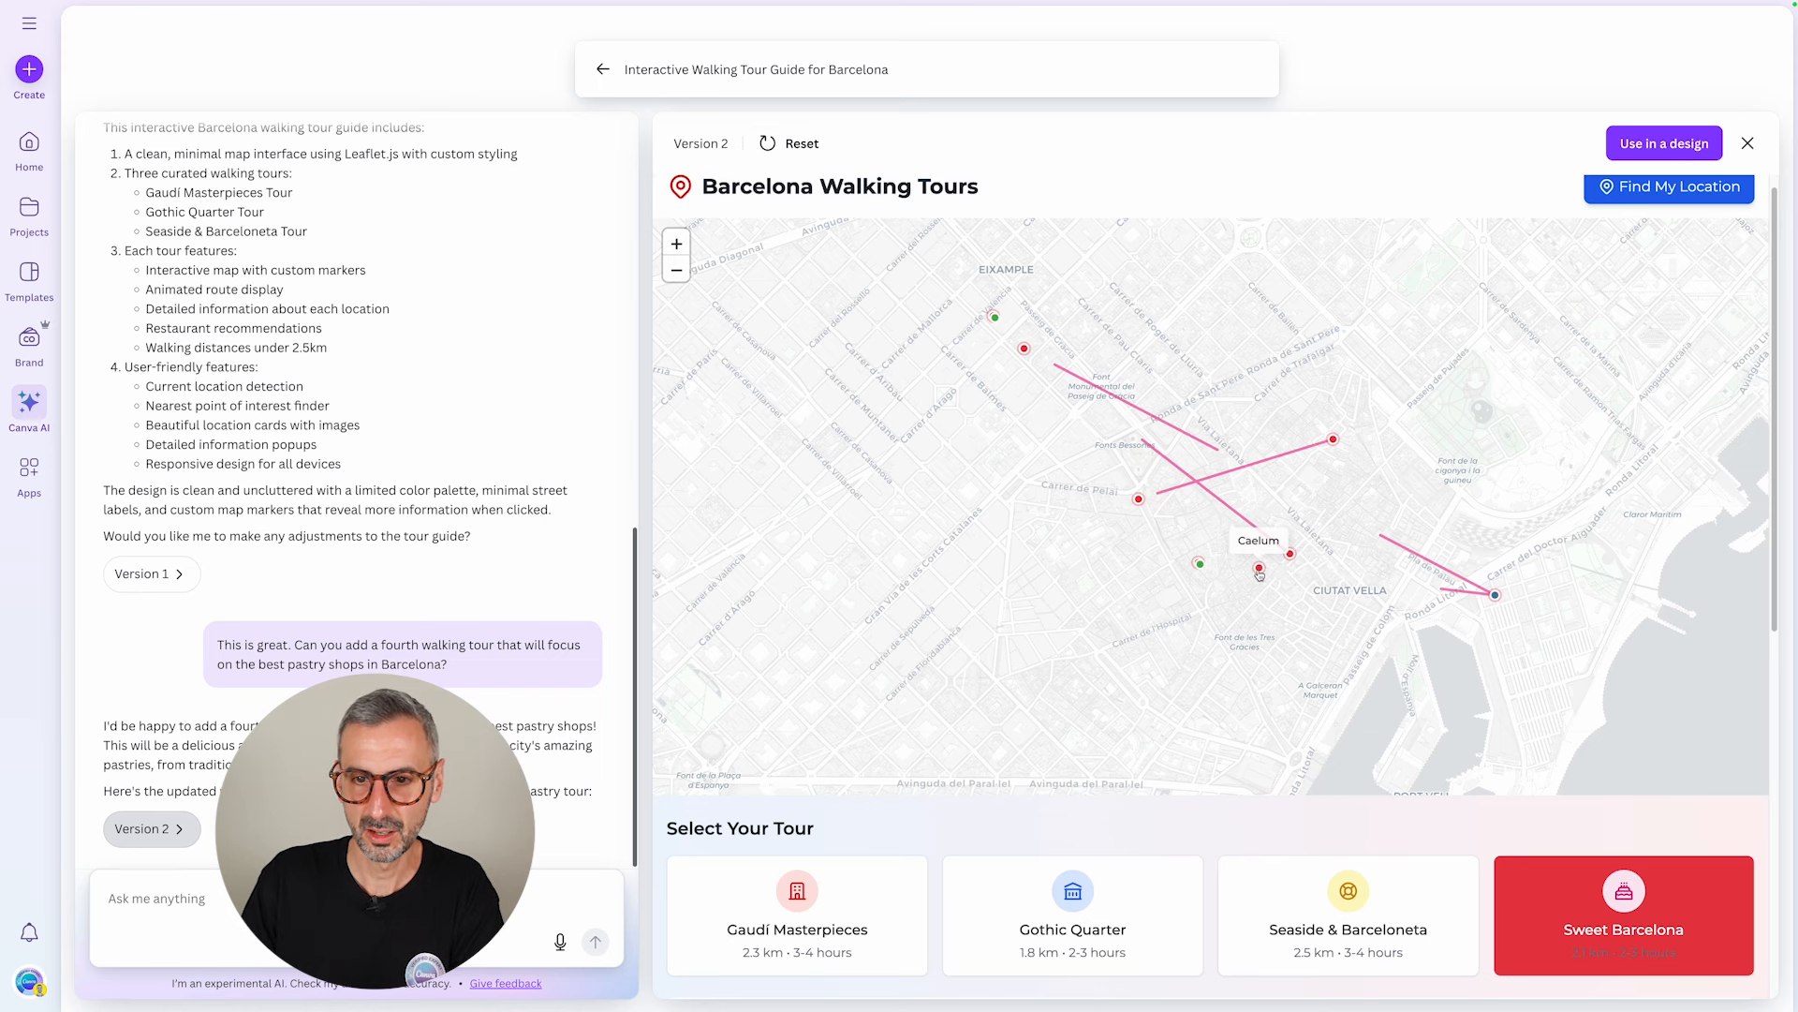
scroll(1218, 524, "up", 5)
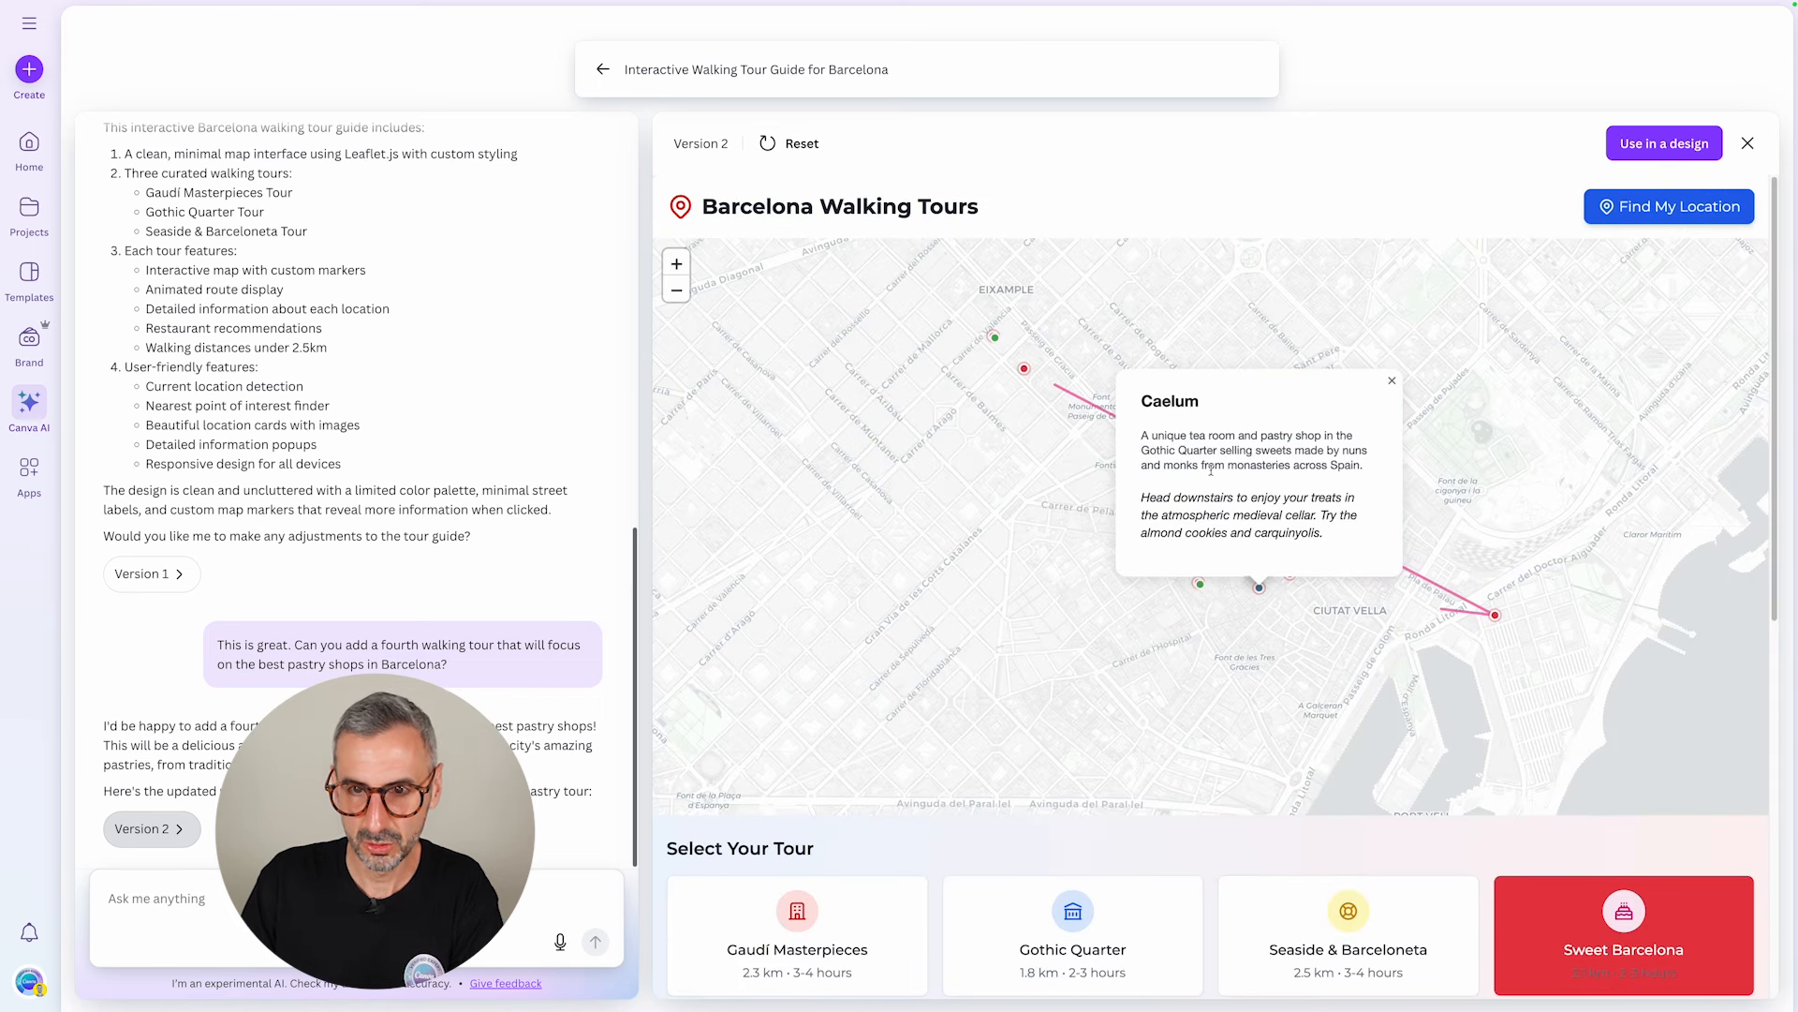
Step: Close the Caelum details, explore the pastry tour route on the map and view the Pastelería Hofmann stop's details
left_click(1083, 557)
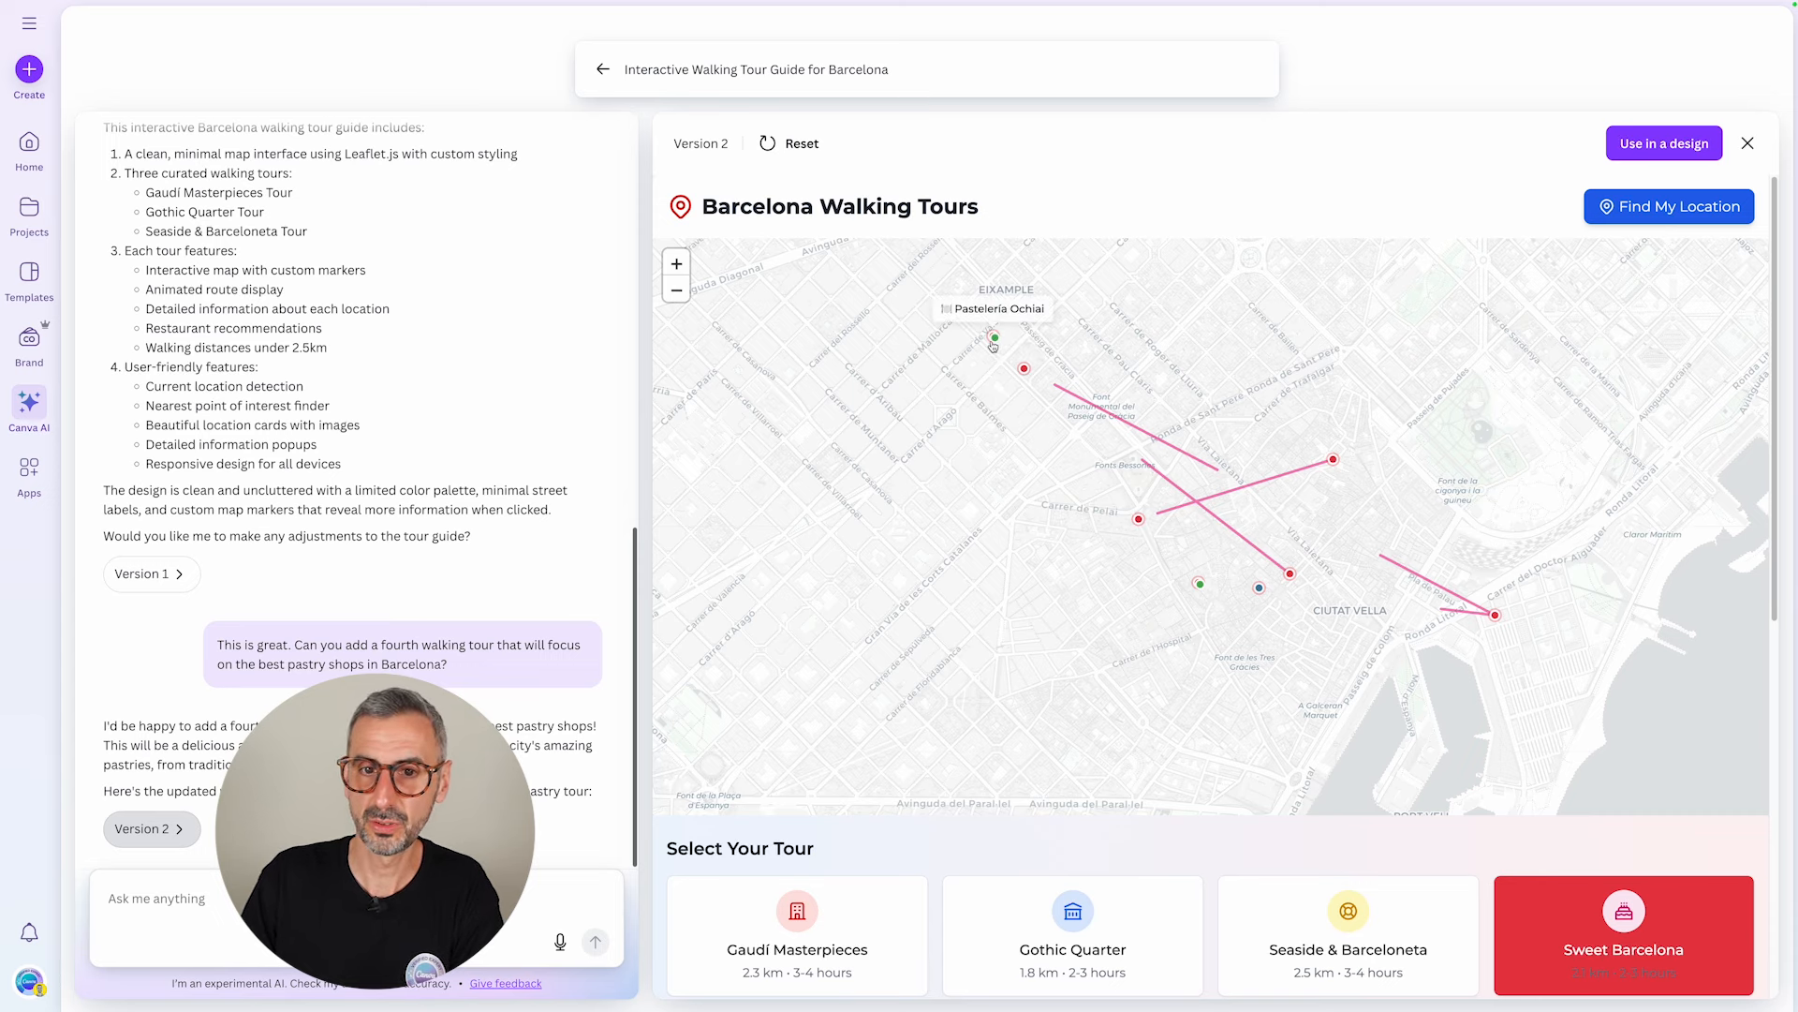
scroll(1159, 366, "up", 2)
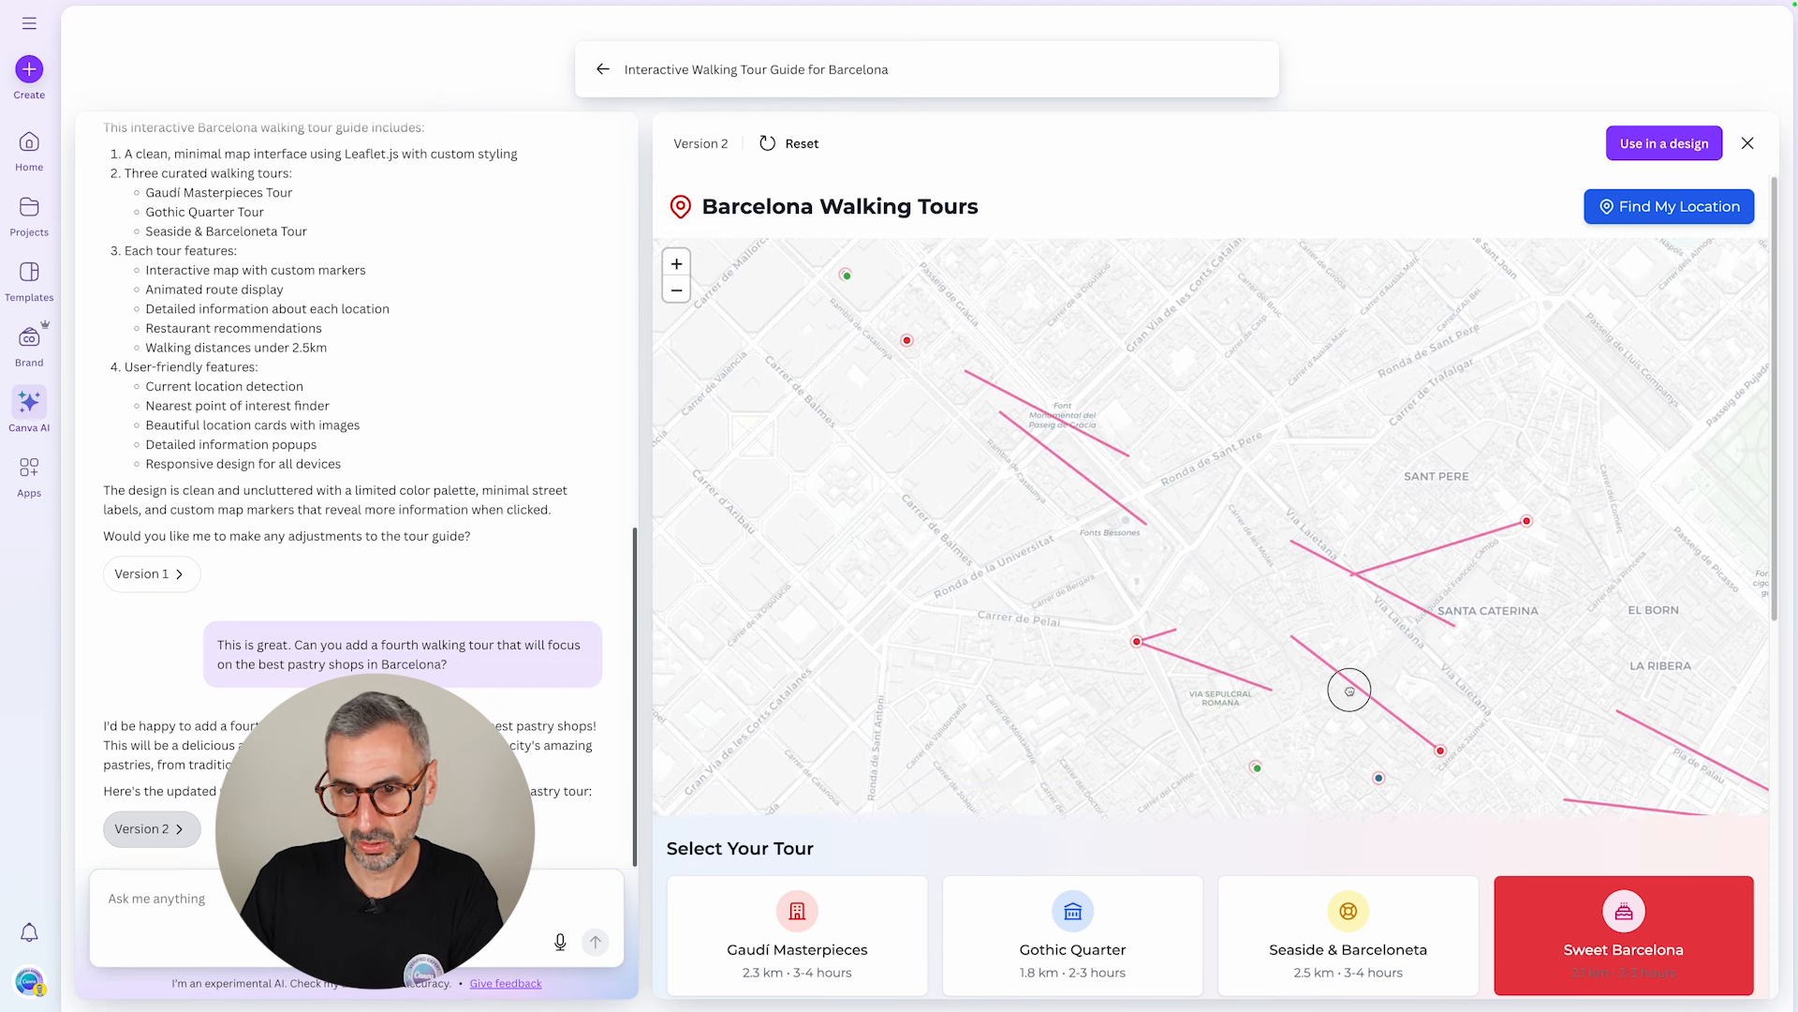
scroll(1565, 730, "down", 2)
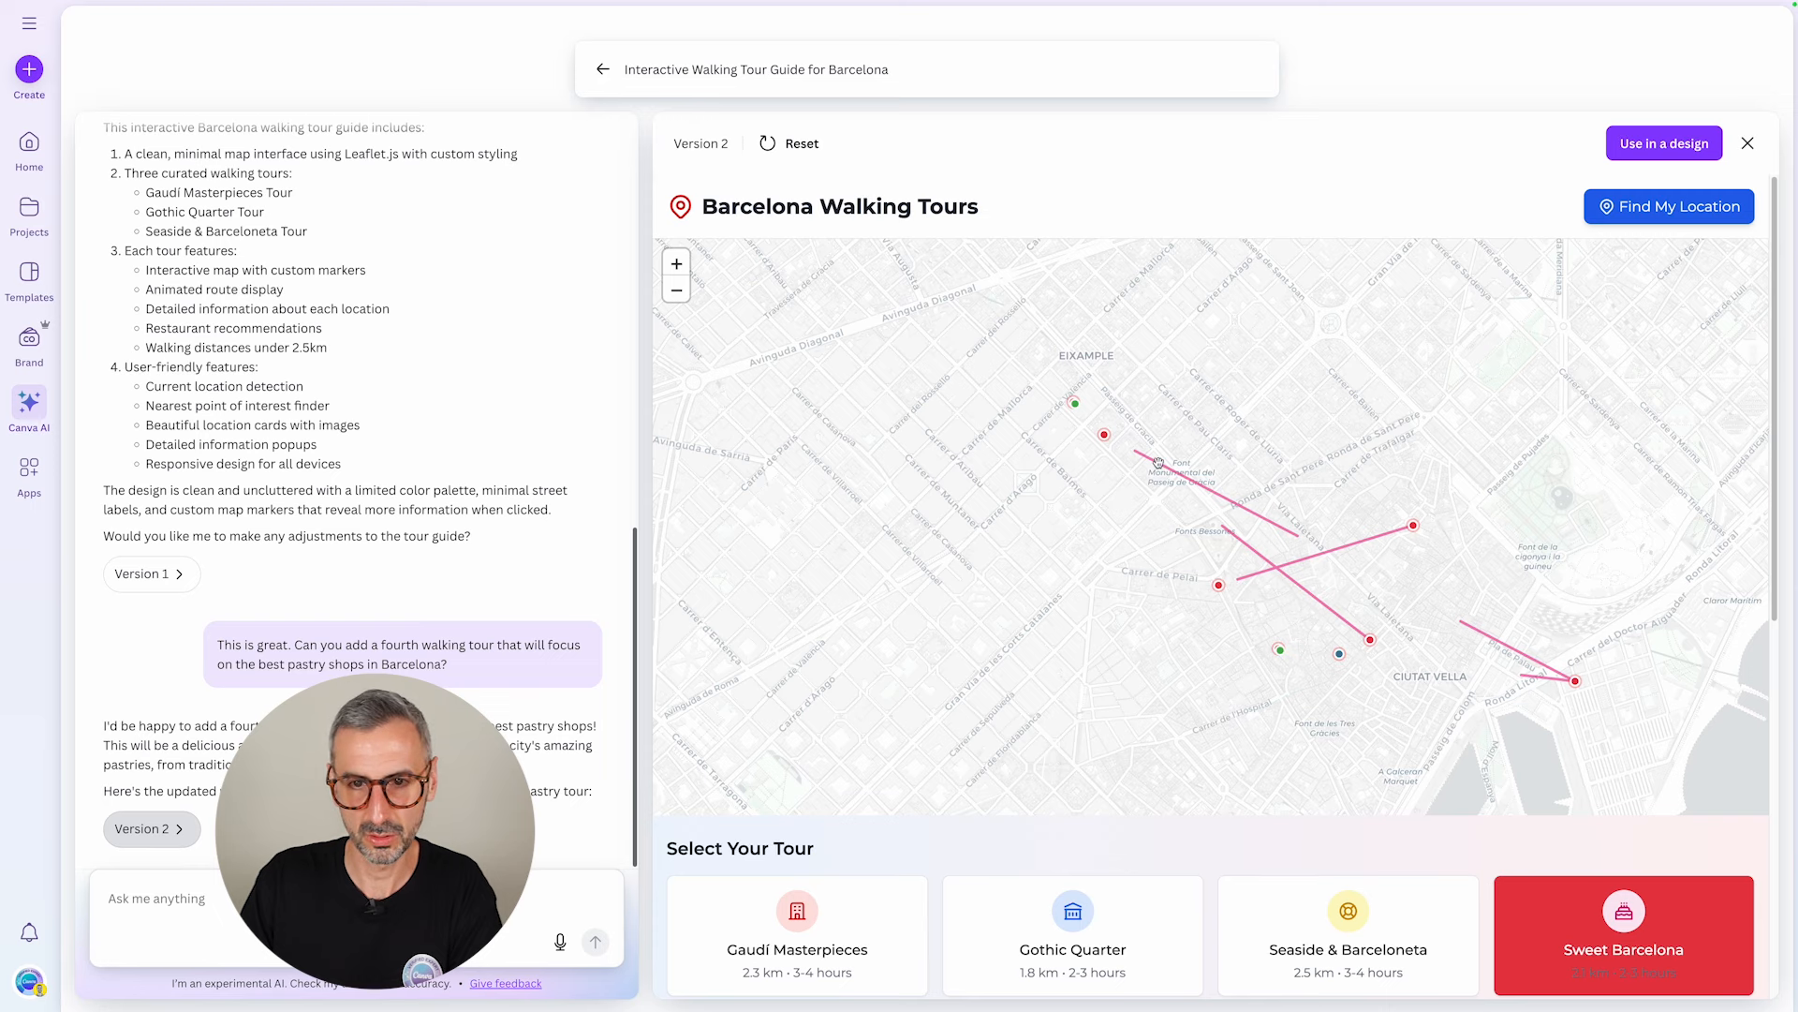
scroll(1438, 571, "up", 2)
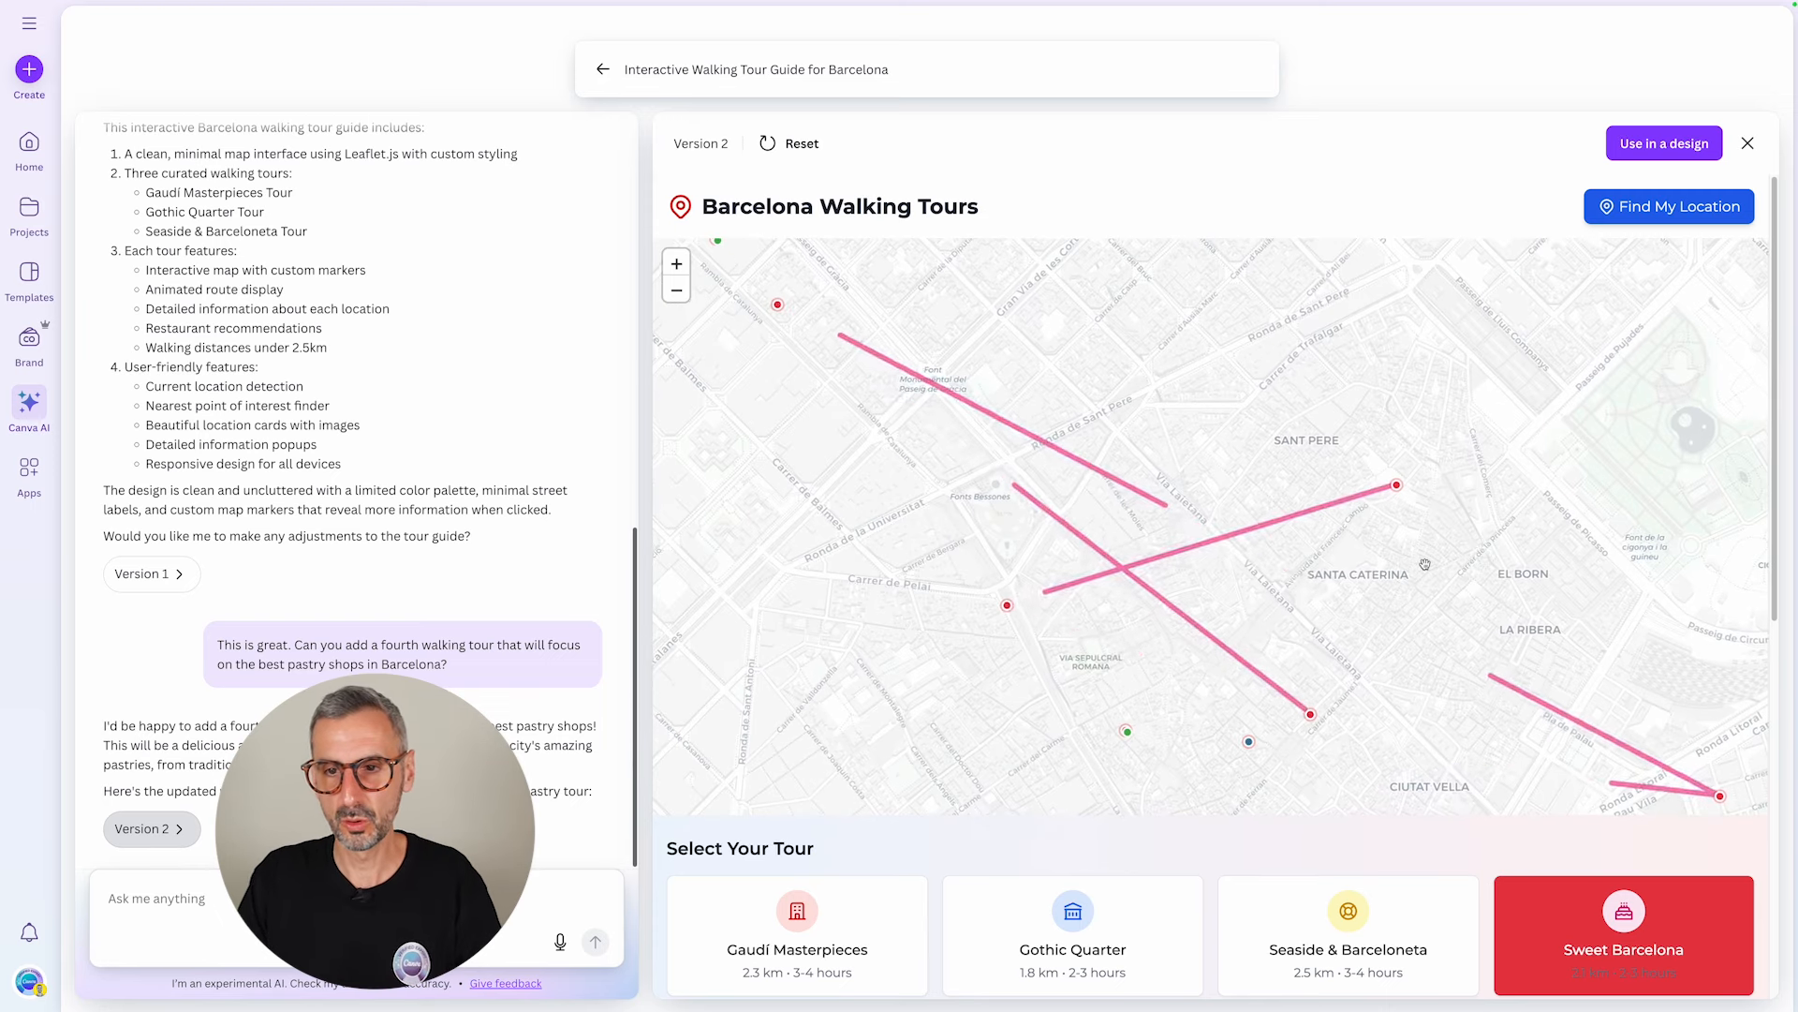
left_click_drag(1437, 571, 1312, 460)
scroll(1313, 348, "down", 8)
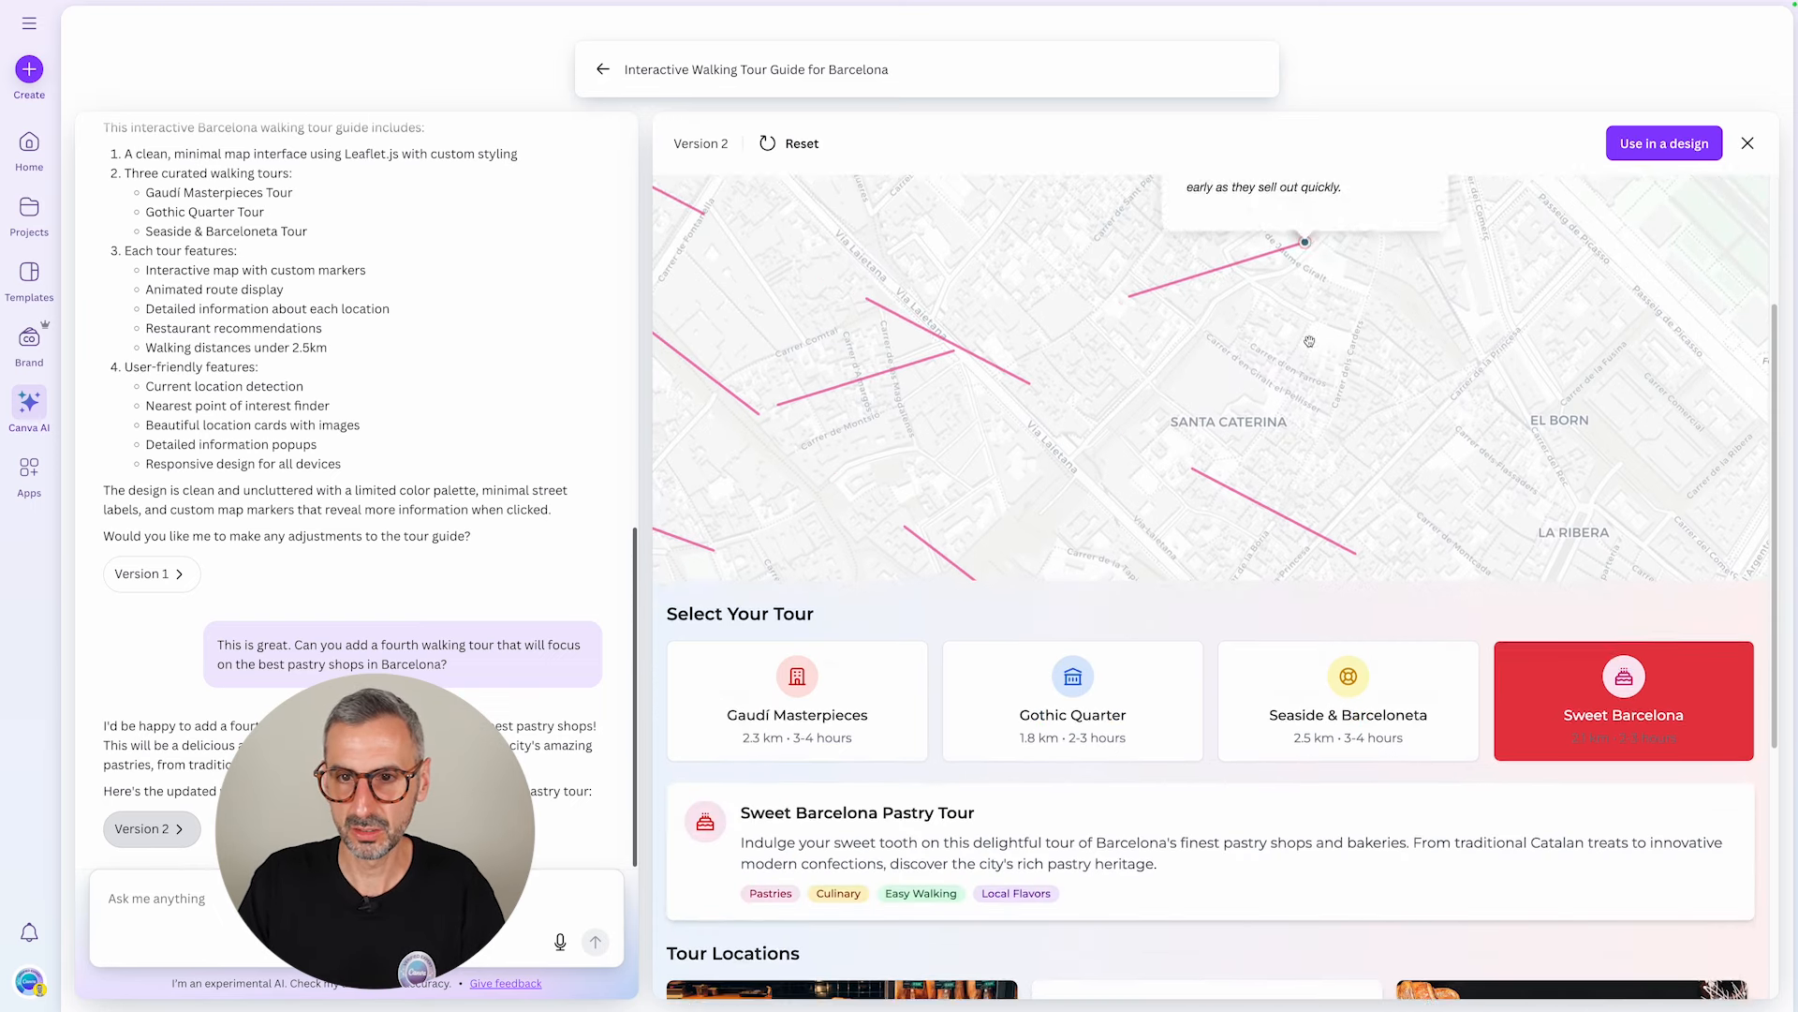
scroll(1342, 362, "up", 7)
scroll(1342, 362, "down", 1)
left_click(1353, 363)
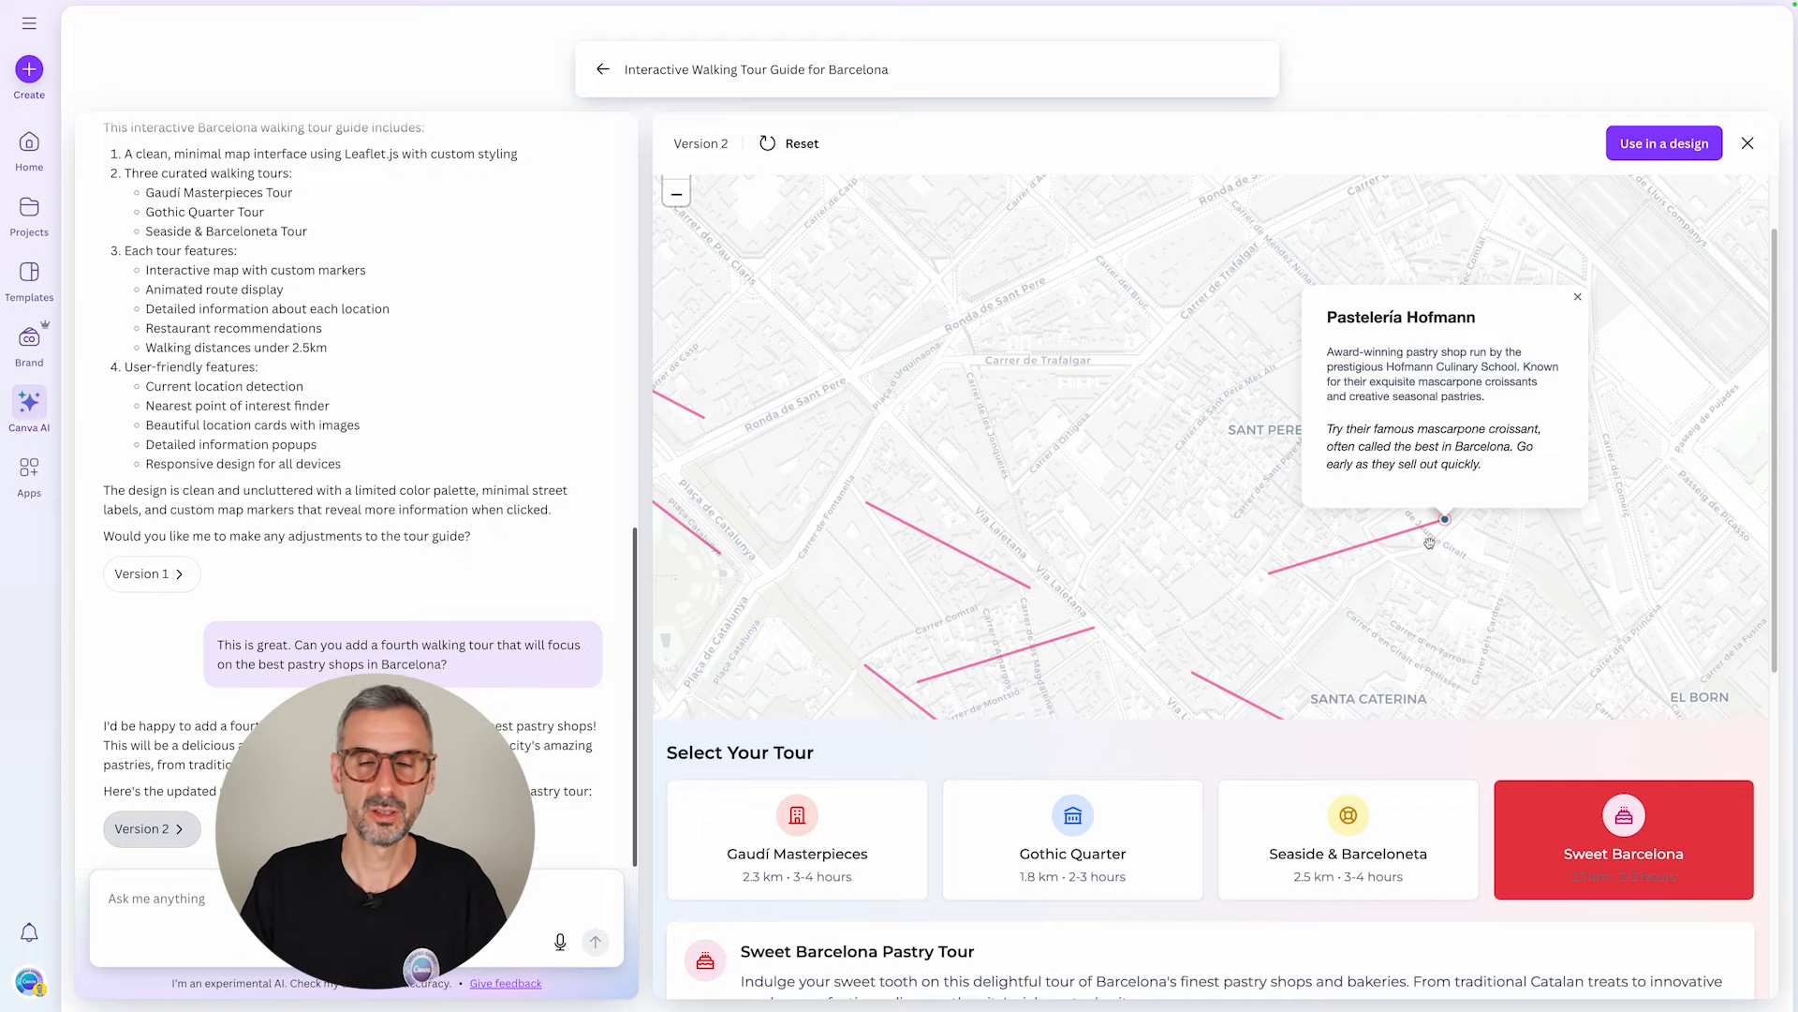
scroll(1380, 755, "down", 6)
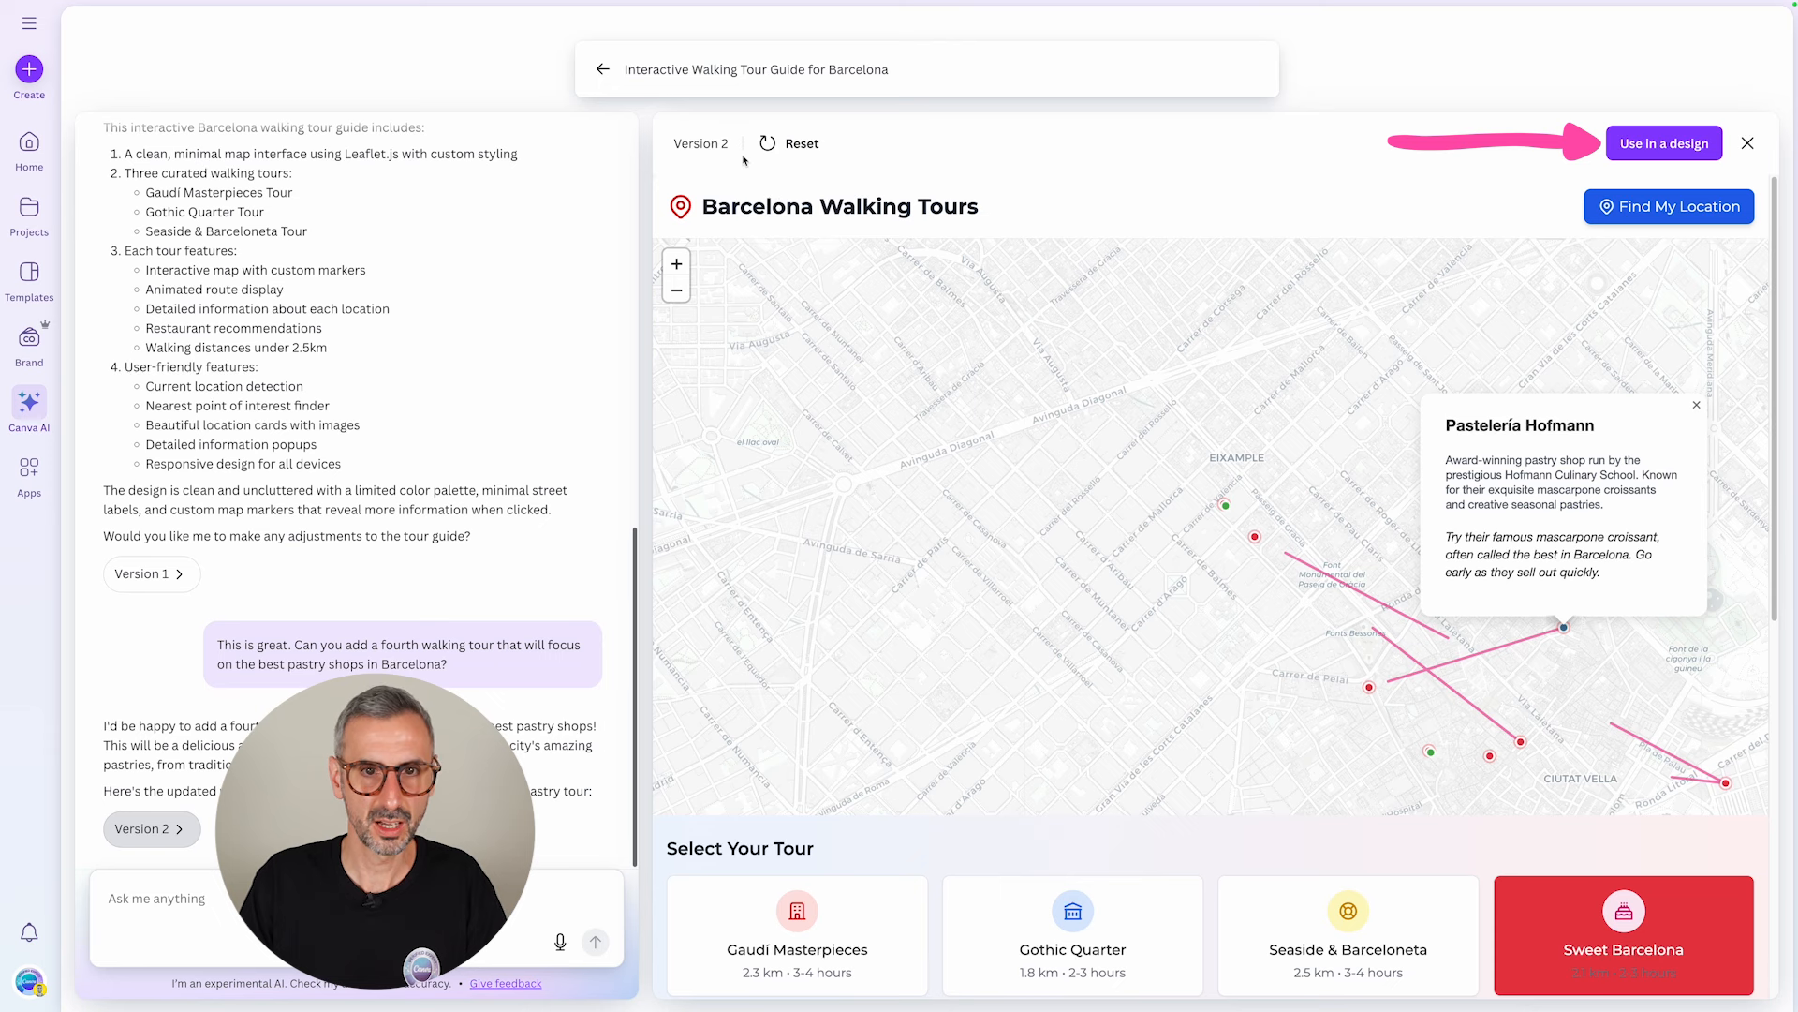
Step: Use the Barcelona walking tour guide in a design and open its website publishing options
left_click(1654, 146)
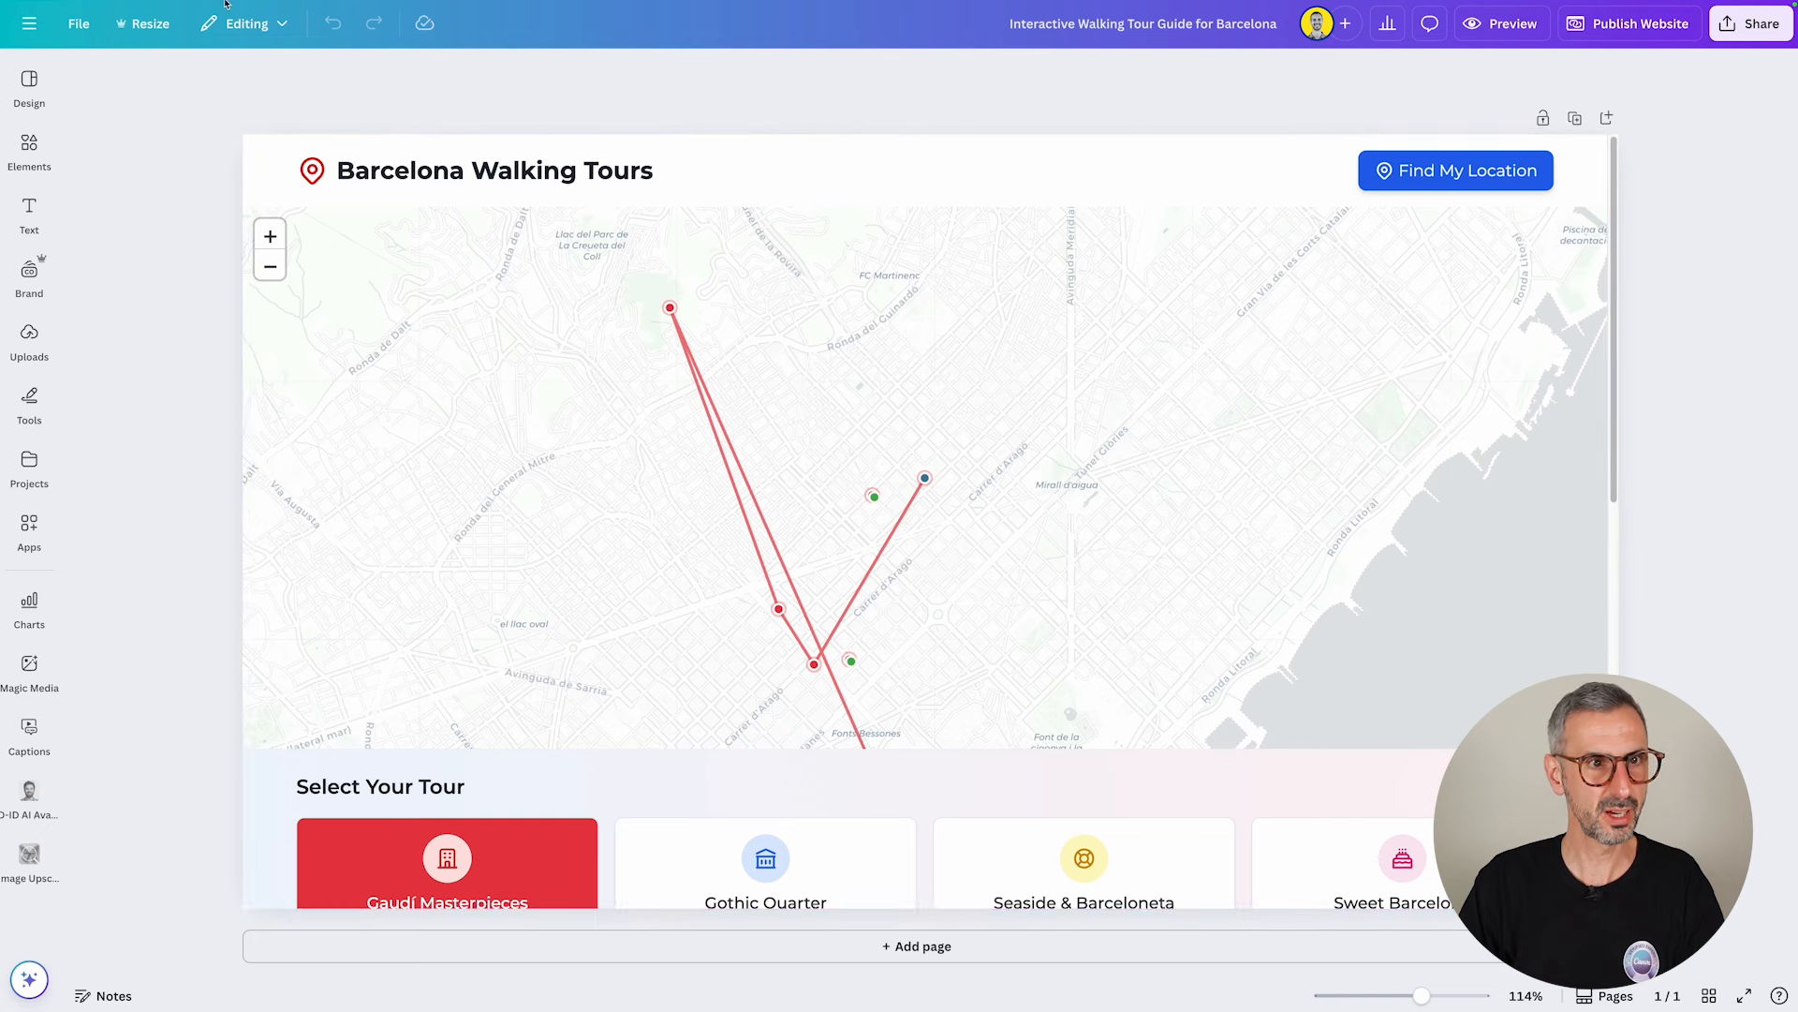
left_click(1628, 24)
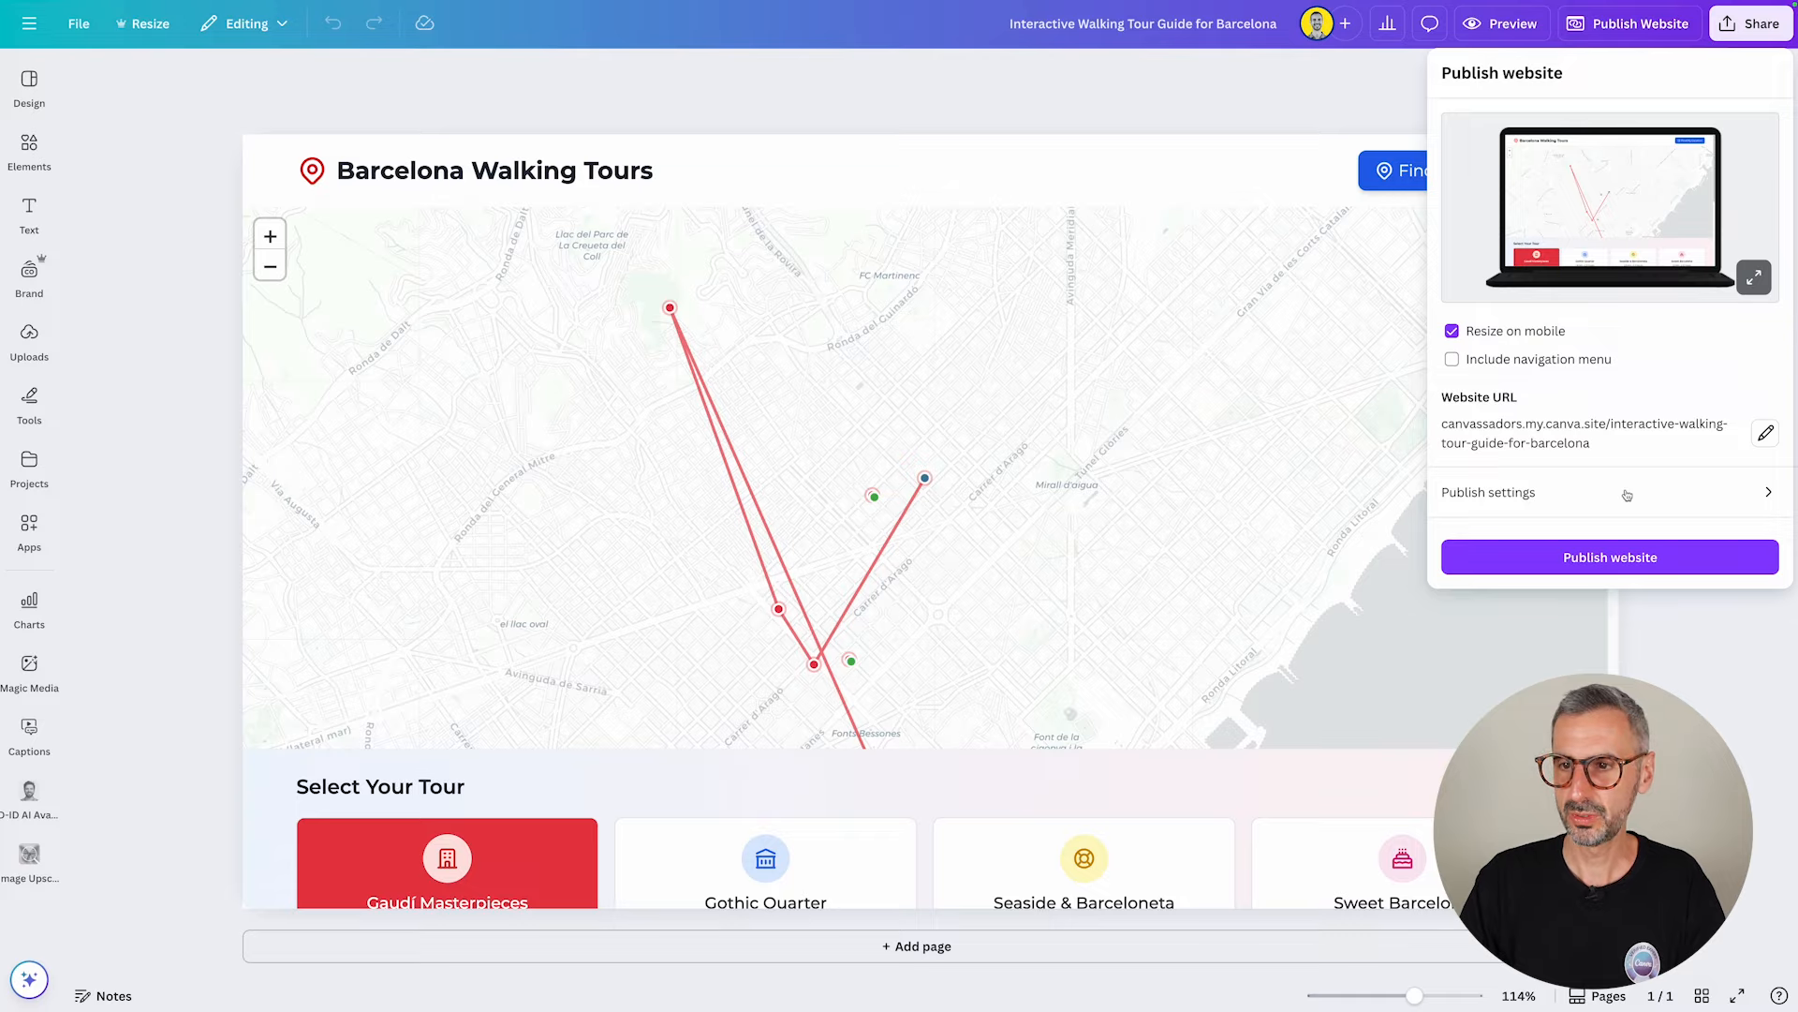
Step: Publish the Barcelona walking tour guide as a website and open the live site
left_click(1609, 558)
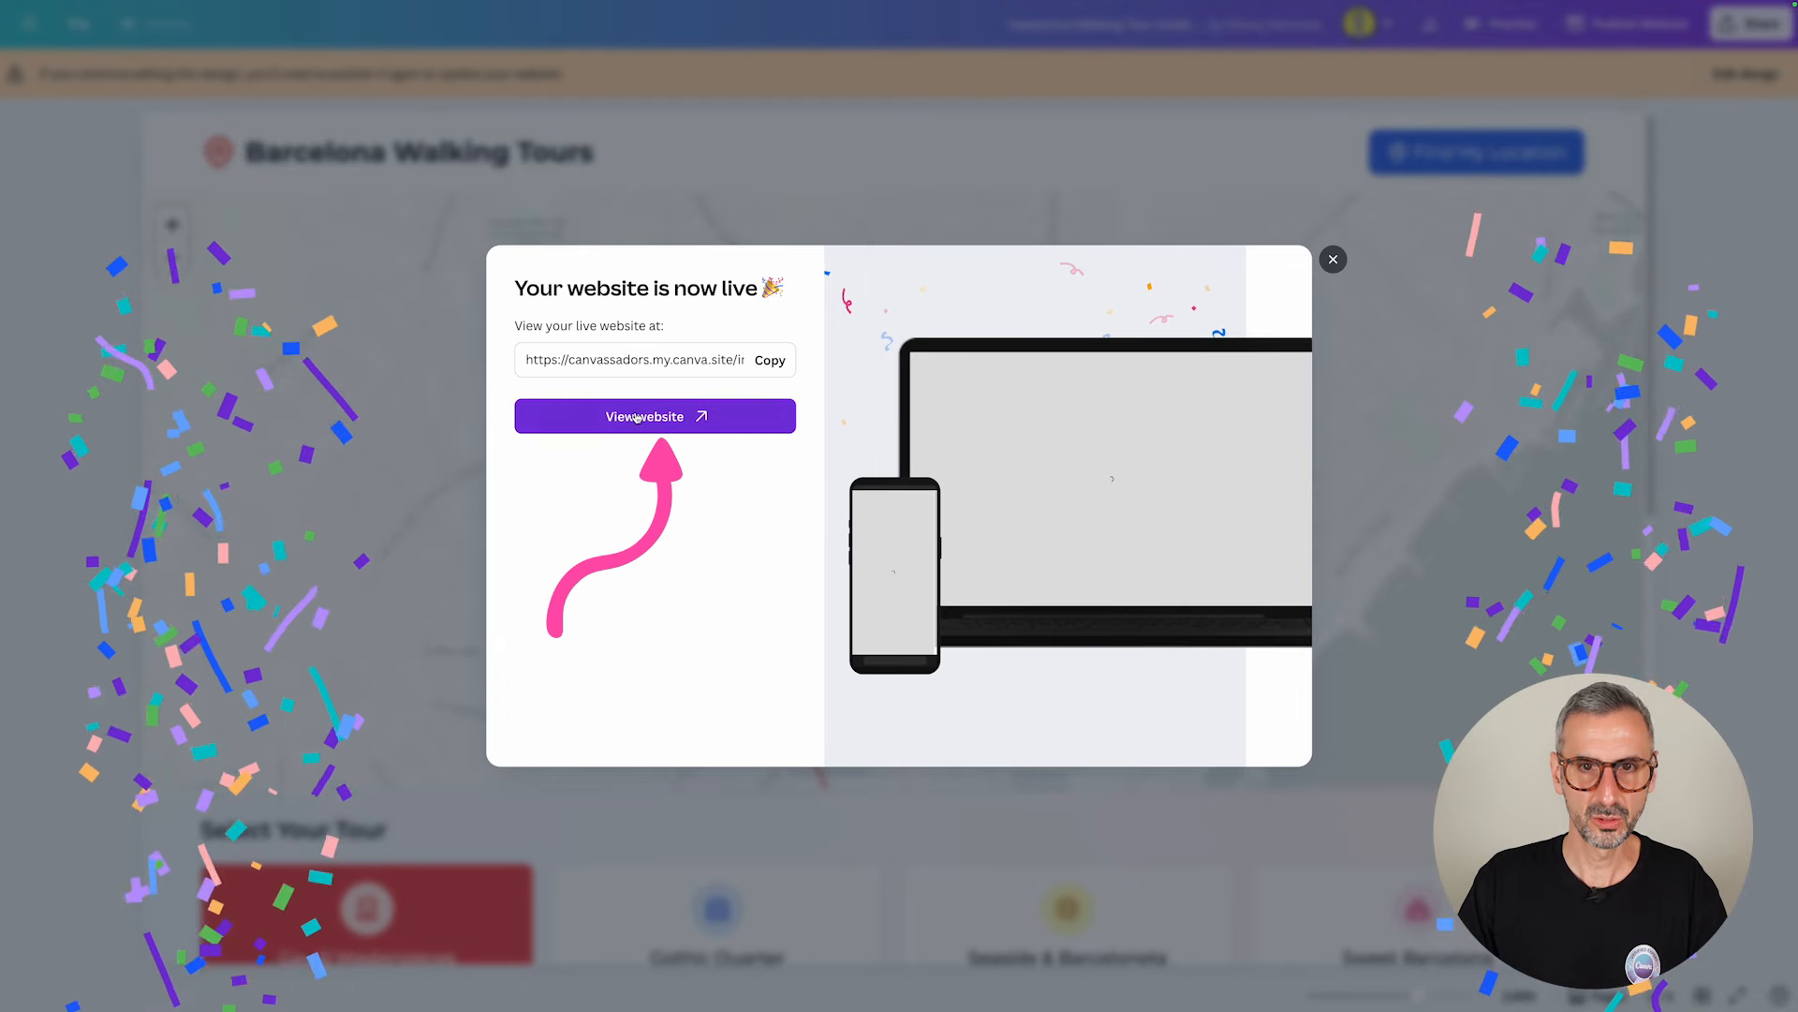
left_click(637, 417)
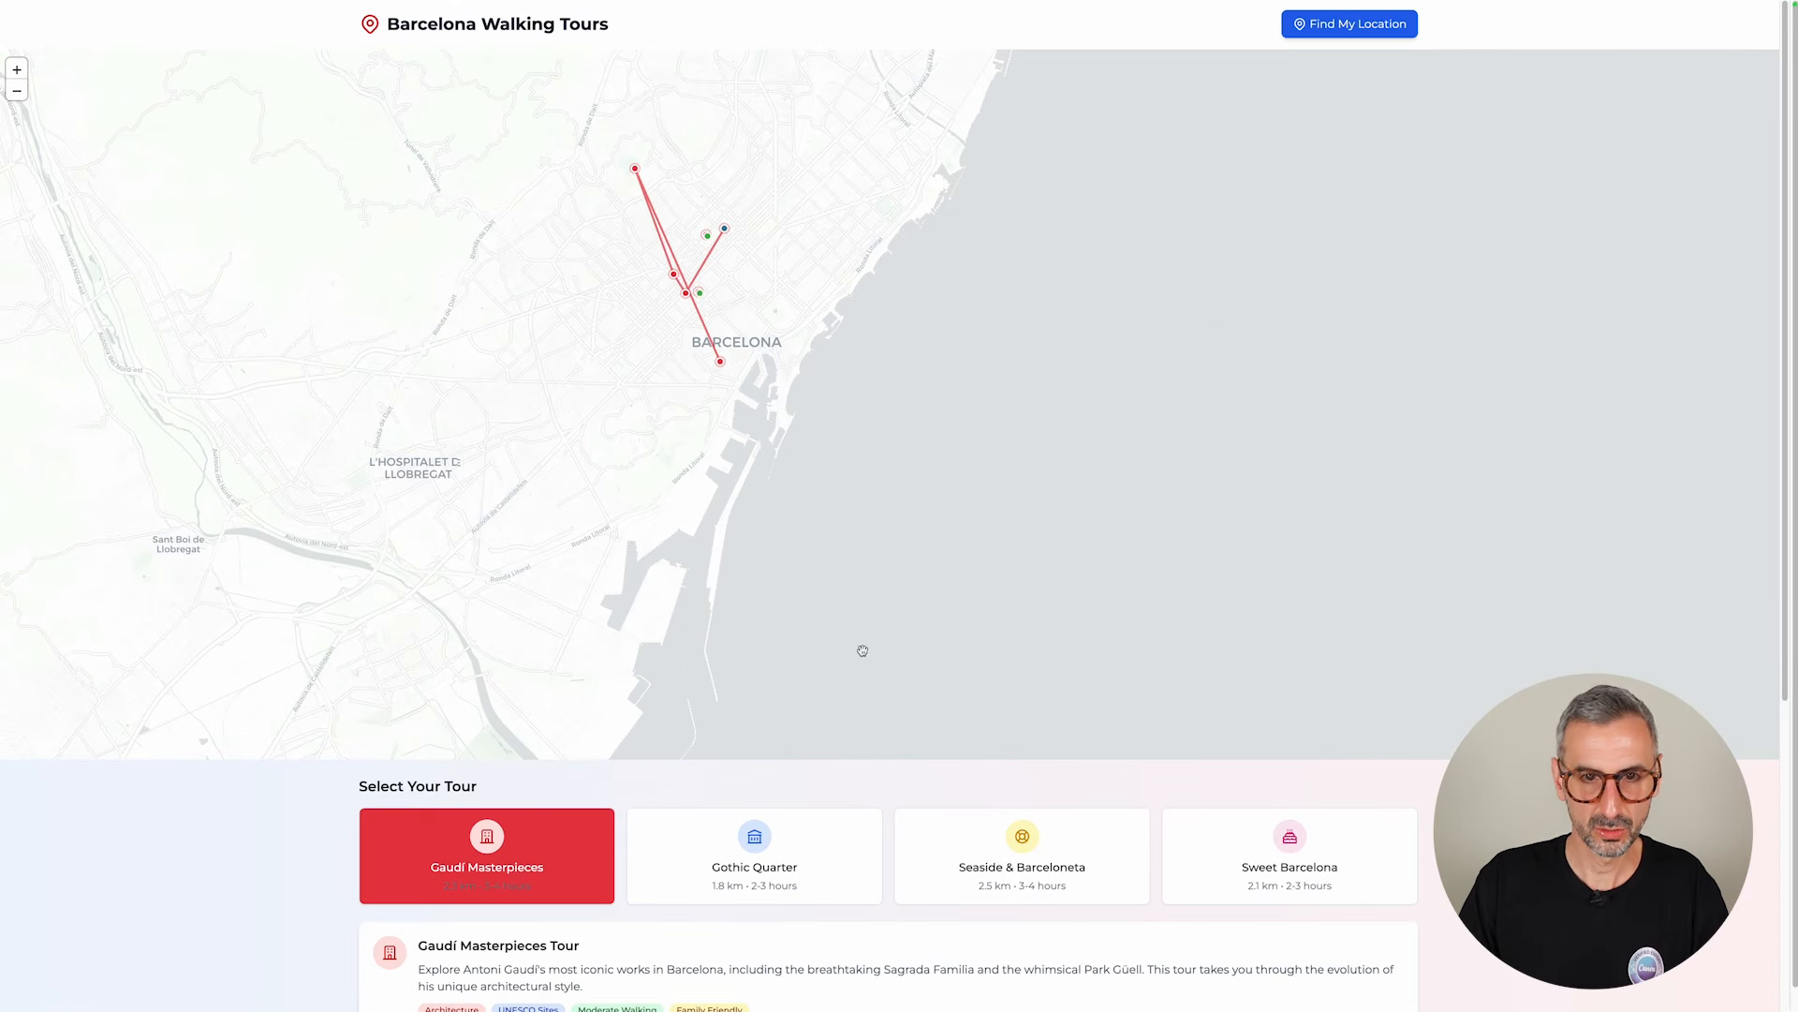
Step: Show the Seaside & Barceloneta and Gothic Quarter tours on the live site and explore the Gothic Quarter route on the map
left_click(1002, 863)
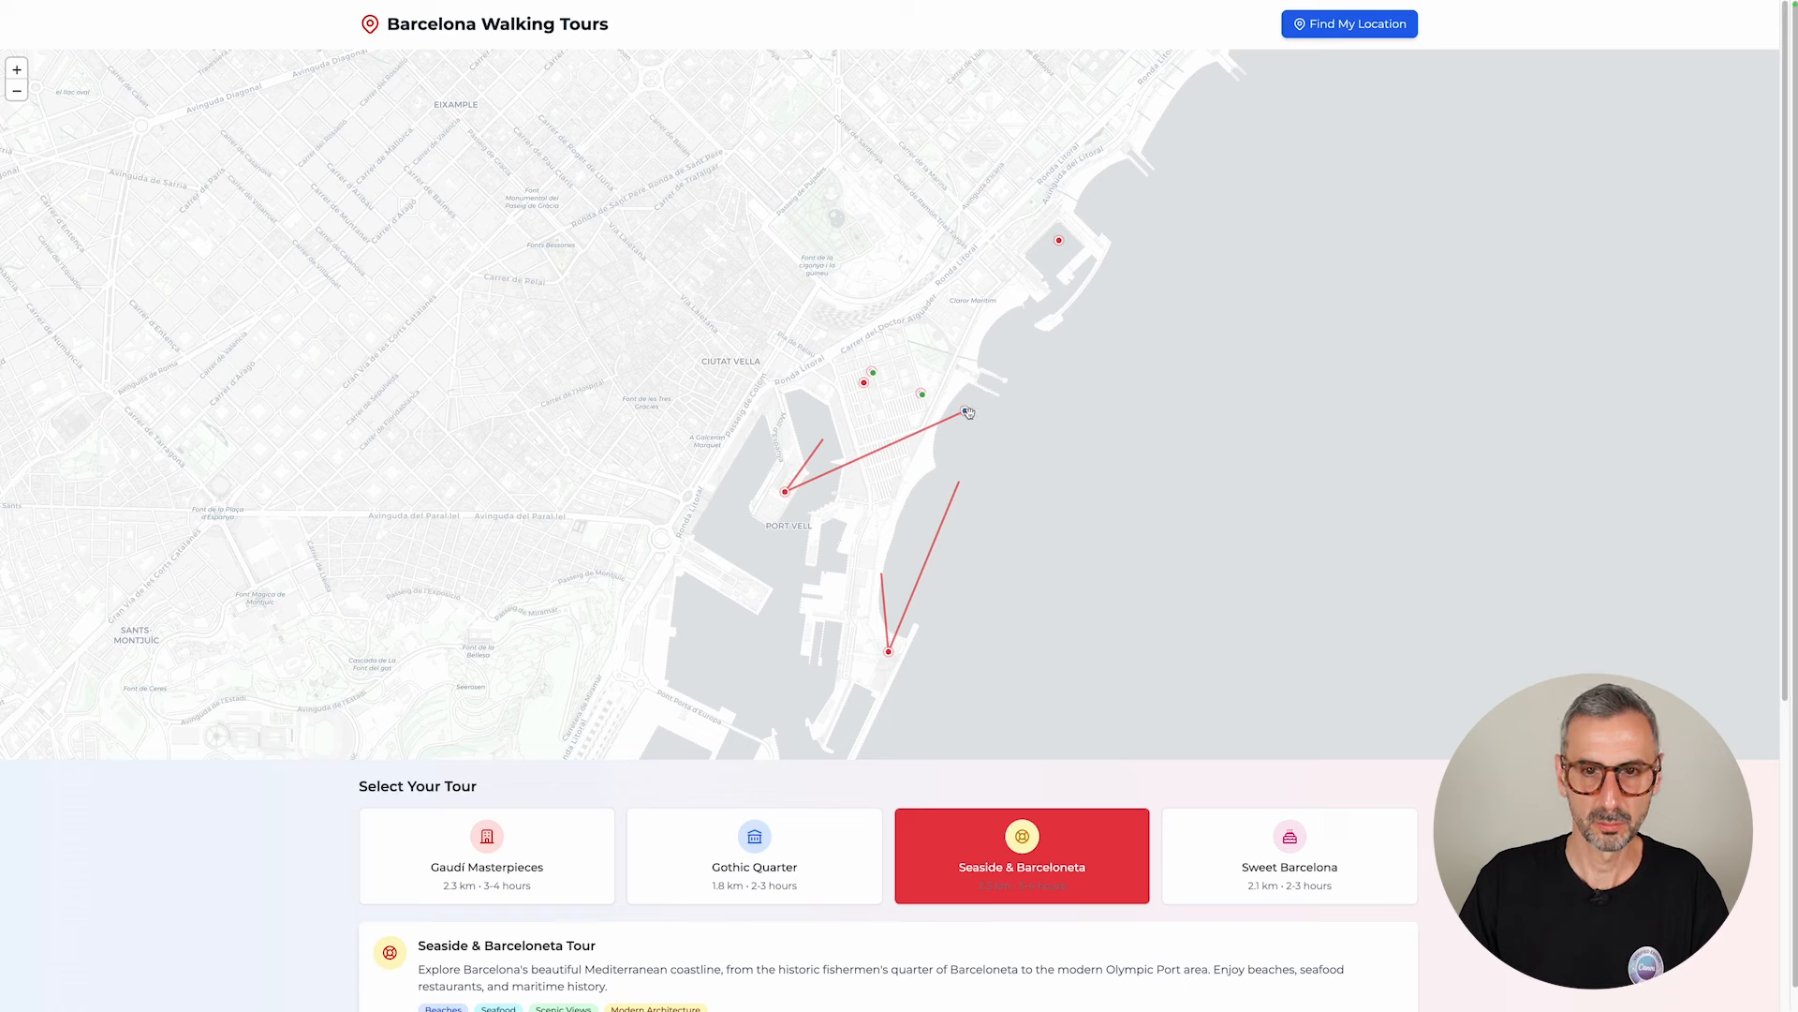
left_click(808, 885)
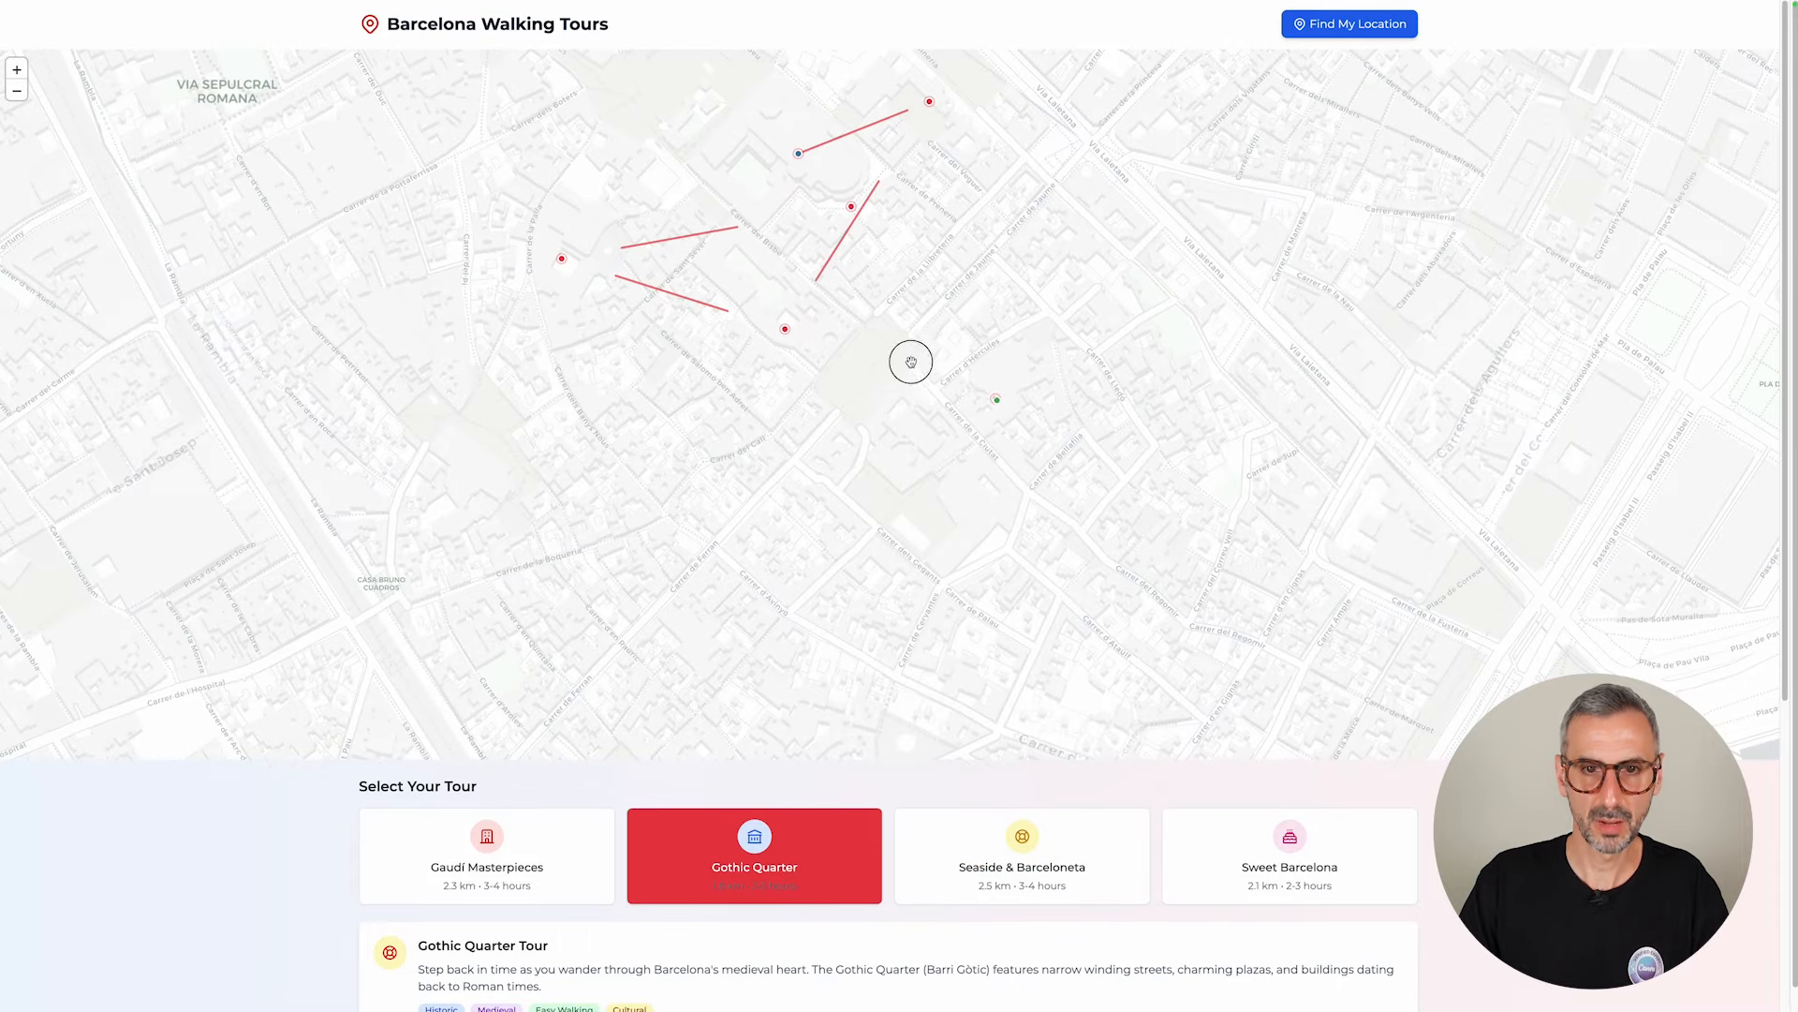
scroll(918, 473, "up", 2)
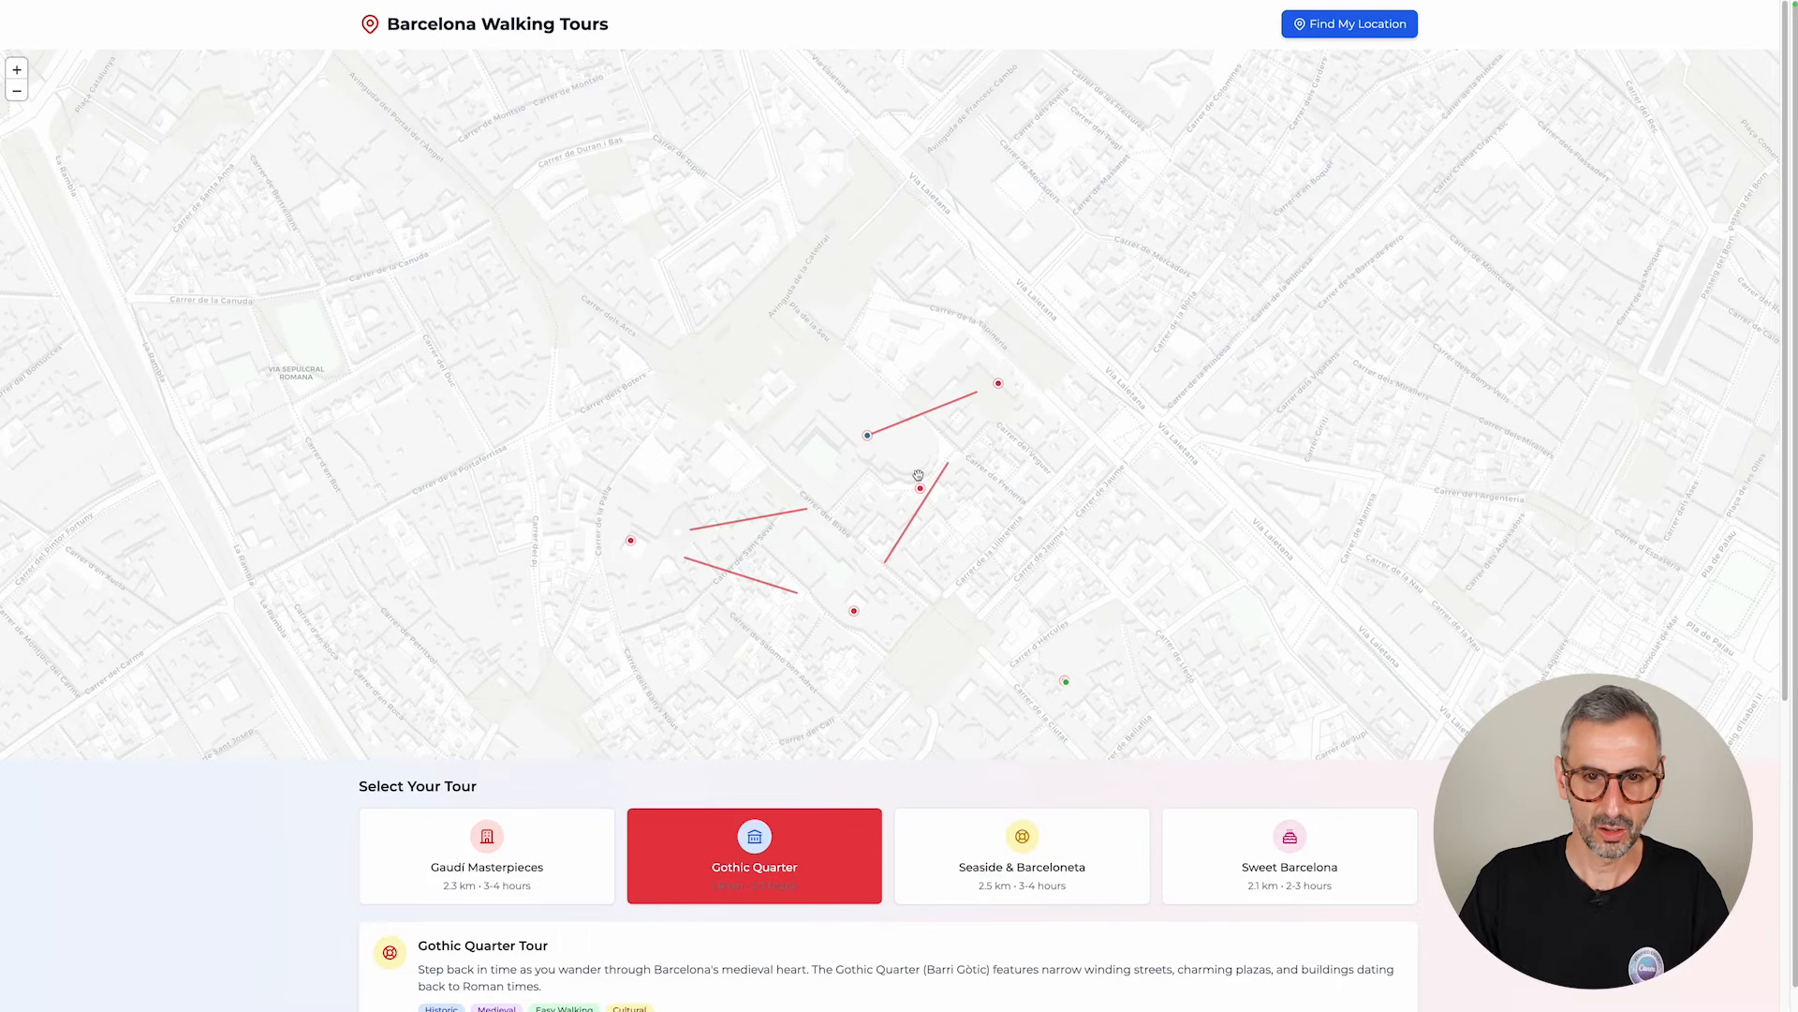
scroll(913, 436, "down", 4)
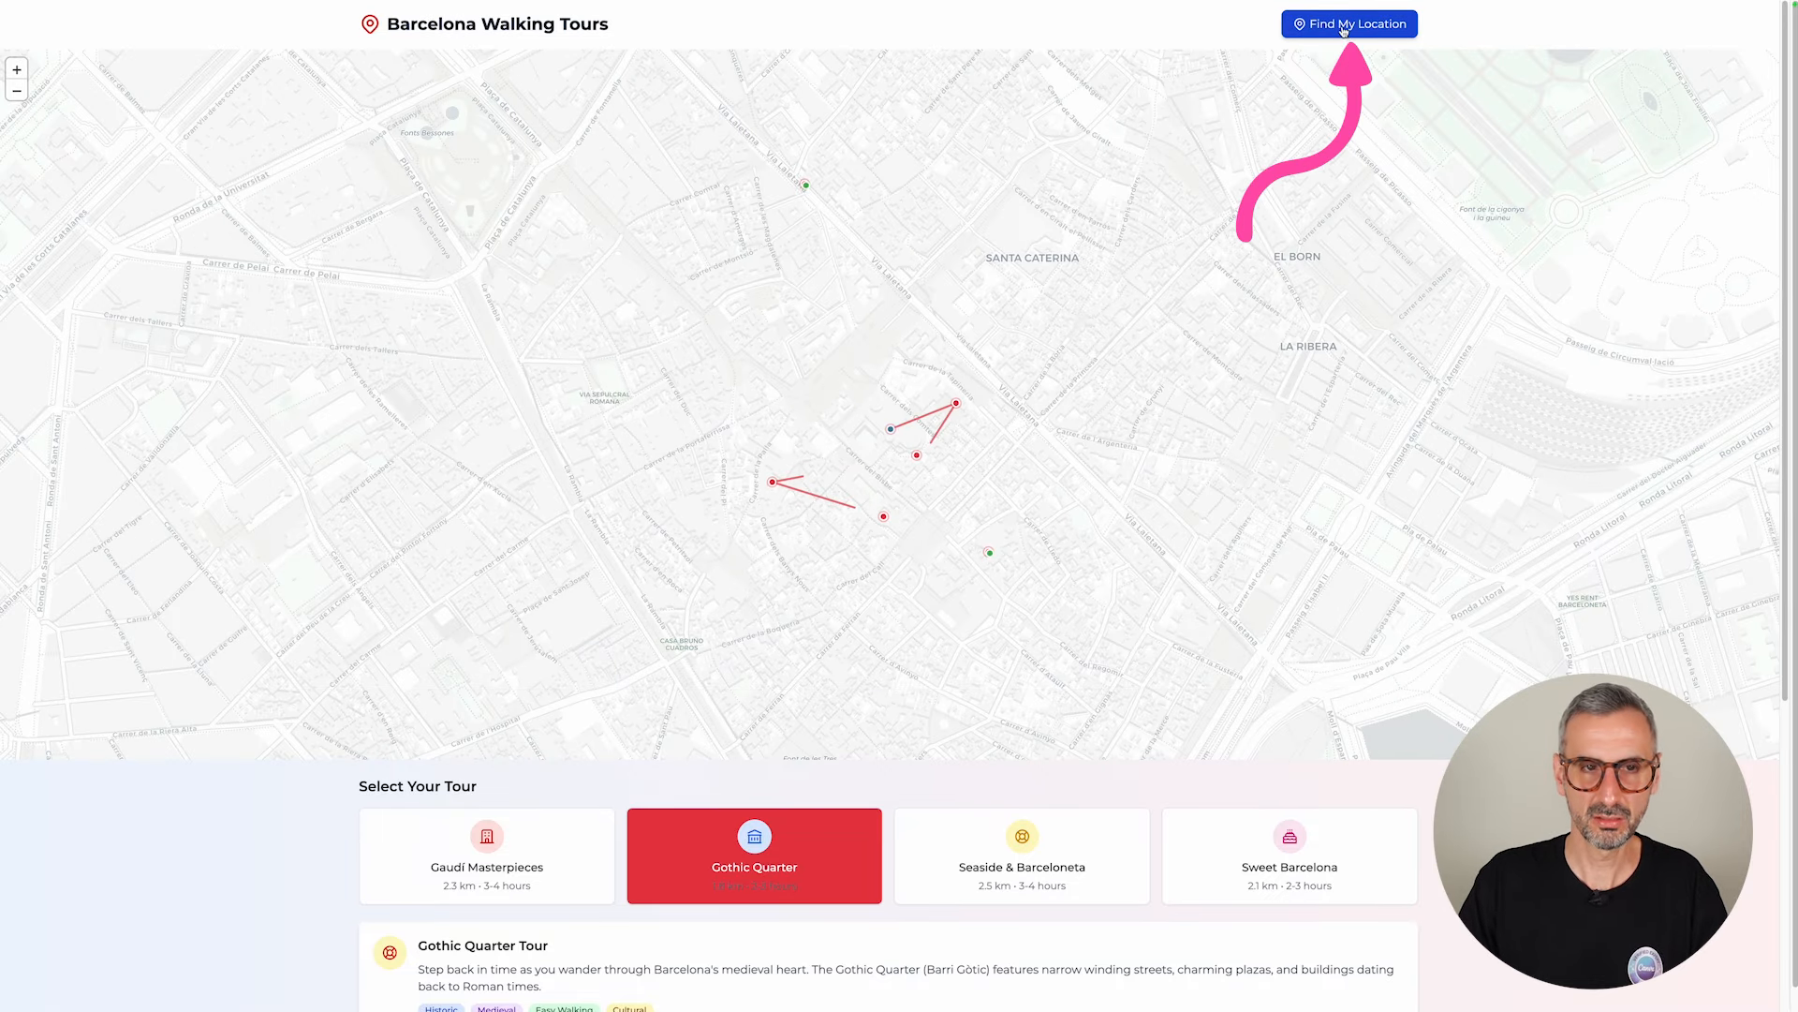
scroll(1296, 346, "down", 4)
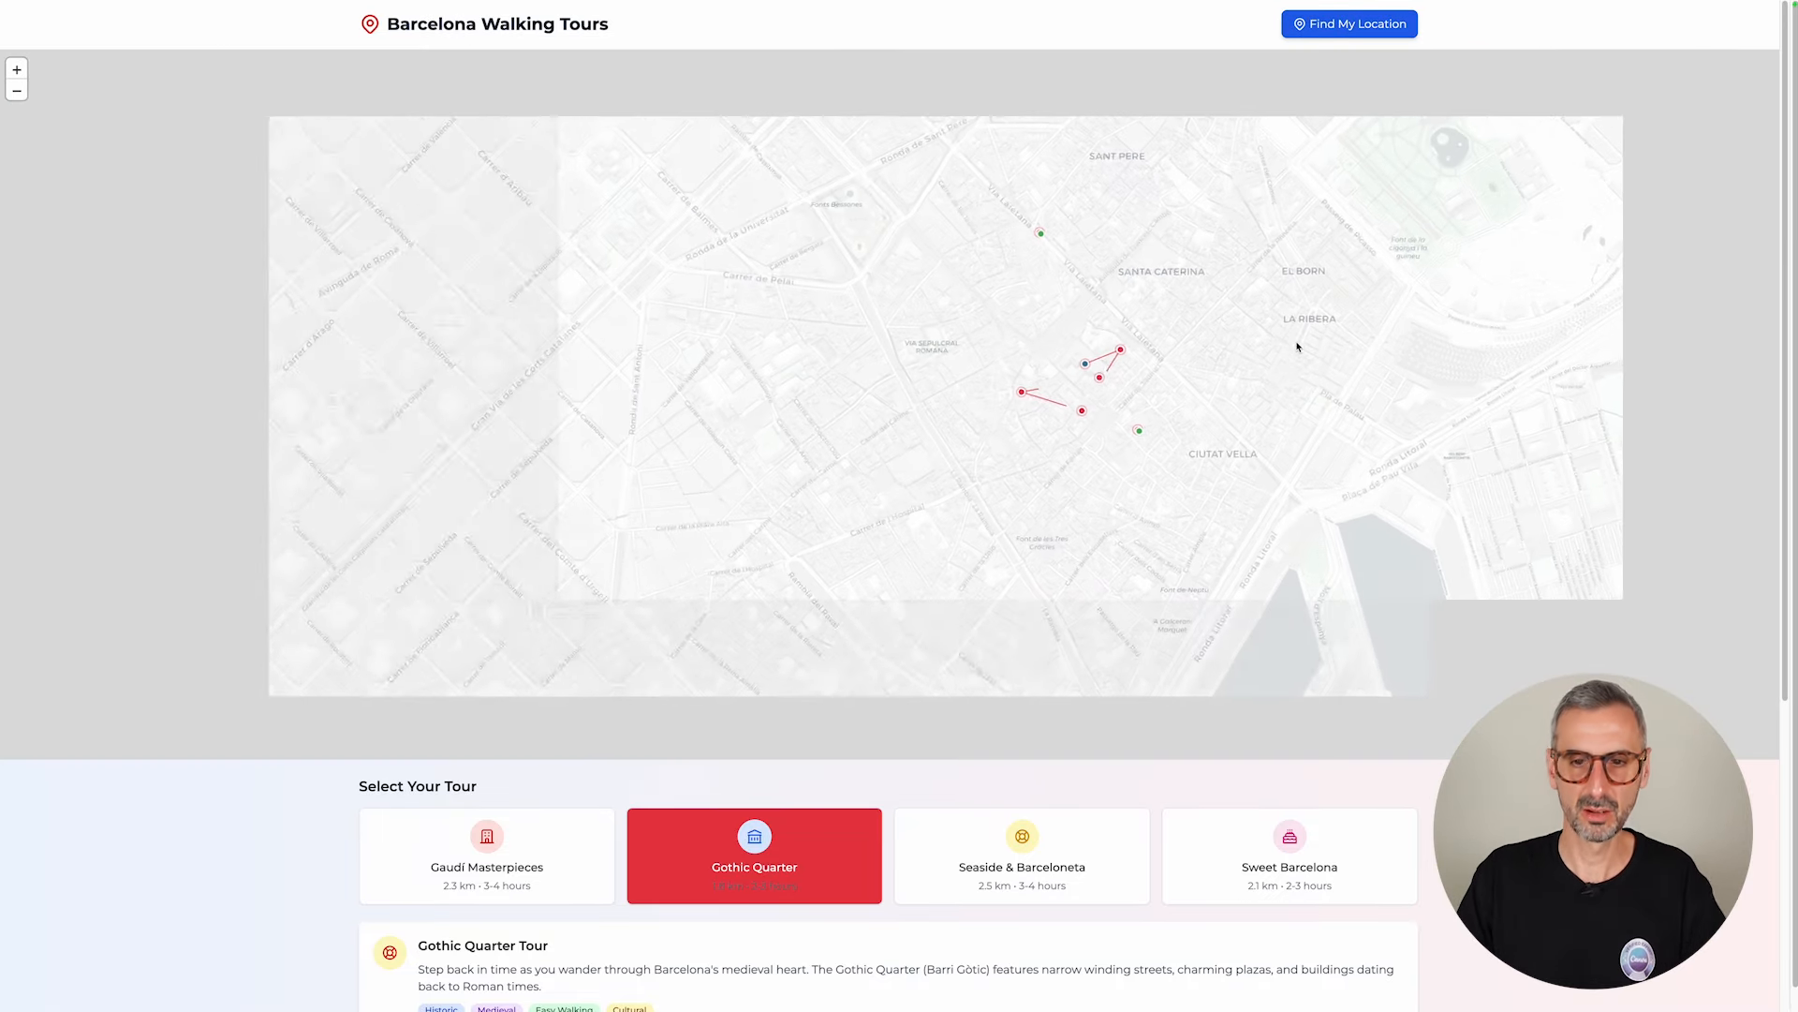
scroll(822, 886, "down", 2)
scroll(823, 886, "down", 2)
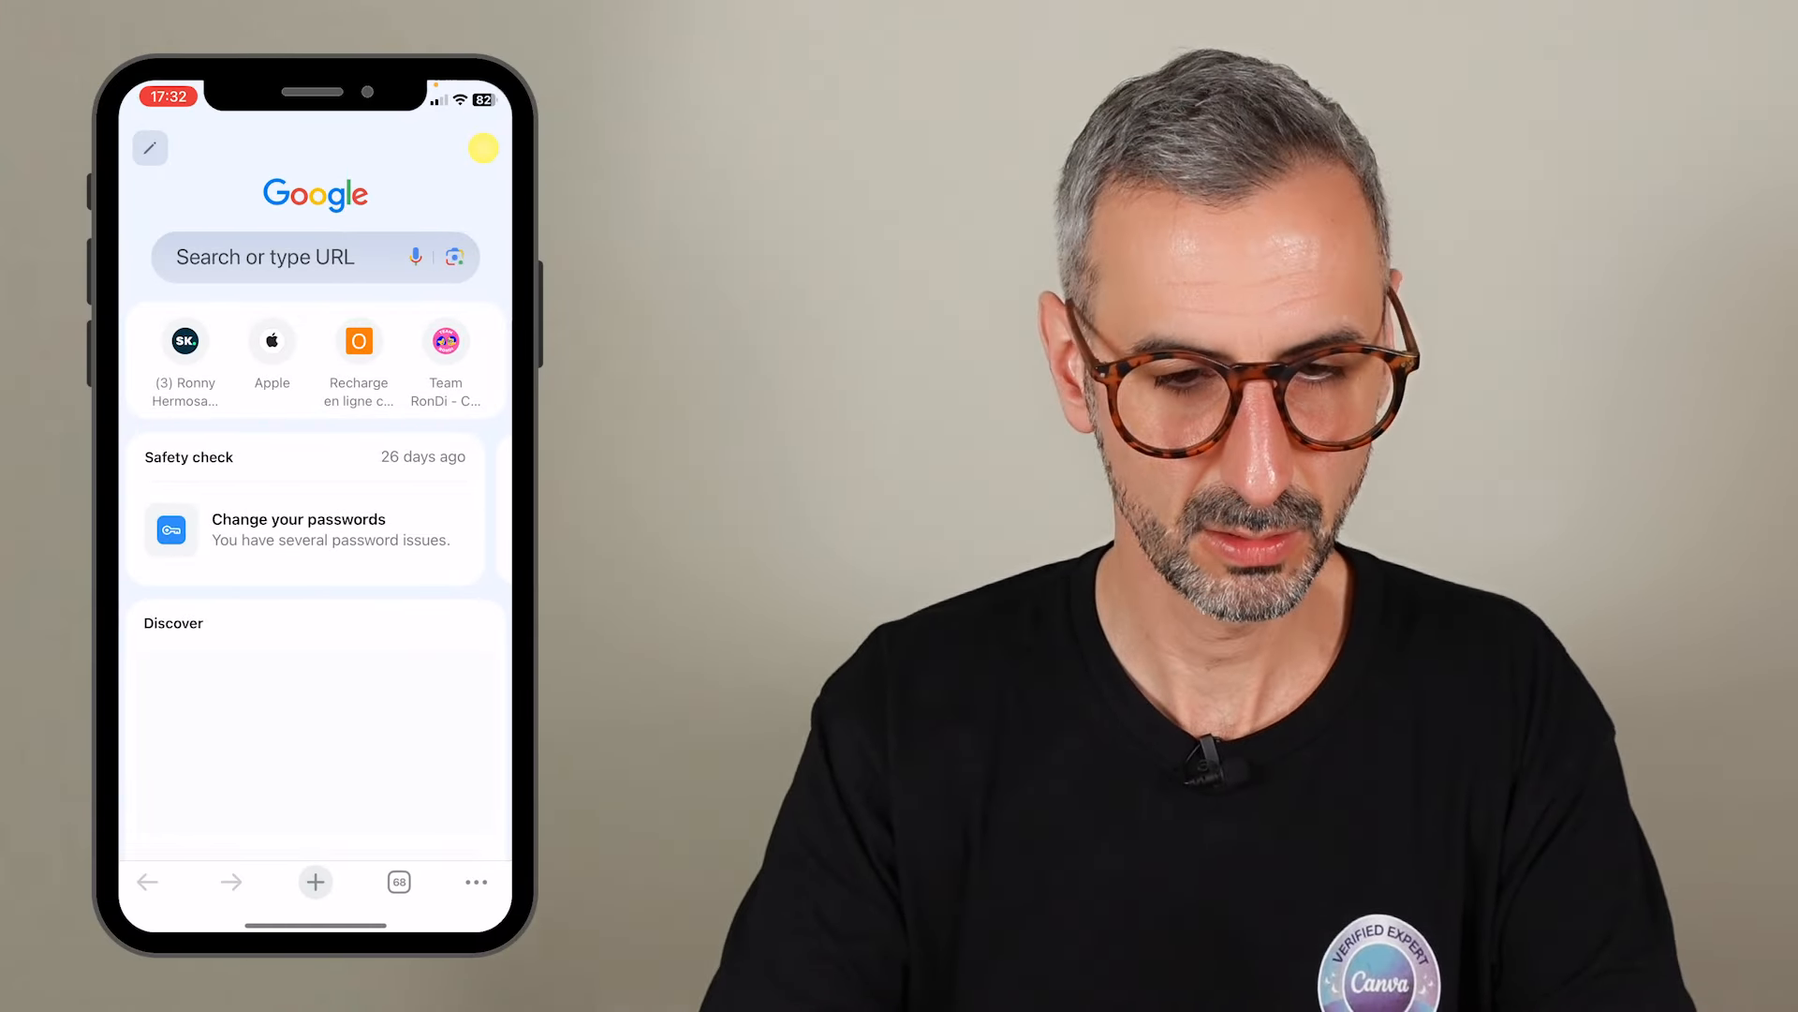
Step: Switch to the phone's browser and open the published Barcelona Walking Tours site from the copied link
left_click(281, 257)
left_click(281, 142)
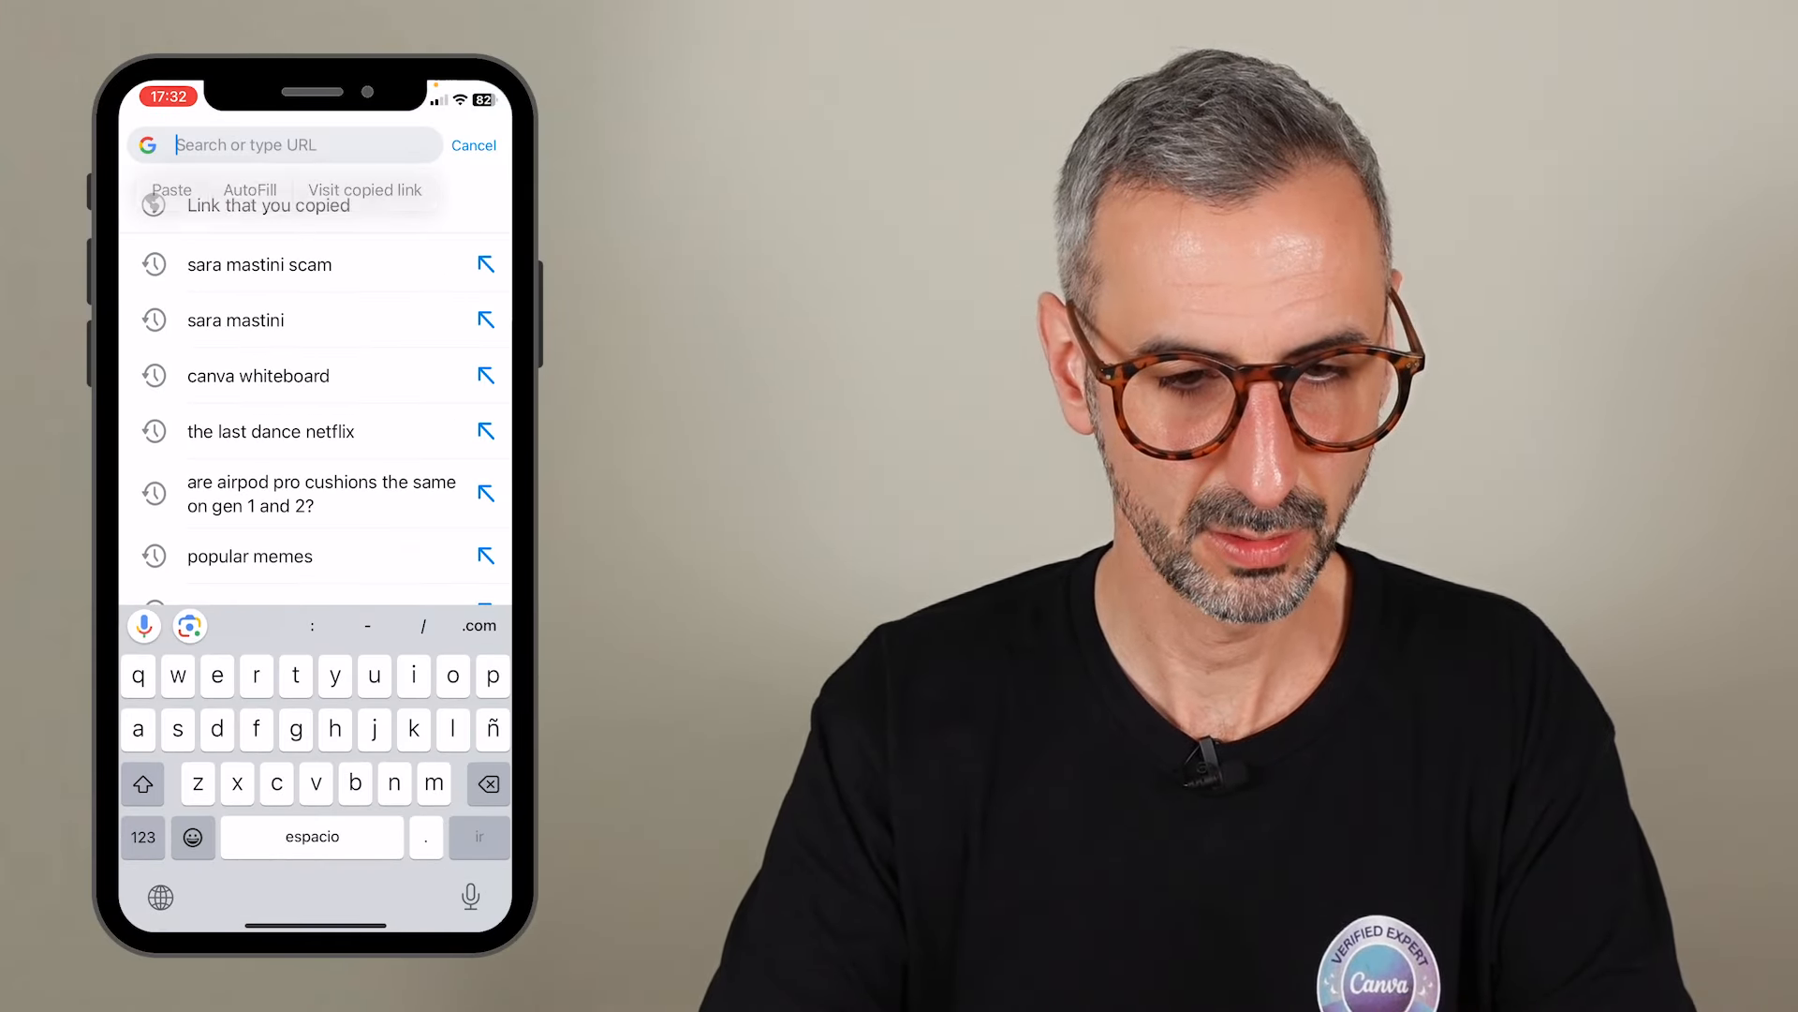
left_click(169, 185)
key("Return")
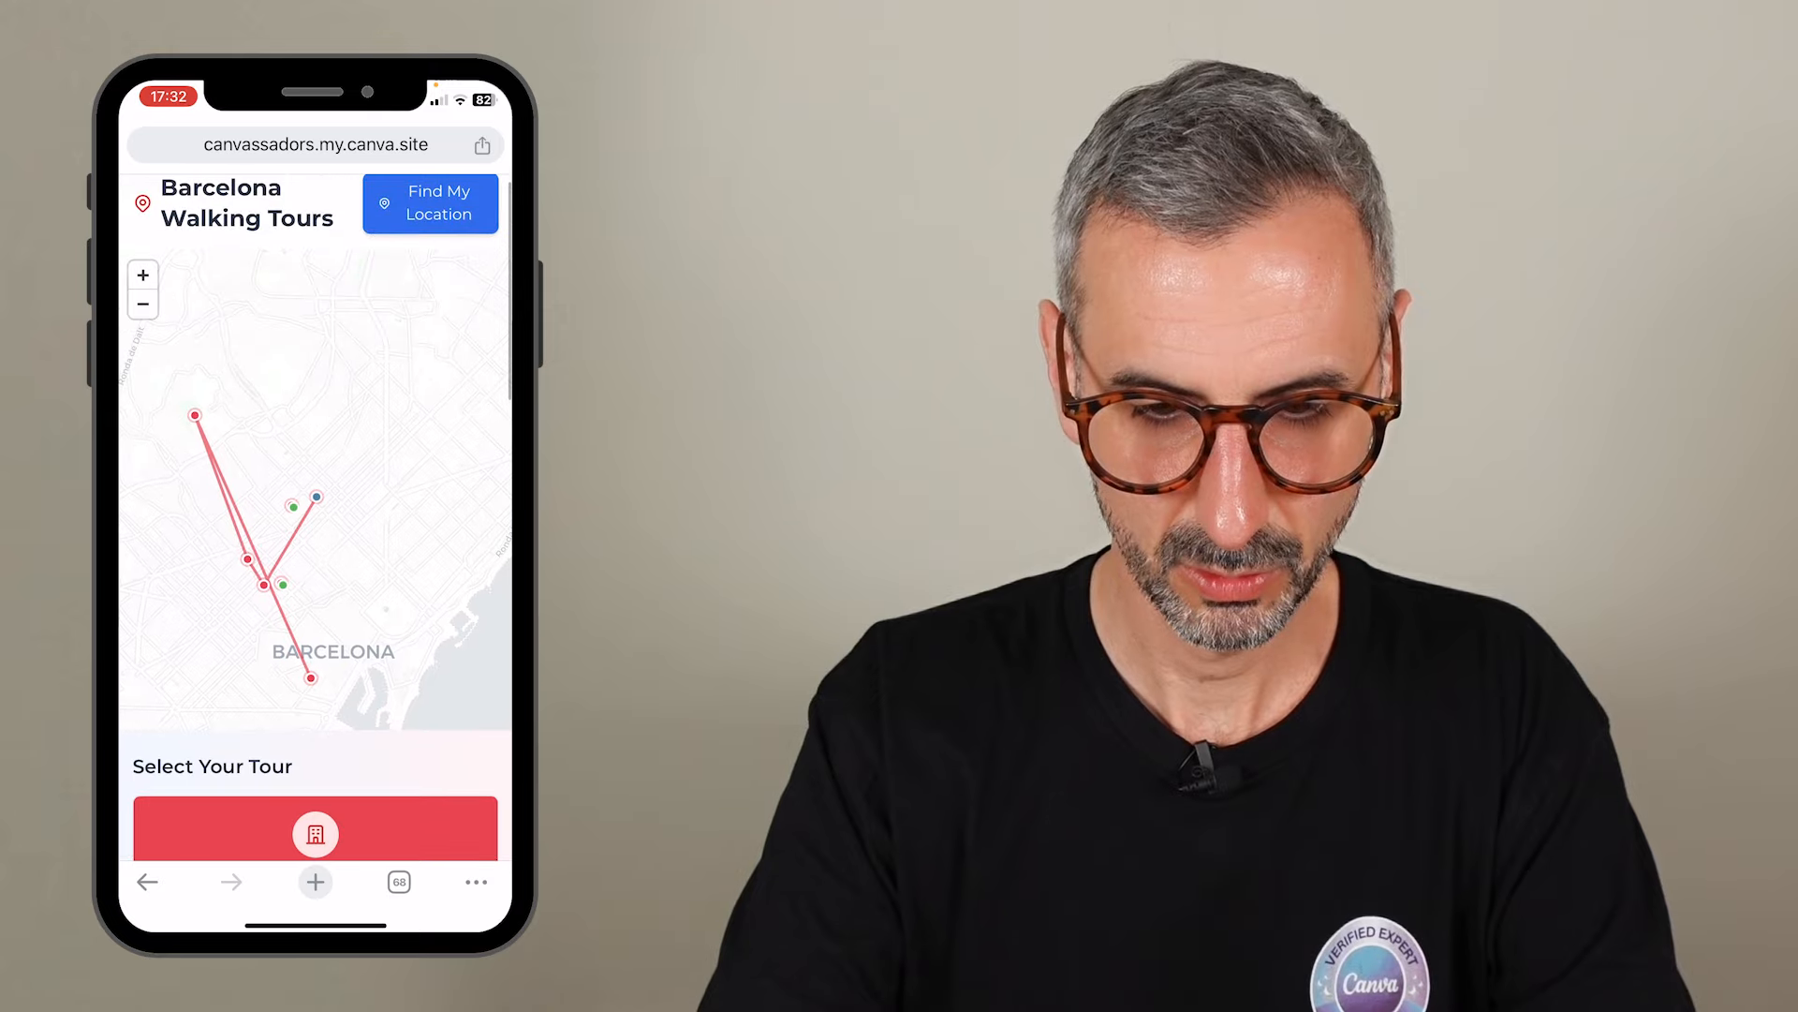
Step: Open the food hall stop near the Gaudí Masterpieces route on the mobile map and read its dining details and specialties
scroll(273, 576, "up", 3)
left_click(288, 590)
scroll(316, 609, "down", 3)
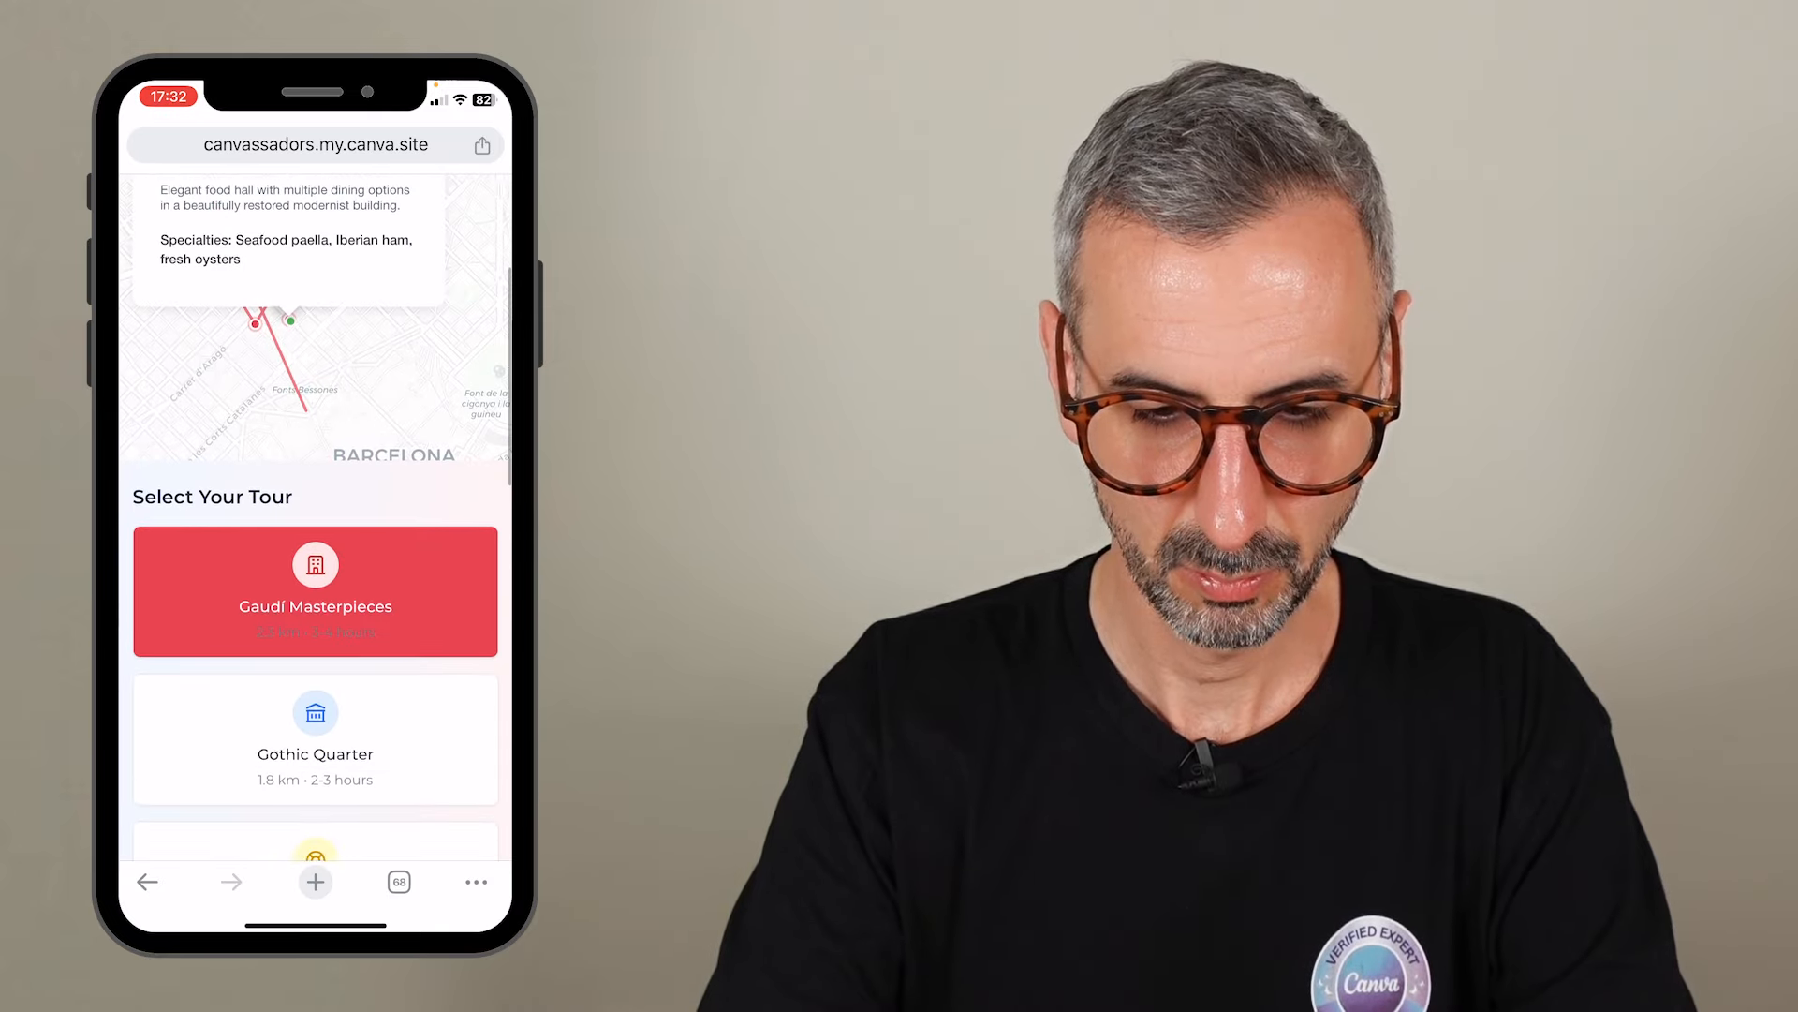
Step: Select the Sweet Barcelona tour on the mobile site and view its route on the map
scroll(315, 515, "down", 3)
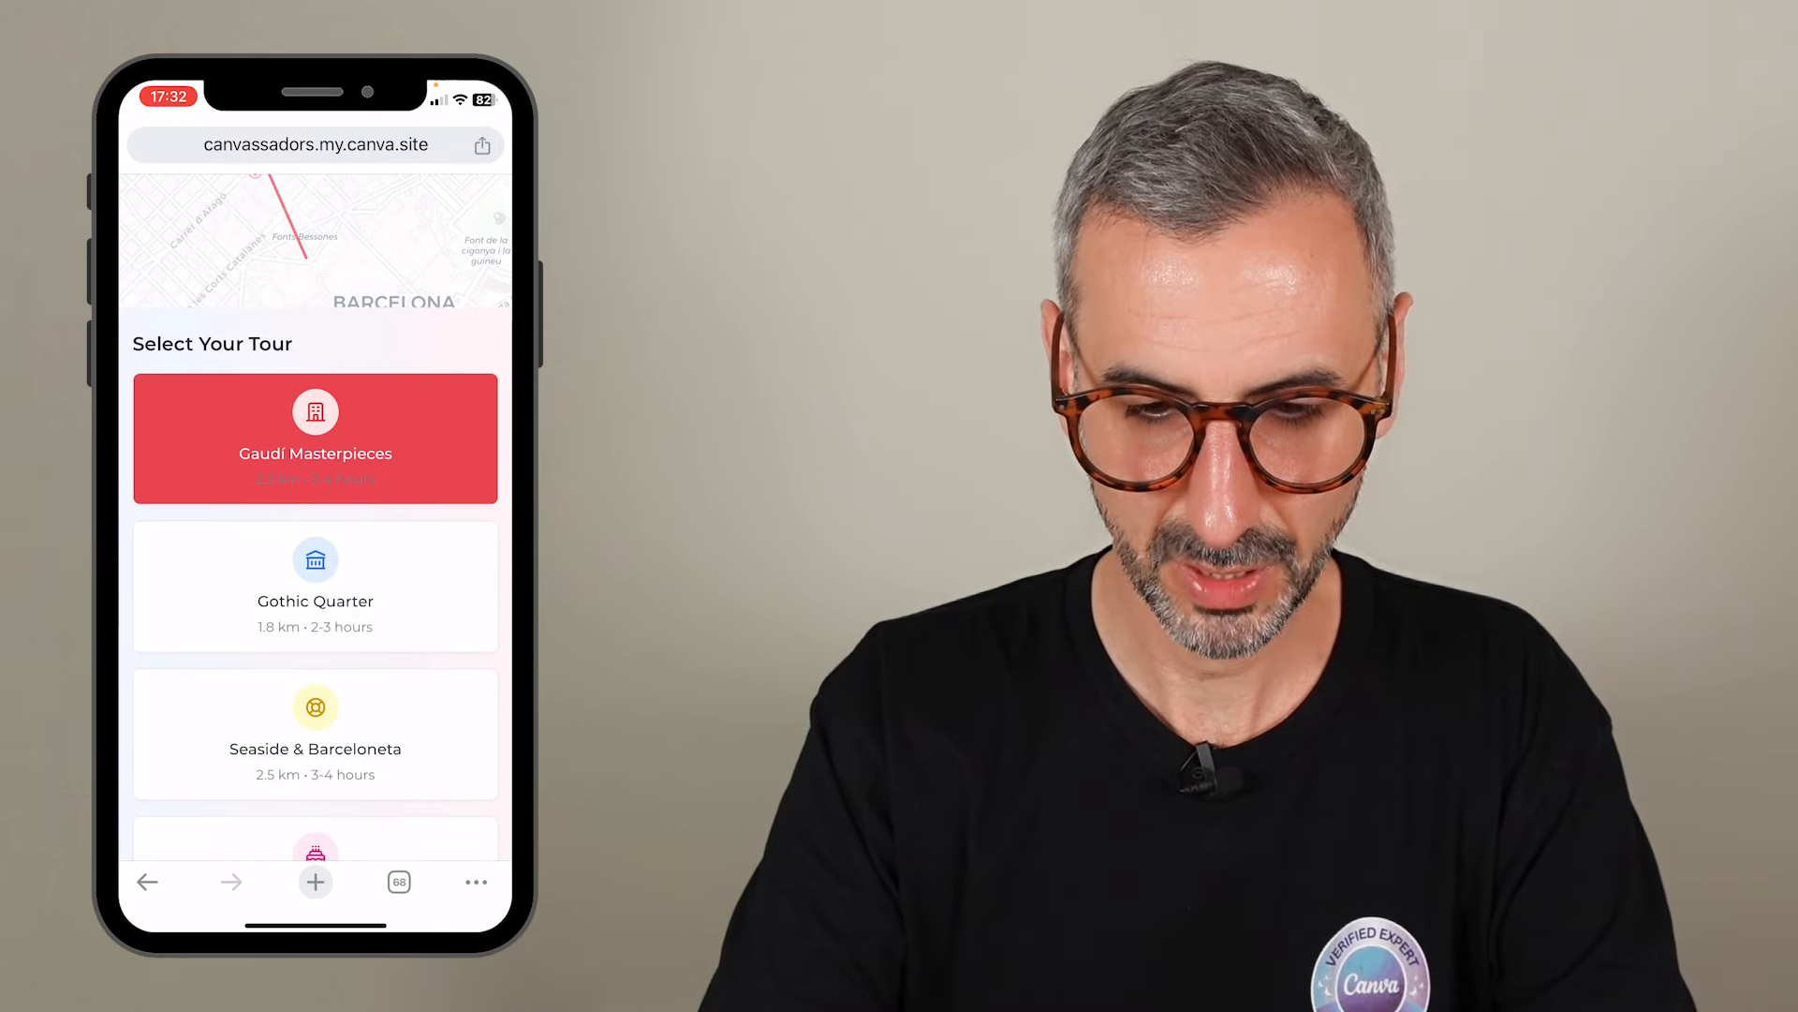
scroll(316, 609, "down", 3)
left_click(316, 693)
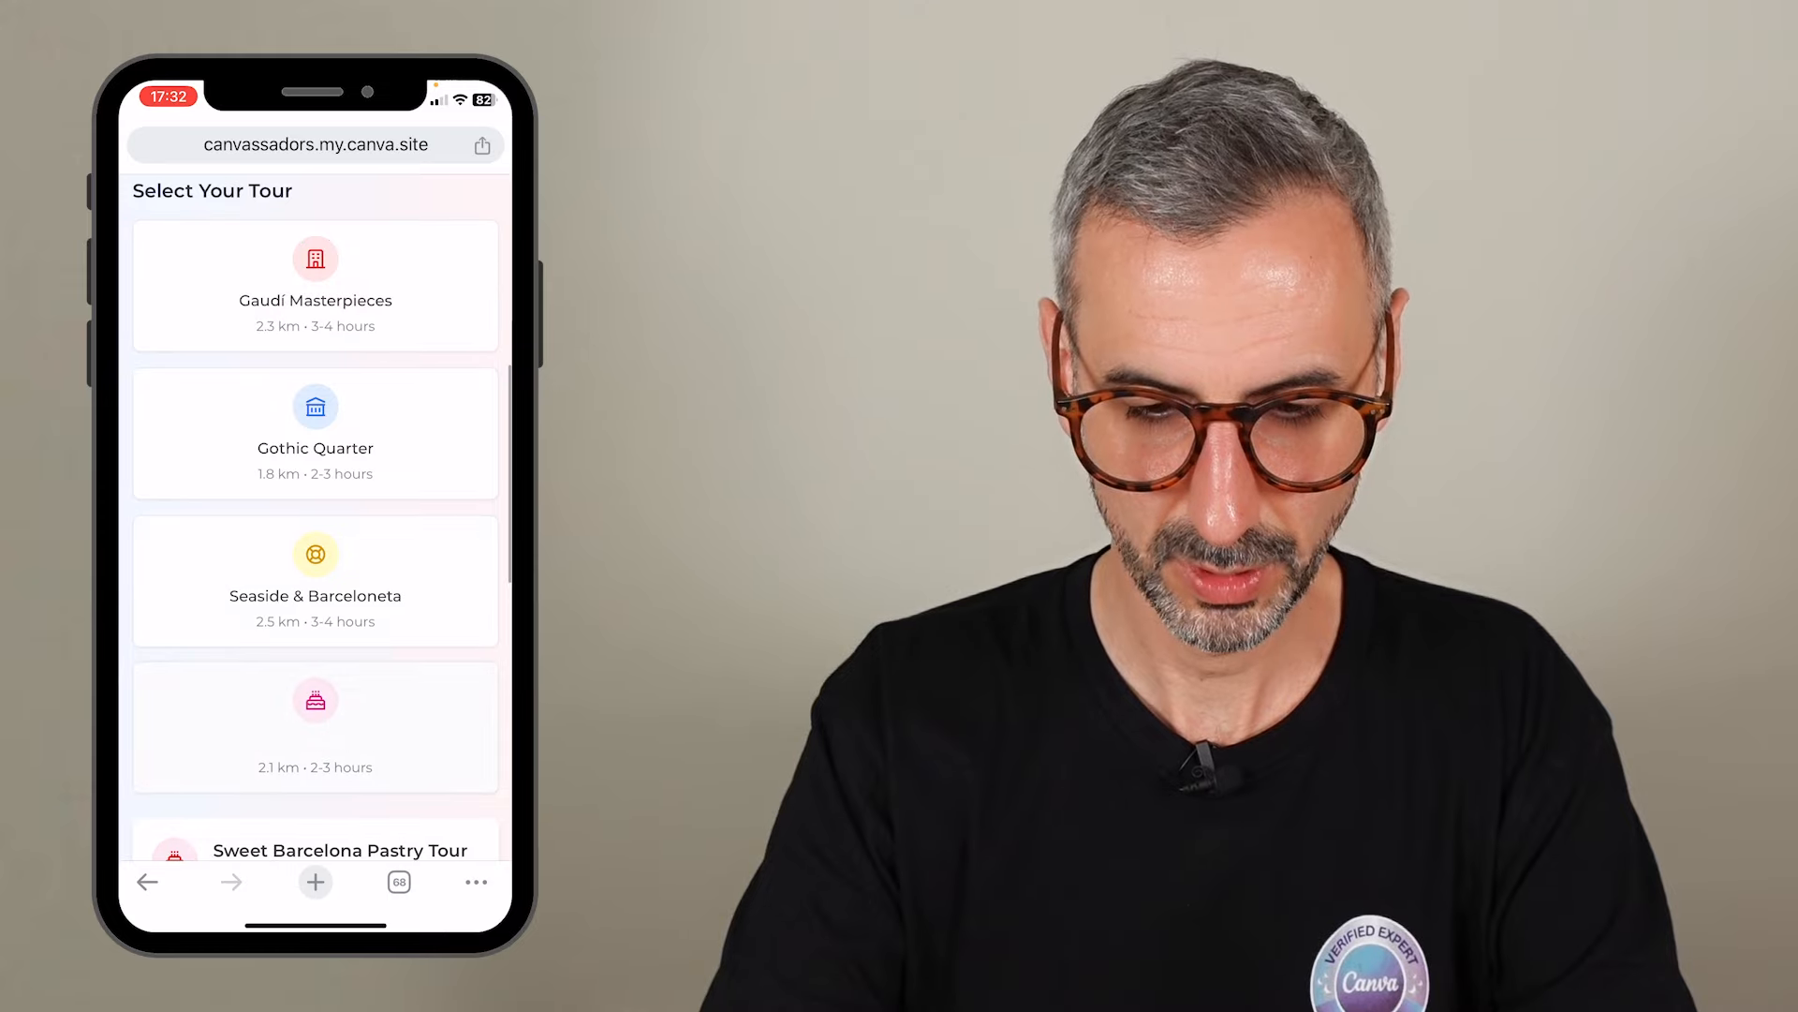
scroll(316, 375, "up", 3)
scroll(305, 599, "up", 3)
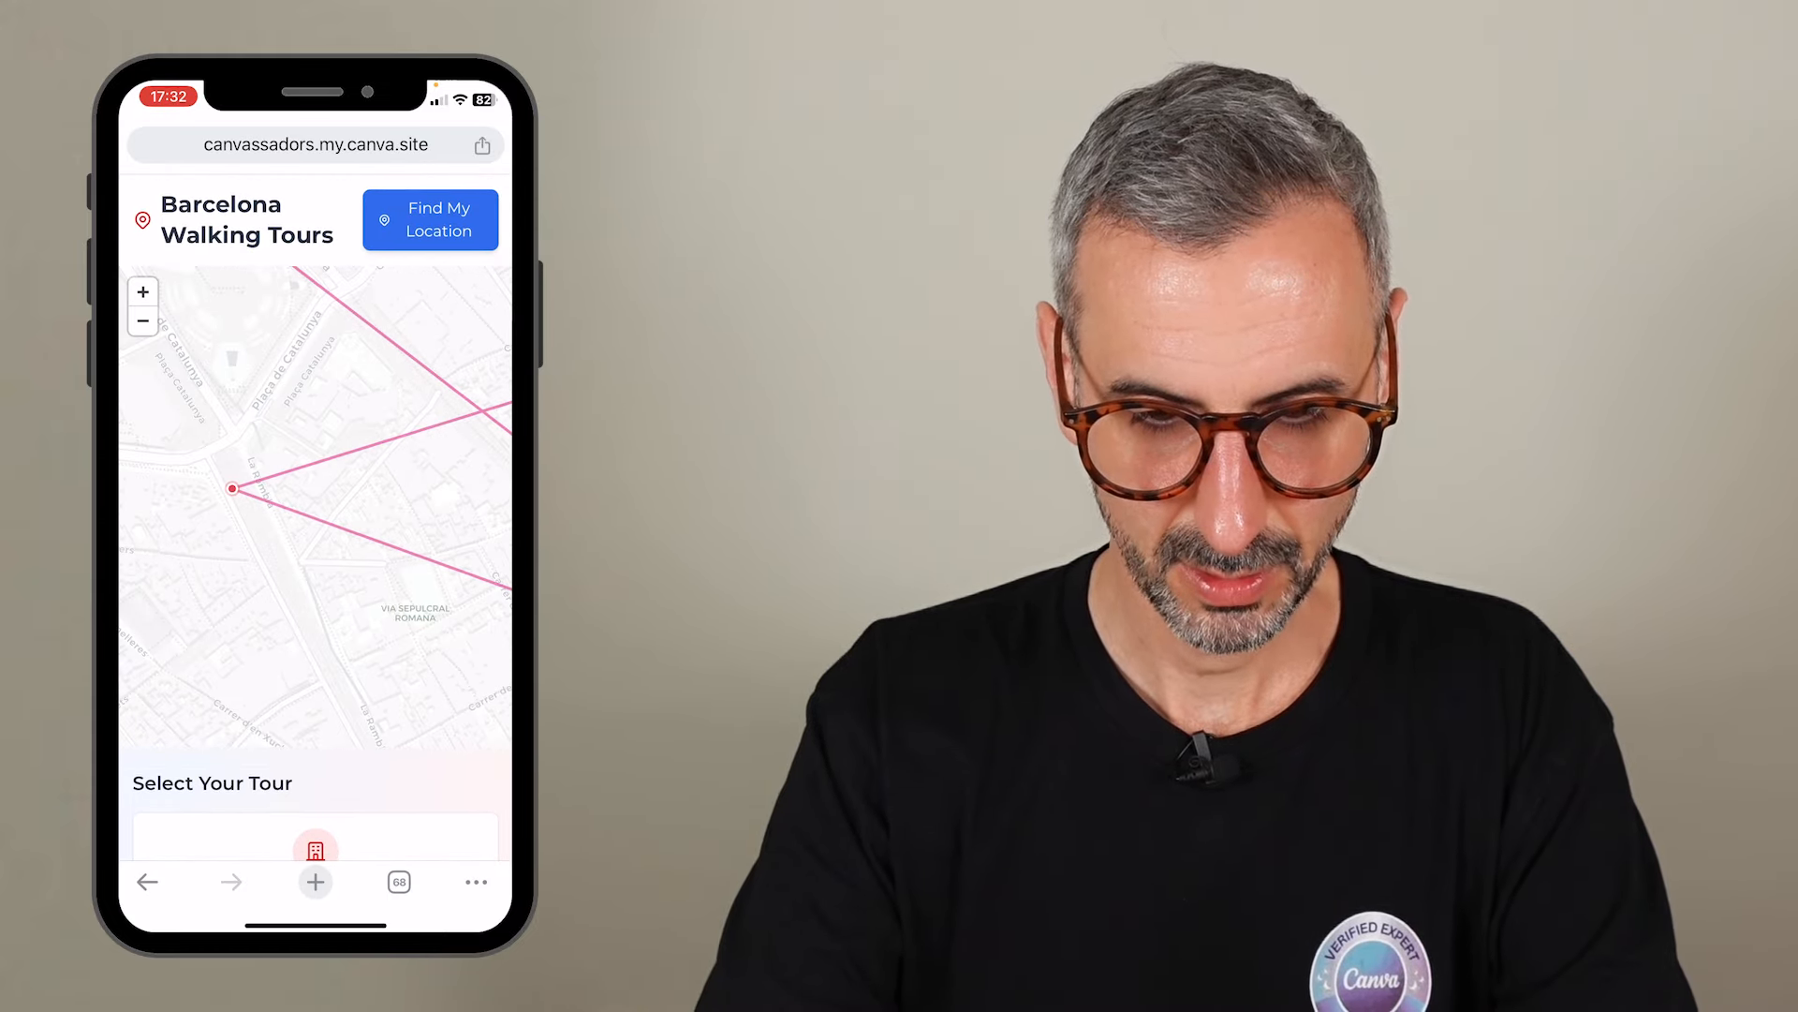
Step: Examine the Escribà stop's details on the mobile map and the Sweet Barcelona Pastry Tour description
scroll(316, 515, "down", 5)
scroll(316, 516, "up", 4)
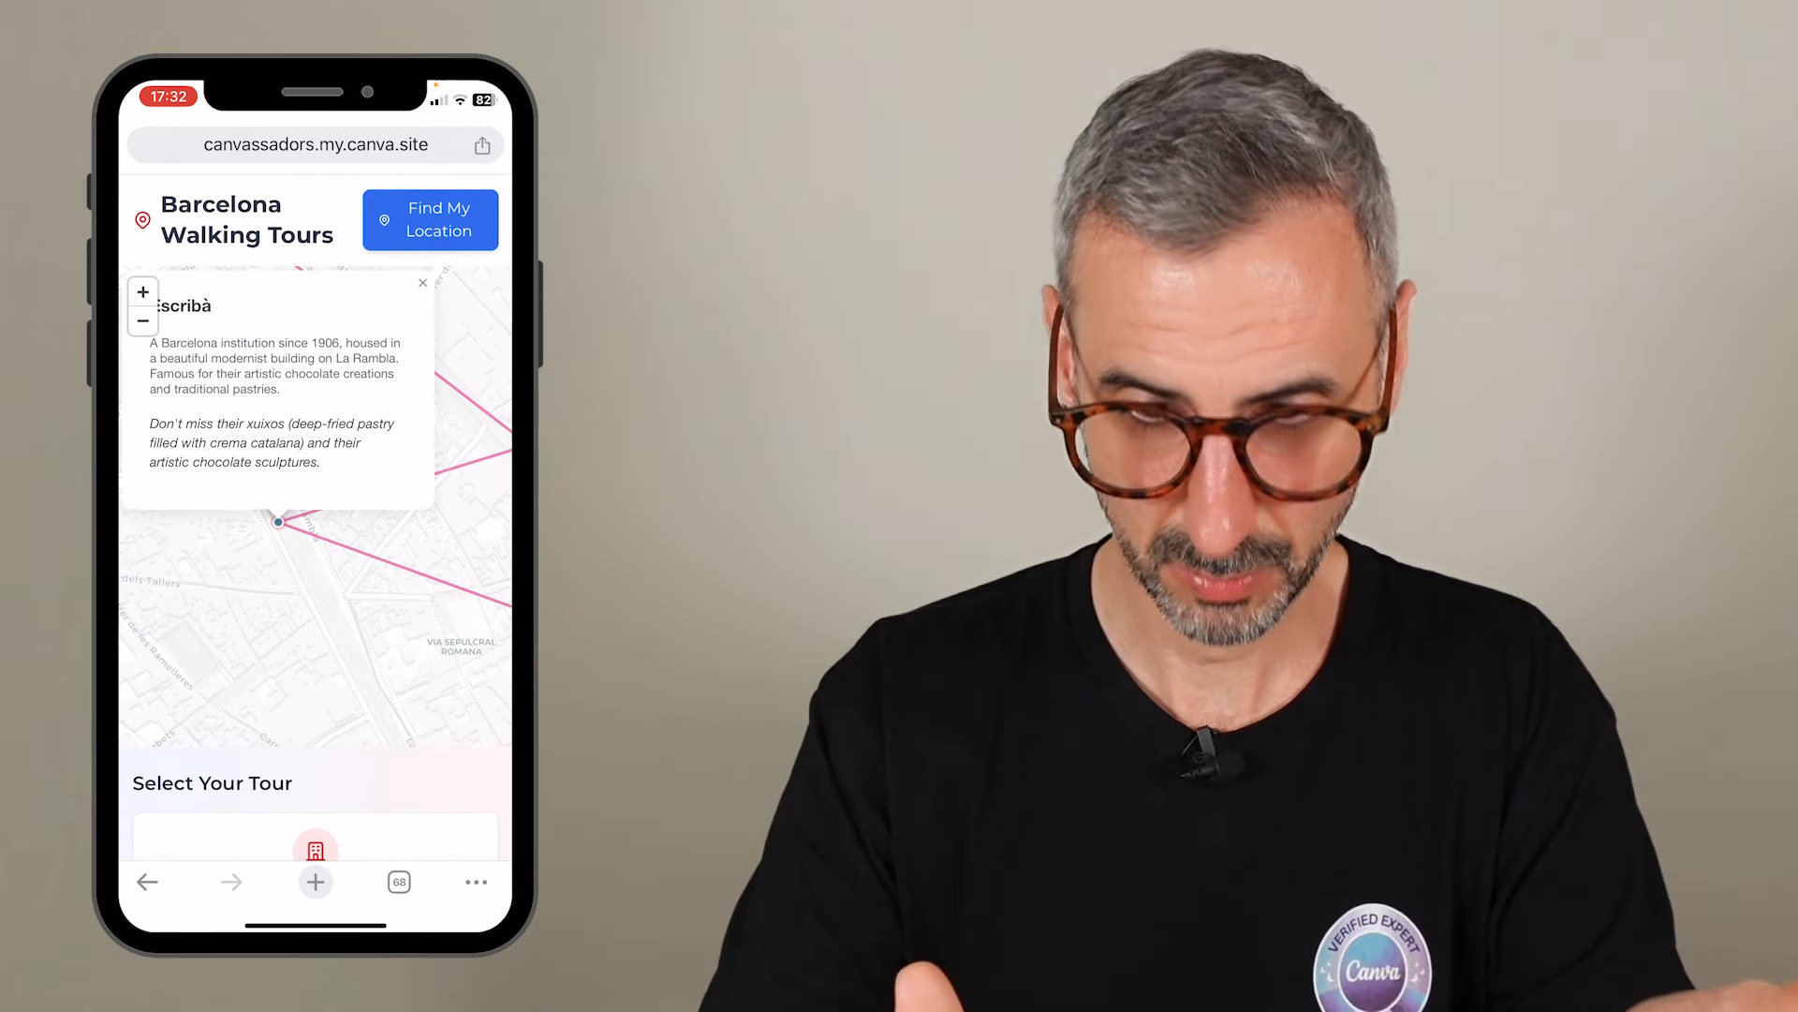
scroll(316, 516, "down", 5)
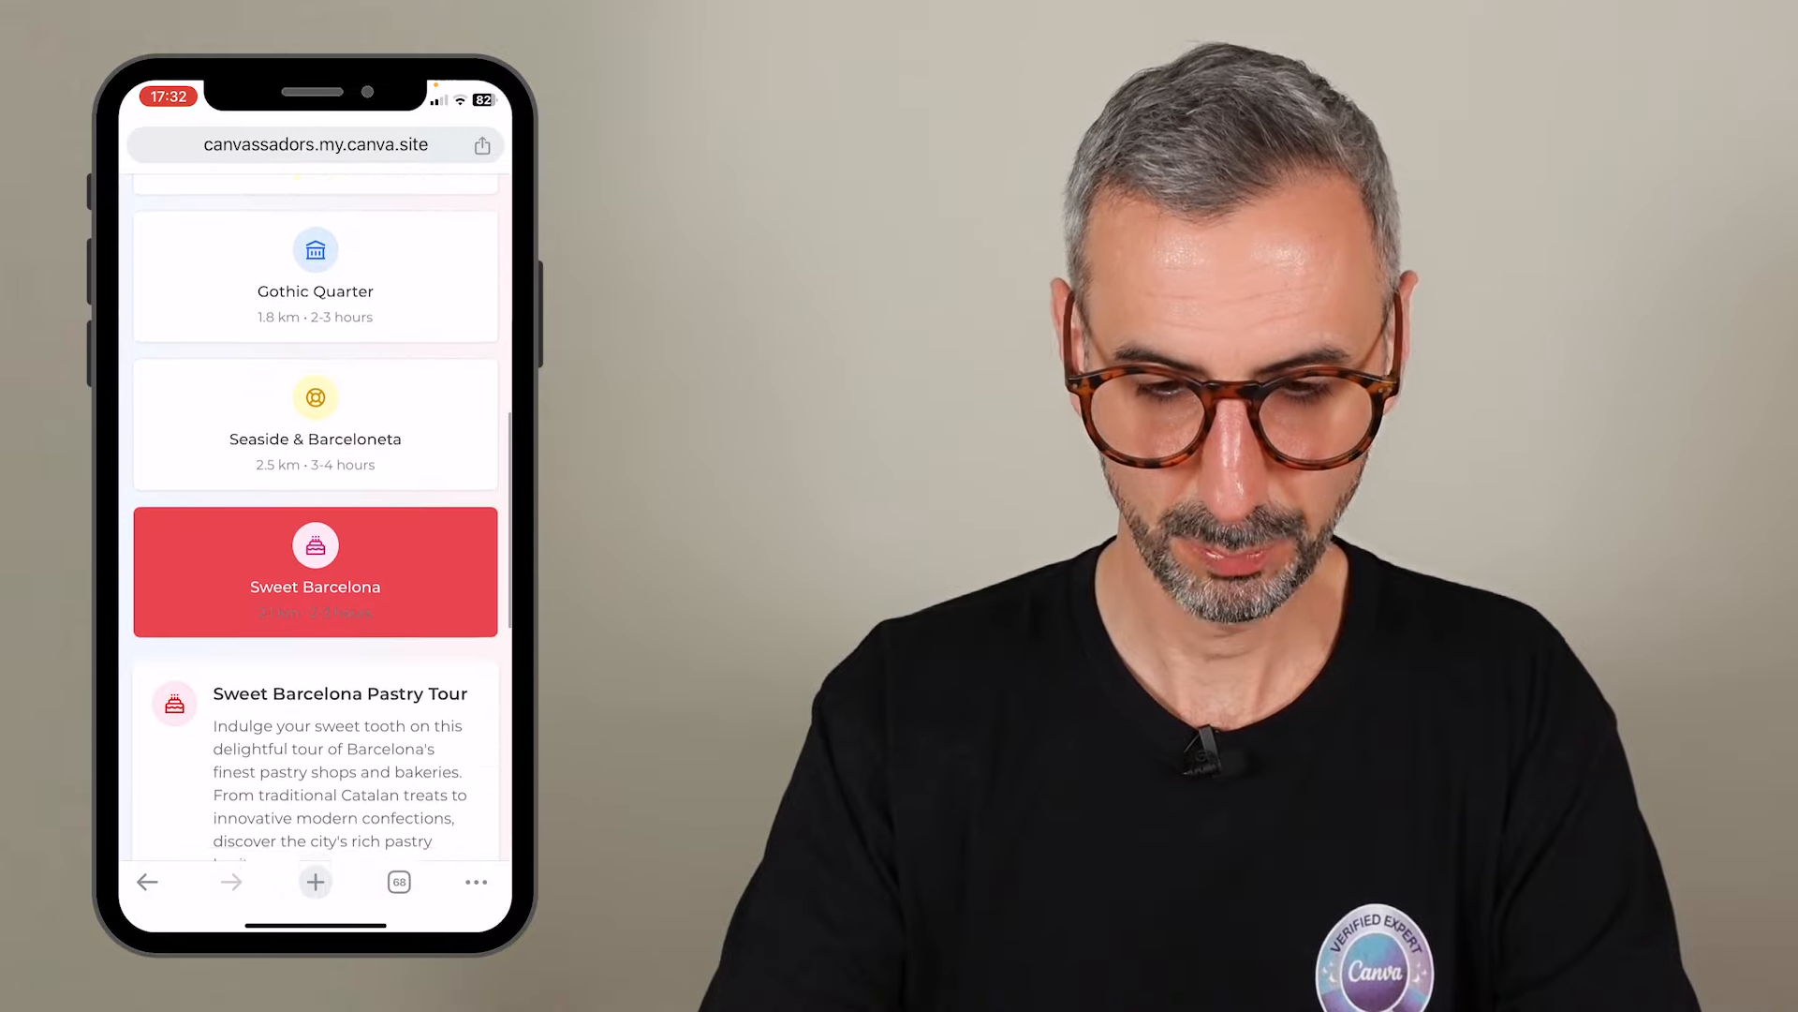
scroll(316, 515, "down", 3)
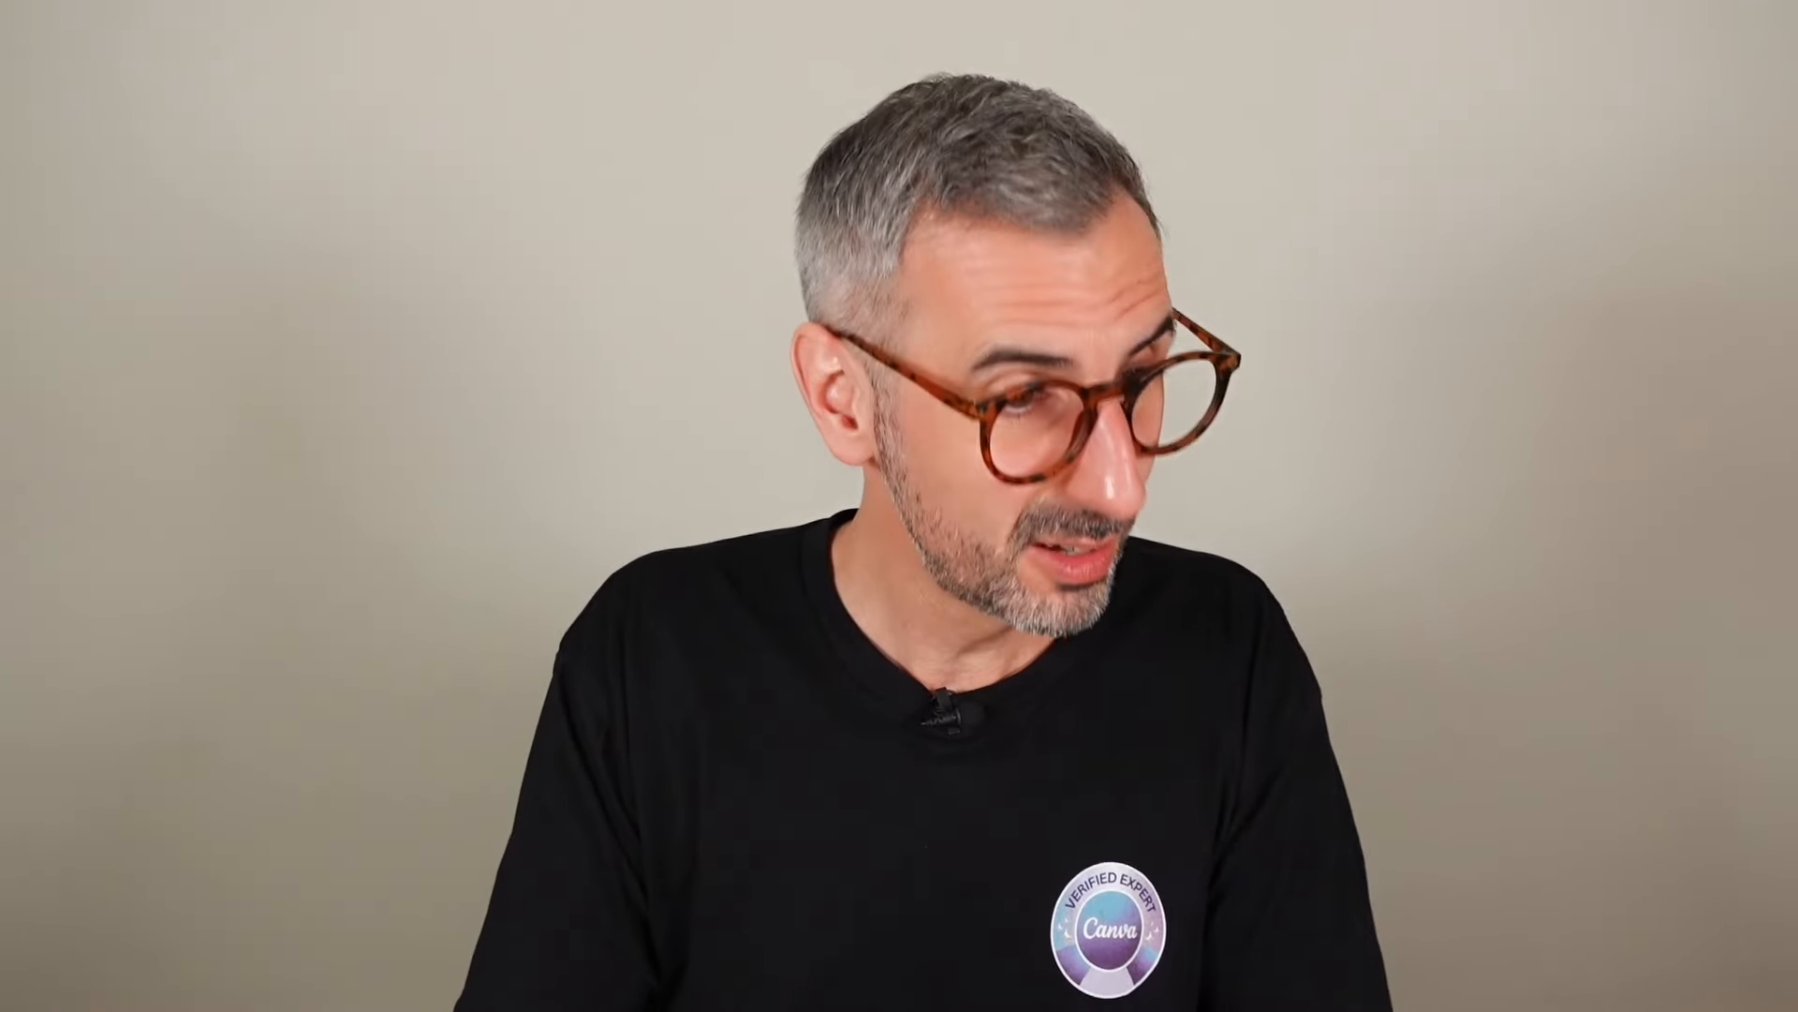